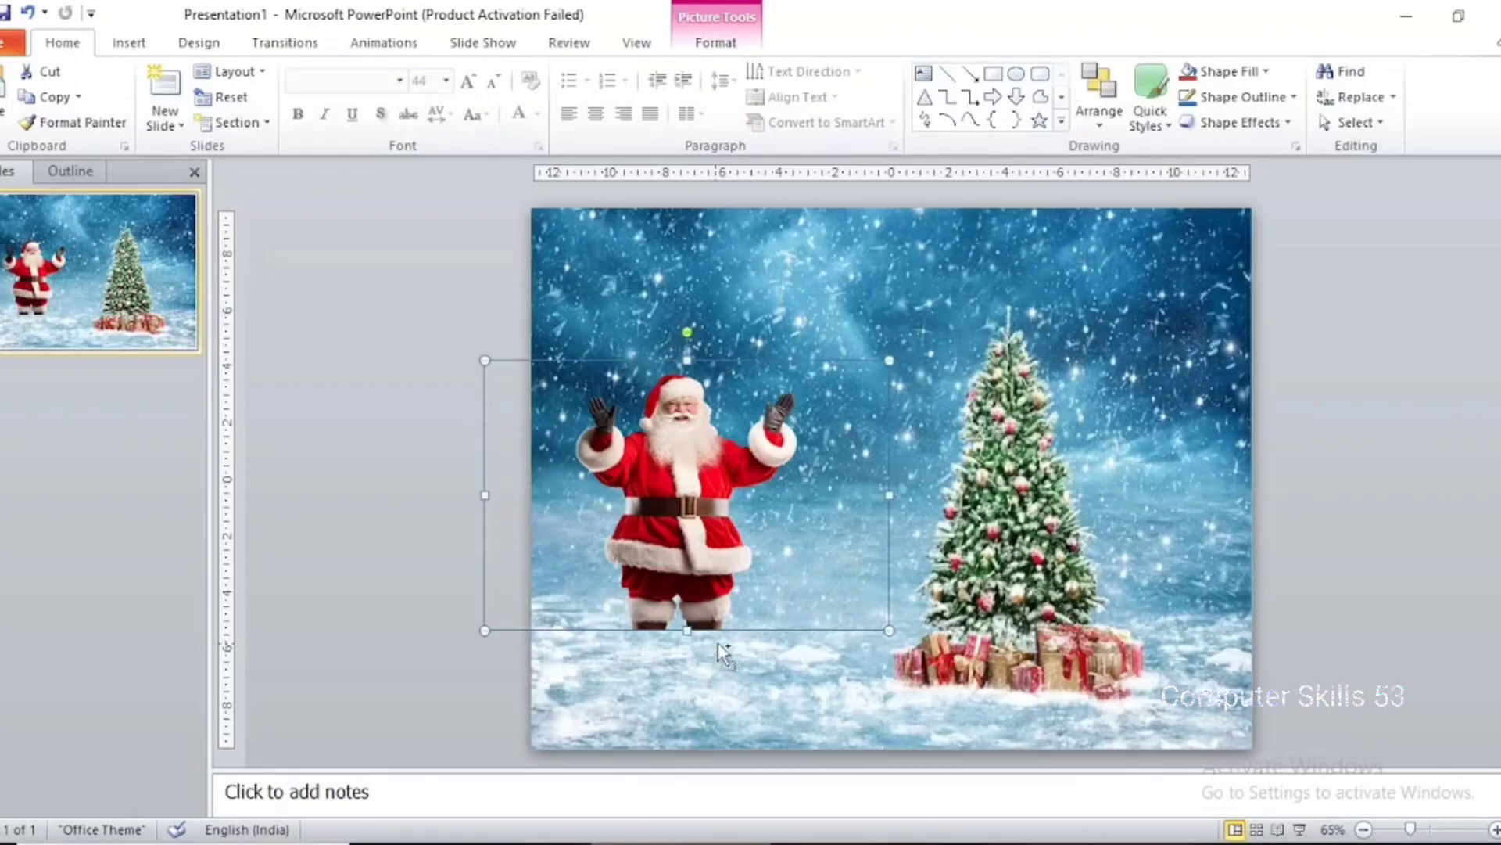
# Paste the cake picture onto the slide, place it in front of Santa's legs and raise Santa behind it
pyautogui.hotkey('ctrl', 'v')
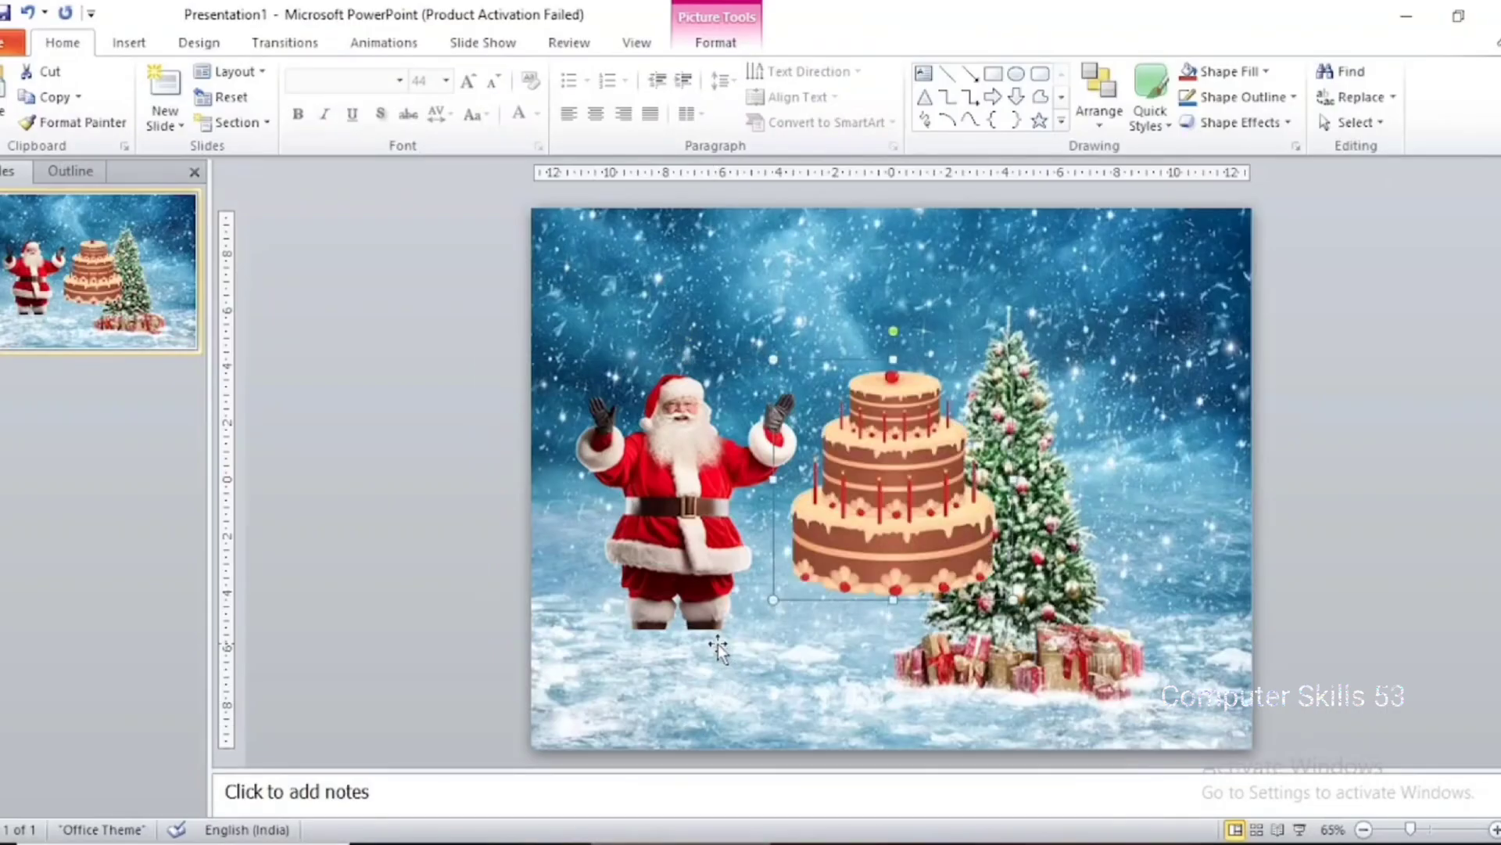
pyautogui.moveTo(950, 515); pyautogui.dragTo(751, 610)
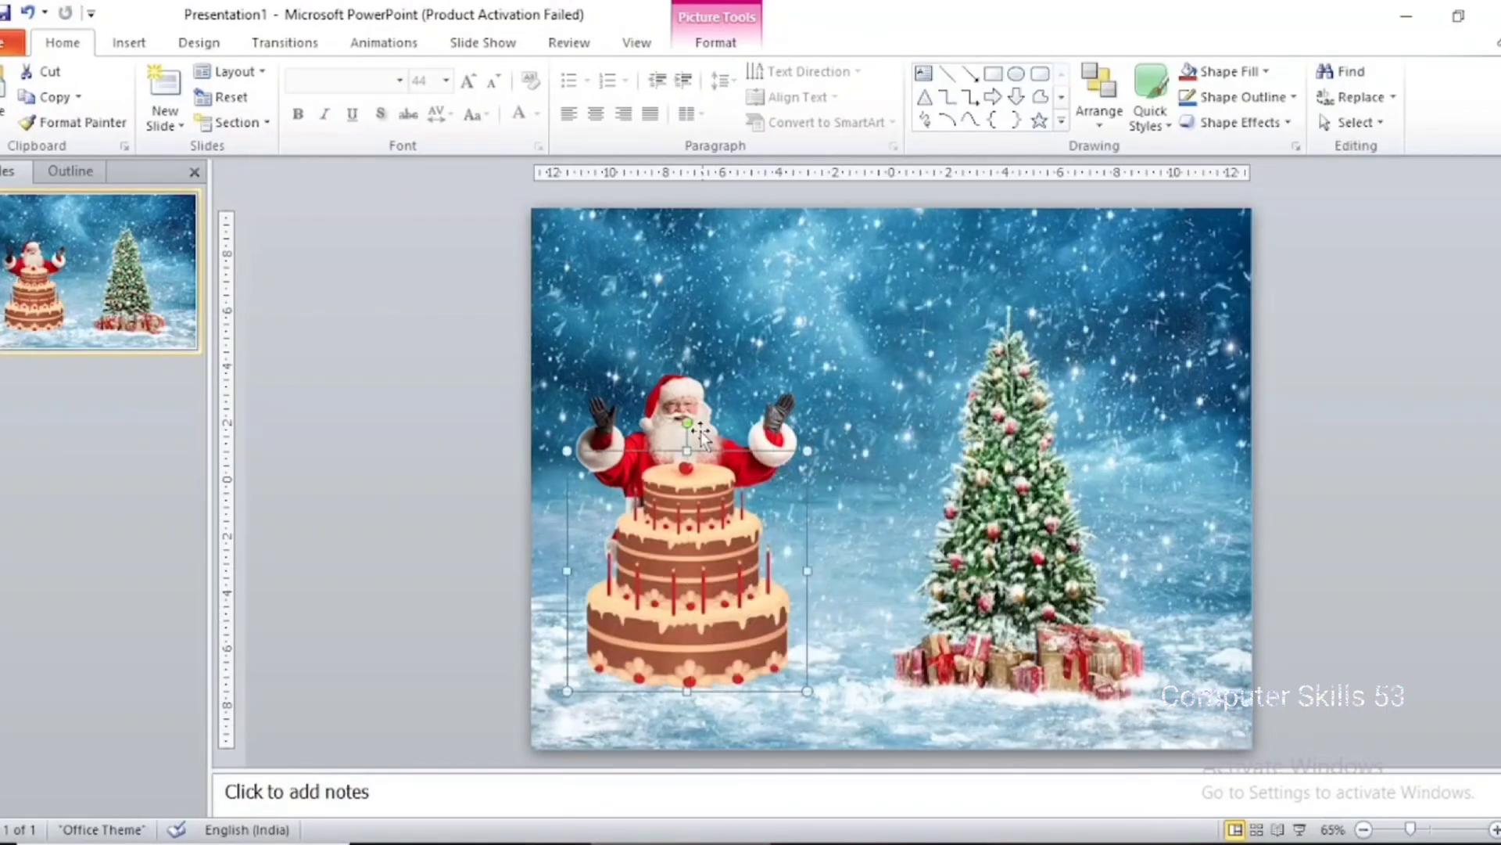
pyautogui.moveTo(678, 402); pyautogui.dragTo(678, 331)
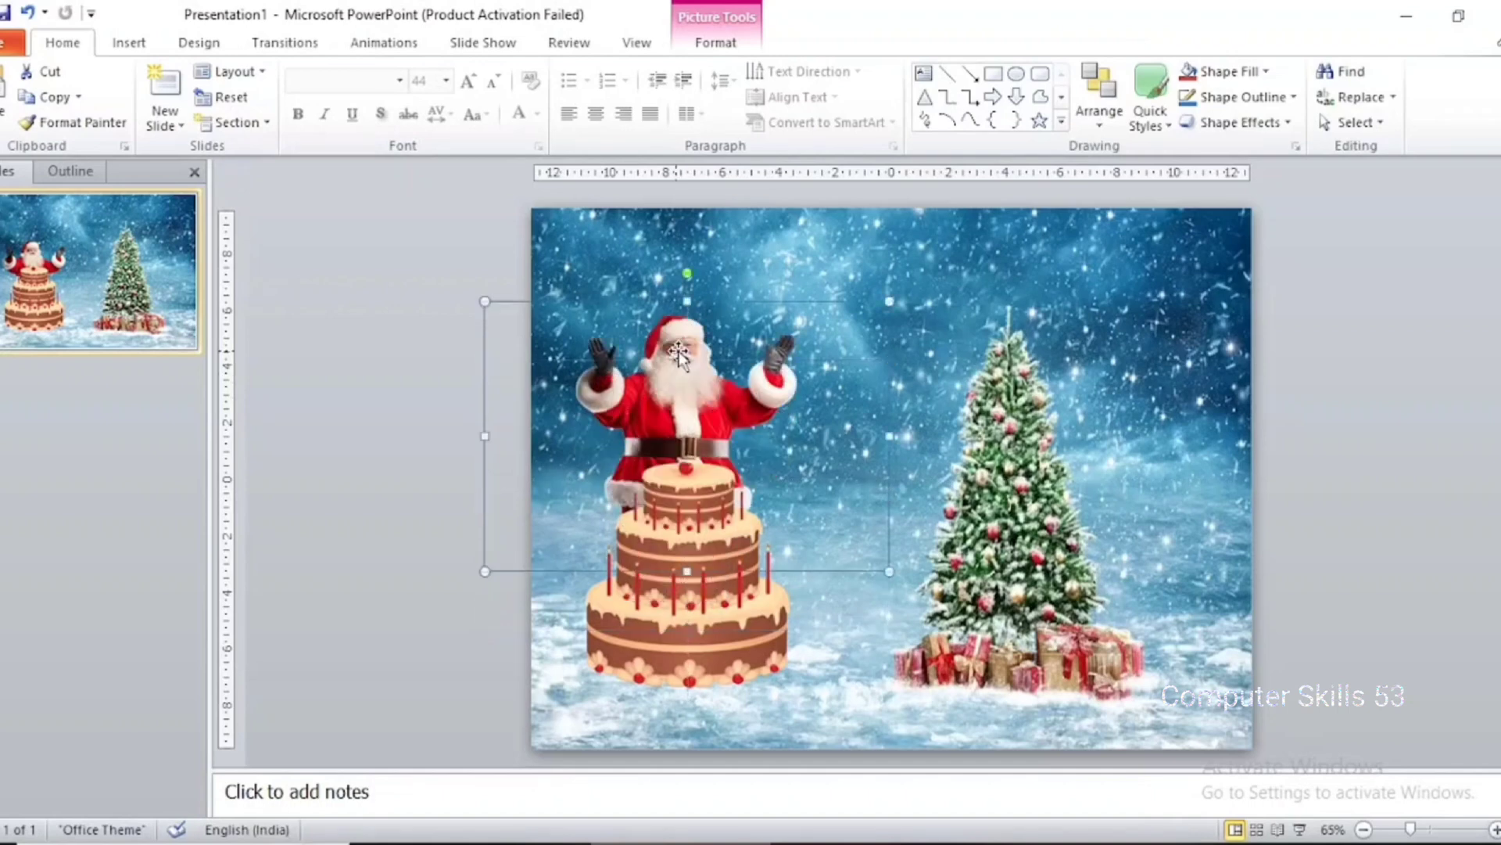
pyautogui.moveTo(708, 622); pyautogui.dragTo(700, 606)
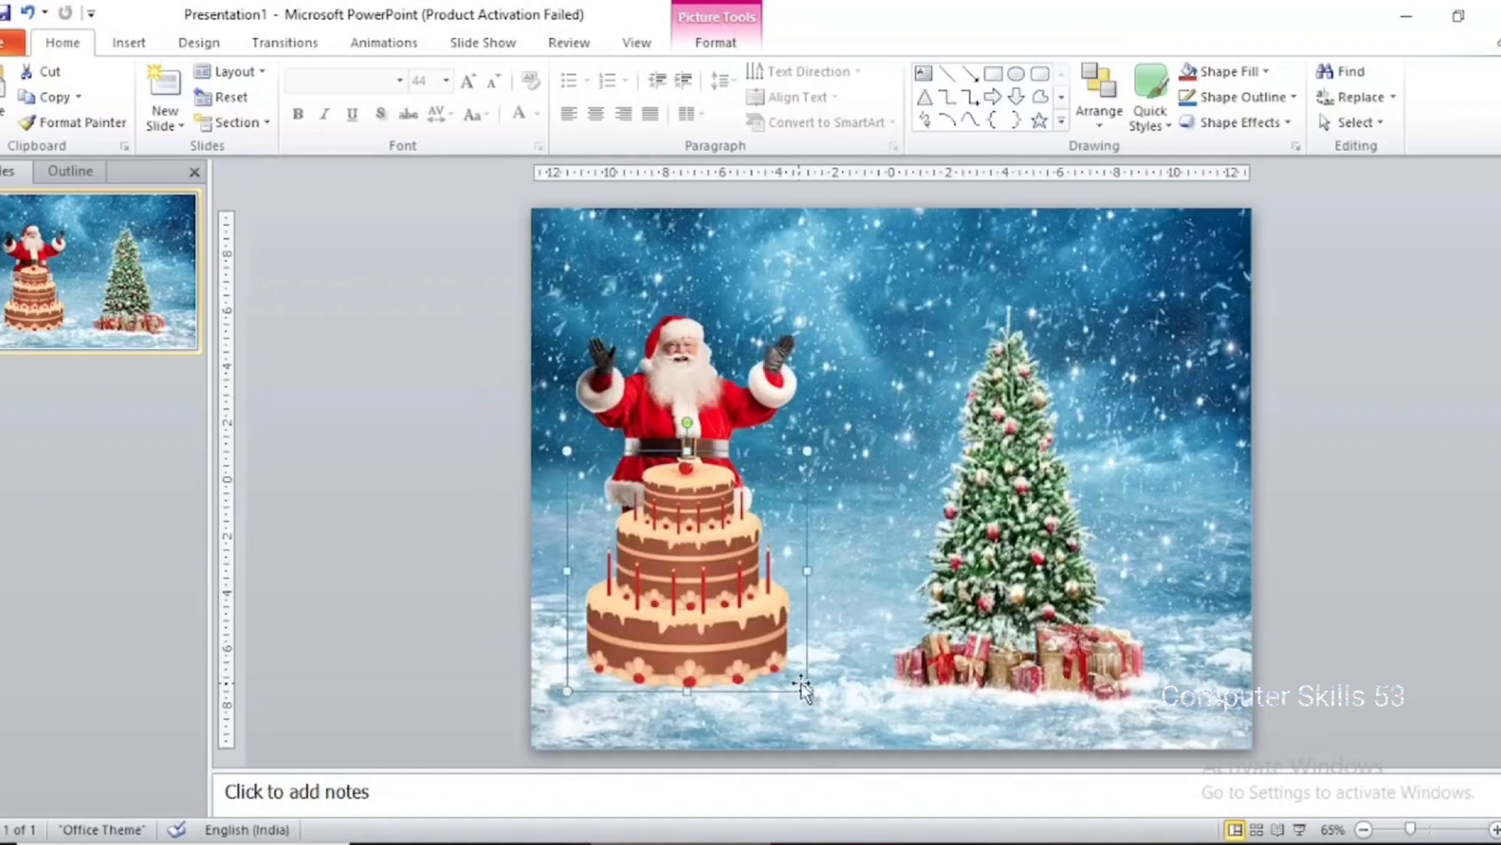
pyautogui.moveTo(751, 630); pyautogui.dragTo(708, 621)
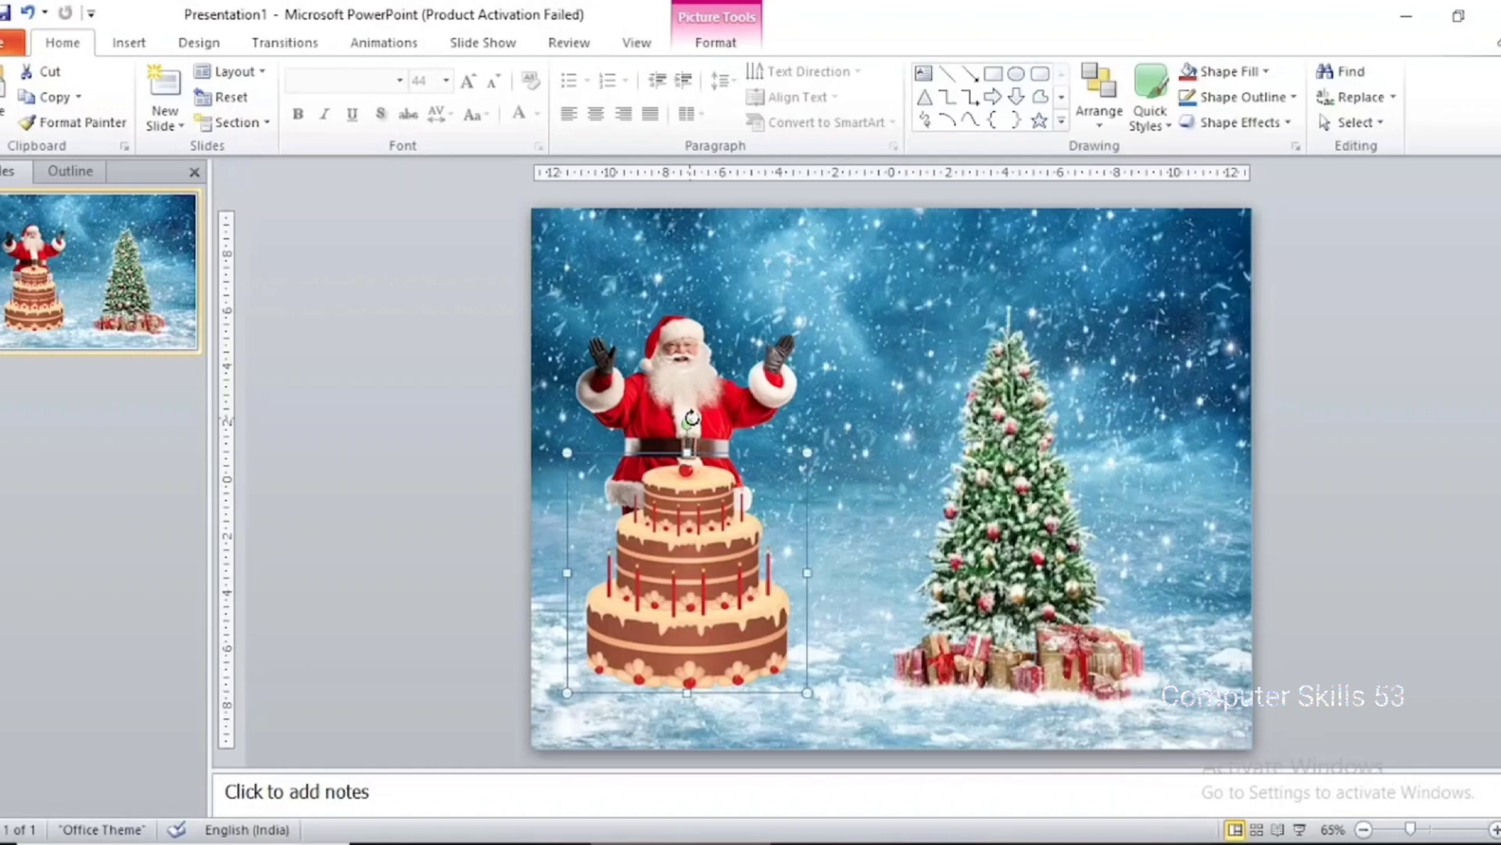
# Shrink the Santa picture slightly and center it behind the cake's top tier
pyautogui.click(739, 414)
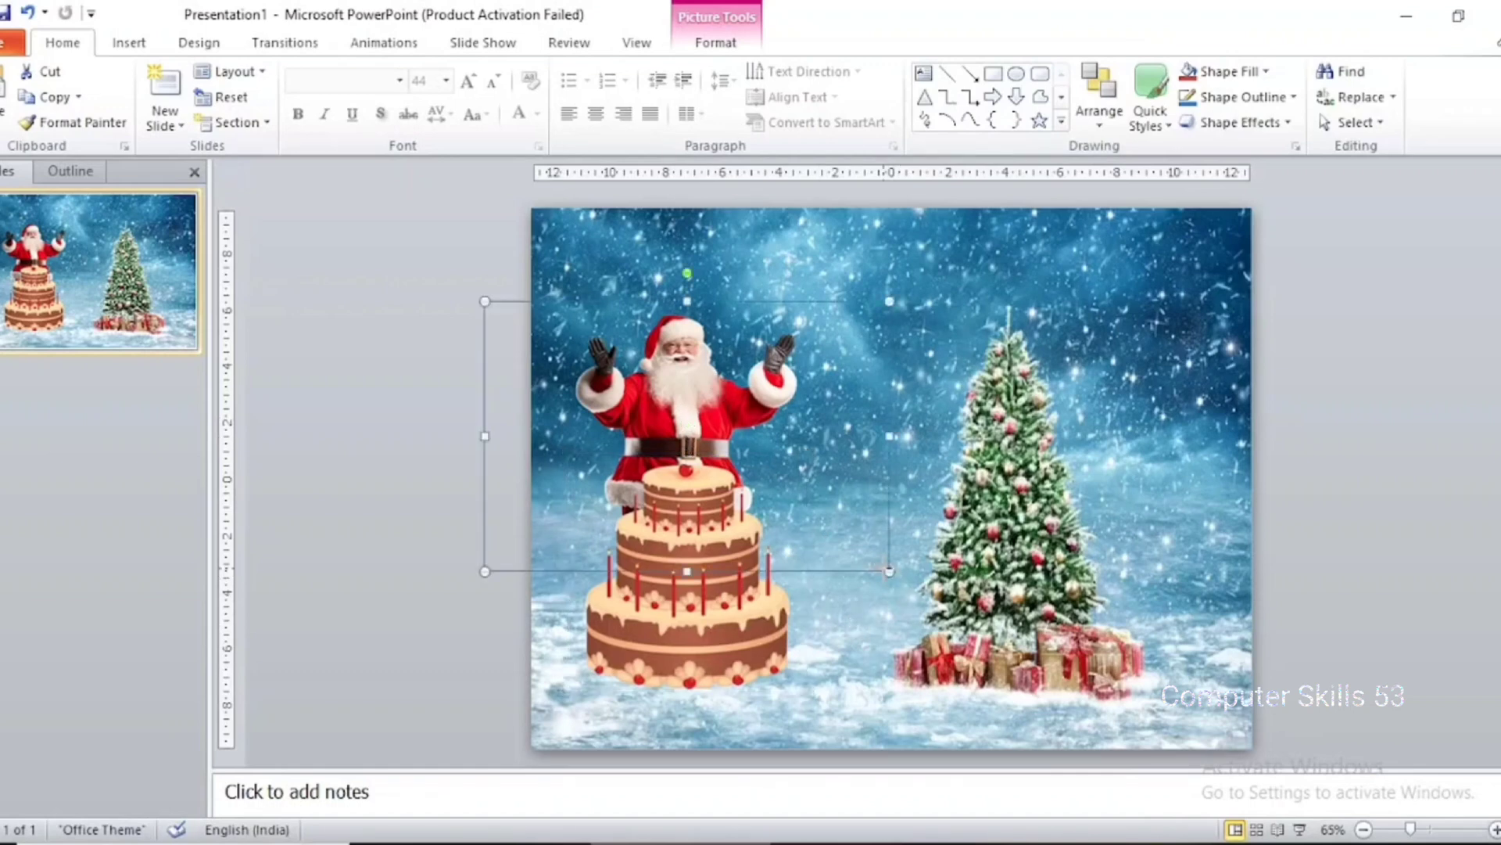
pyautogui.moveTo(890, 572); pyautogui.dragTo(846, 542)
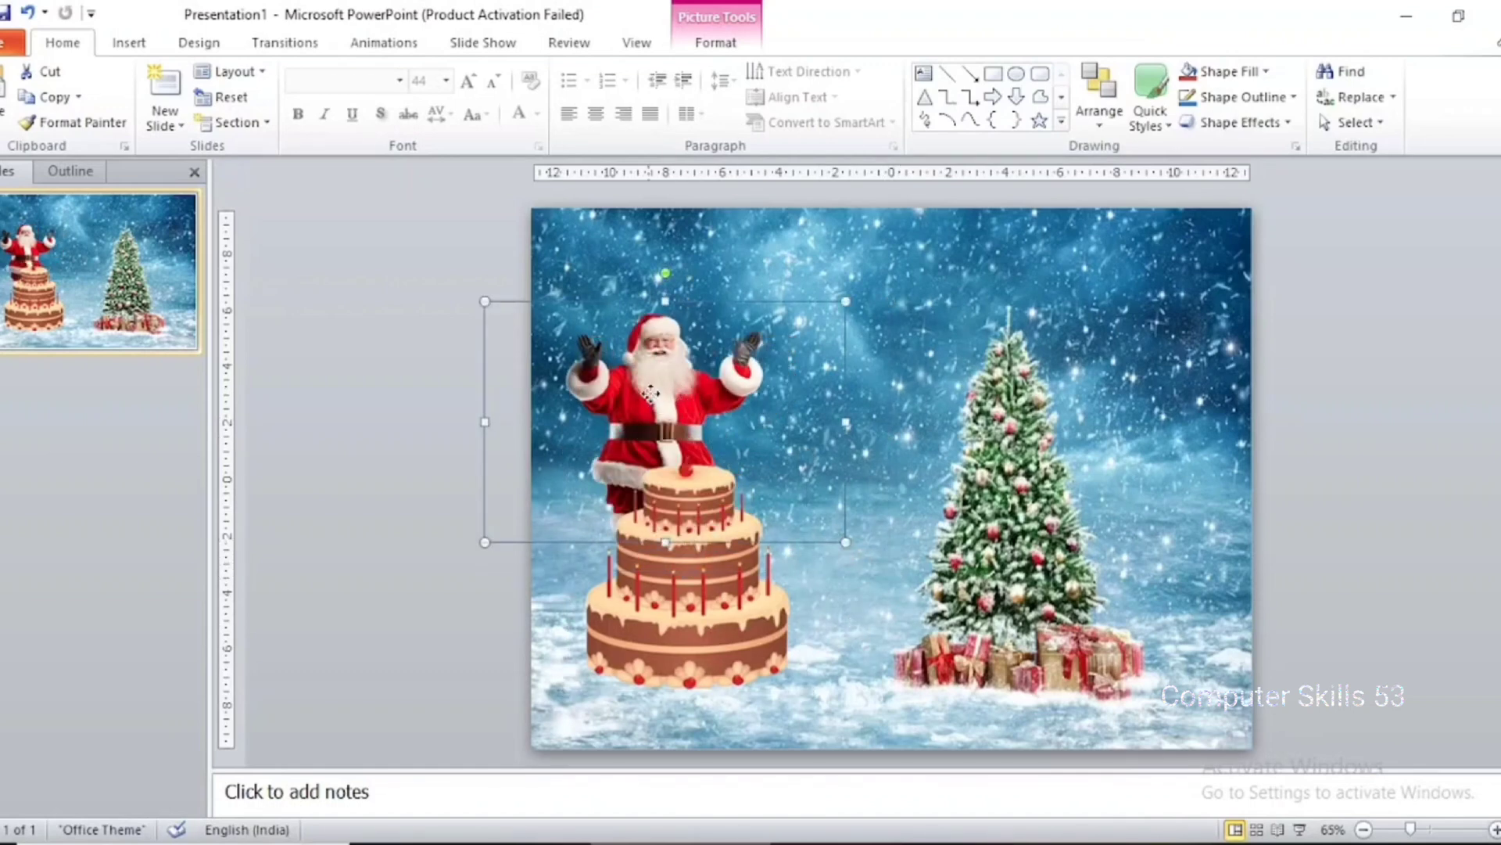
pyautogui.moveTo(650, 394); pyautogui.dragTo(671, 426)
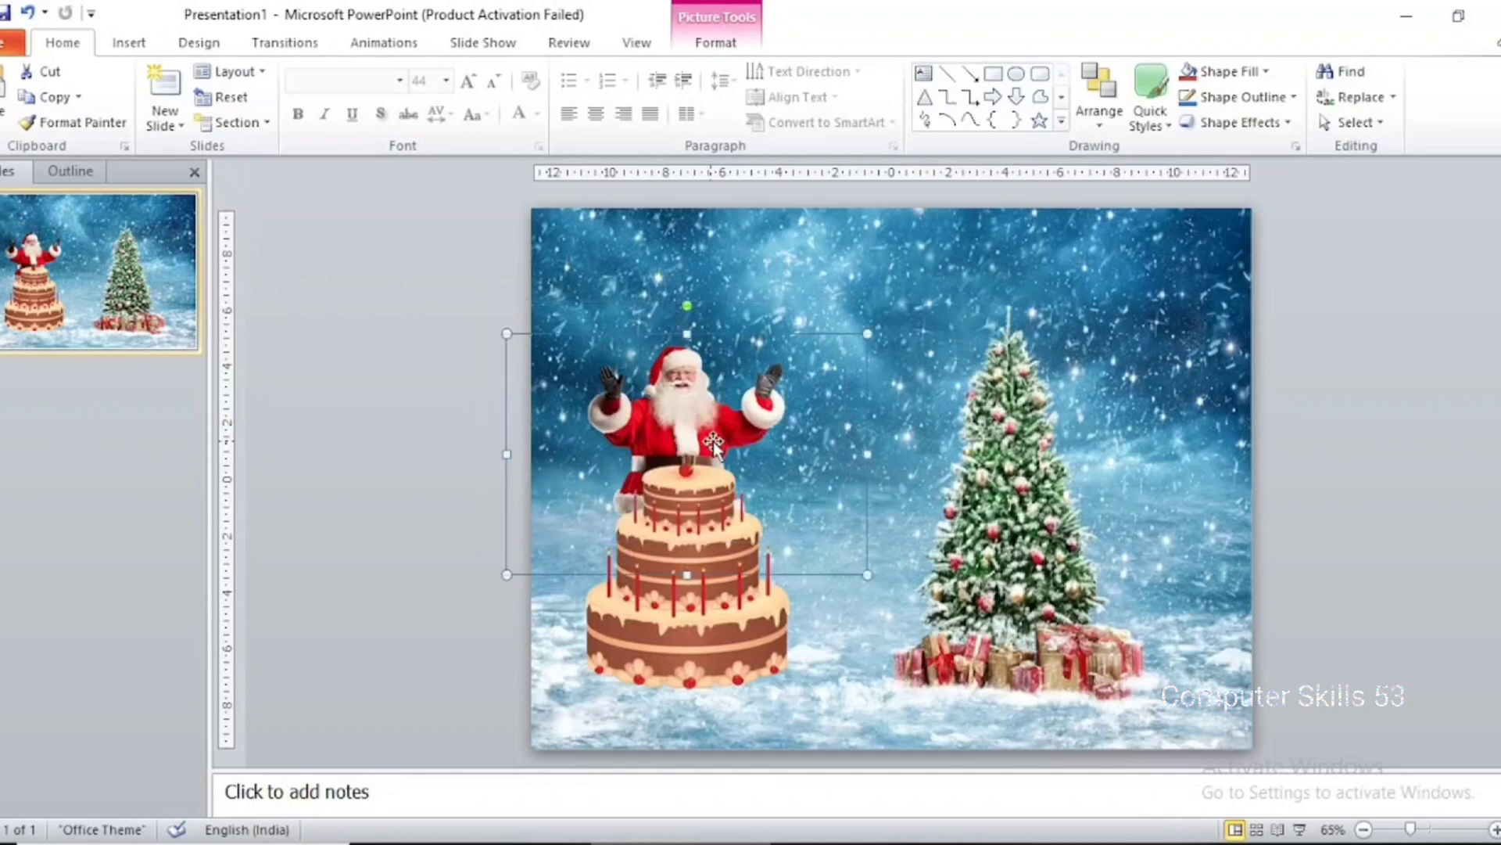
pyautogui.click(526, 486)
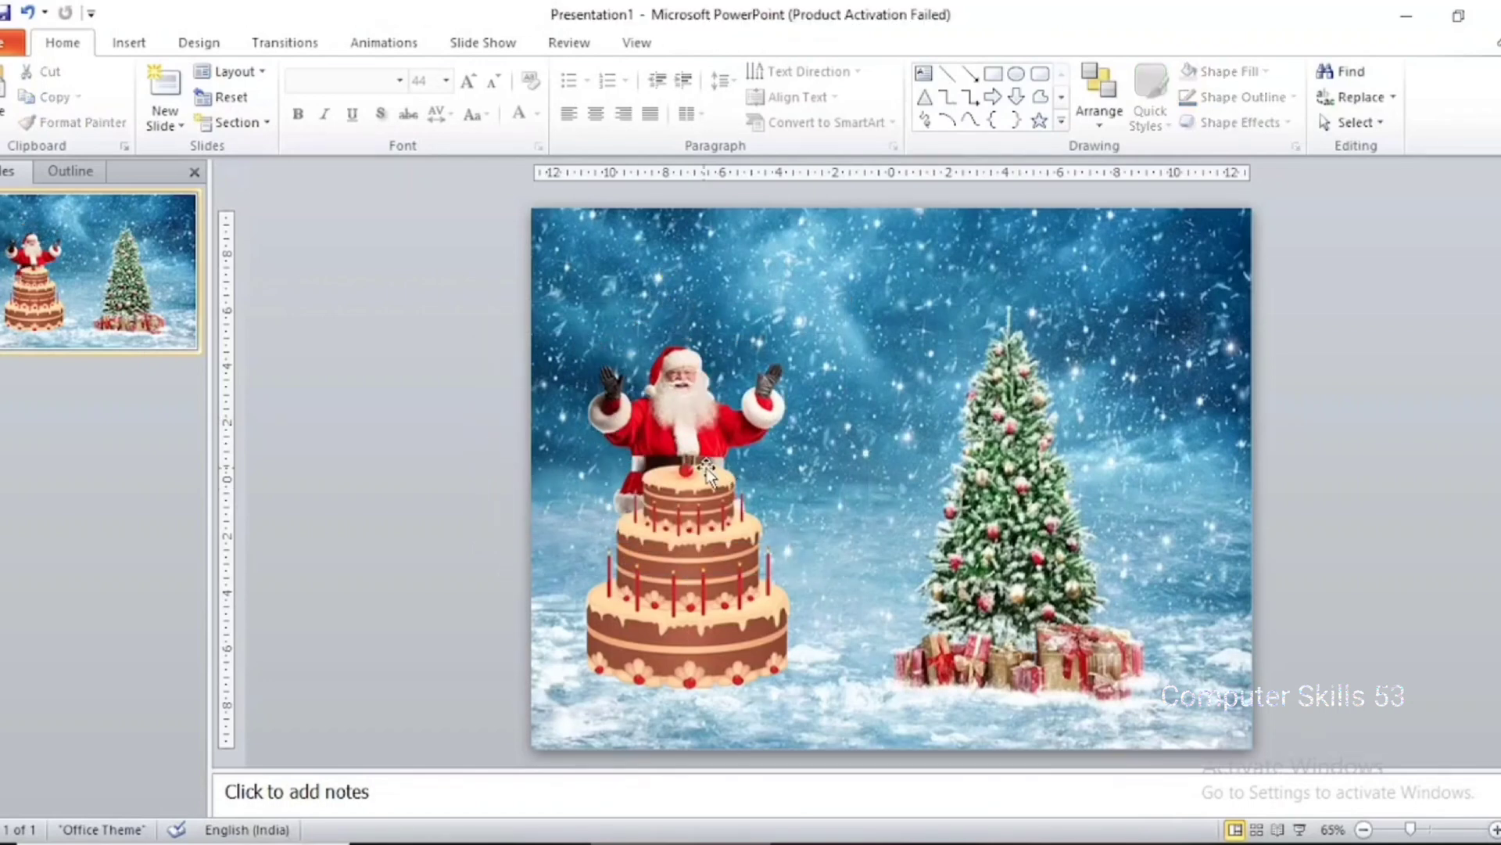
# Nudge the cake slightly down and shift the Santa picture slightly left to refine their alignment
pyautogui.click(700, 500)
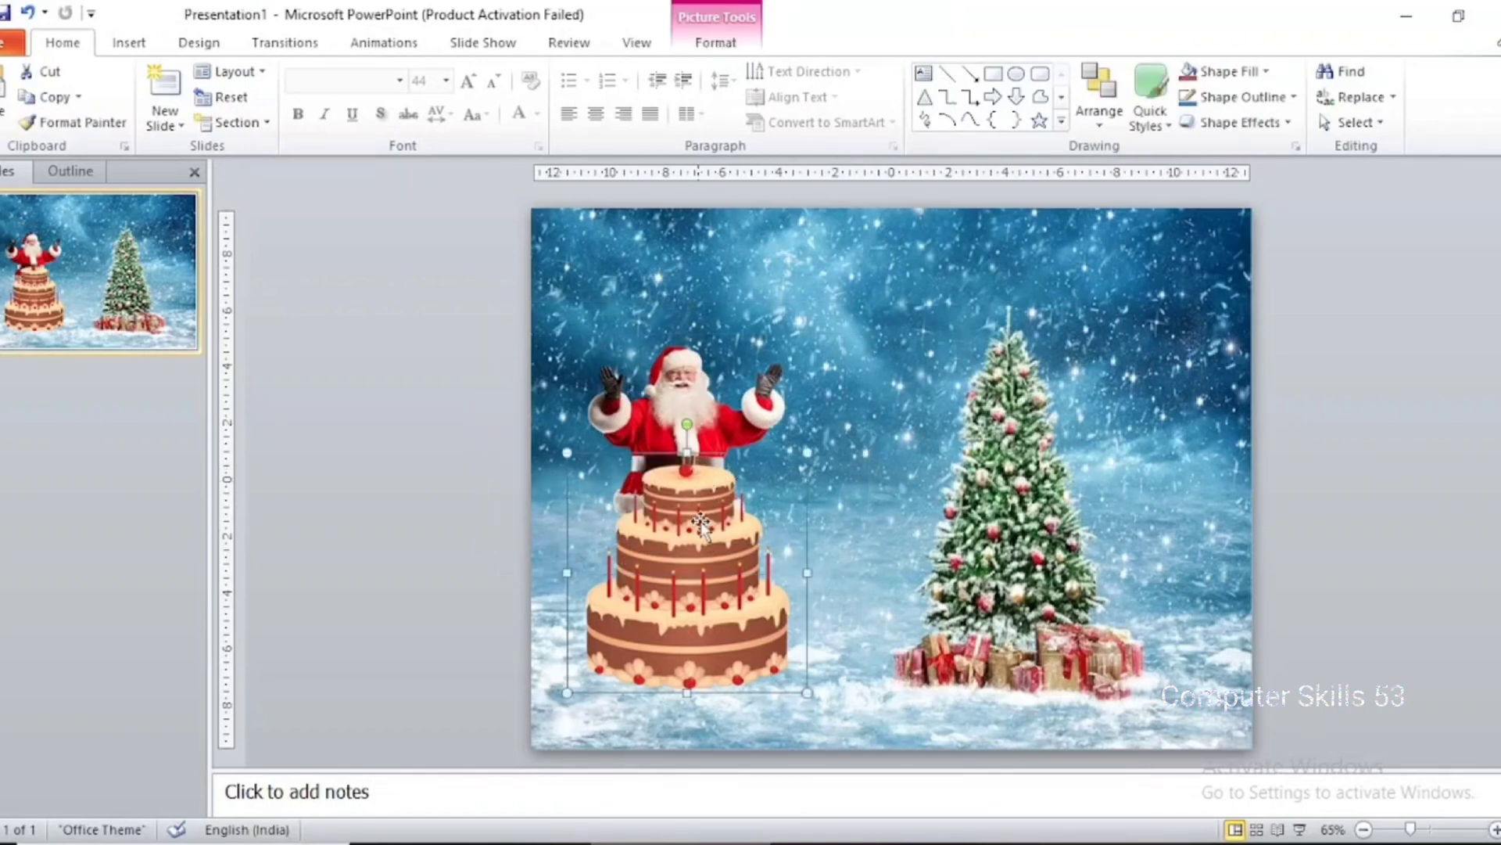
pyautogui.click(702, 409)
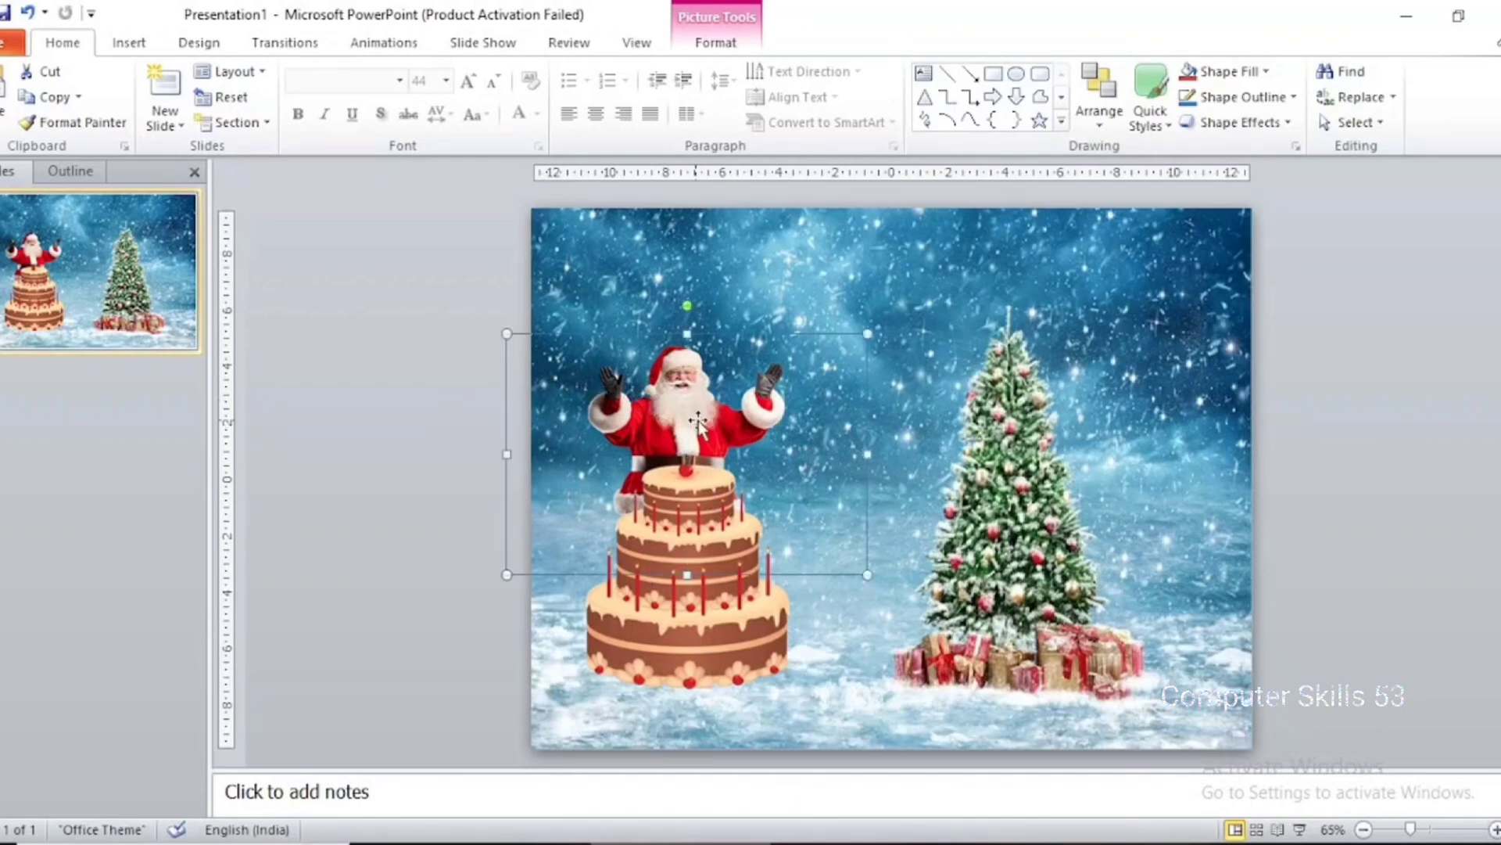
pyautogui.click(700, 635)
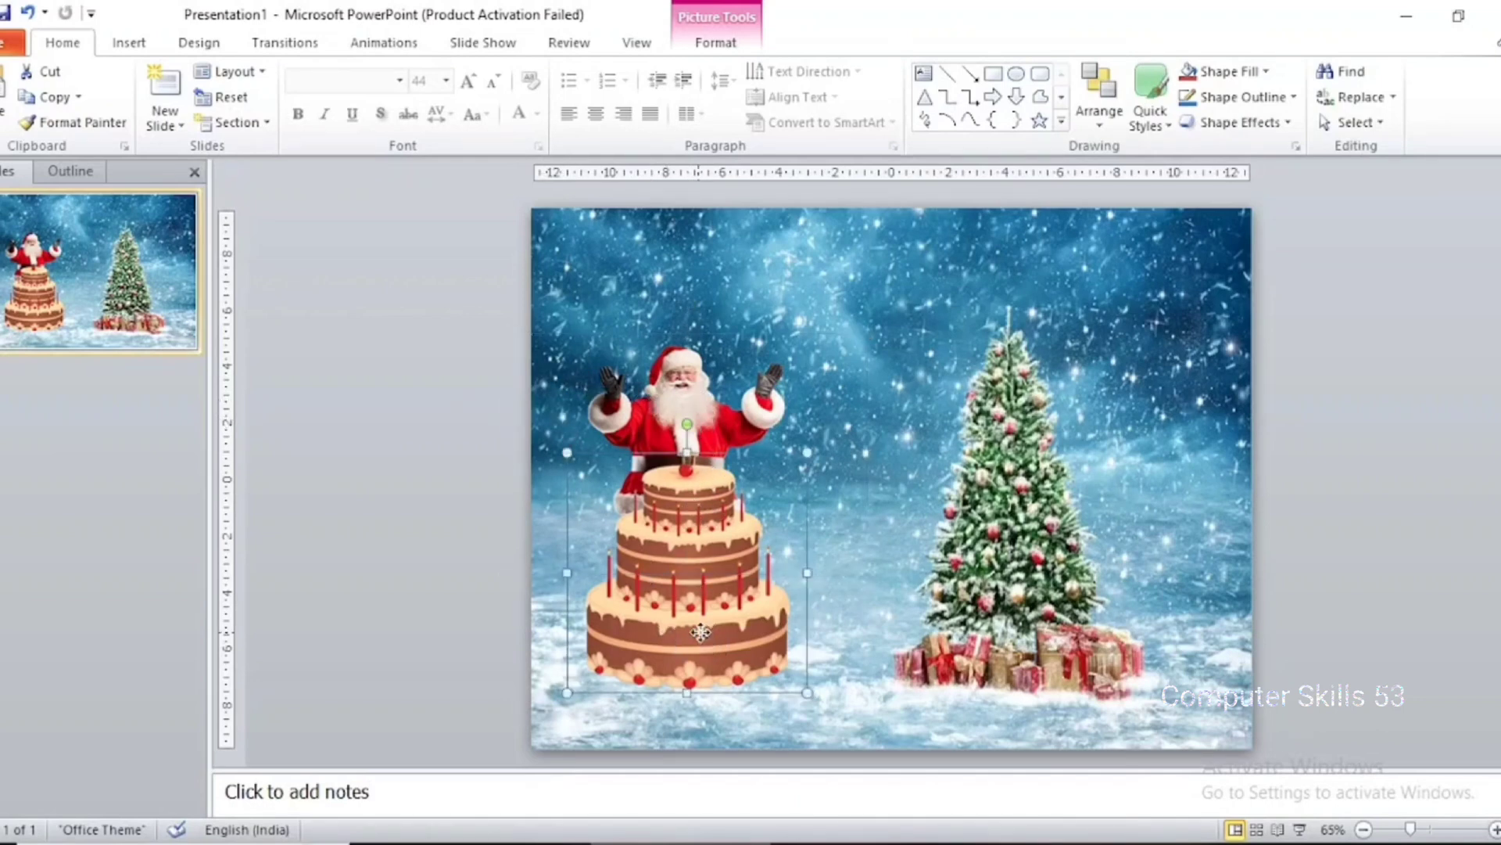
pyautogui.moveTo(688, 558); pyautogui.dragTo(686, 565)
pyautogui.doubleClick(666, 442)
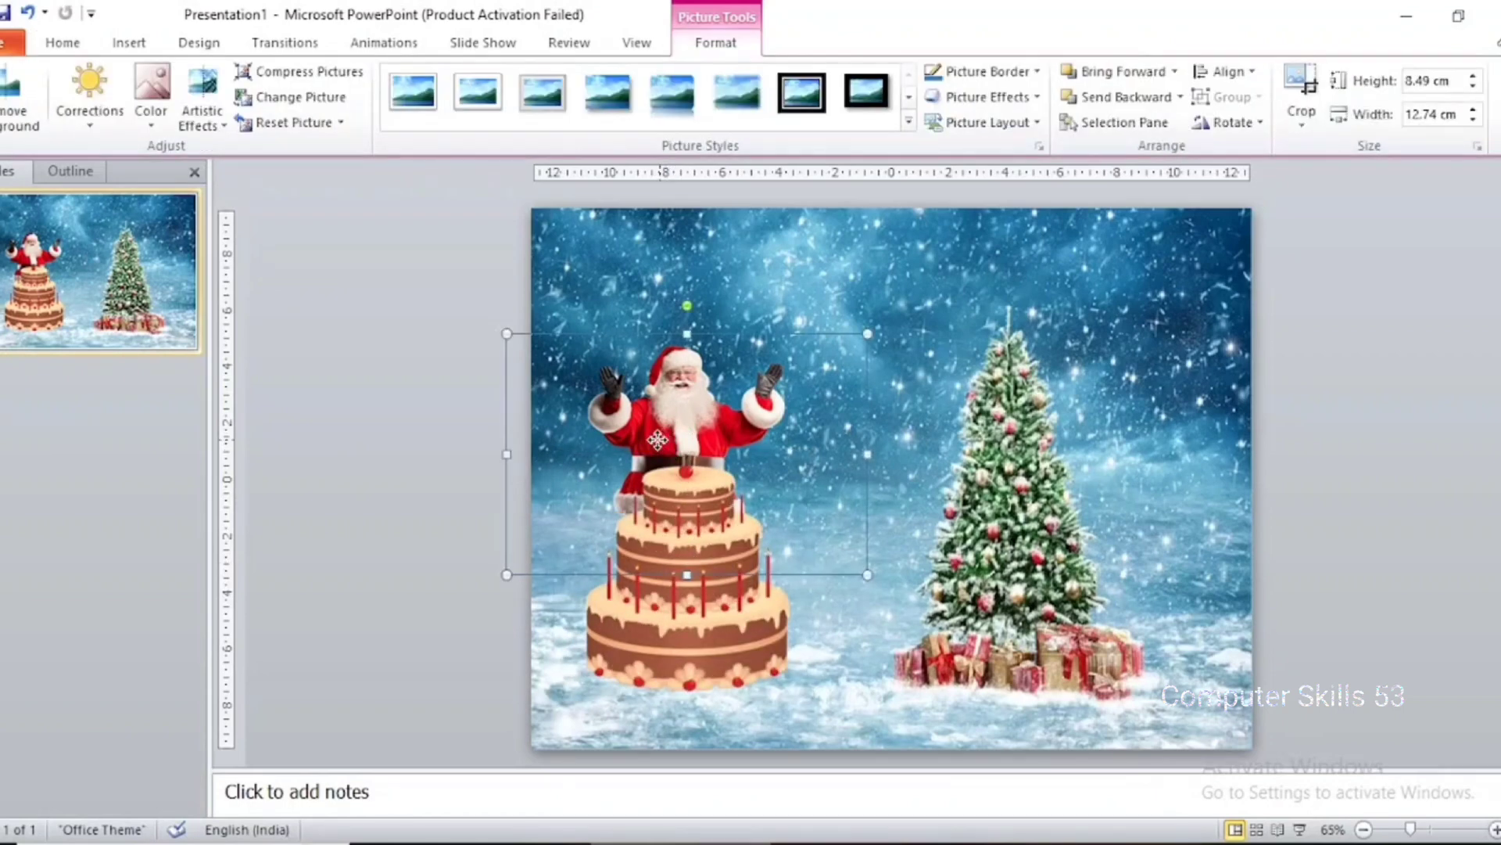
pyautogui.moveTo(657, 440); pyautogui.dragTo(645, 440)
pyautogui.click(442, 432)
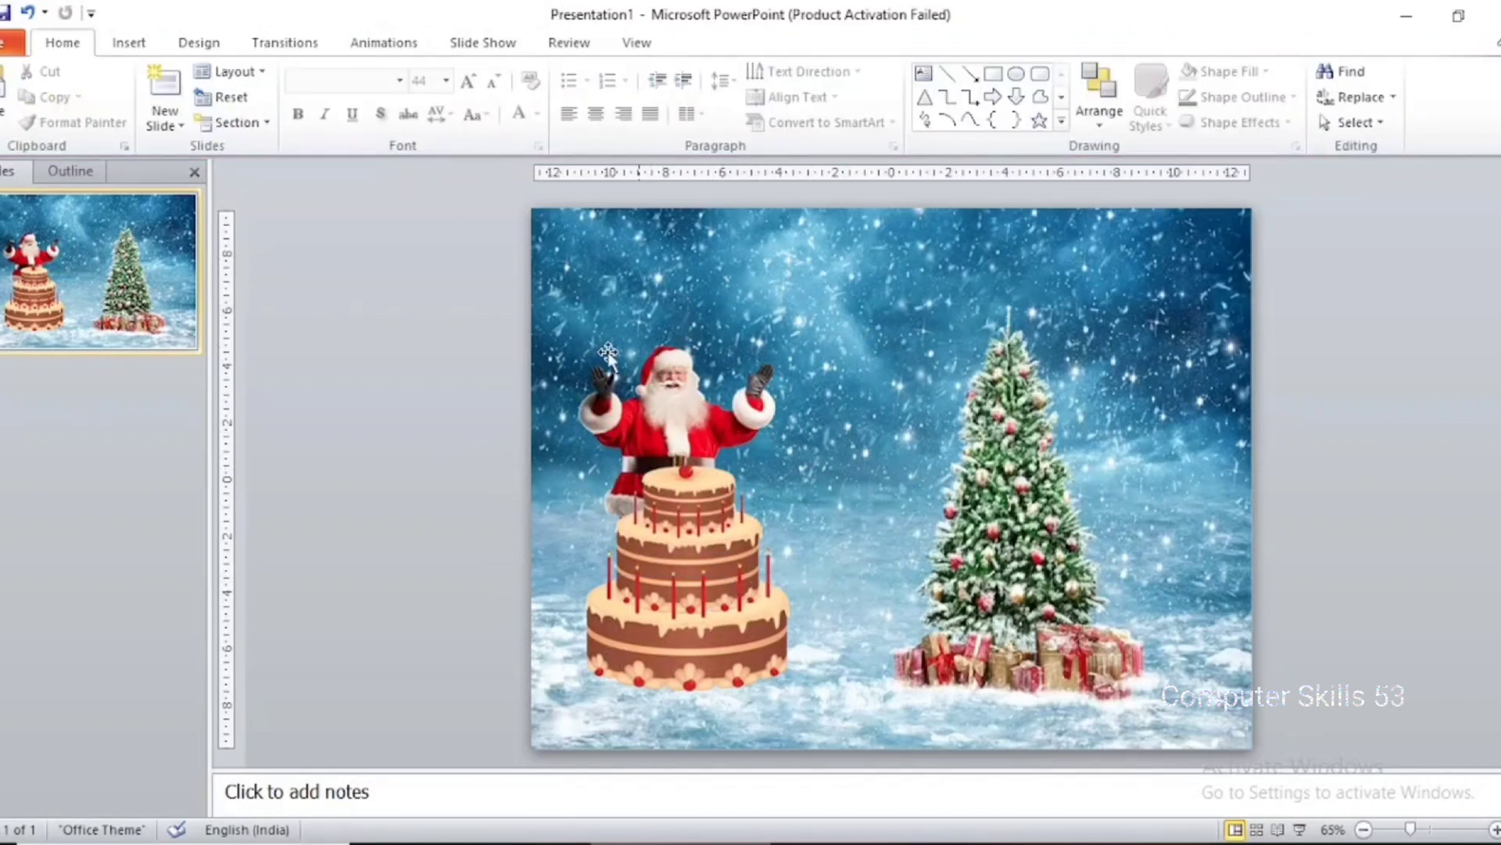
# Insert a text box in the blank area left of the slide containing "Christmas"
pyautogui.click(147, 44)
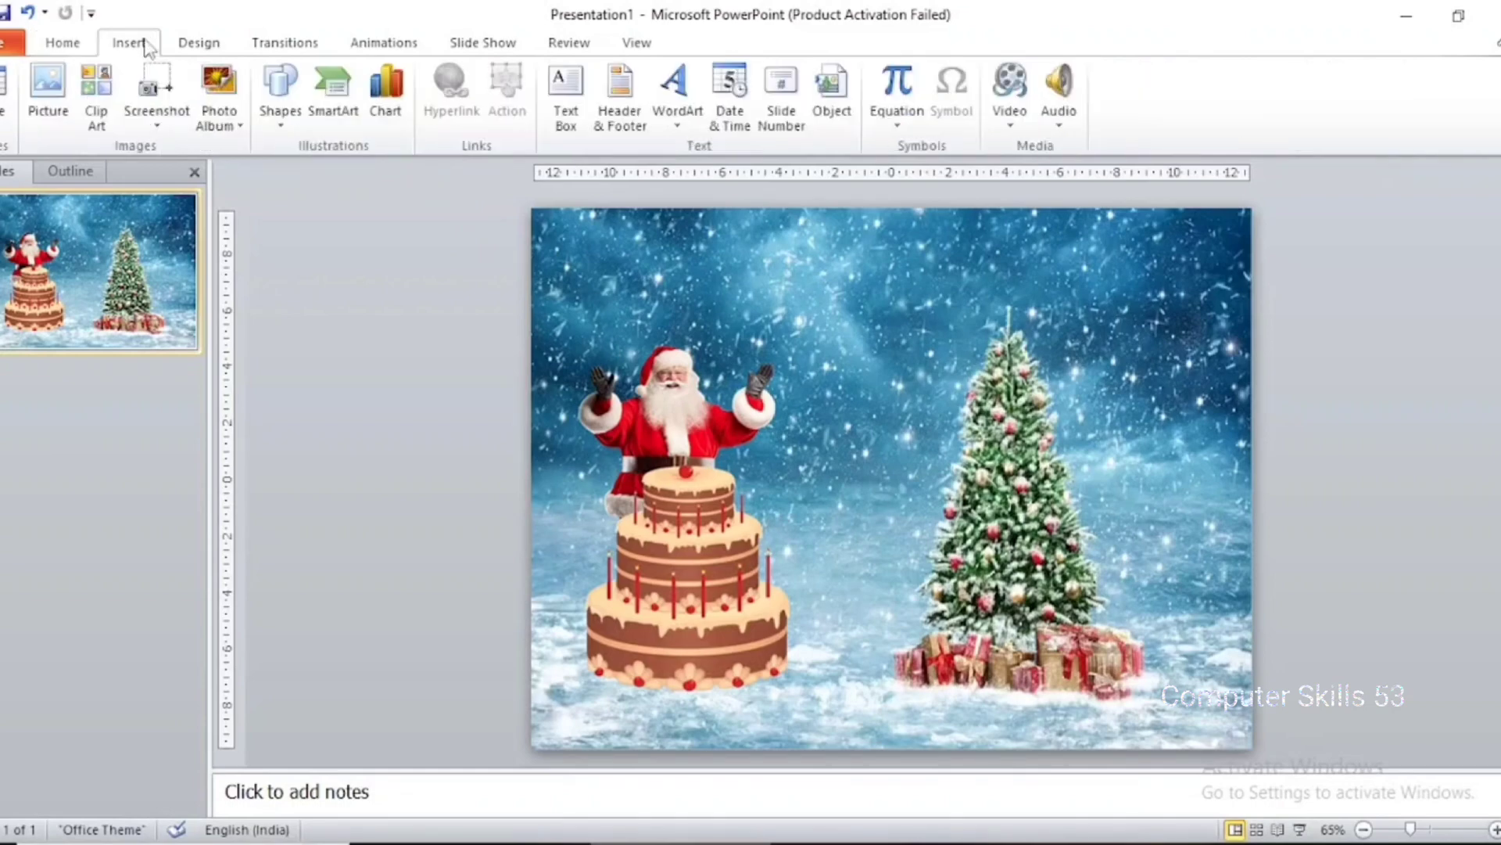
pyautogui.click(266, 81)
pyautogui.click(270, 192)
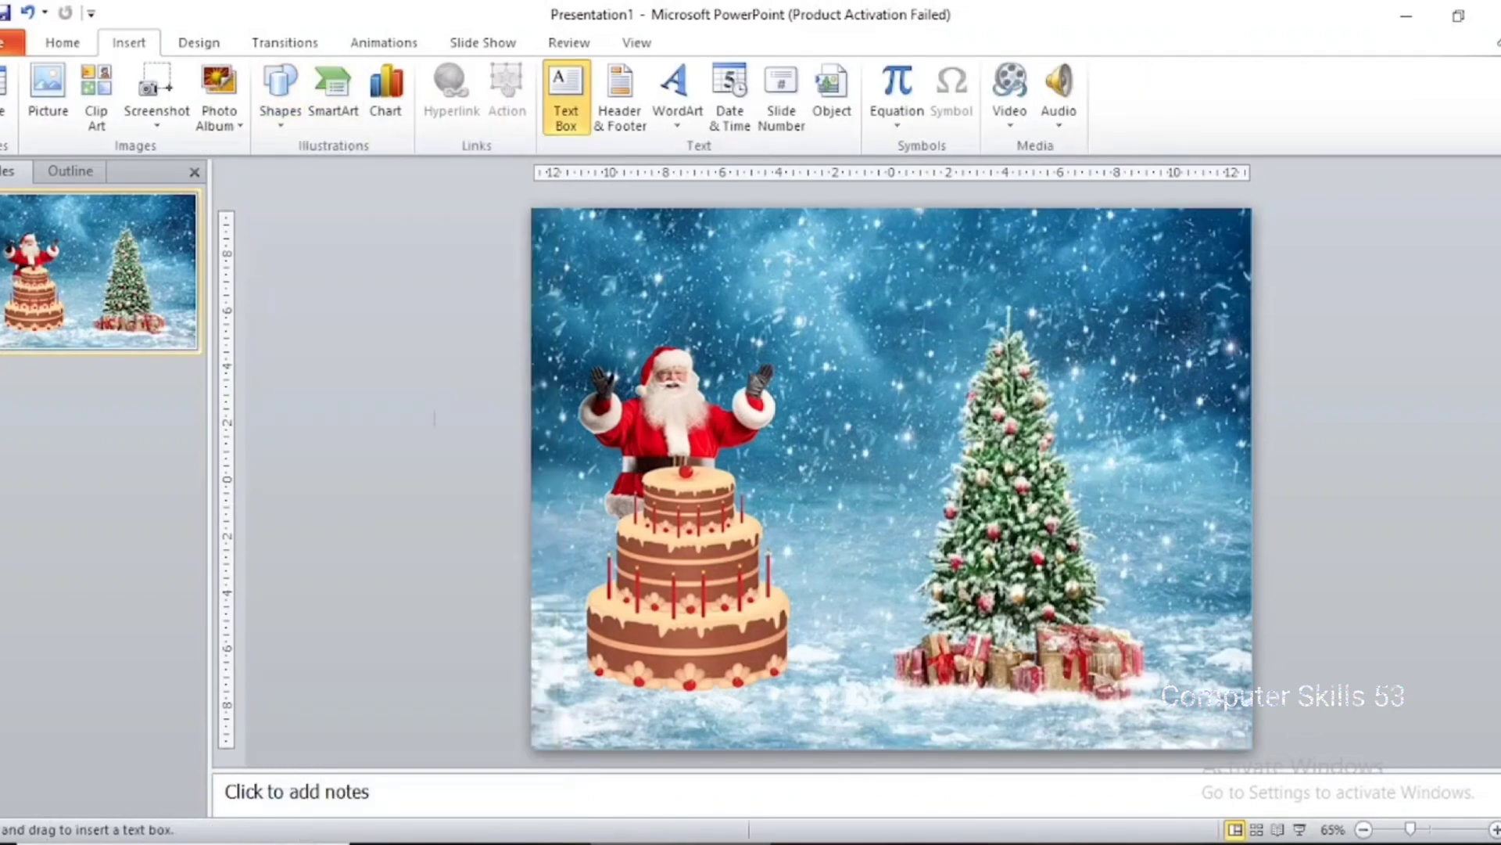
pyautogui.click(388, 427)
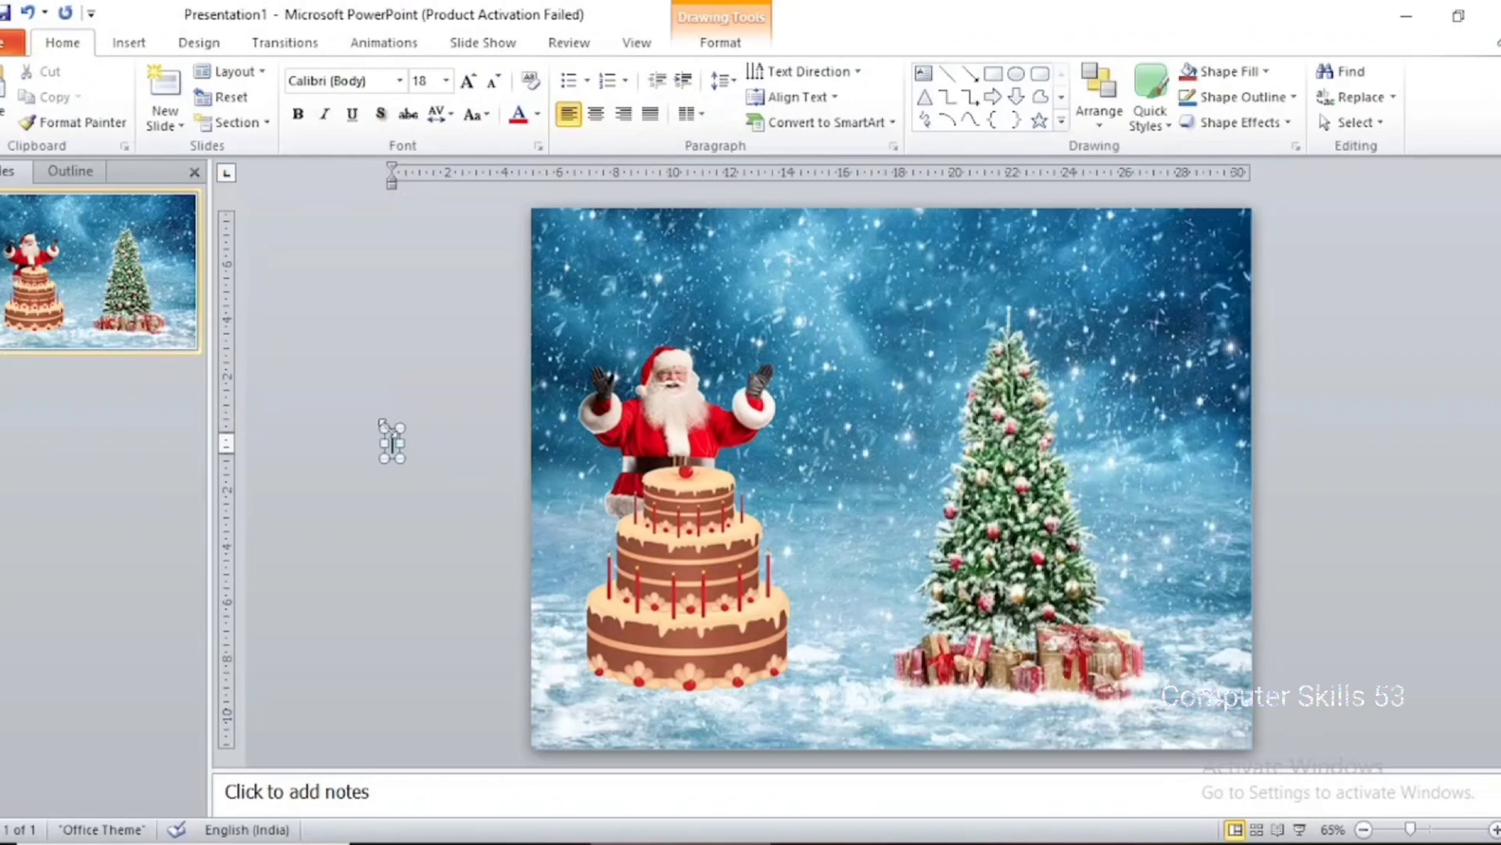
pyautogui.write('dh')
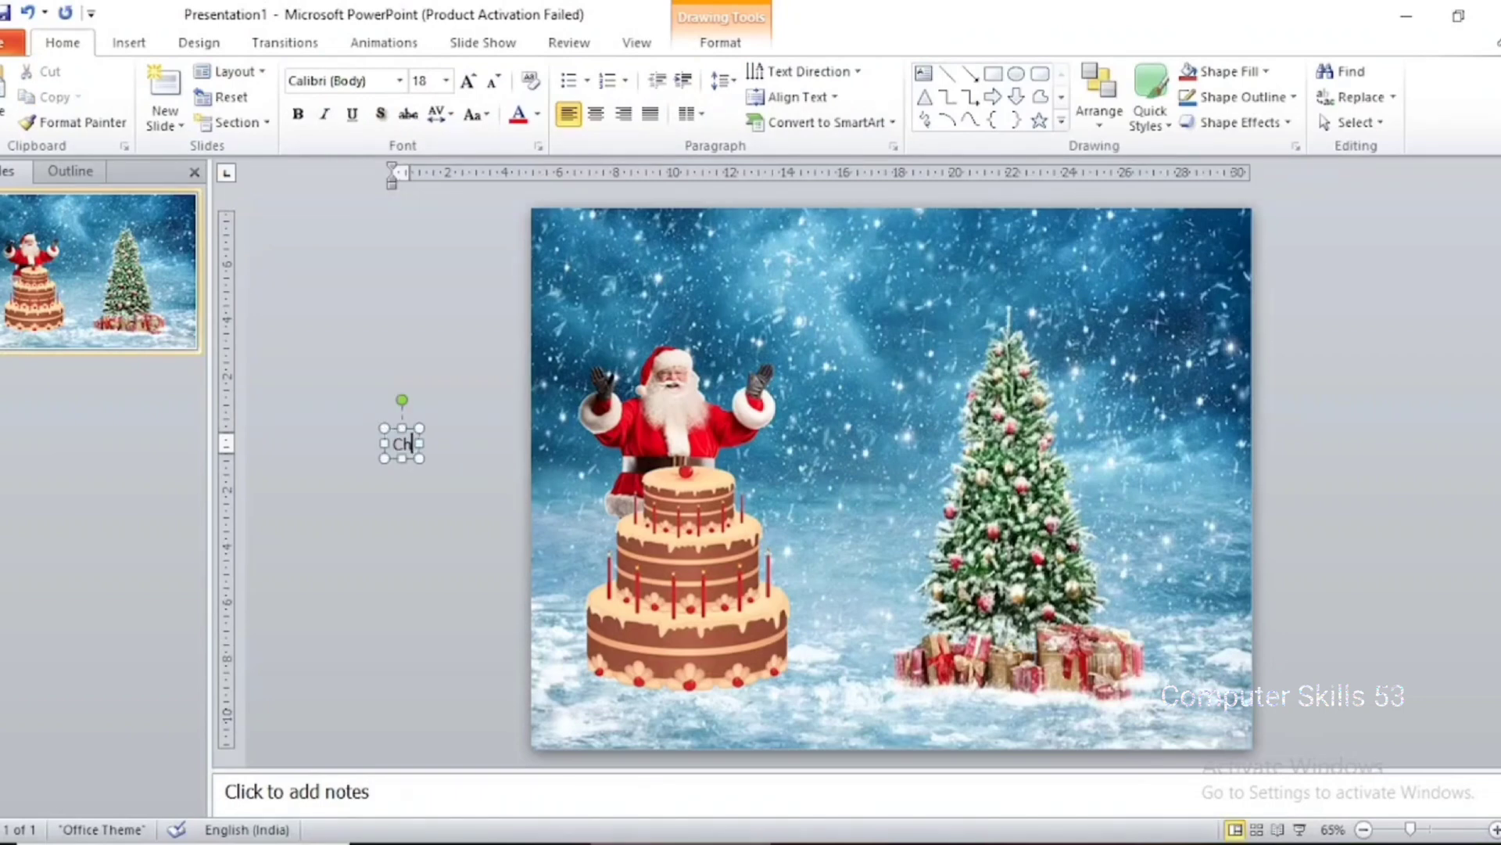
pyautogui.write('ris')
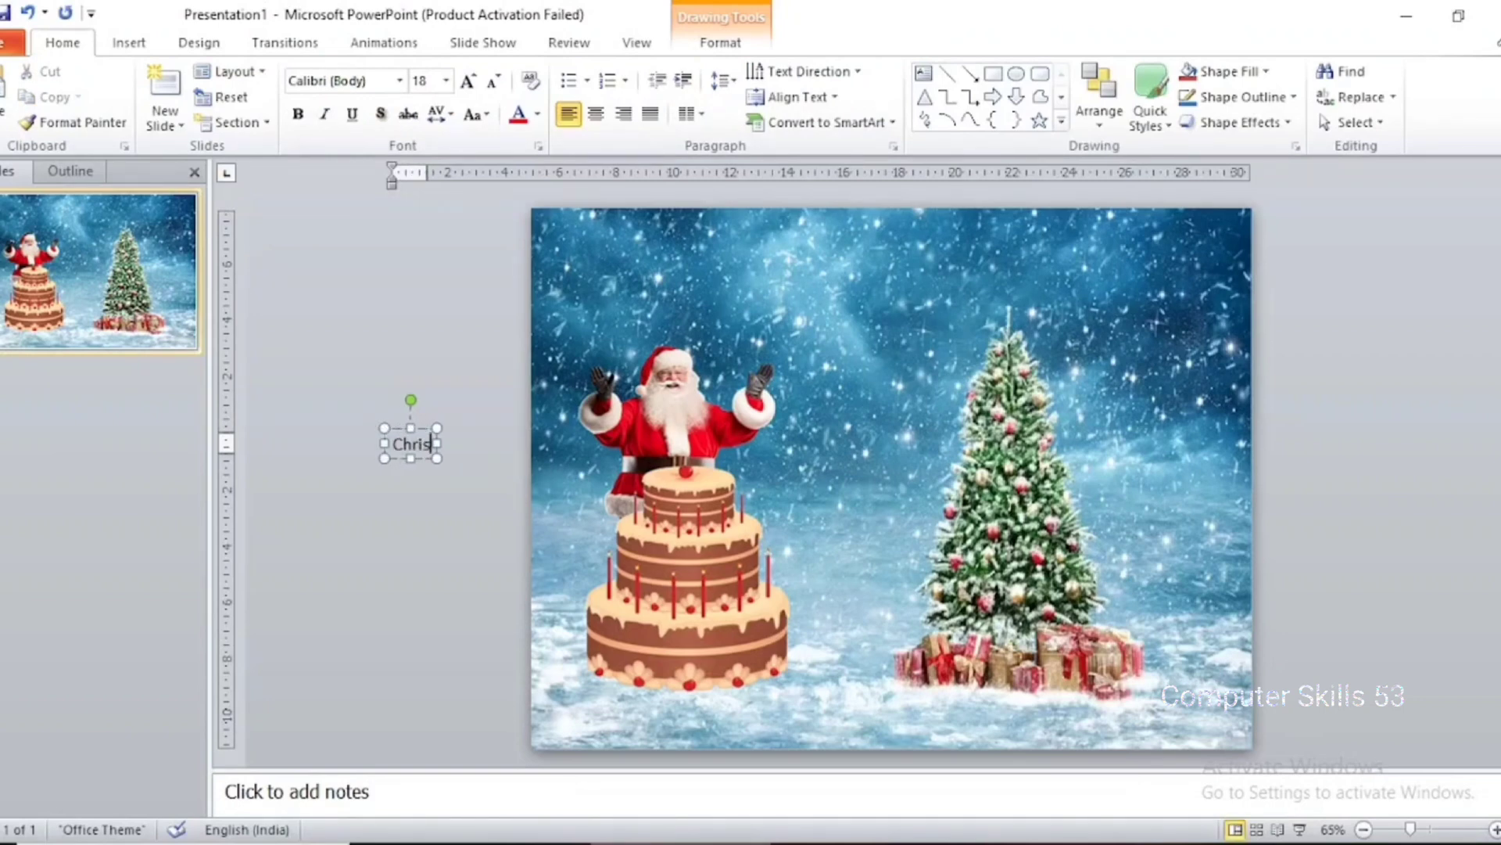
pyautogui.write('tmas')
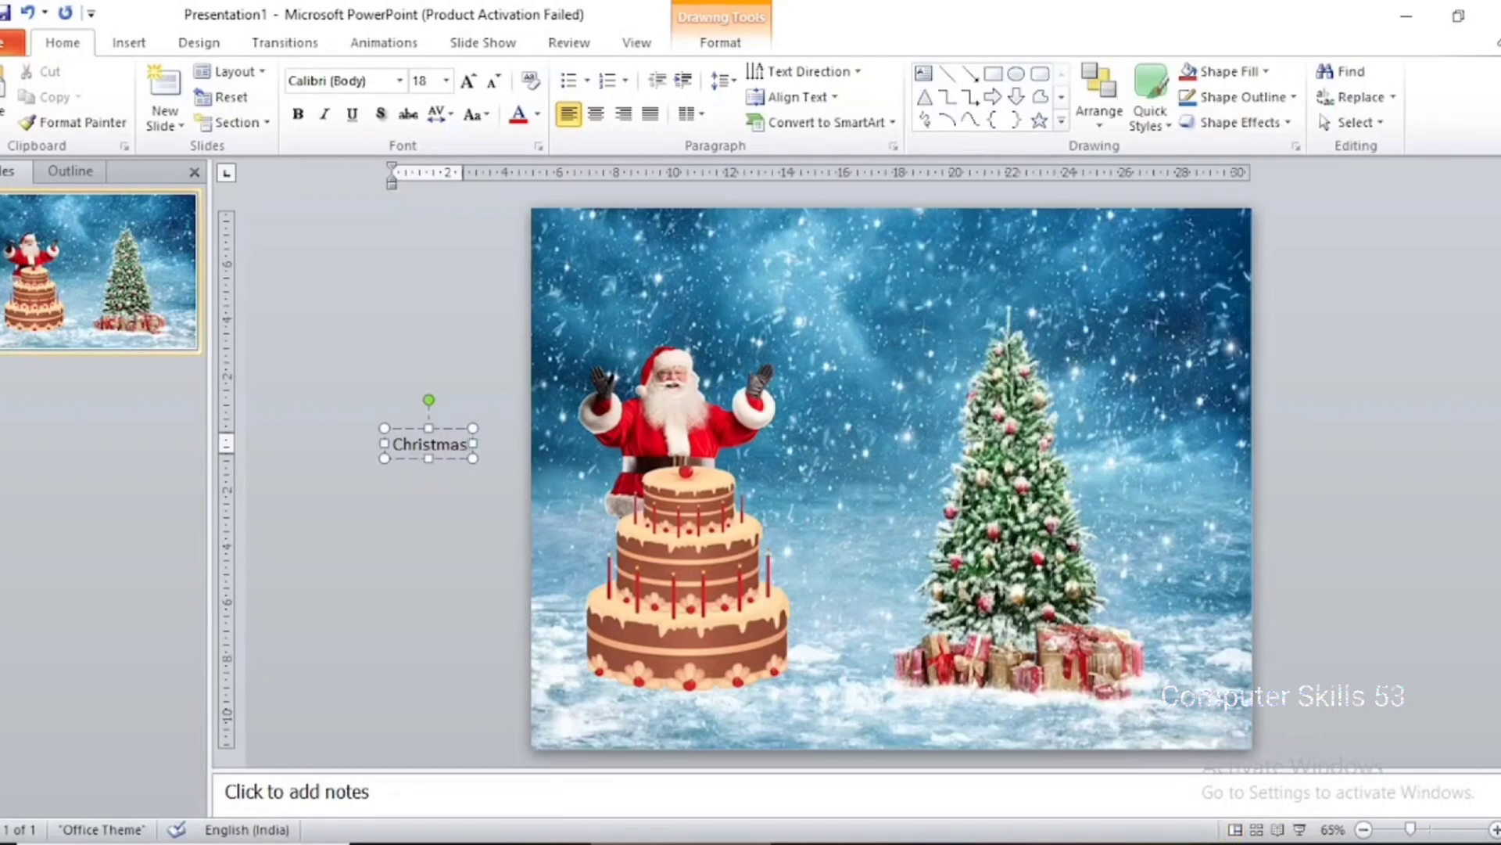
# Format the "Christmas" text in the Blackadder ITC font with the Dark Blue font color
pyautogui.hotkey('shift', 'Left')
pyautogui.hotkey('shift', 'Left')
pyautogui.hotkey('shift', 'Left')
pyautogui.hotkey('shift', 'Left')
pyautogui.hotkey('shift', 'Left')
pyautogui.hotkey('shift', 'Left')
pyautogui.hotkey('shift', 'Left')
pyautogui.hotkey('shift', 'Left')
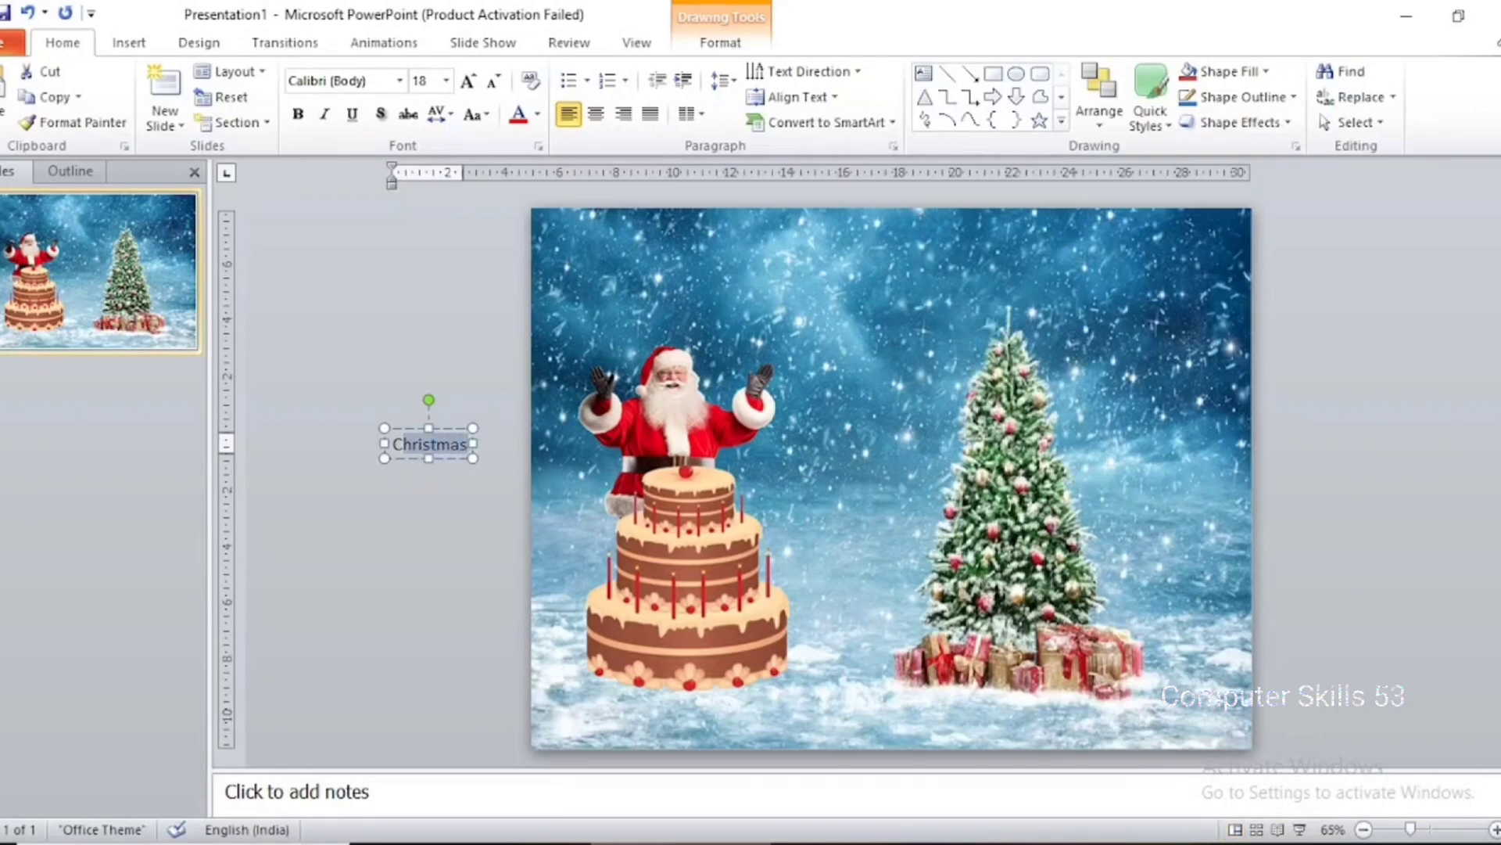
pyautogui.click(400, 79)
pyautogui.scroll(-4, 485, 548)
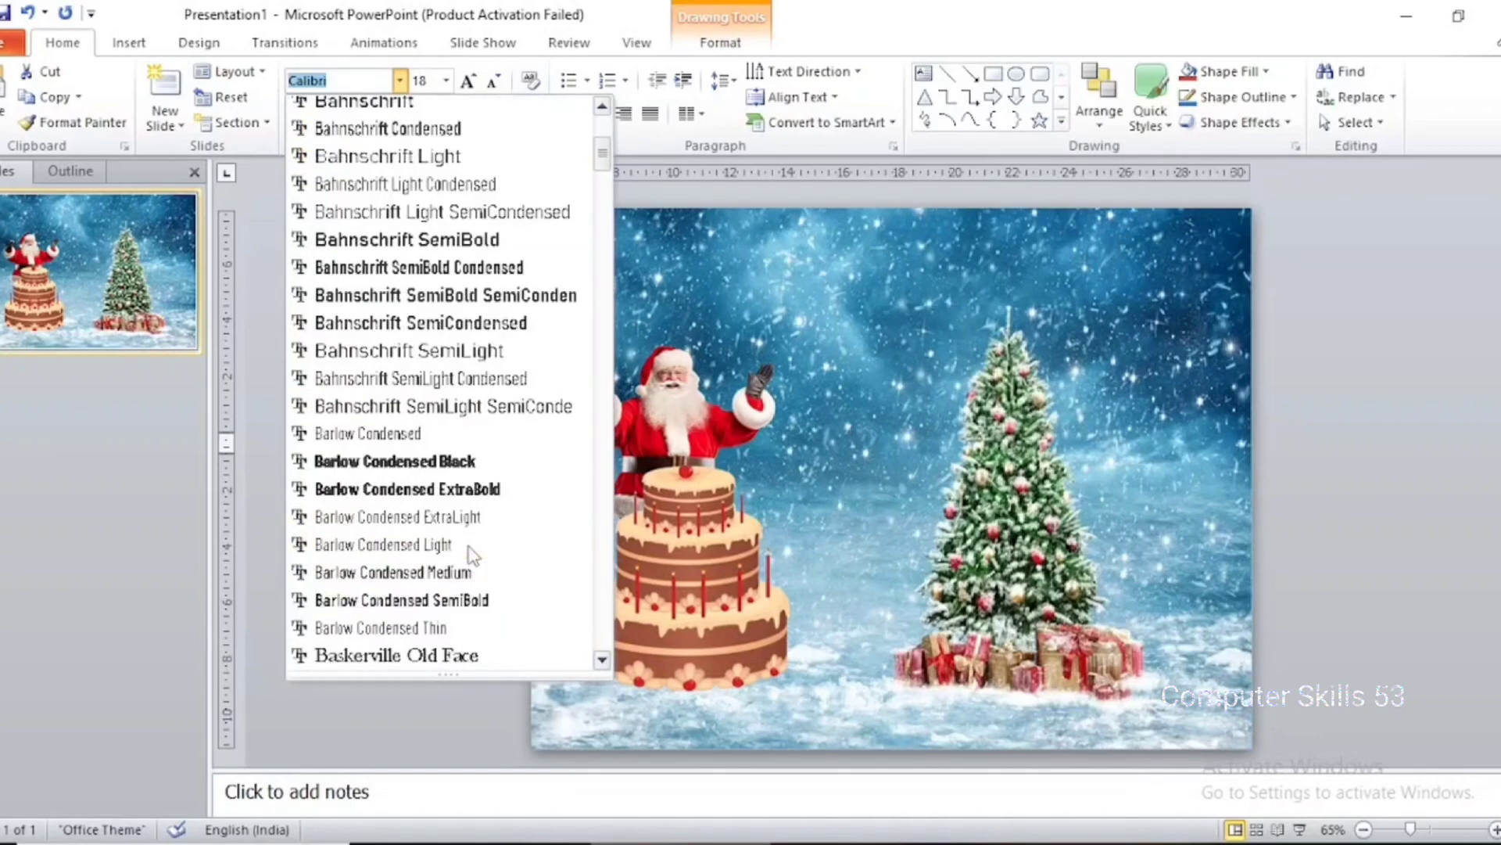
pyautogui.scroll(-2, 501, 602)
pyautogui.click(485, 657)
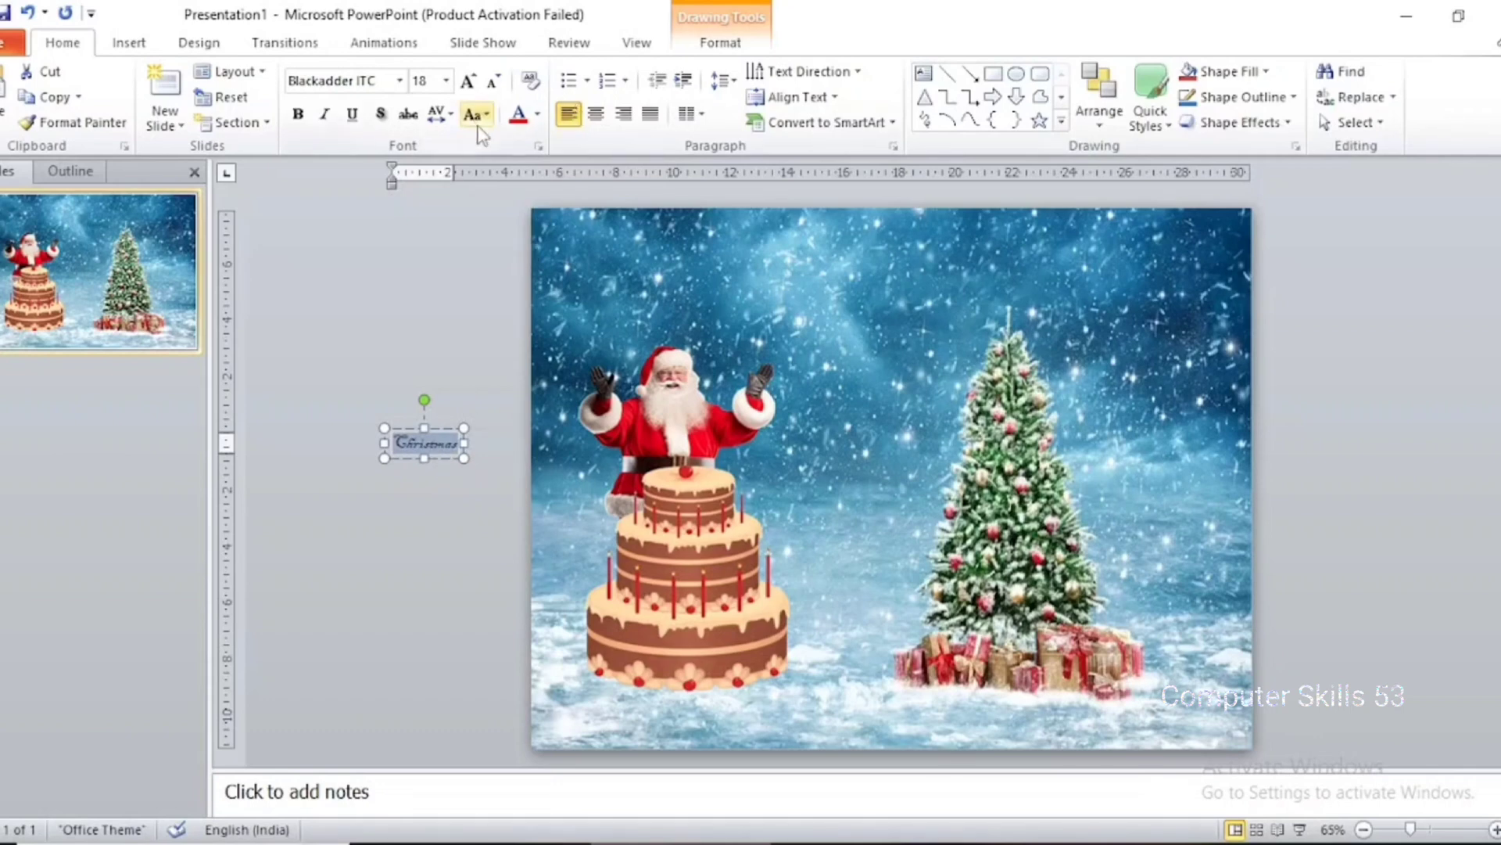
pyautogui.click(536, 116)
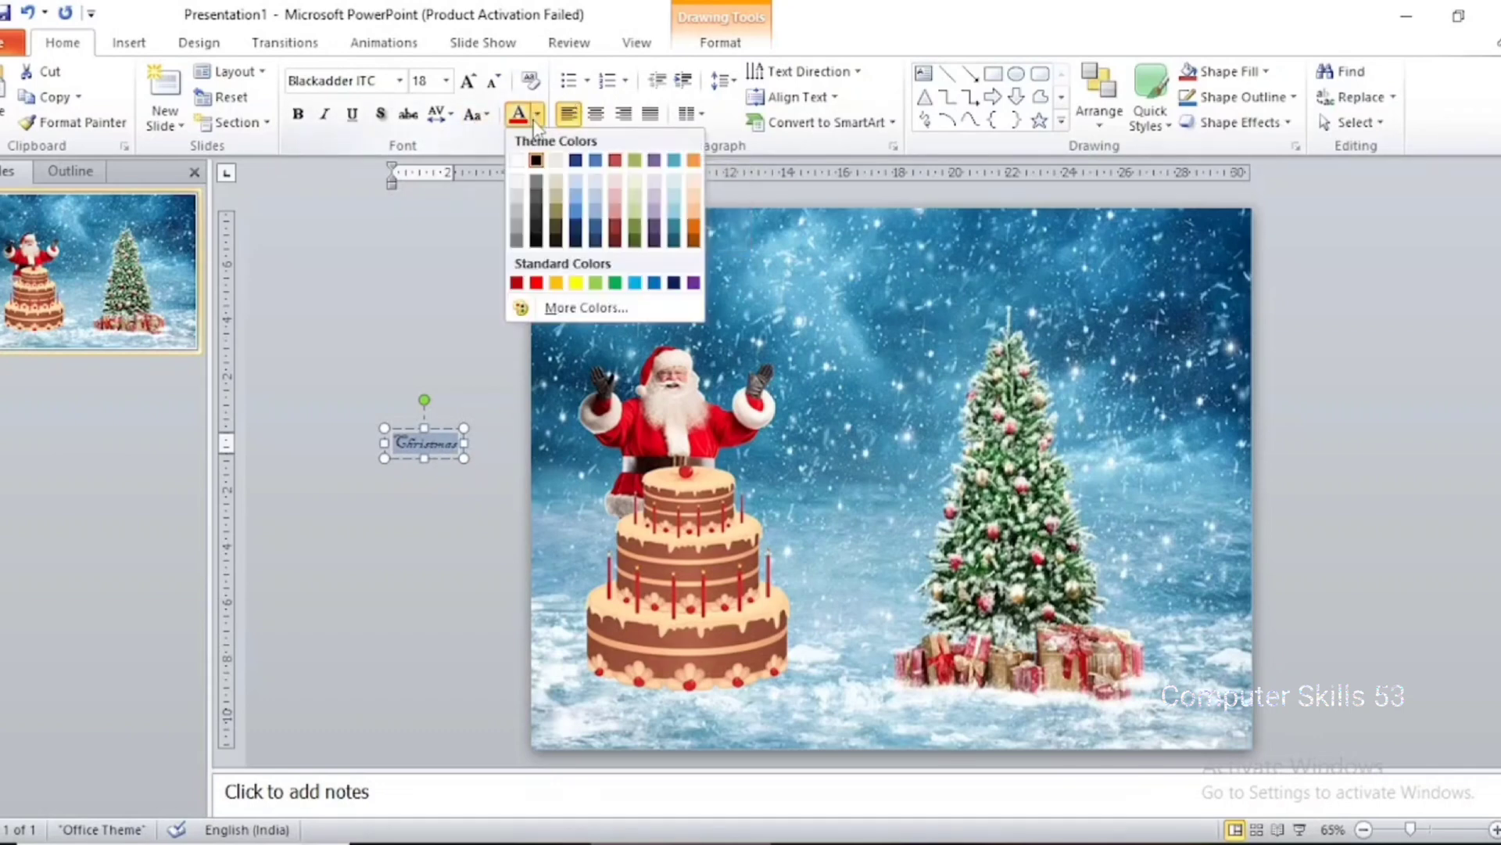
pyautogui.click(676, 284)
# Move the "Christmas" text box onto the cake's top tier and fine-tune its position
pyautogui.moveTo(448, 457); pyautogui.dragTo(716, 489)
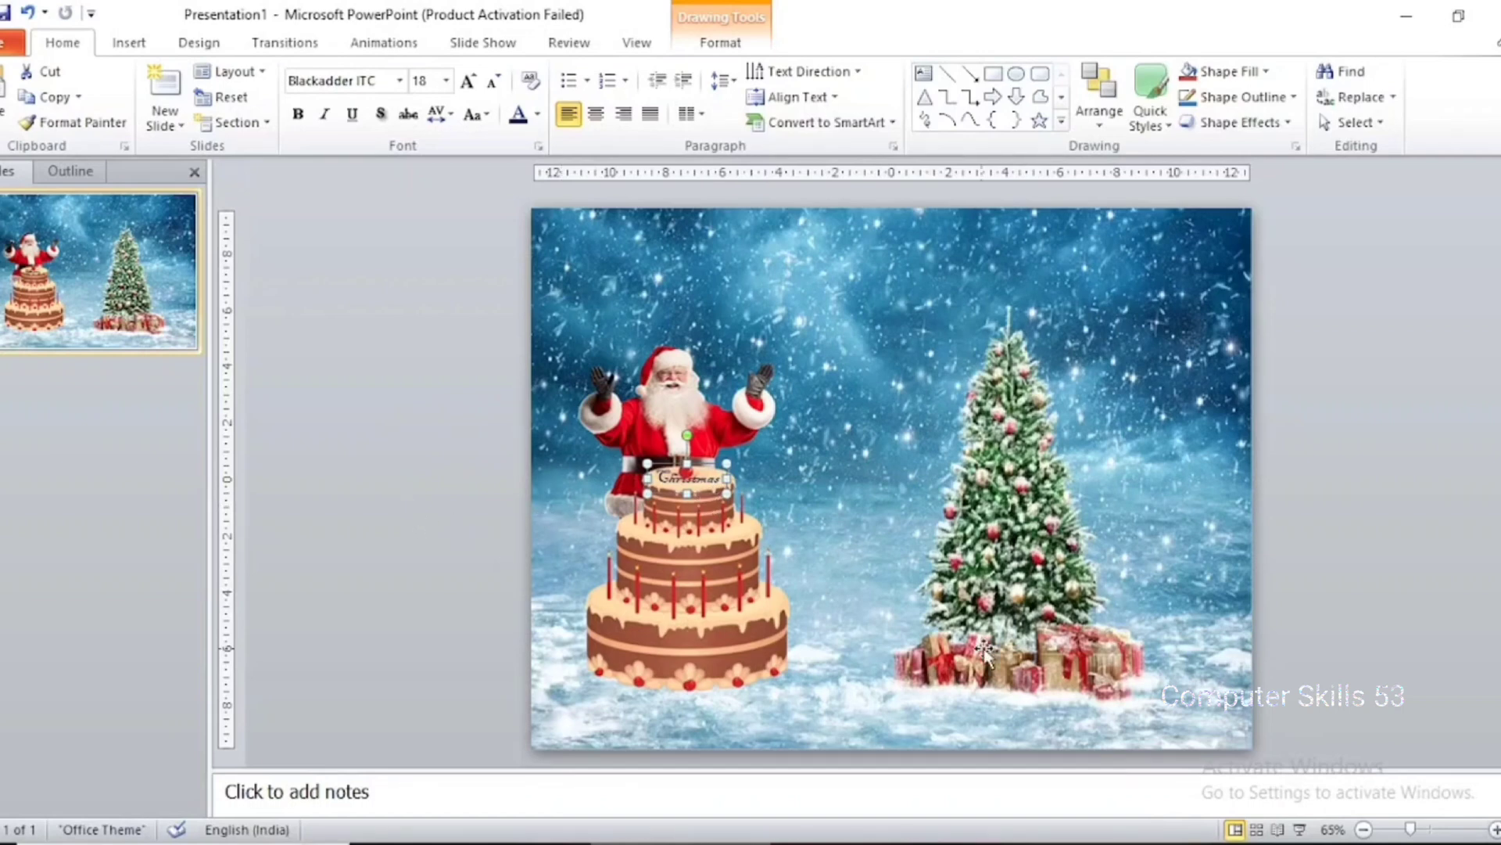
pyautogui.press('Down')
pyautogui.press('Left')
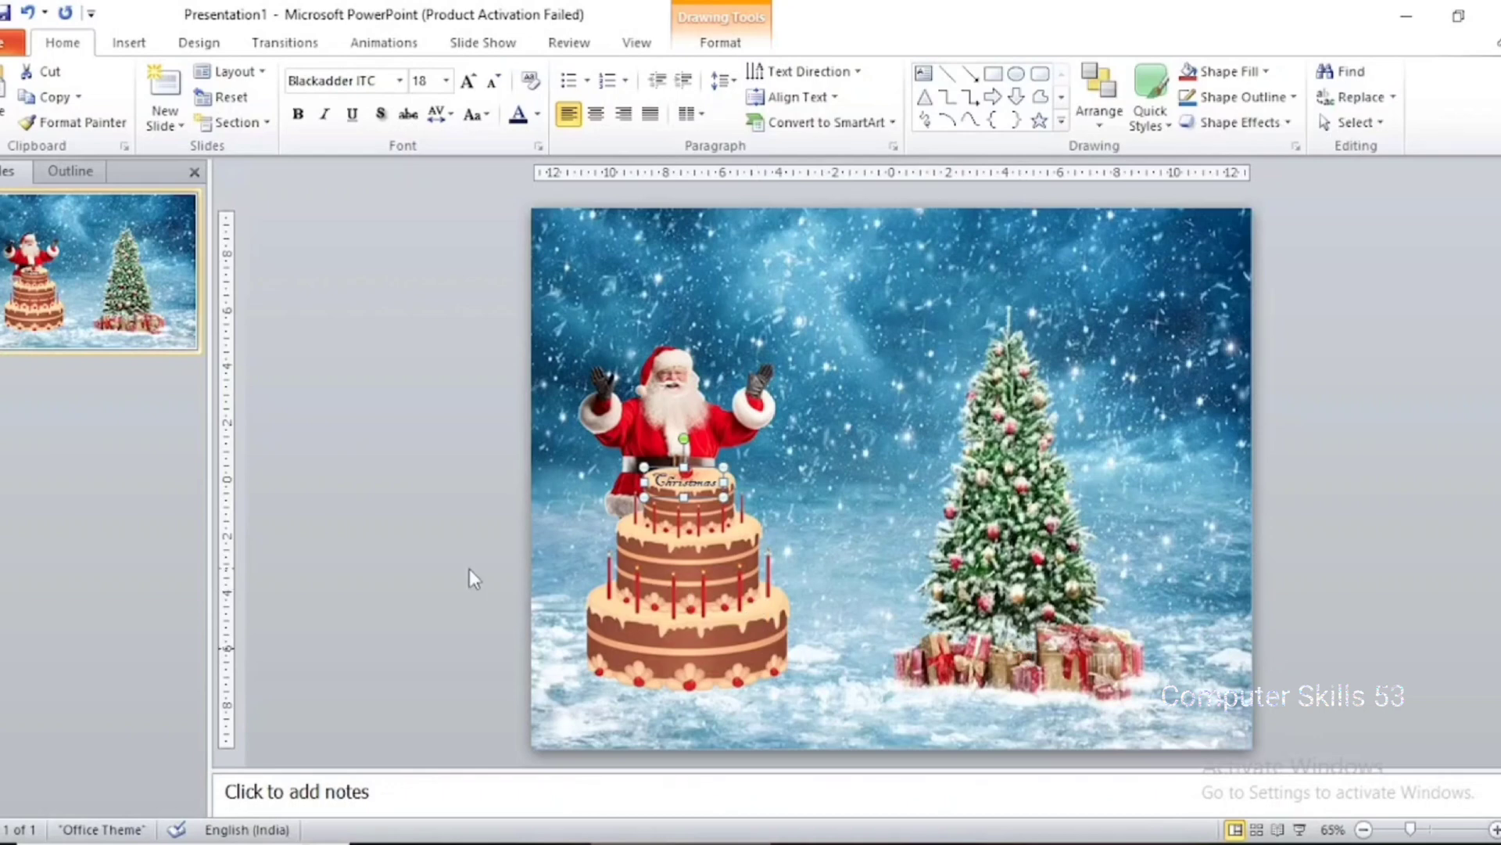
pyautogui.click(447, 534)
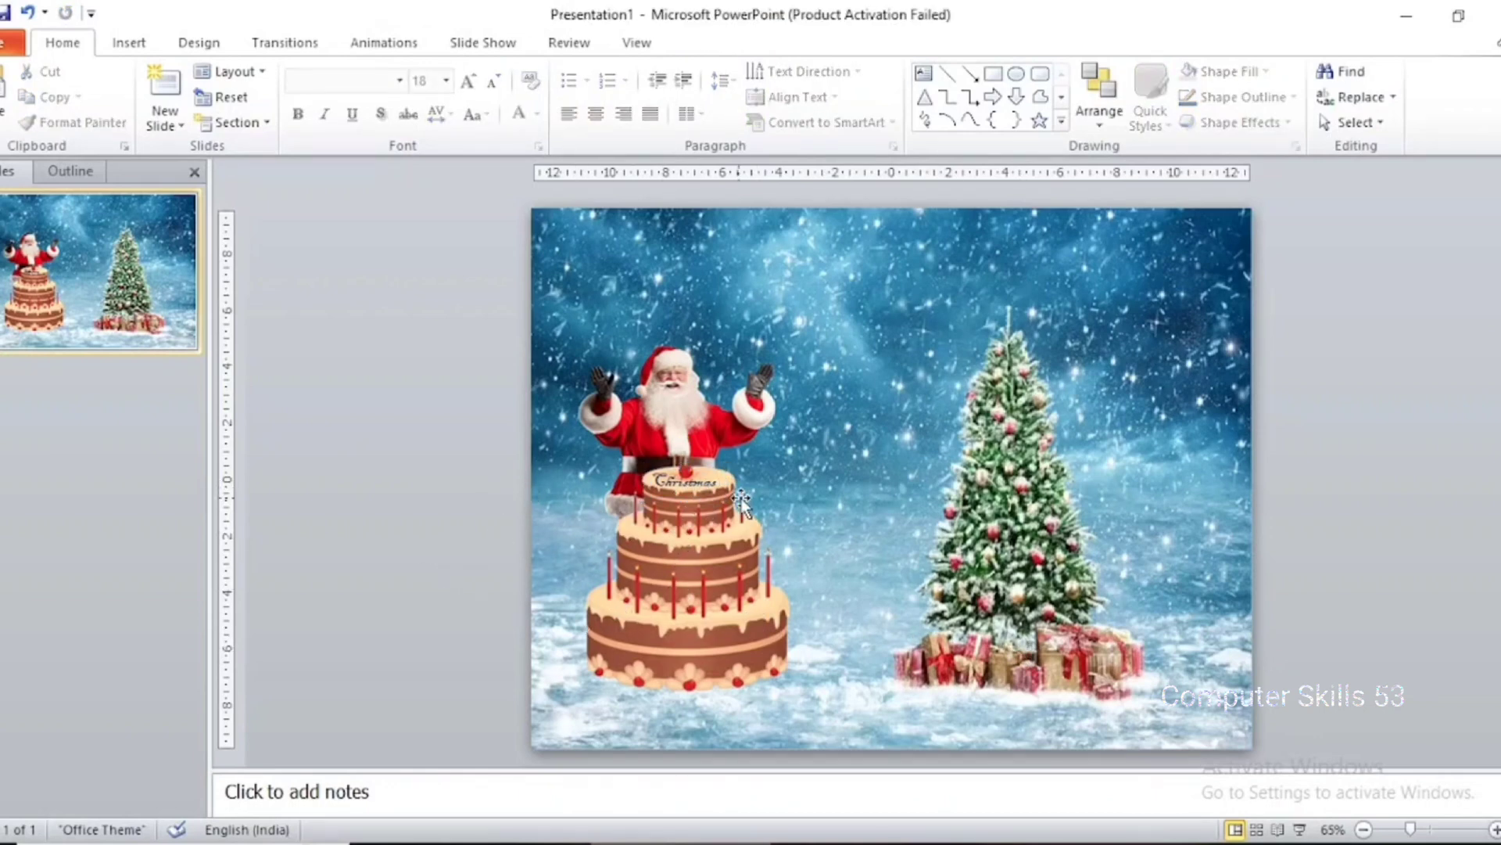
pyautogui.click(711, 484)
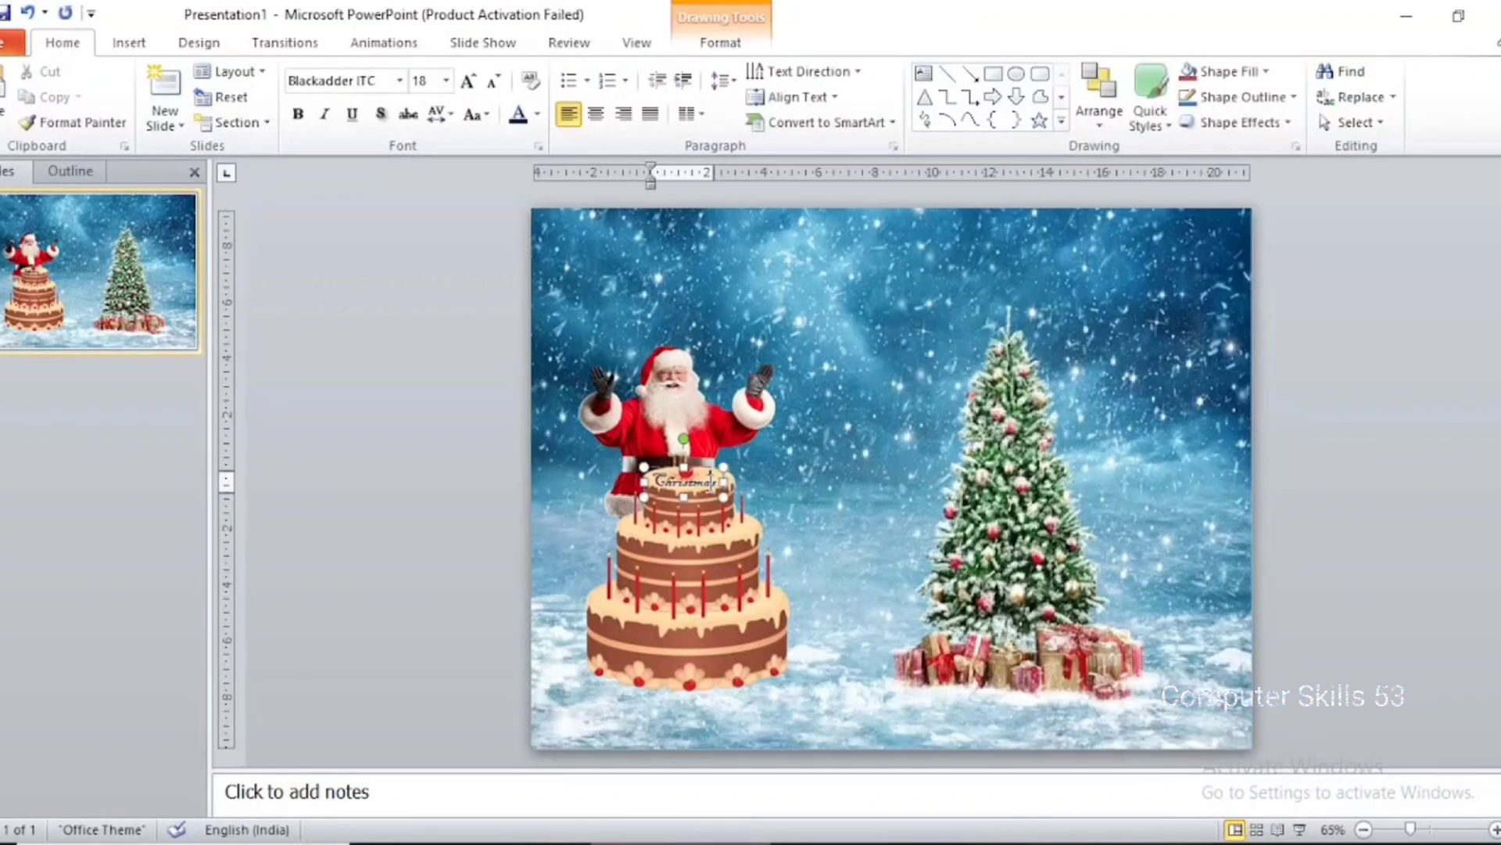
pyautogui.moveTo(708, 500); pyautogui.dragTo(714, 501)
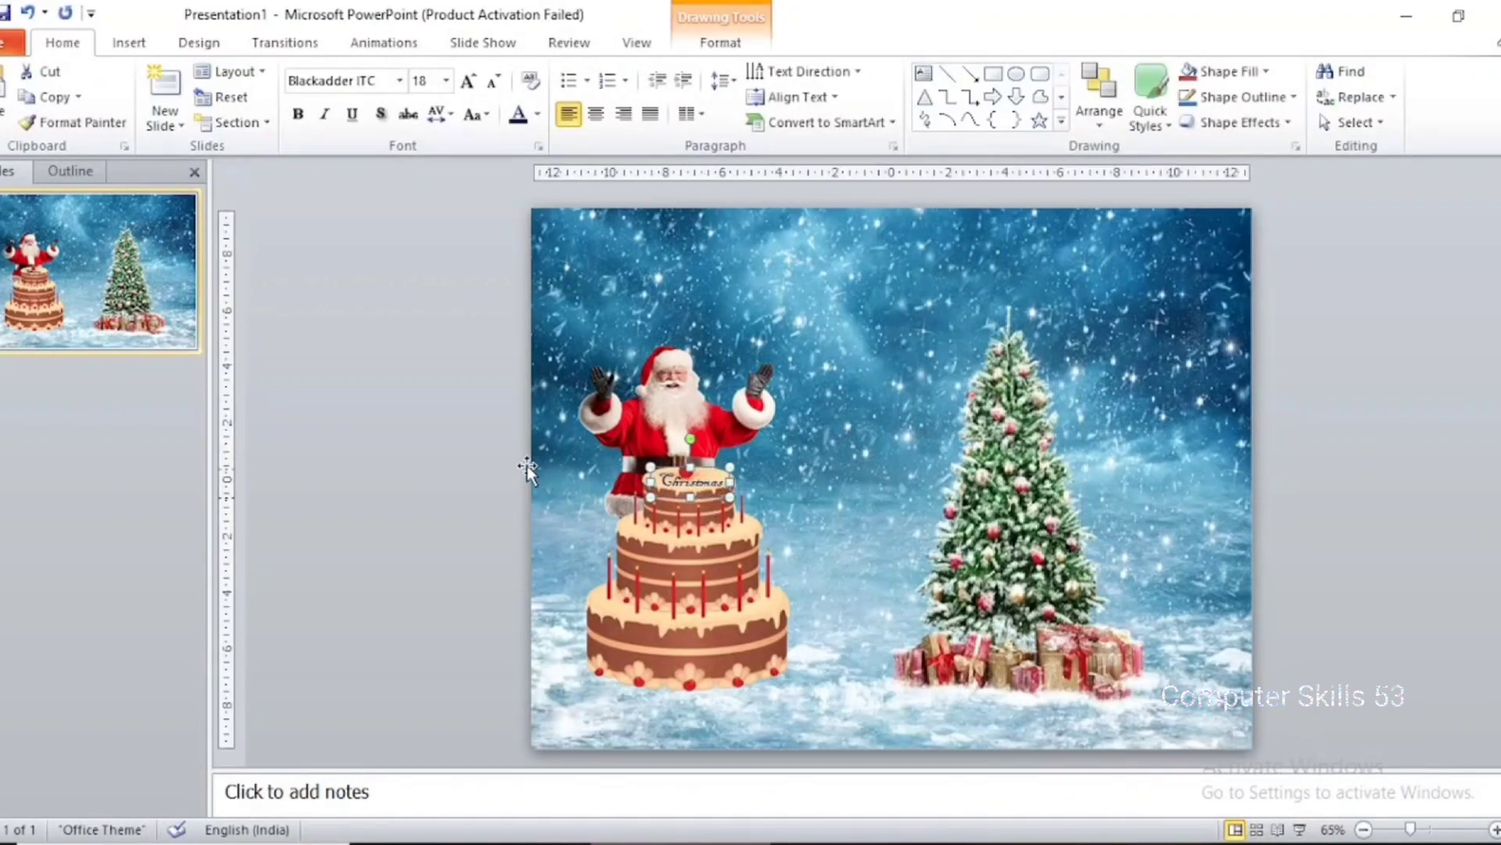
pyautogui.click(604, 562)
pyautogui.click(420, 452)
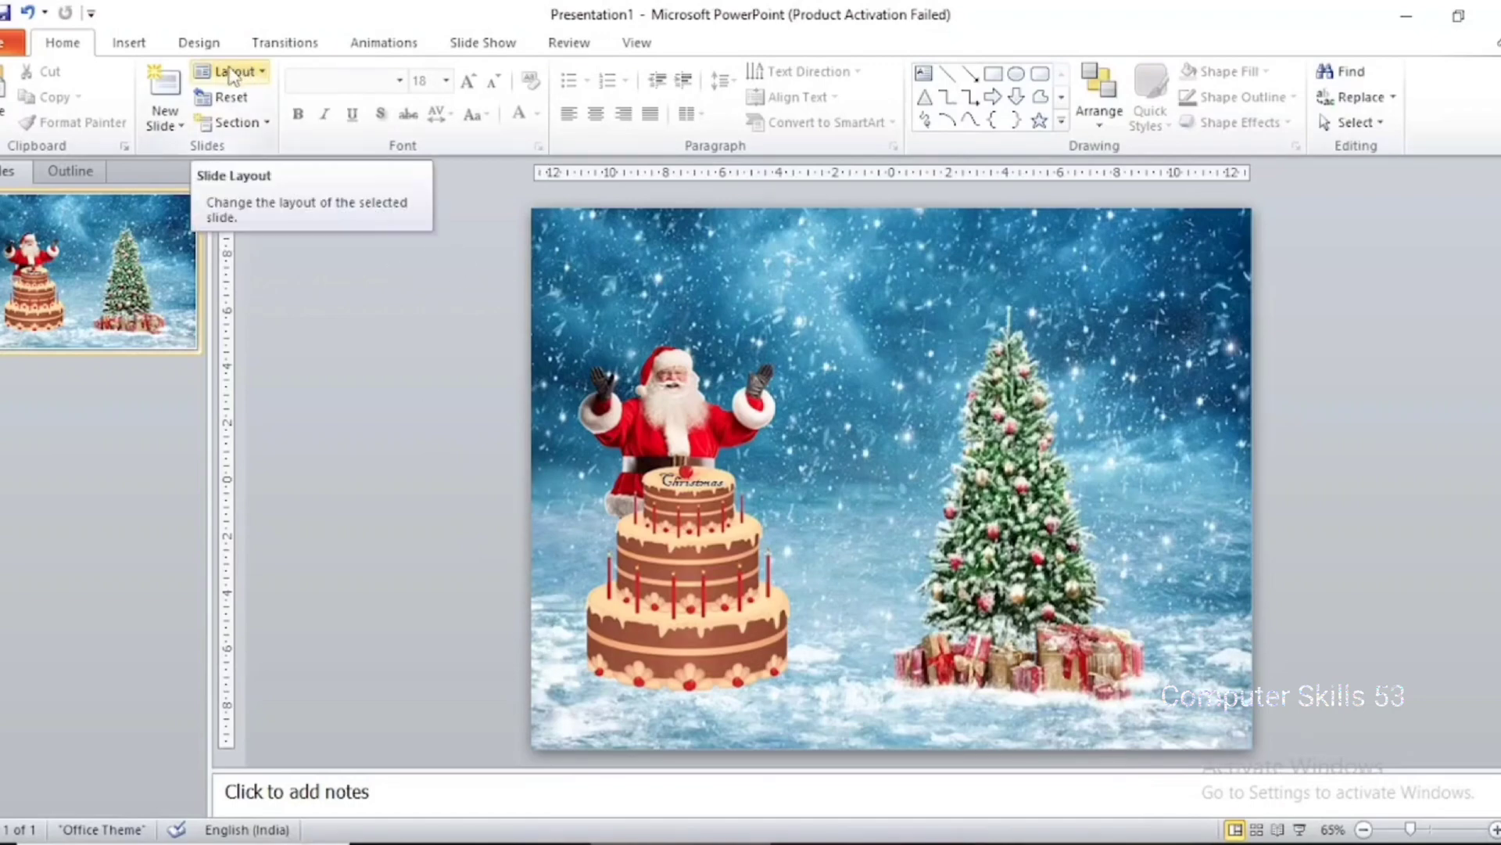
# Insert a text box in the sky above Santa containing "Happy"
pyautogui.click(129, 42)
pyautogui.click(280, 94)
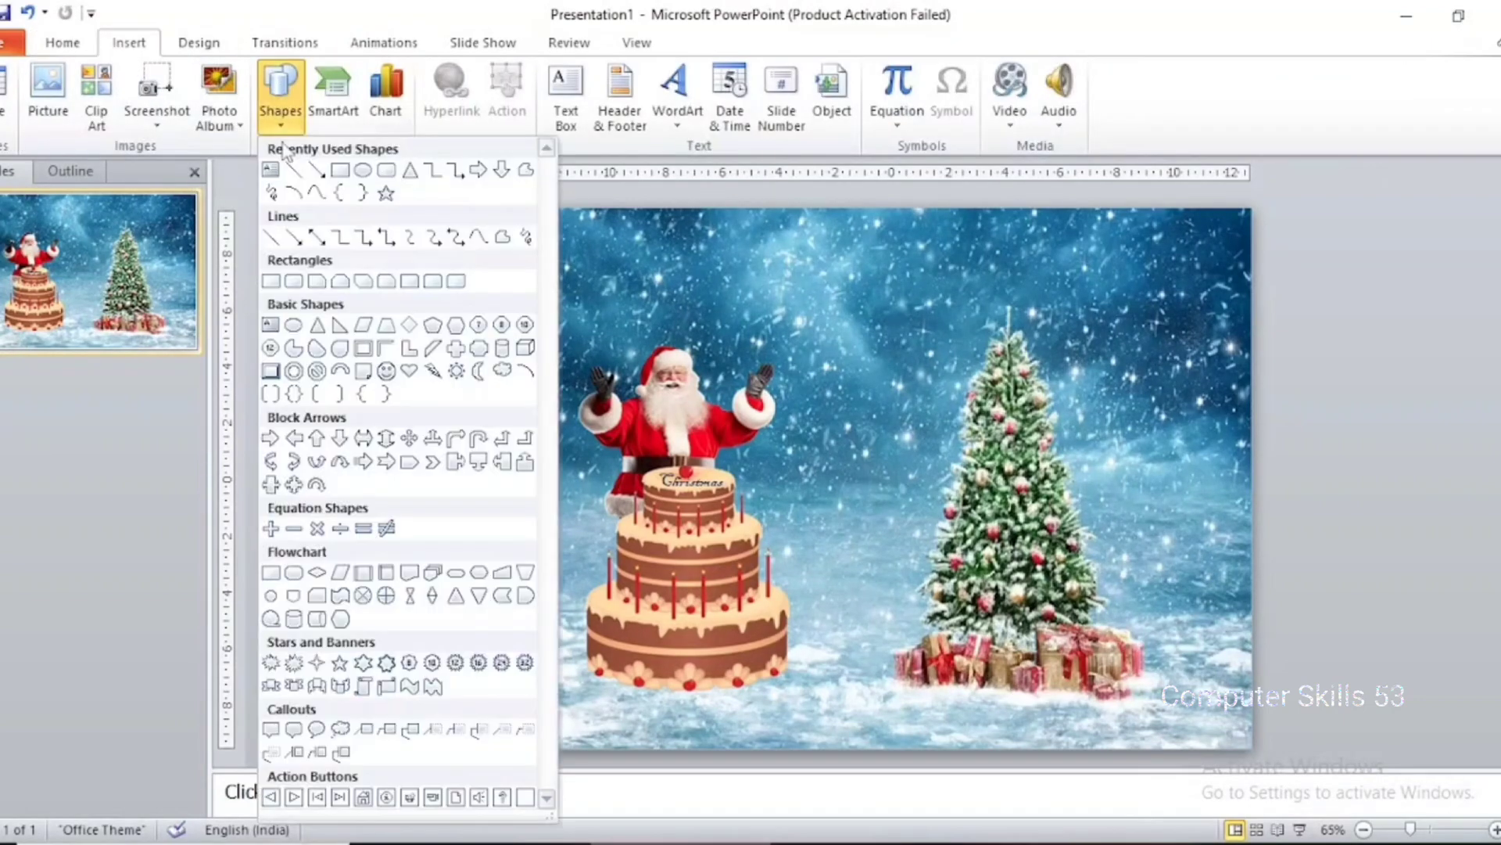
pyautogui.click(271, 171)
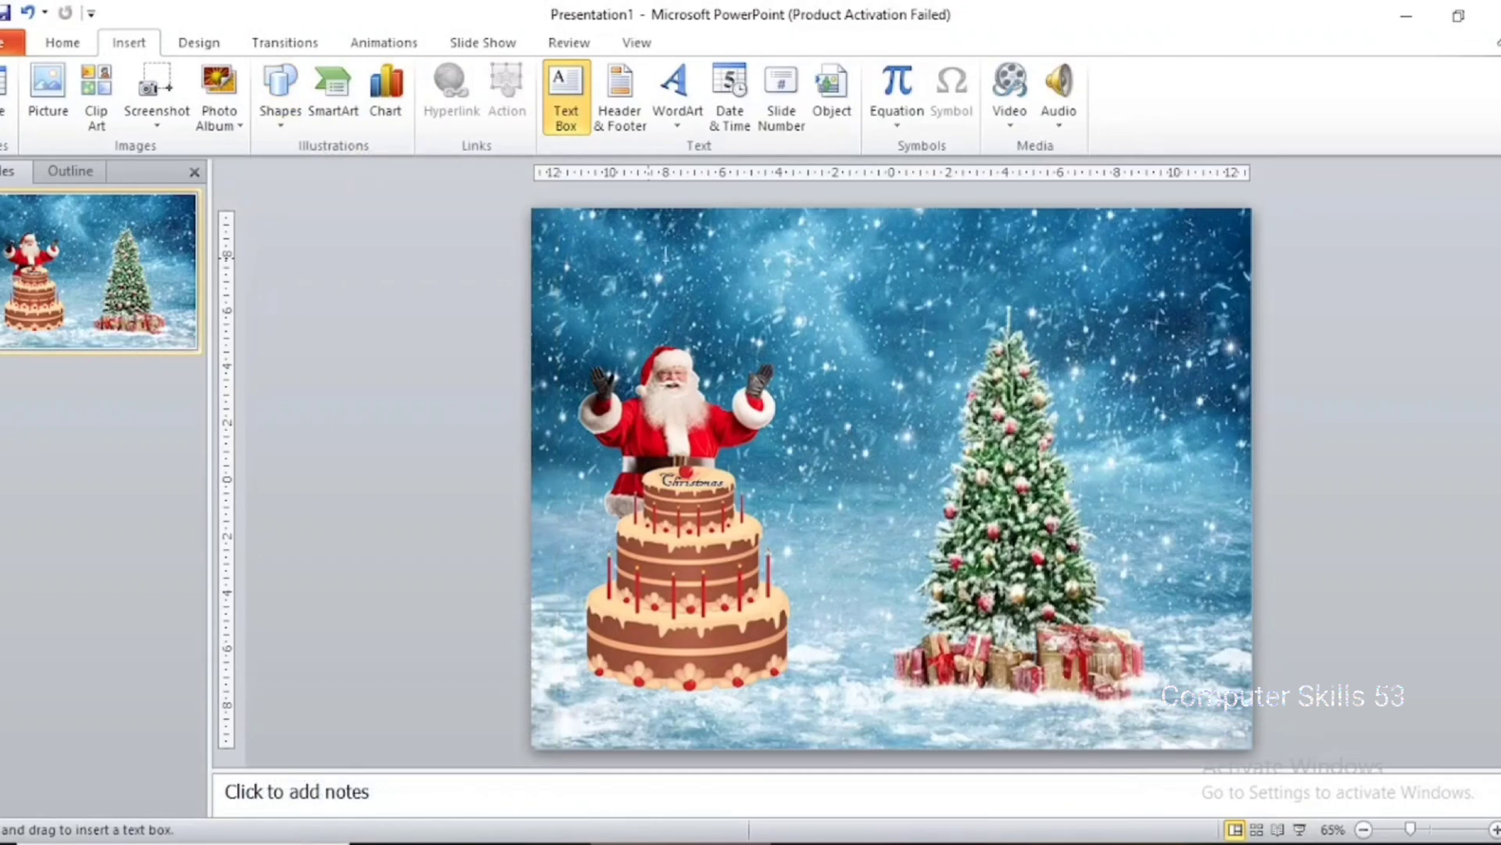
pyautogui.click(623, 264)
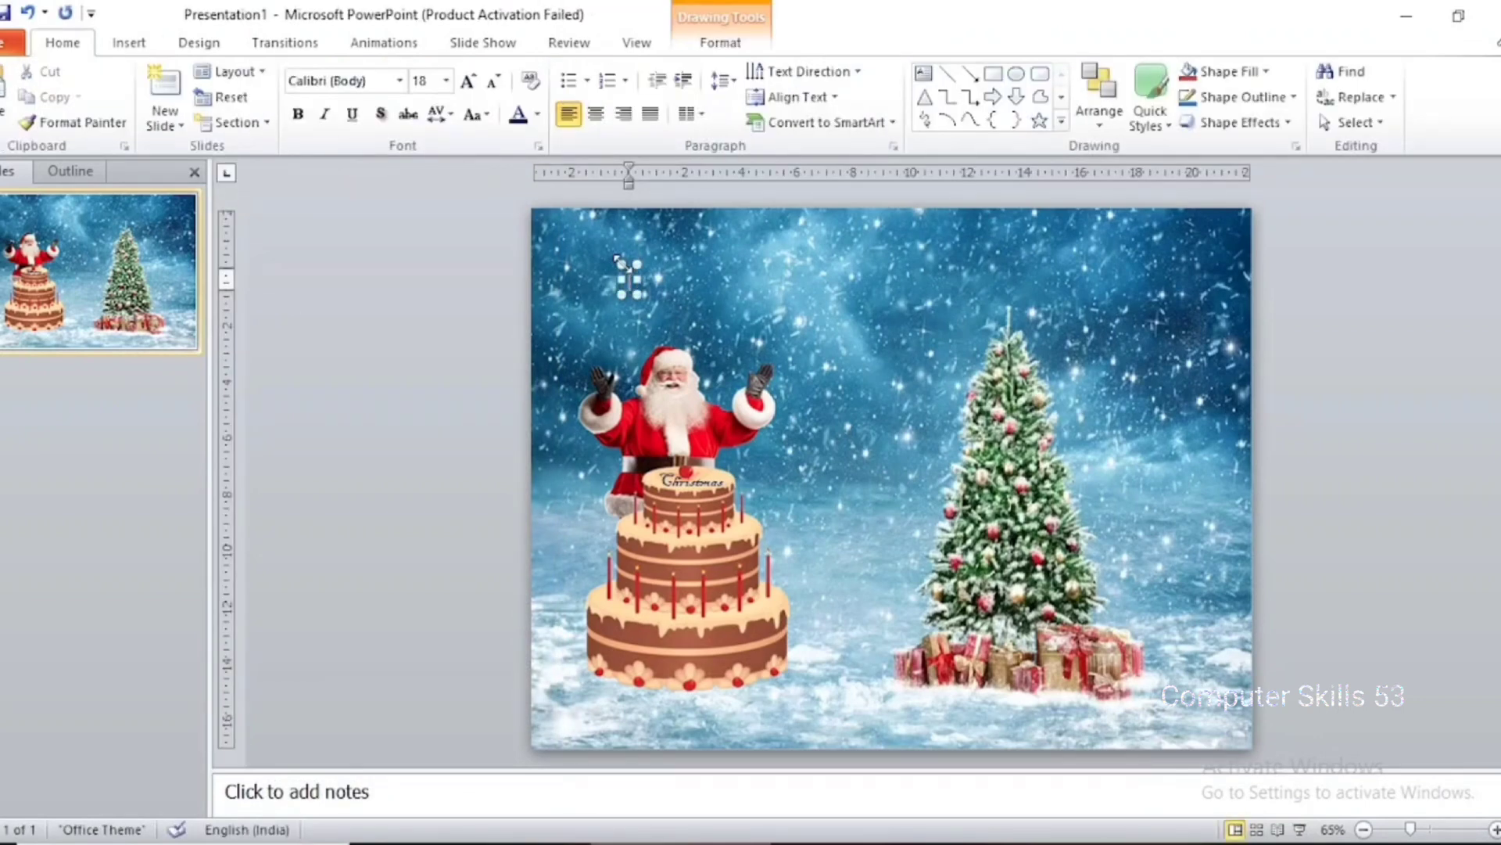
pyautogui.write('Happ')
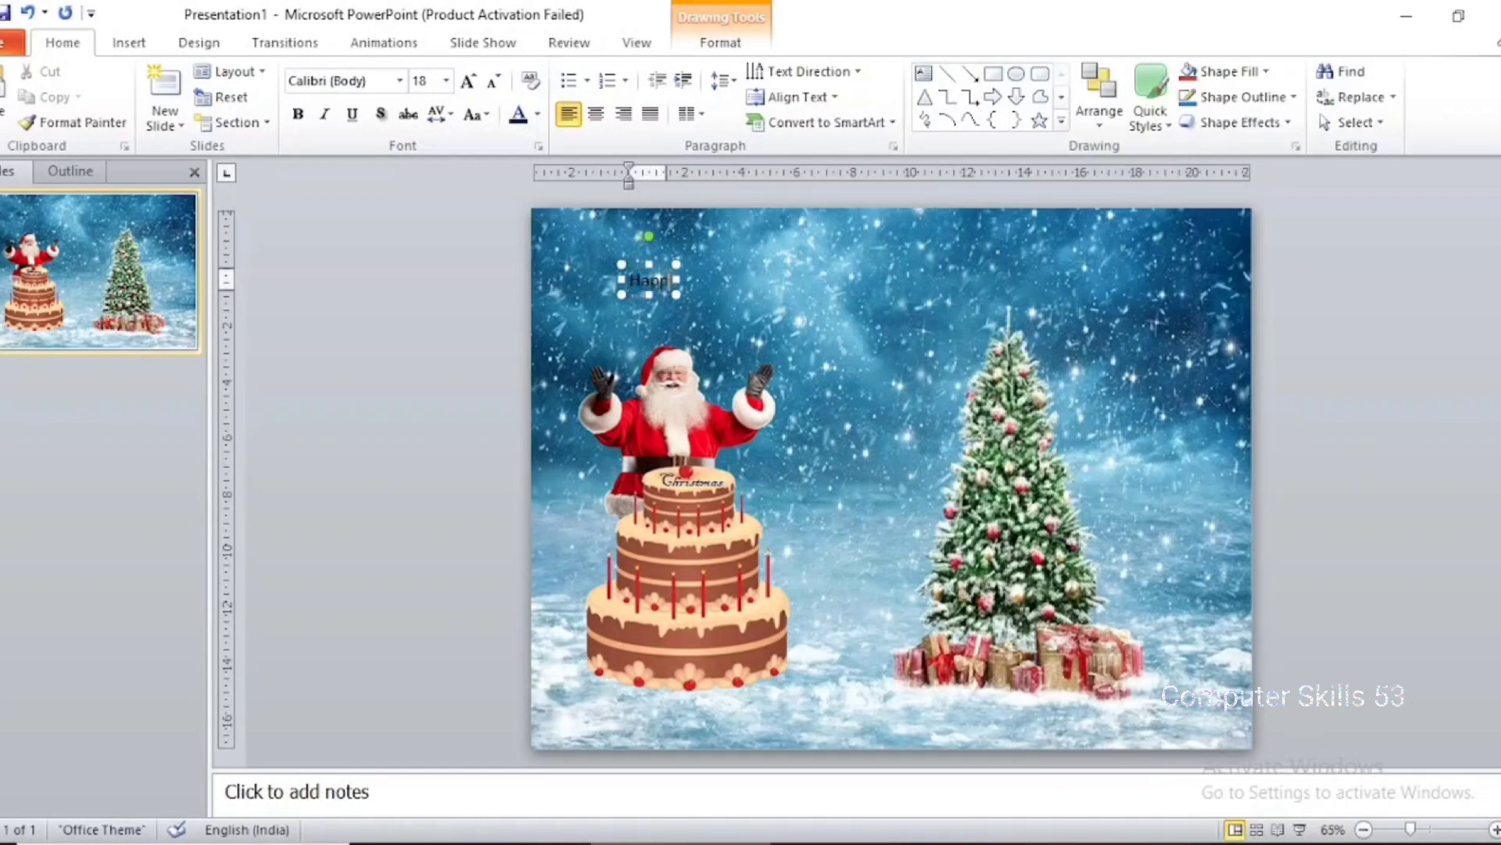
pyautogui.write('y')
# Set the font size of the "Happy" text above Santa to 80
pyautogui.hotkey('shift', 'Left')
pyautogui.hotkey('shift', 'Left')
pyautogui.hotkey('shift', 'Left')
pyautogui.hotkey('shift', 'Left')
pyautogui.hotkey('shift', 'Left')
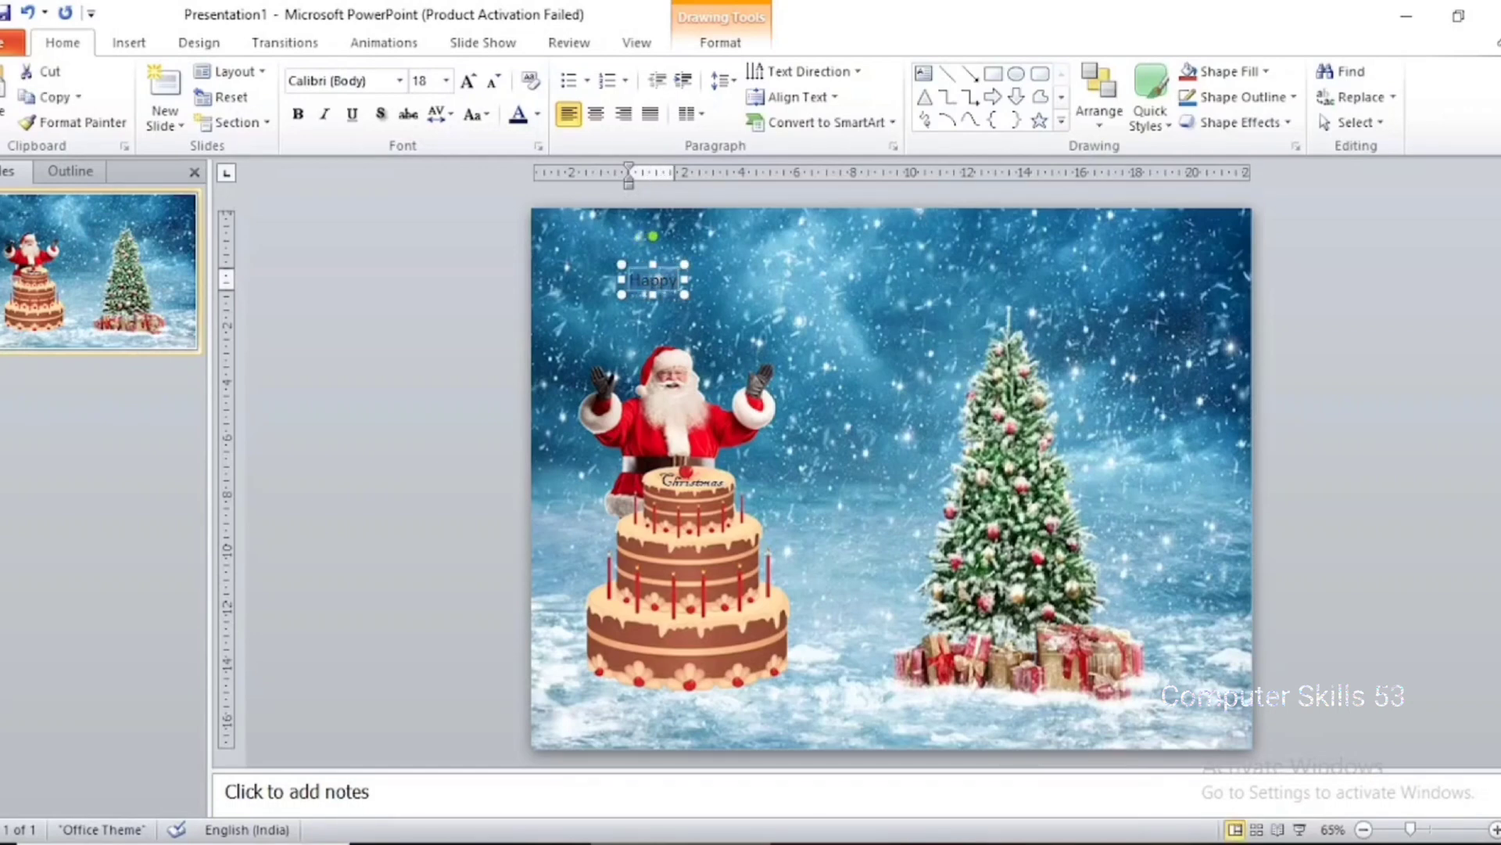
pyautogui.click(427, 86)
pyautogui.write('80')
pyautogui.press('Return')
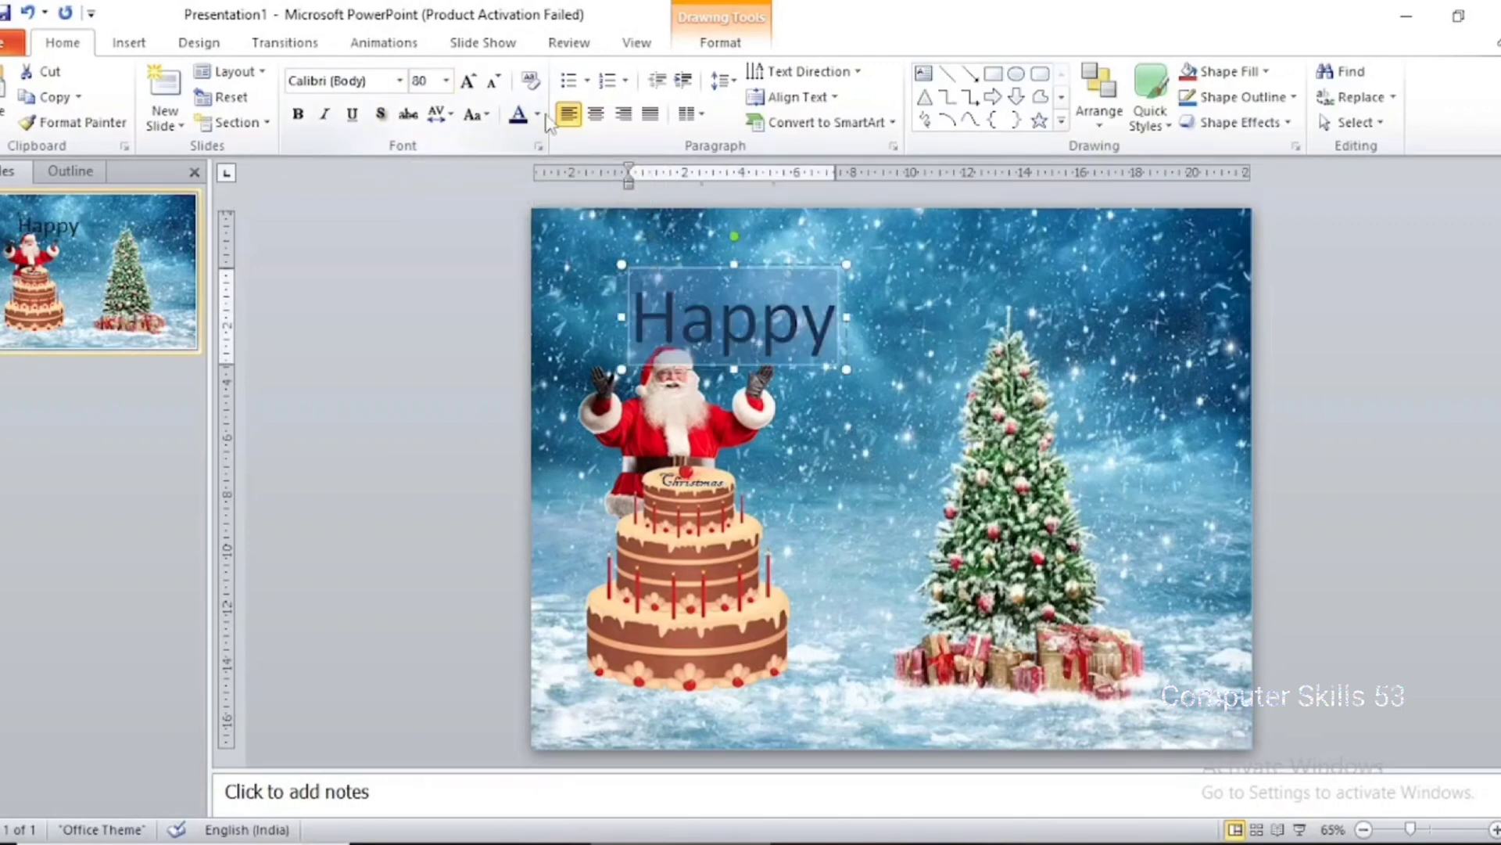
# Format the "Happy" text in bold Edwardian Script ITC with the Yellow font color
pyautogui.click(400, 80)
pyautogui.scroll(-6, 438, 469)
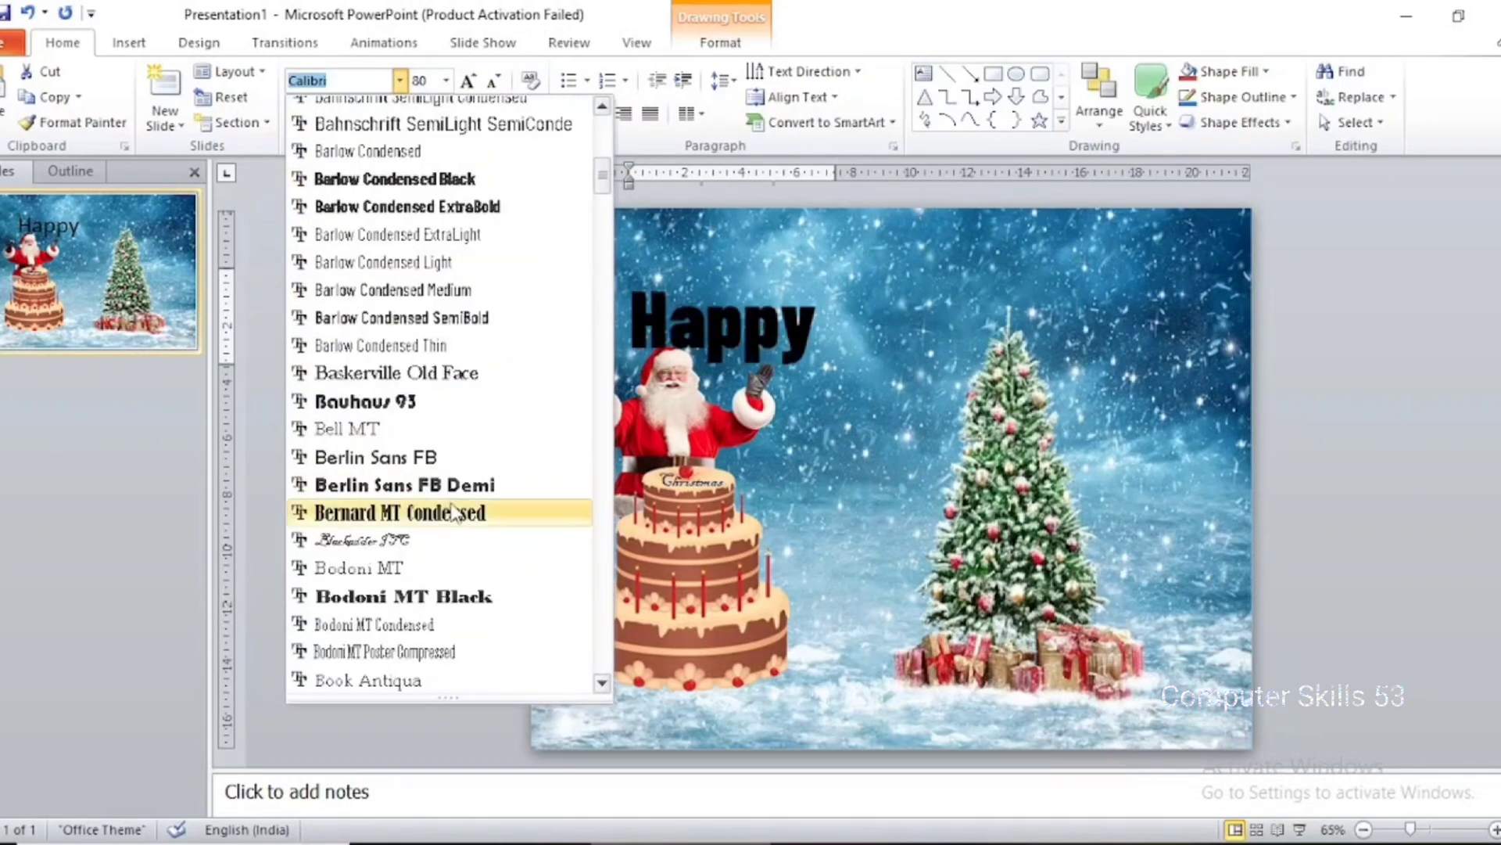
pyautogui.scroll(-10, 457, 516)
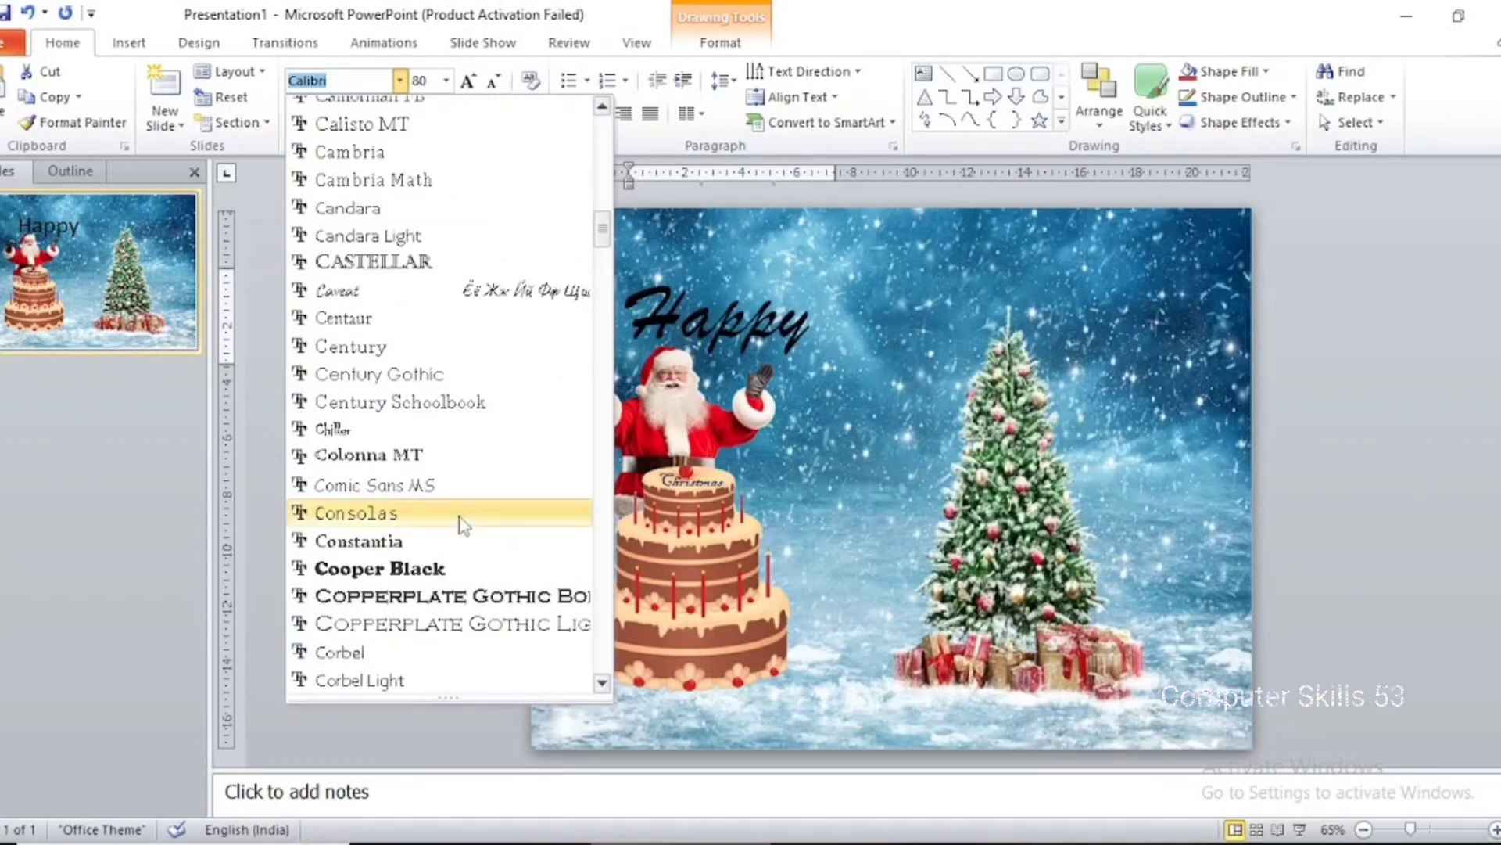
pyautogui.scroll(-2, 464, 579)
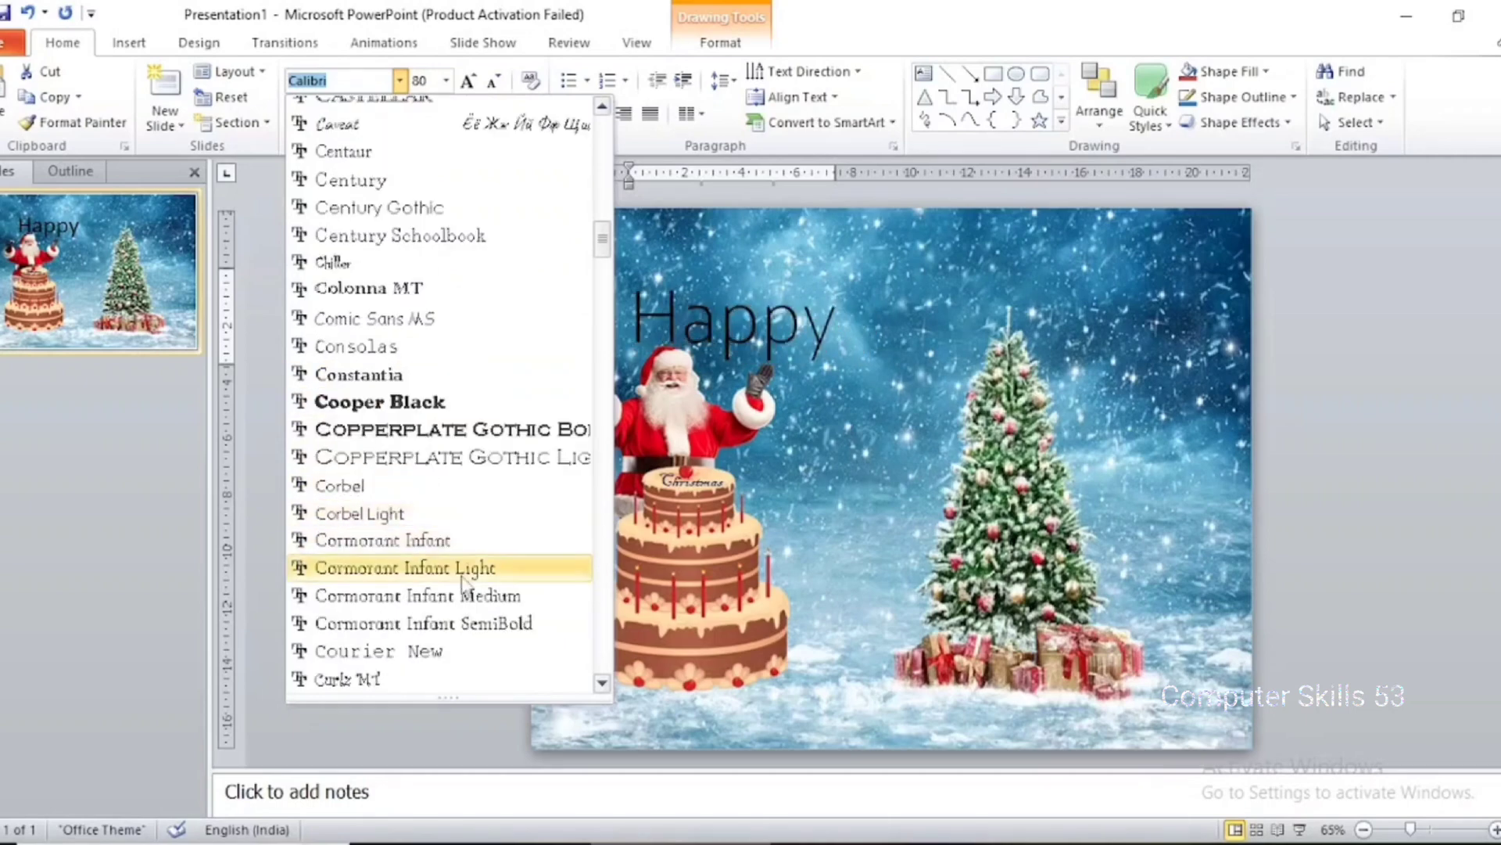
pyautogui.scroll(-6, 469, 579)
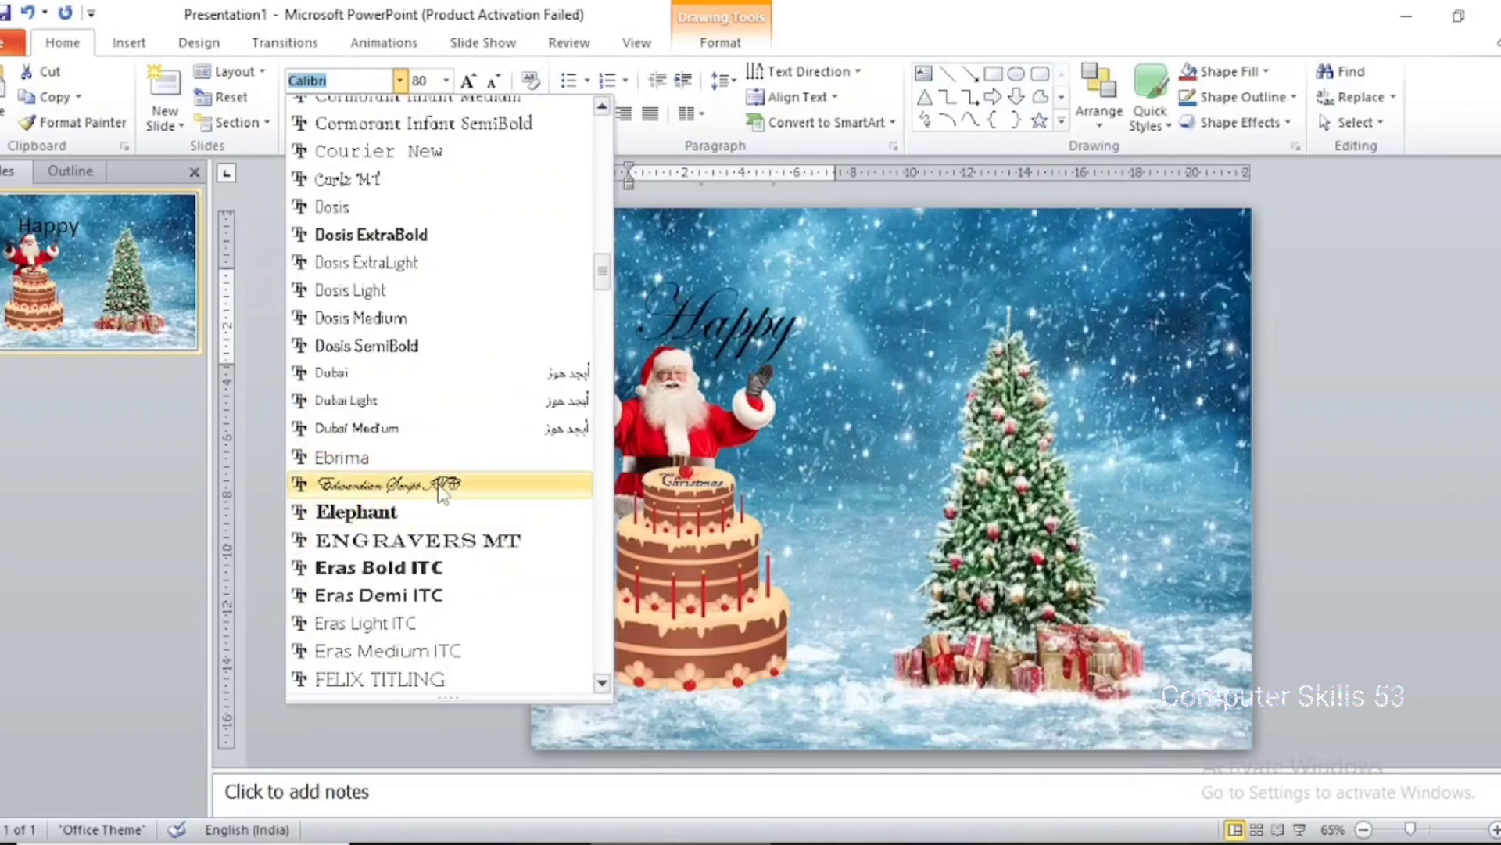
pyautogui.click(442, 489)
pyautogui.click(297, 114)
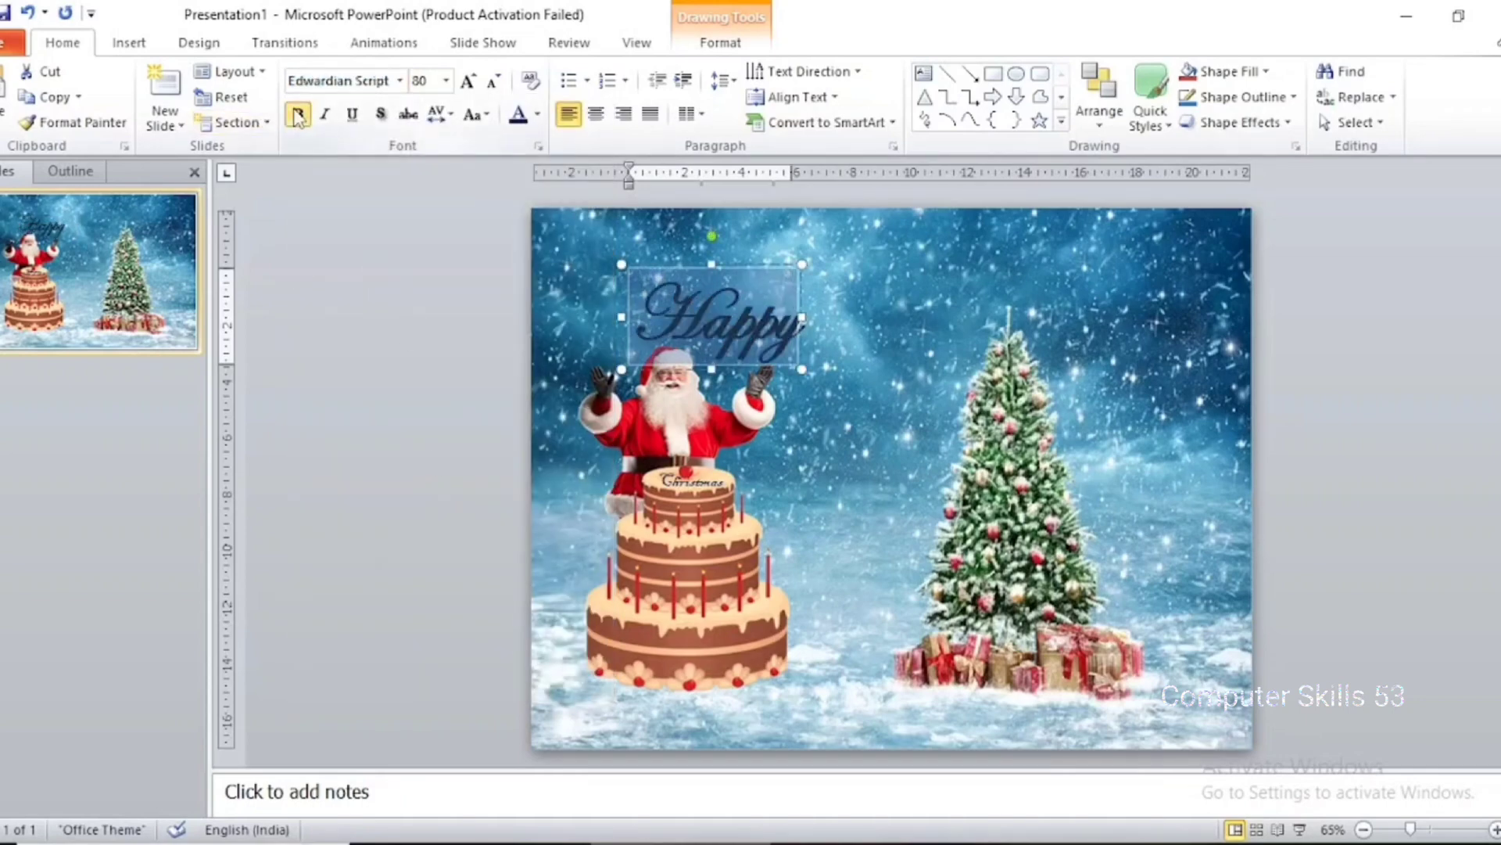
pyautogui.click(538, 115)
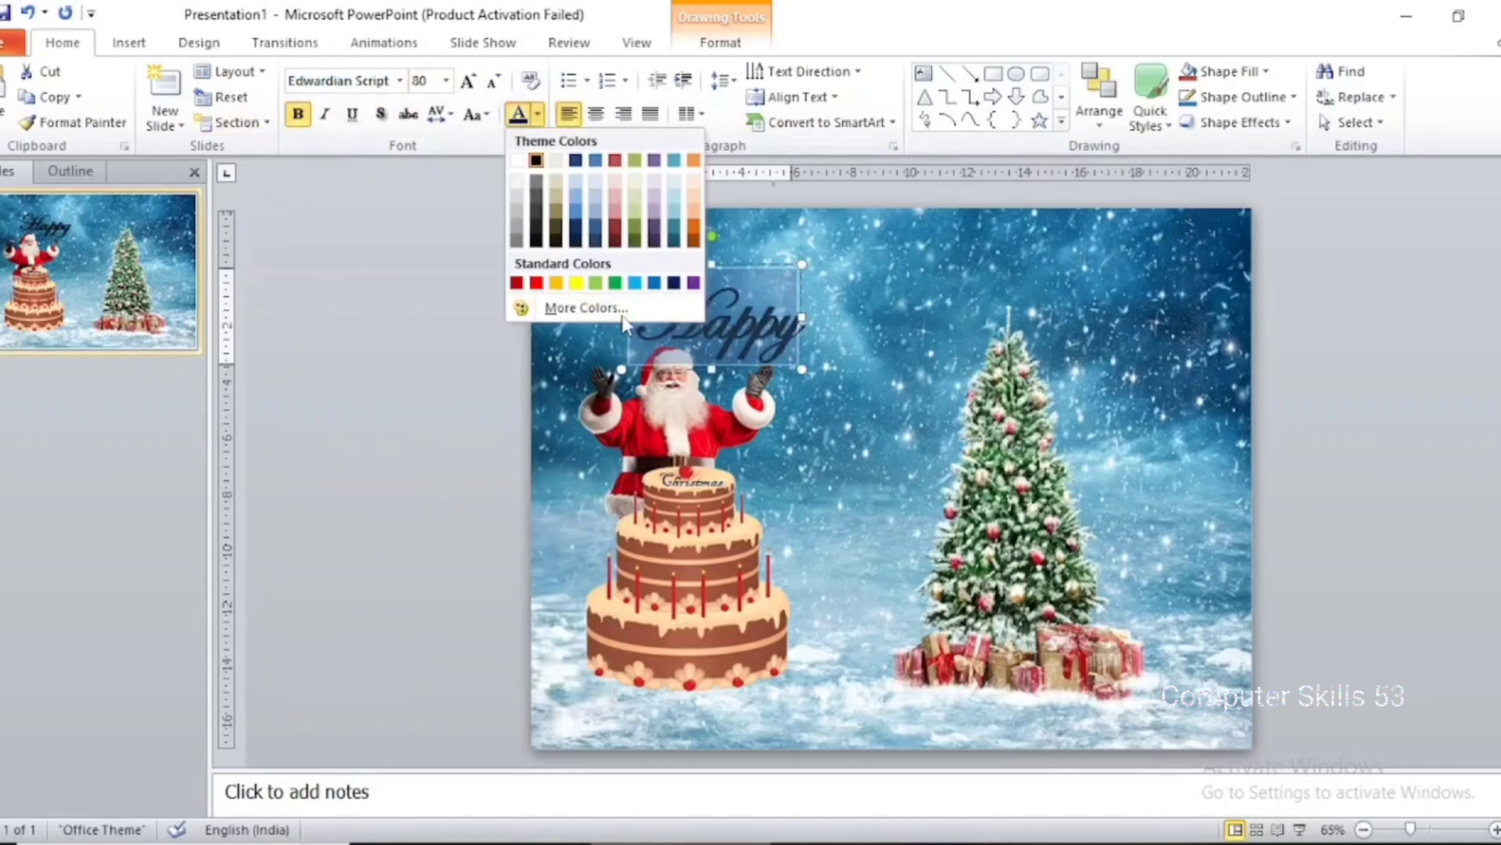
pyautogui.click(593, 282)
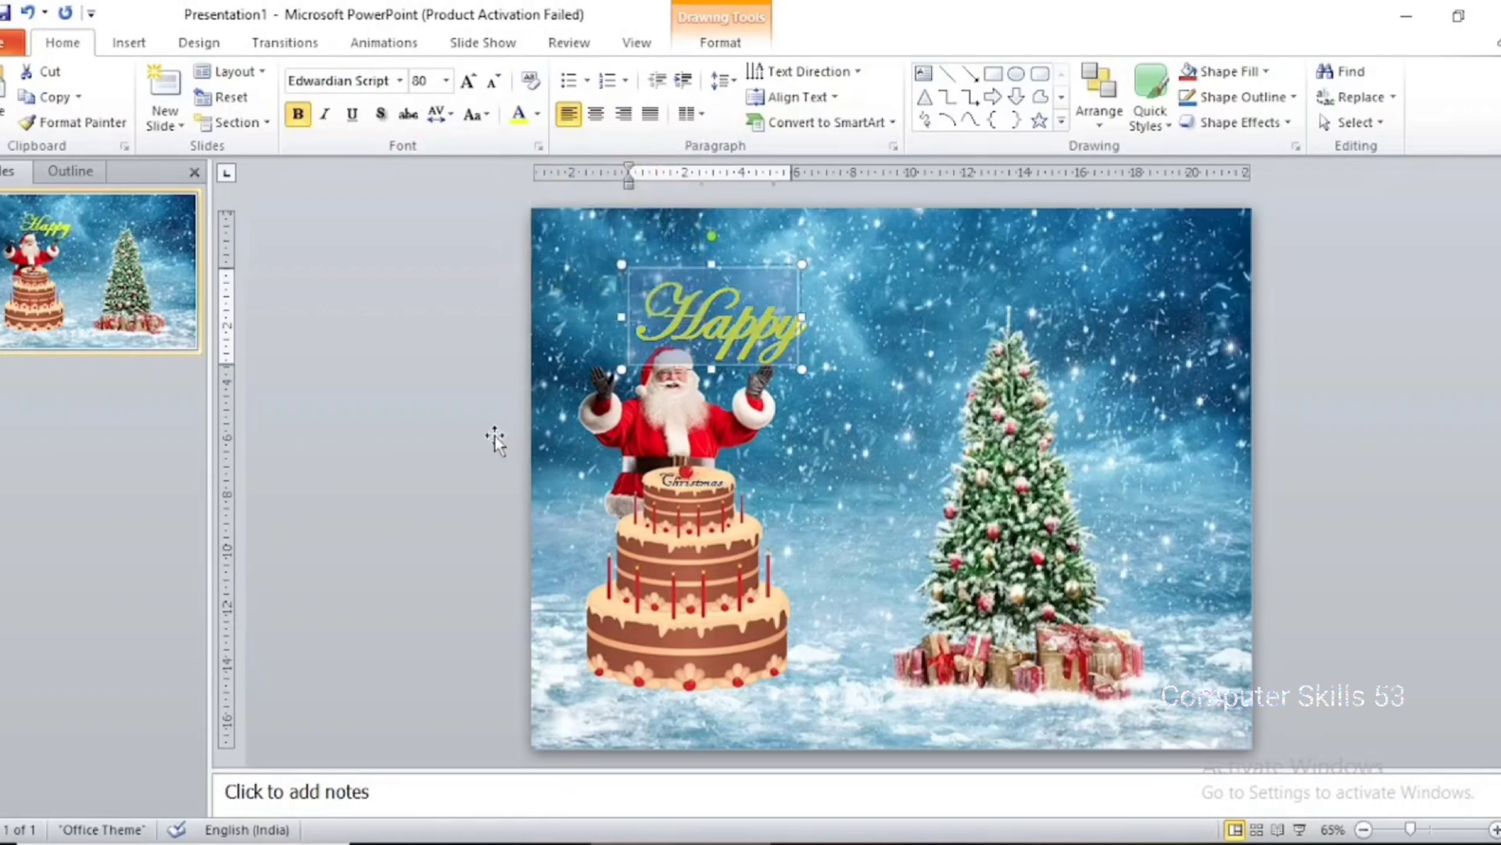
# Move the "Happy" text box up and slightly left to the slide's top edge above Santa
pyautogui.click(736, 367)
pyautogui.press('Up')
pyautogui.press('Up')
pyautogui.press('Up')
pyautogui.press('Up')
pyautogui.press('Up')
pyautogui.press('Up')
pyautogui.press('Up')
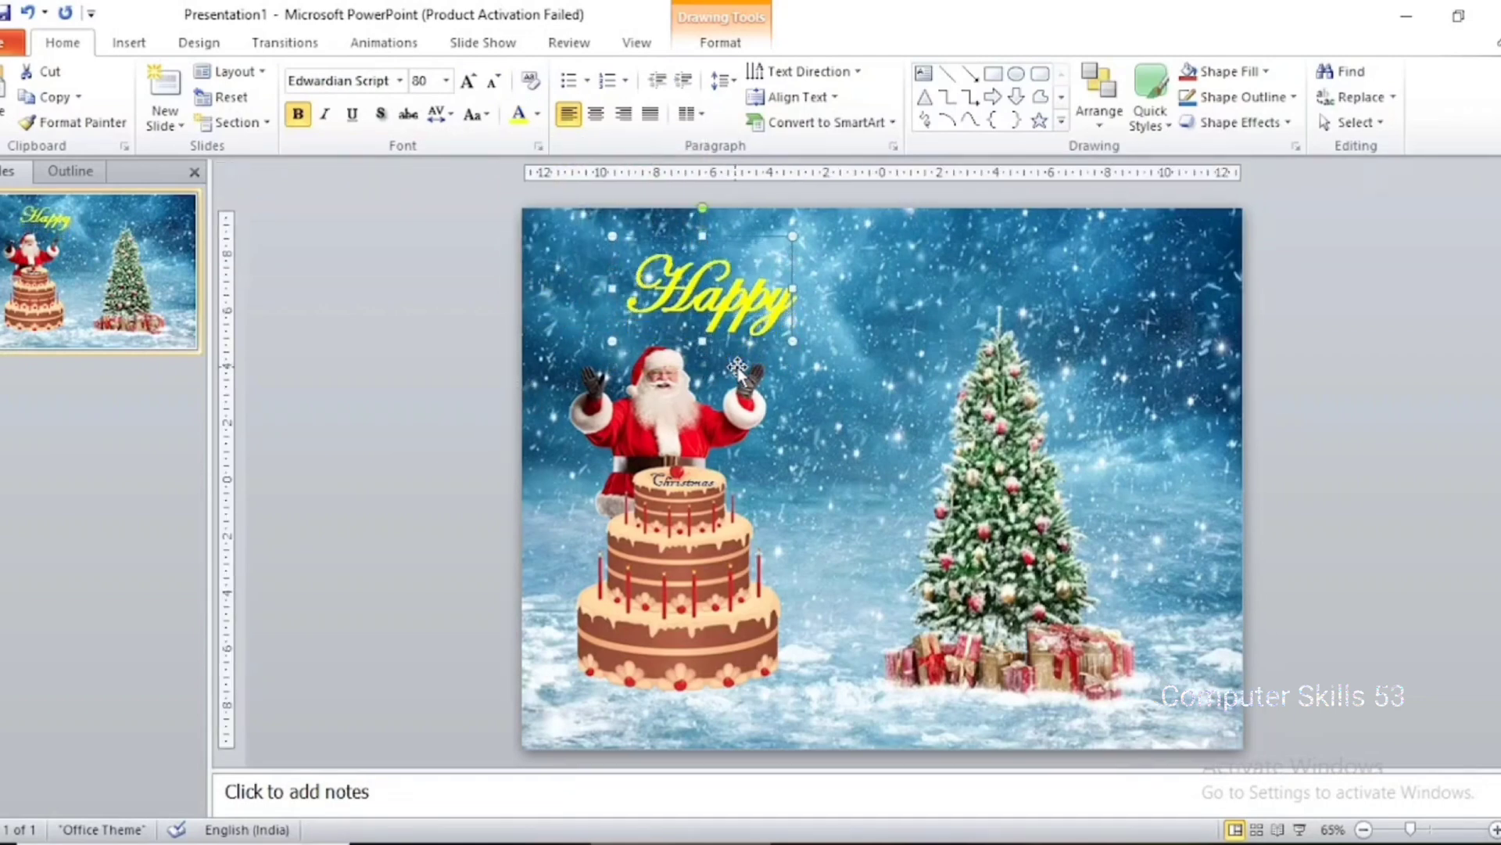
pyautogui.press('Left')
pyautogui.press('Left')
pyautogui.press('Left')
pyautogui.press('Left')
pyautogui.press('Left')
pyautogui.press('Left')
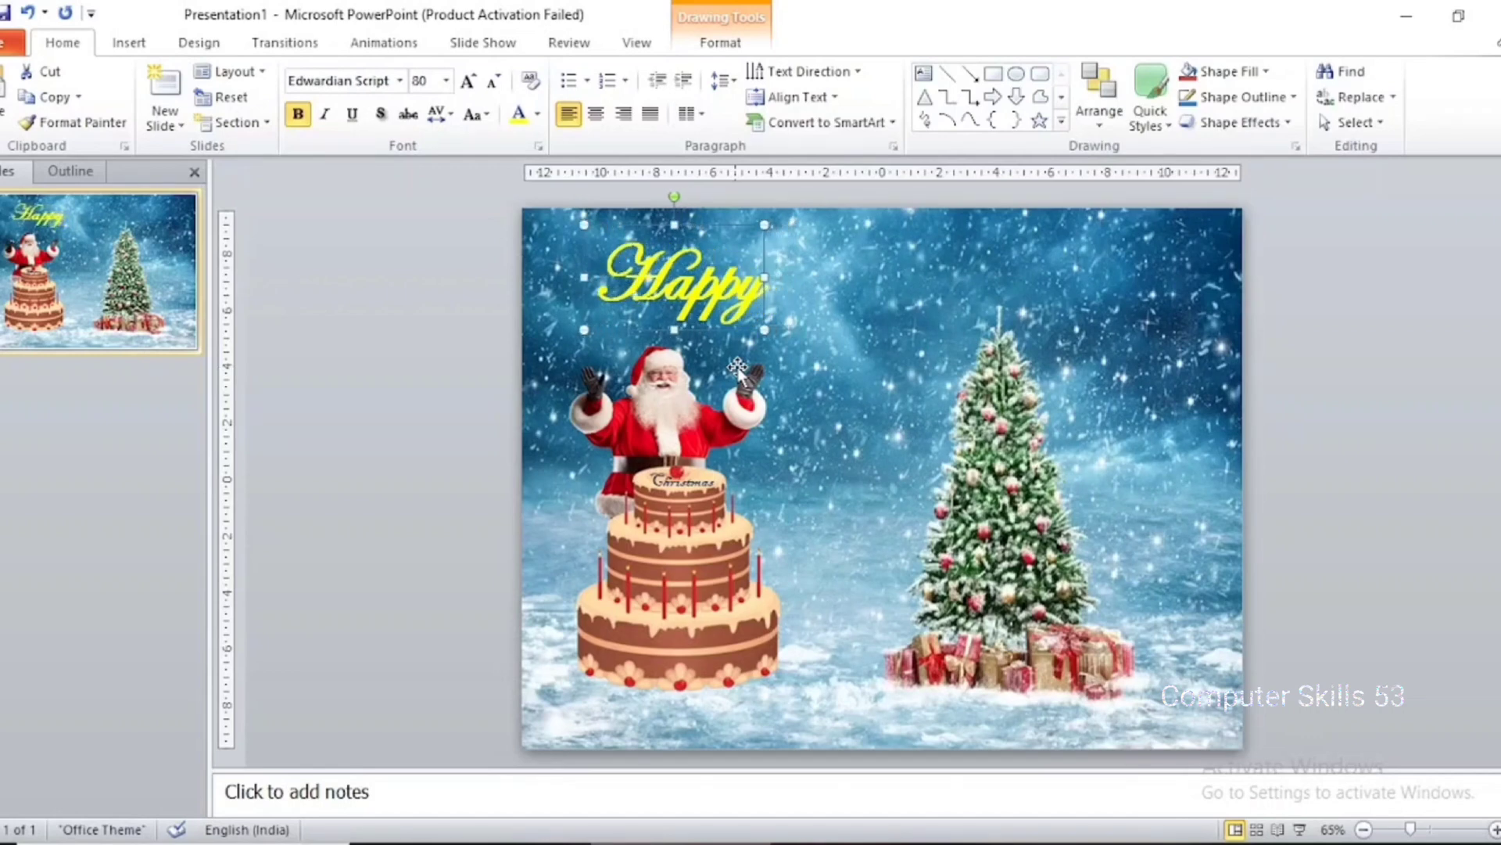
pyautogui.press('Up')
pyautogui.press('Up')
pyautogui.press('Up')
pyautogui.press('Up')
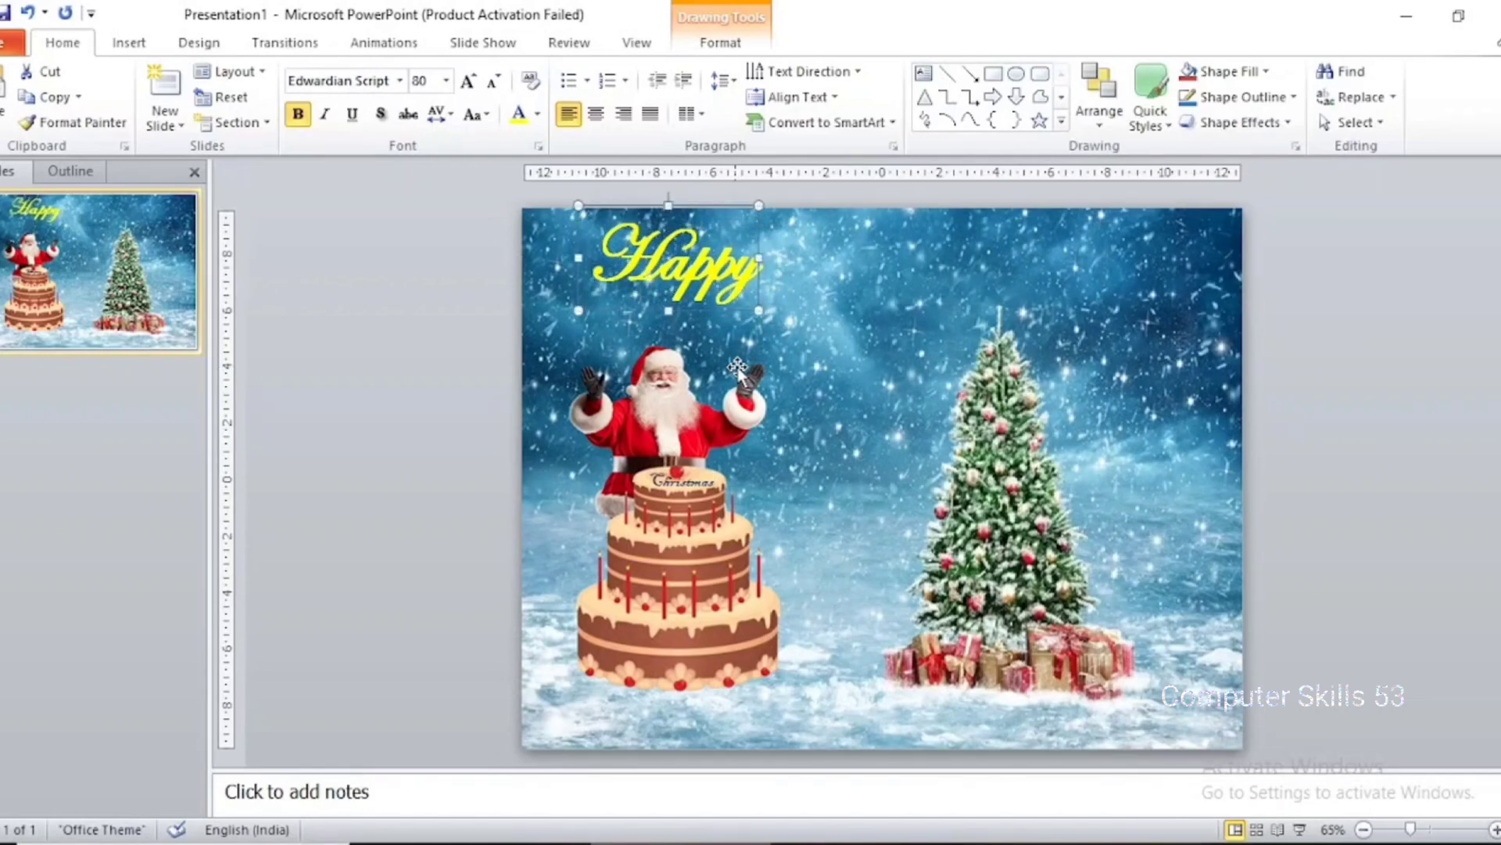
pyautogui.click(440, 344)
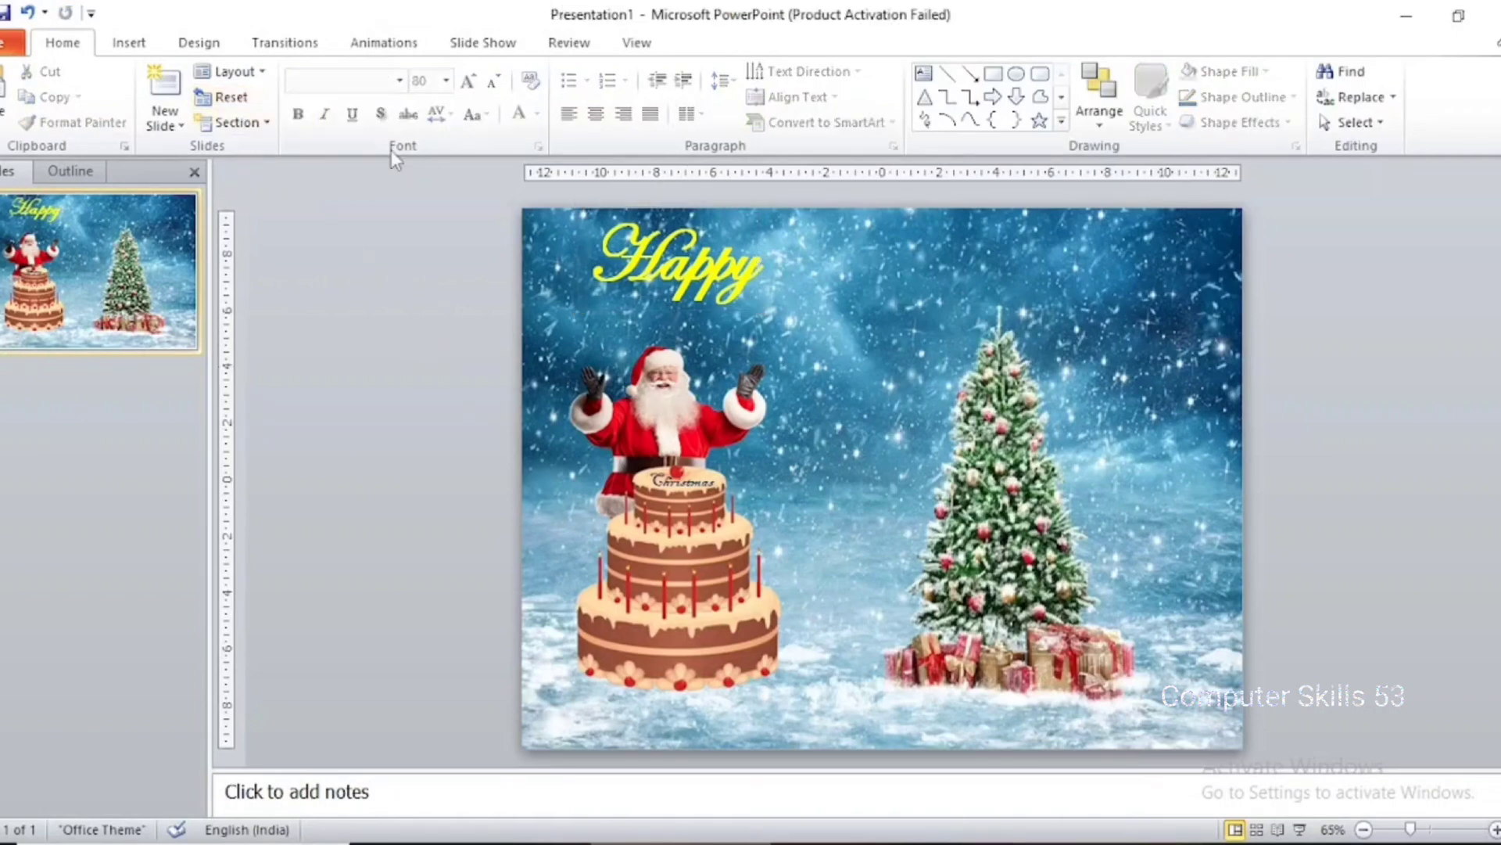
# Insert a text box in the blank area left of the slide containing "Christmas"
pyautogui.click(130, 43)
pyautogui.click(275, 98)
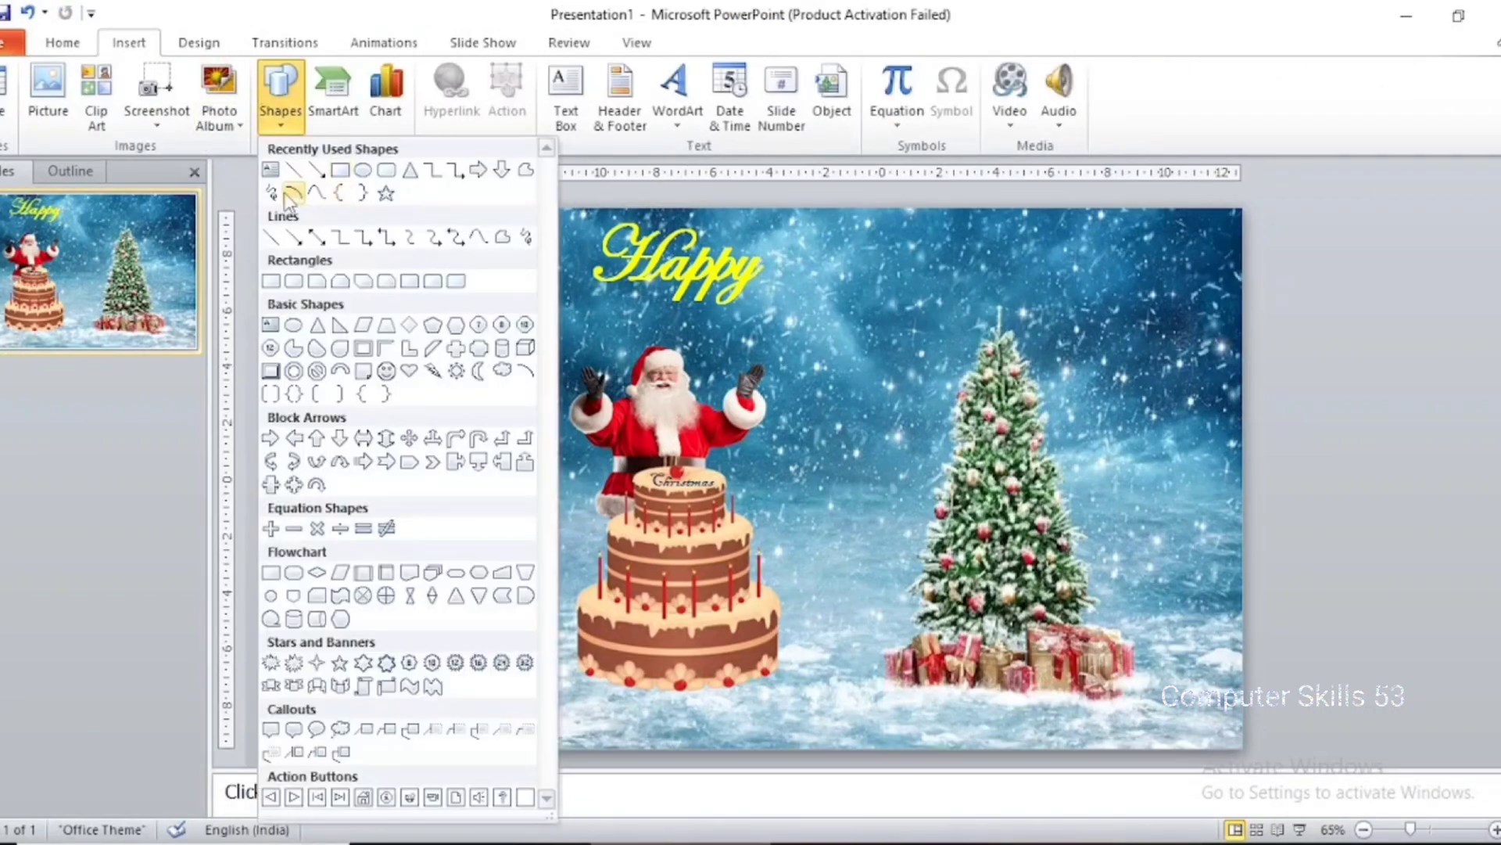
pyautogui.click(275, 190)
pyautogui.click(351, 338)
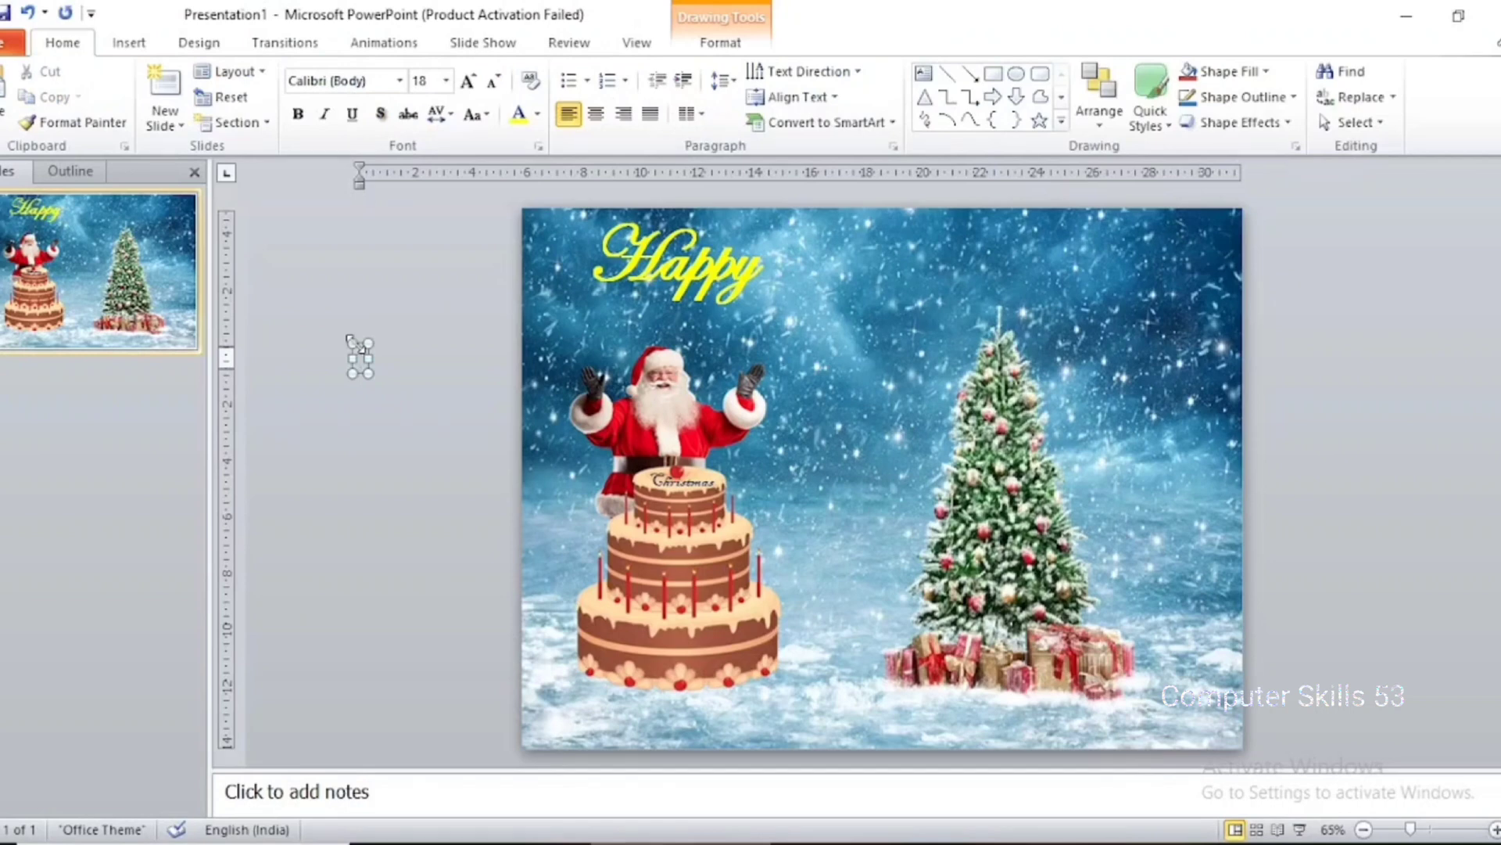
pyautogui.write('d')
pyautogui.write('h')
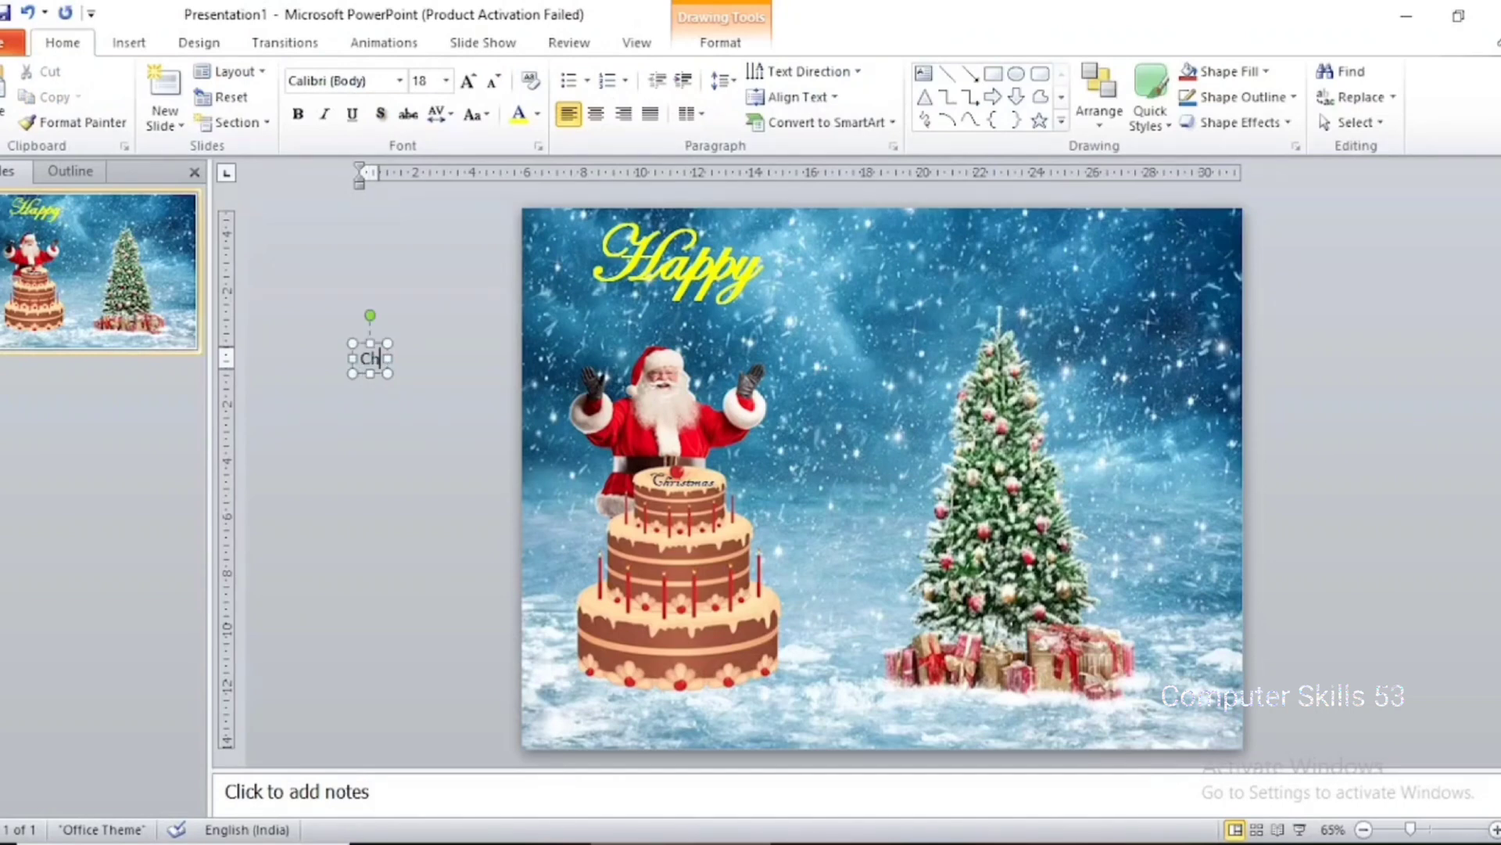
pyautogui.write('rist')
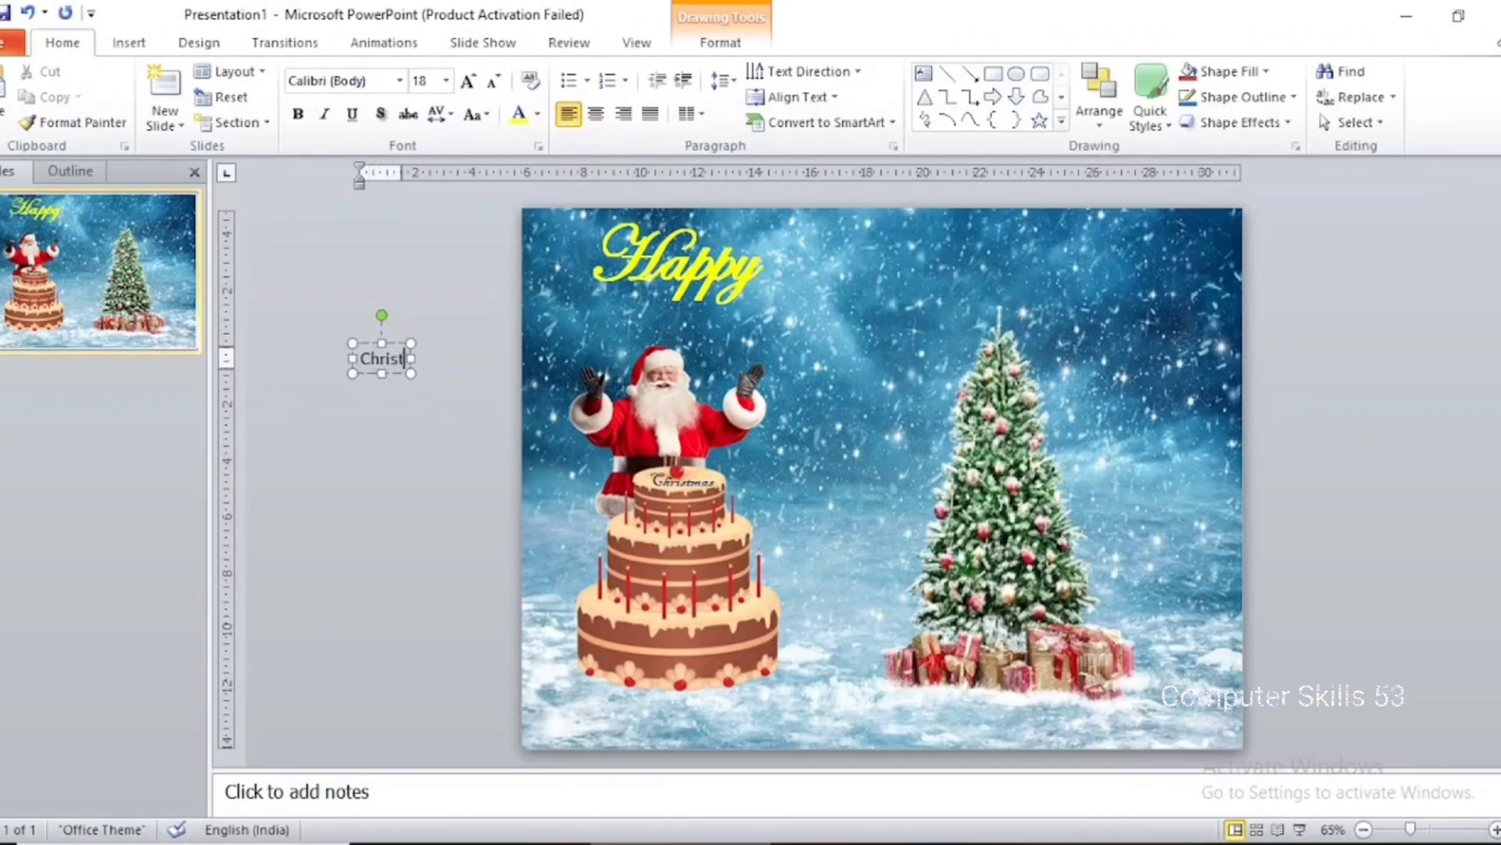
pyautogui.write('mas')
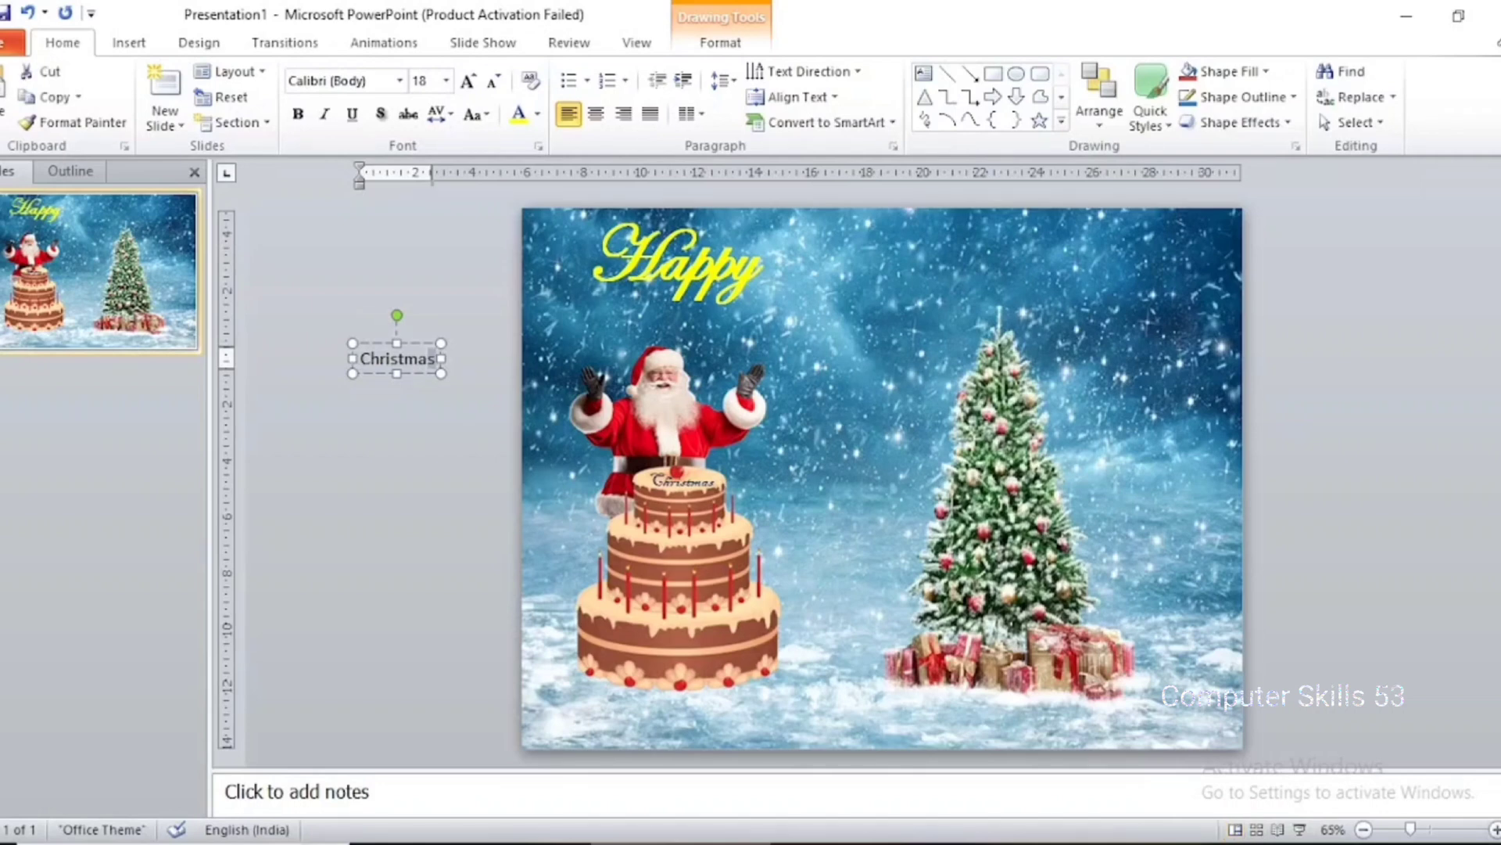
# Set the new "Christmas" text to font size 80 and make it bold
pyautogui.hotkey('ctrl', 'a')
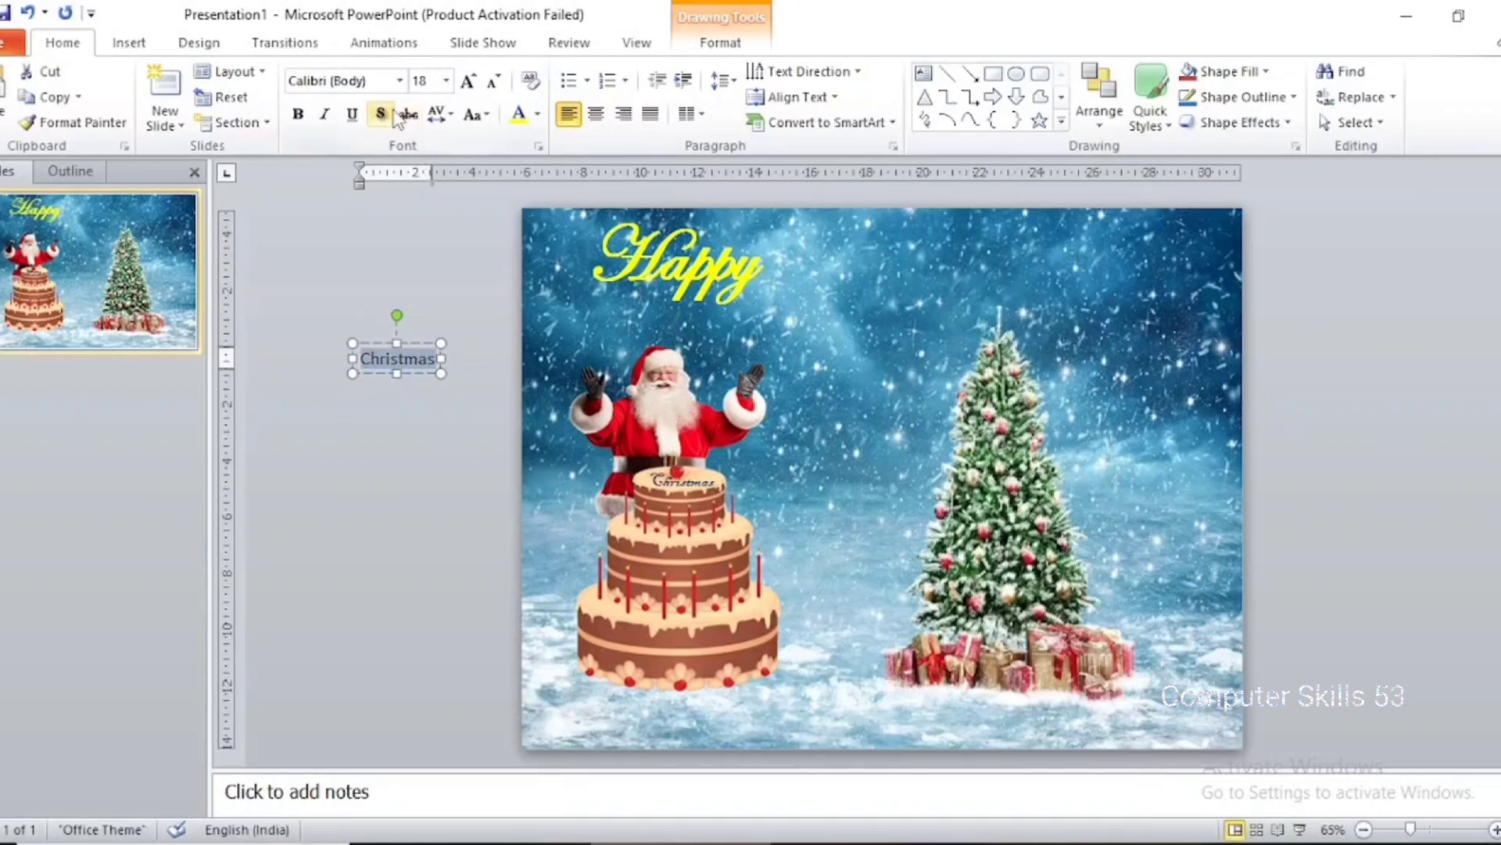
pyautogui.click(447, 80)
pyautogui.click(422, 519)
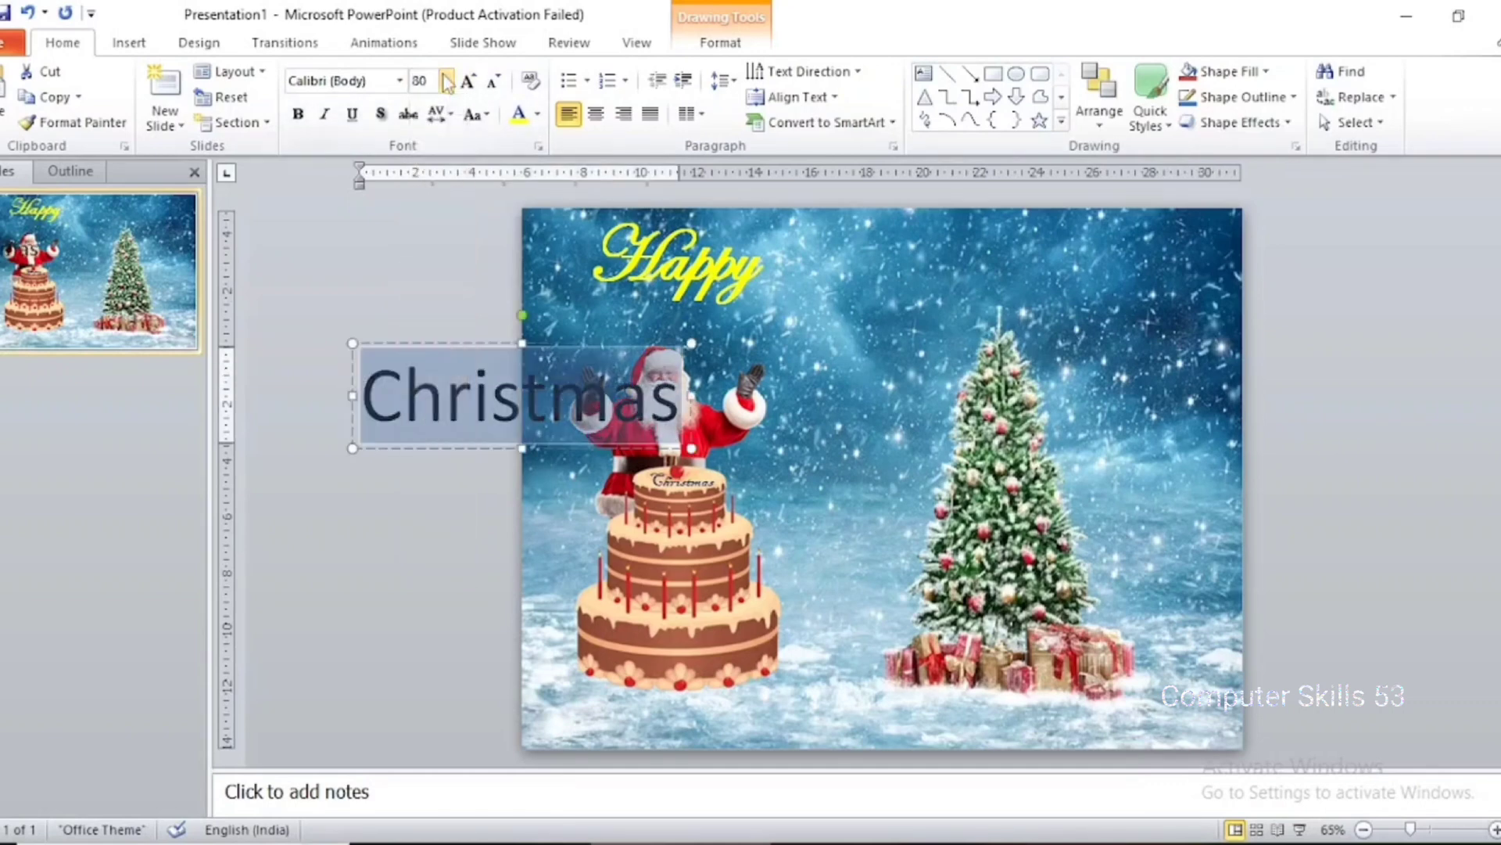
pyautogui.click(298, 115)
# Format the large "Christmas" text in the Edwardian Script ITC font with the Red font color
pyautogui.click(401, 80)
pyautogui.scroll(-10, 438, 399)
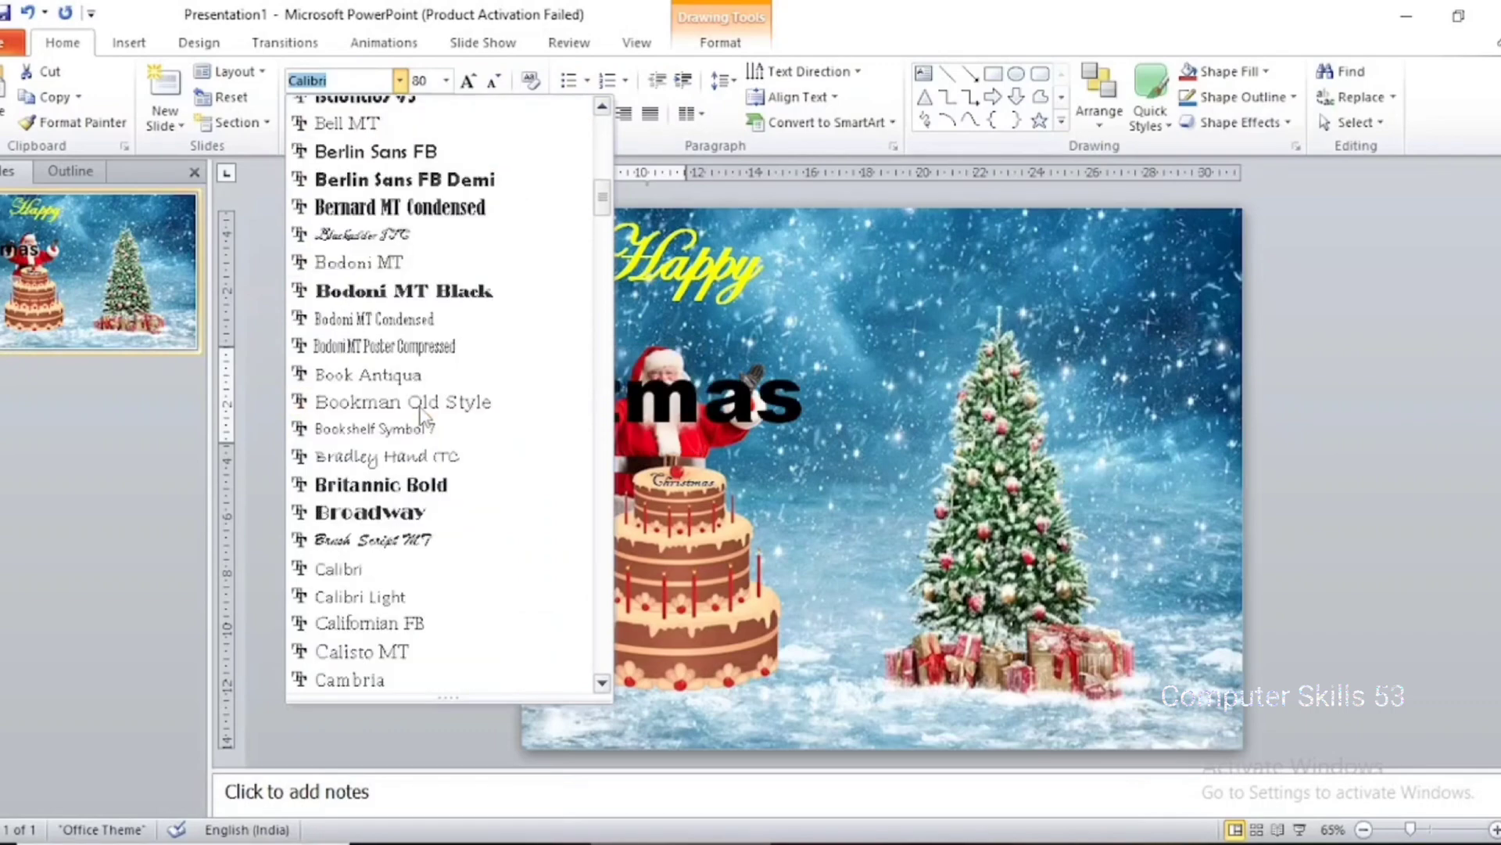
pyautogui.scroll(-8, 483, 369)
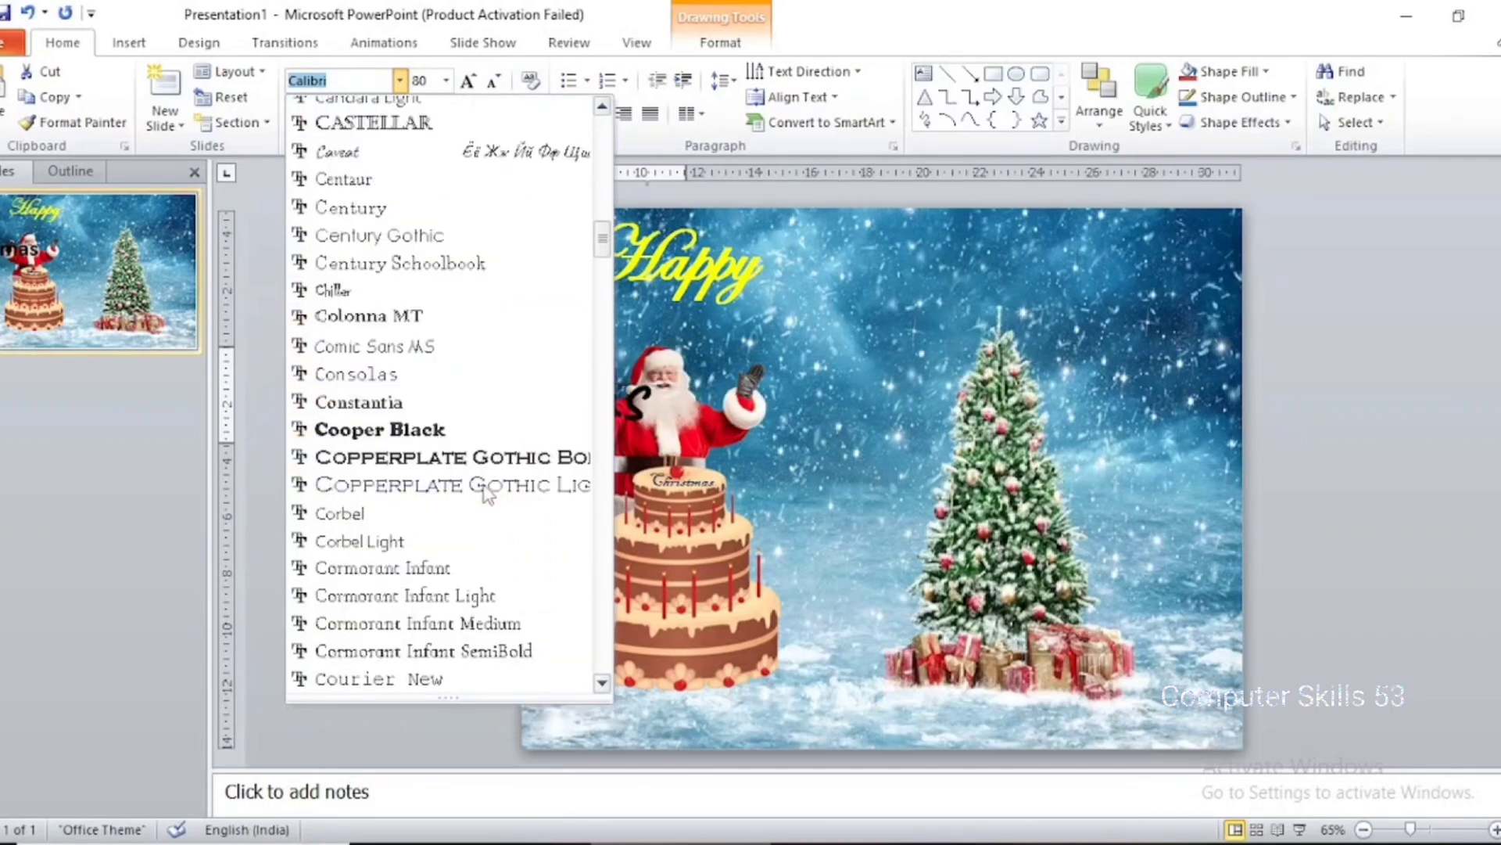
pyautogui.scroll(-4, 500, 477)
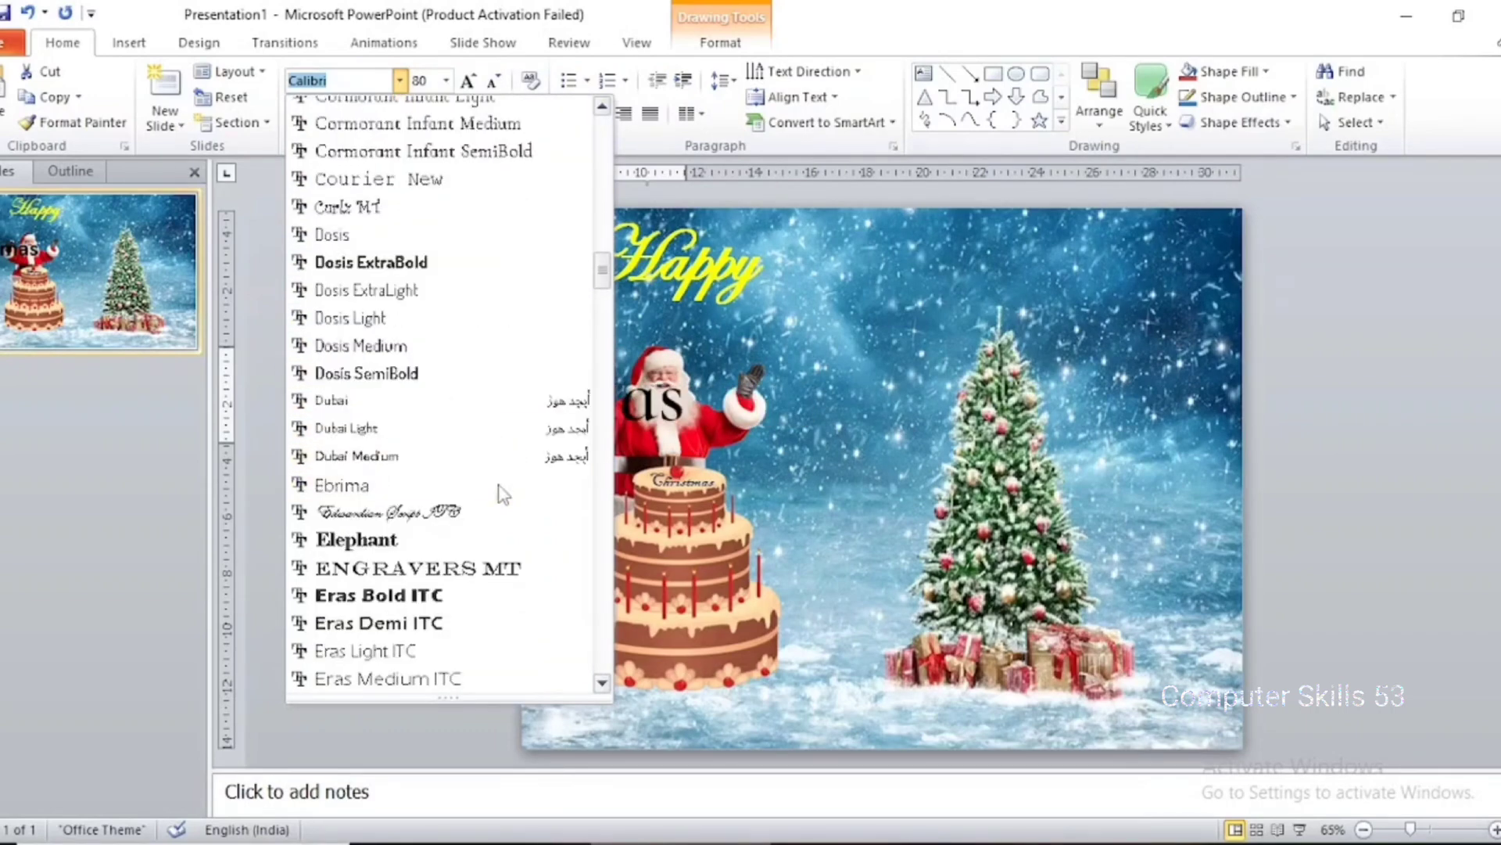
pyautogui.click(493, 514)
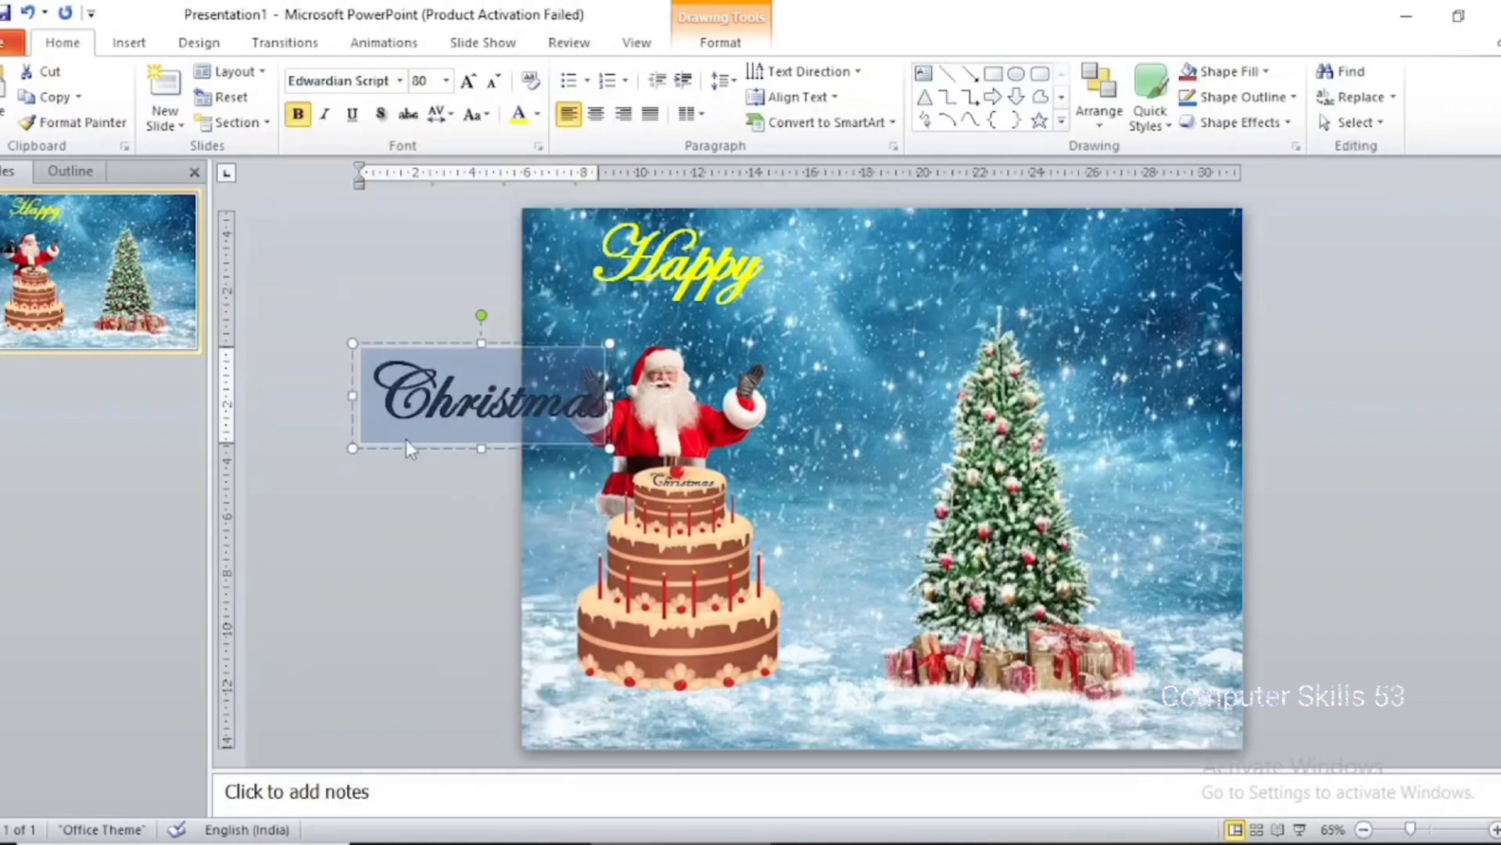
pyautogui.click(538, 114)
pyautogui.click(536, 282)
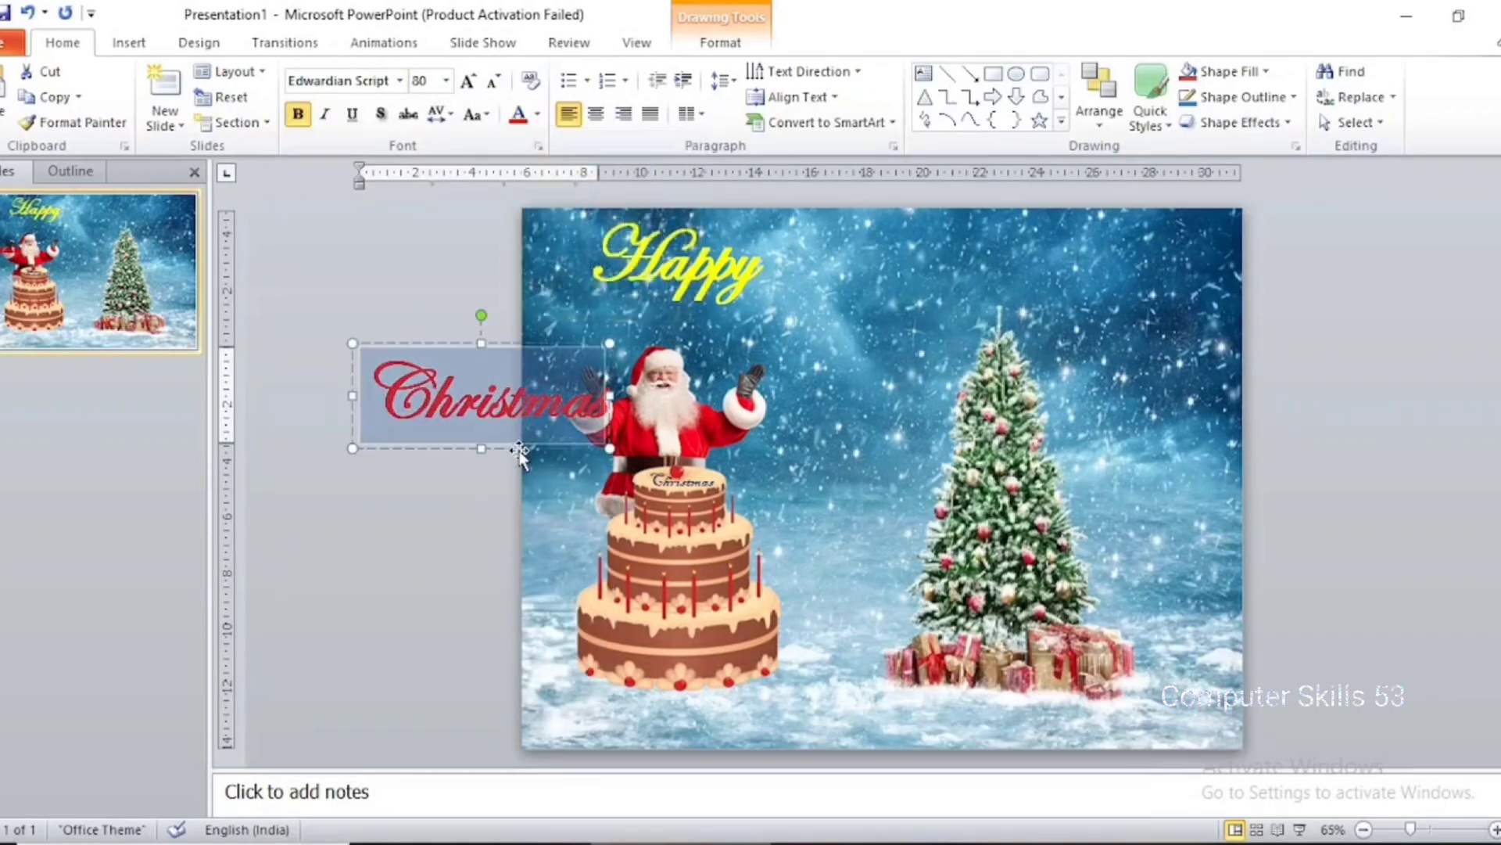
# Move the red "Christmas" text box into the sky, below and to the right of "Happy"
pyautogui.click(549, 448)
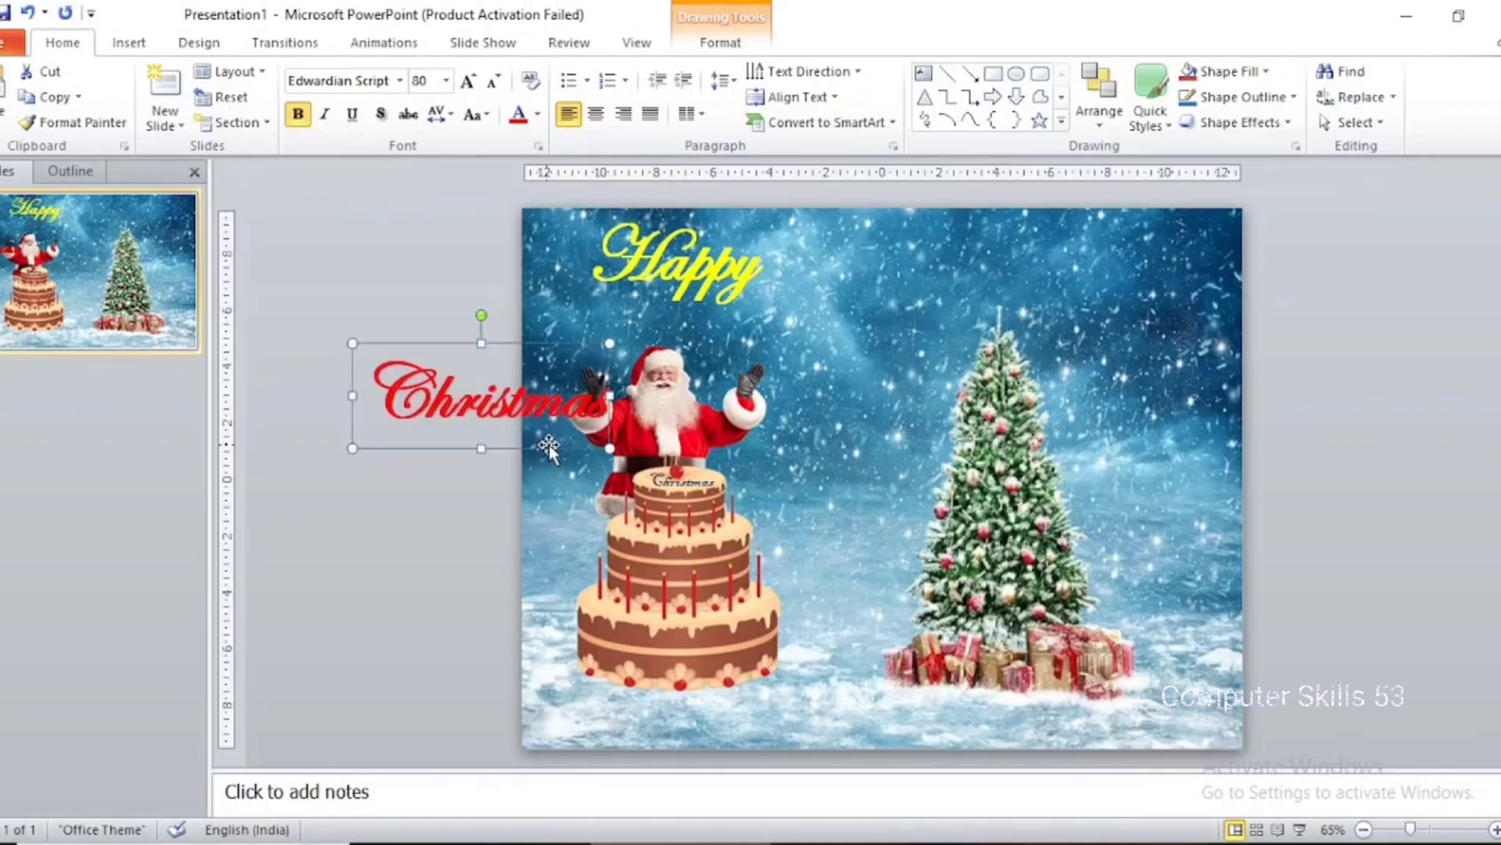
pyautogui.press('Right')
pyautogui.press('Right')
pyautogui.press('Right')
pyautogui.press('Right')
pyautogui.press('Right')
pyautogui.press('Right')
pyautogui.press('Right')
pyautogui.press('Right')
pyautogui.press('Right')
pyautogui.press('Right')
pyautogui.press('Right')
pyautogui.press('Right')
pyautogui.press('Right')
pyautogui.press('Right')
pyautogui.press('Right')
pyautogui.press('Right')
pyautogui.press('Right')
pyautogui.press('Right')
pyautogui.press('Right')
pyautogui.press('Right')
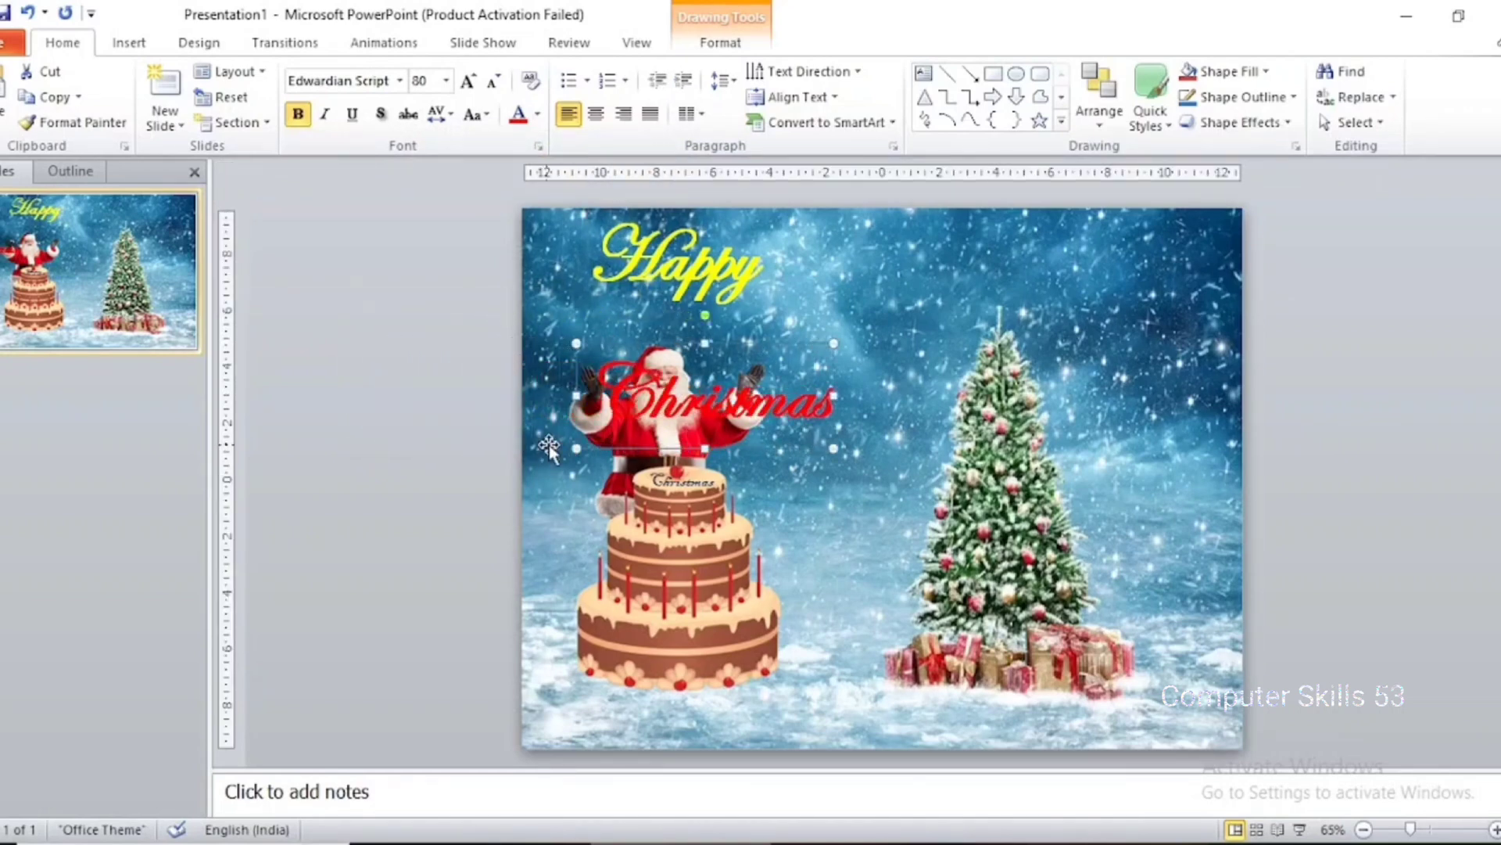
pyautogui.press('Right')
pyautogui.press('Right')
pyautogui.press('Right')
pyautogui.press('Right')
pyautogui.press('Right')
pyautogui.press('Right')
pyautogui.press('Right')
pyautogui.press('Right')
pyautogui.press('Right')
pyautogui.press('Right')
pyautogui.press('Up')
pyautogui.press('Up')
pyautogui.press('Up')
pyautogui.press('Up')
pyautogui.press('Up')
pyautogui.press('Up')
pyautogui.press('Up')
pyautogui.press('Up')
pyautogui.press('Up')
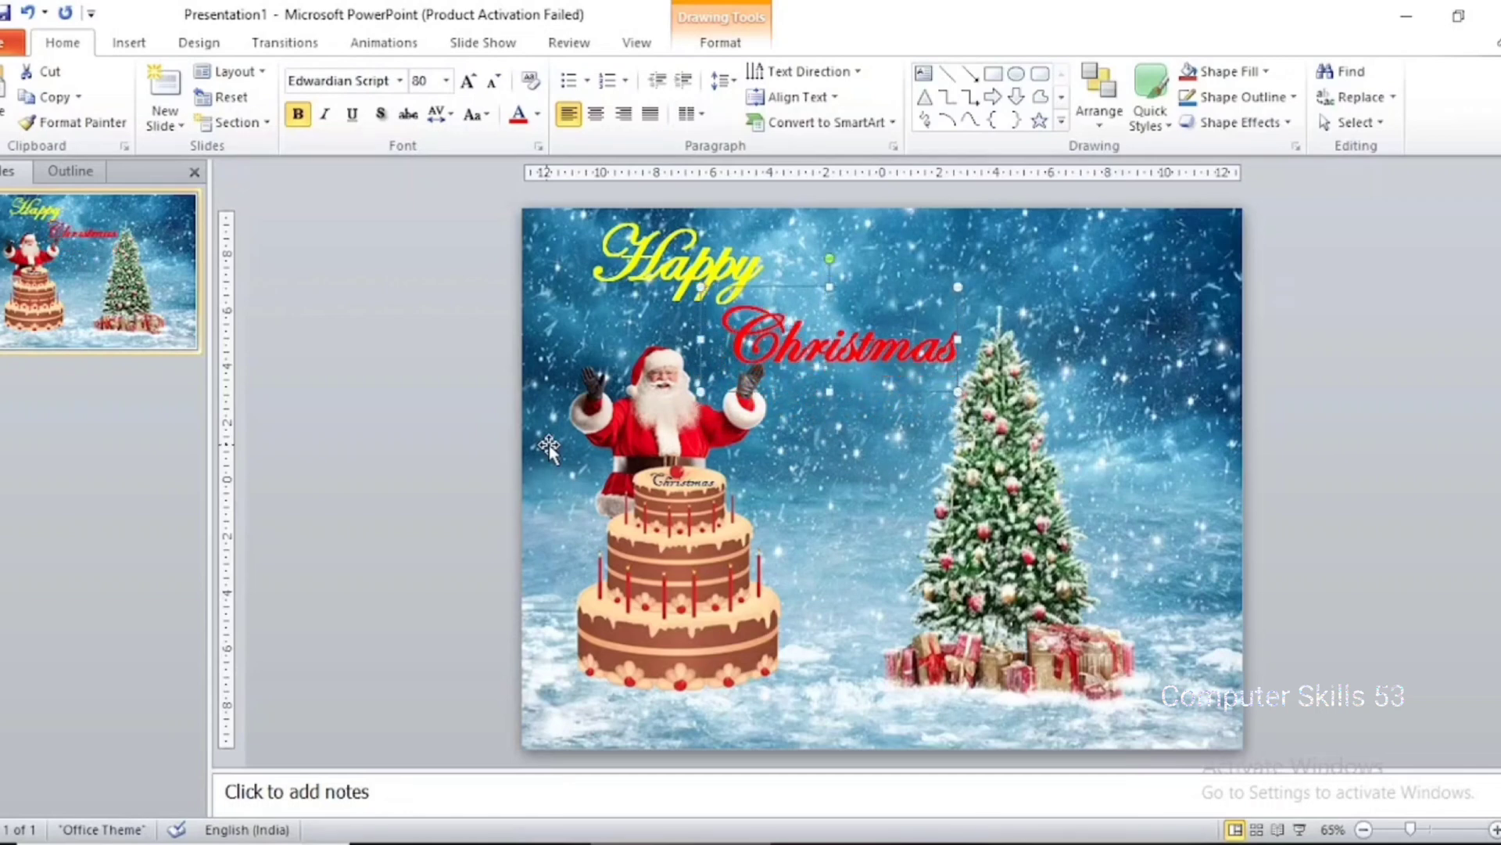
pyautogui.press('Right')
pyautogui.press('Up')
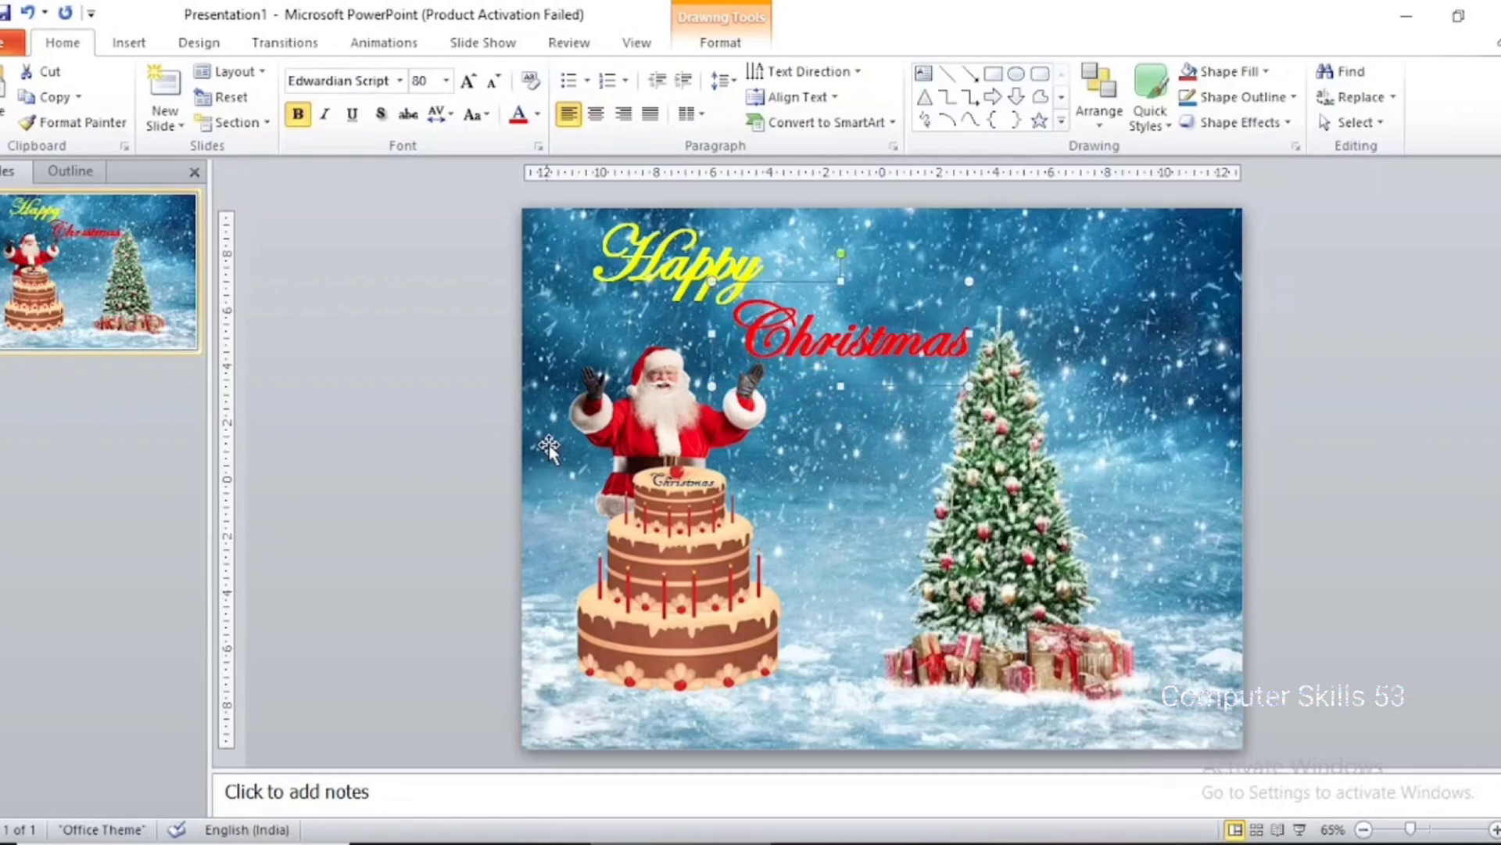
pyautogui.press('Down')
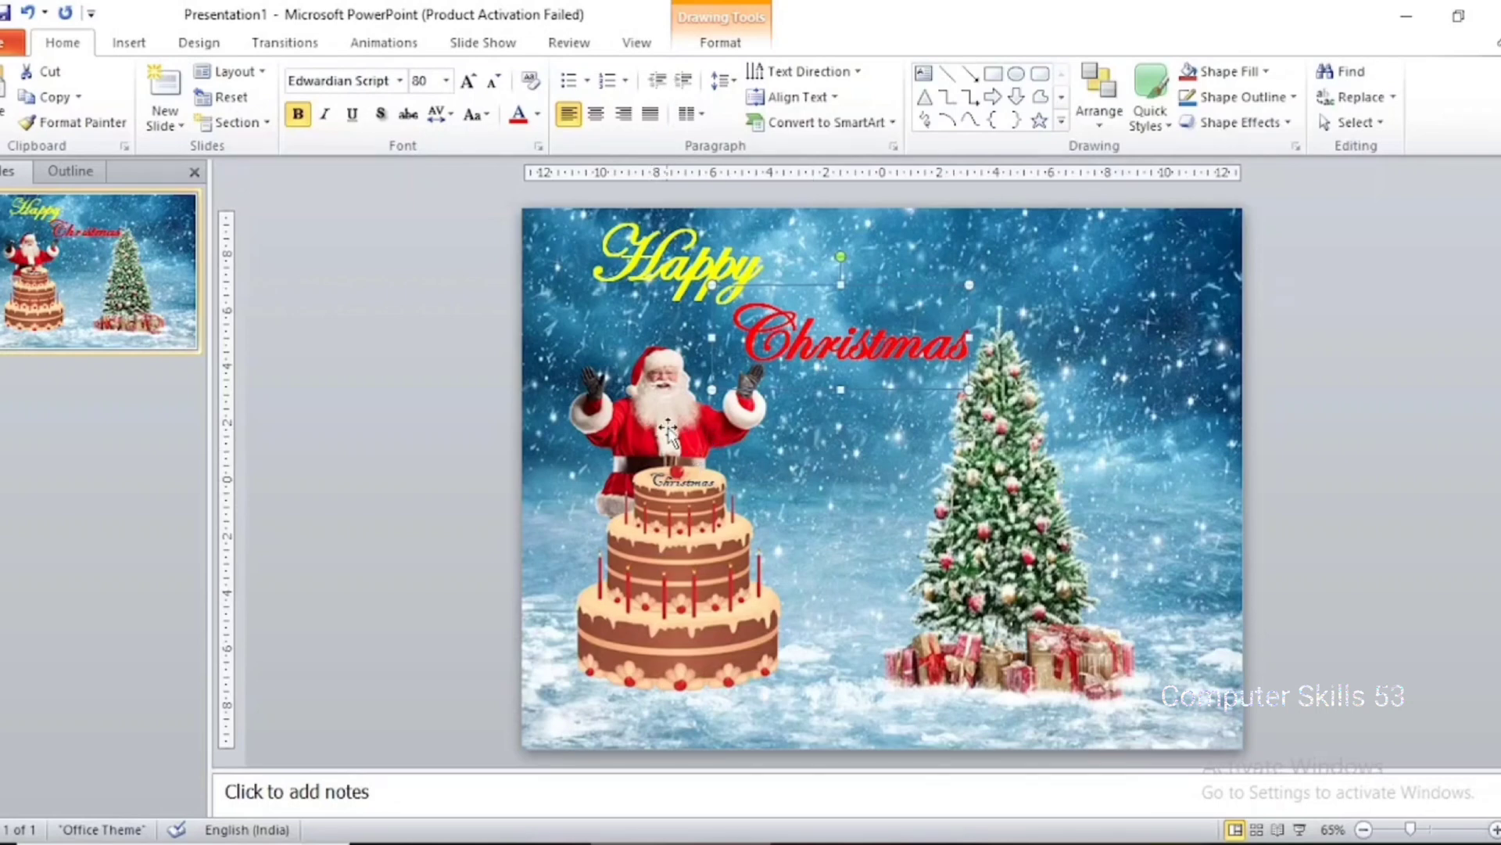
# Nudge the Santa picture slightly to the left, clear of the red "Christmas" text
pyautogui.click(777, 432)
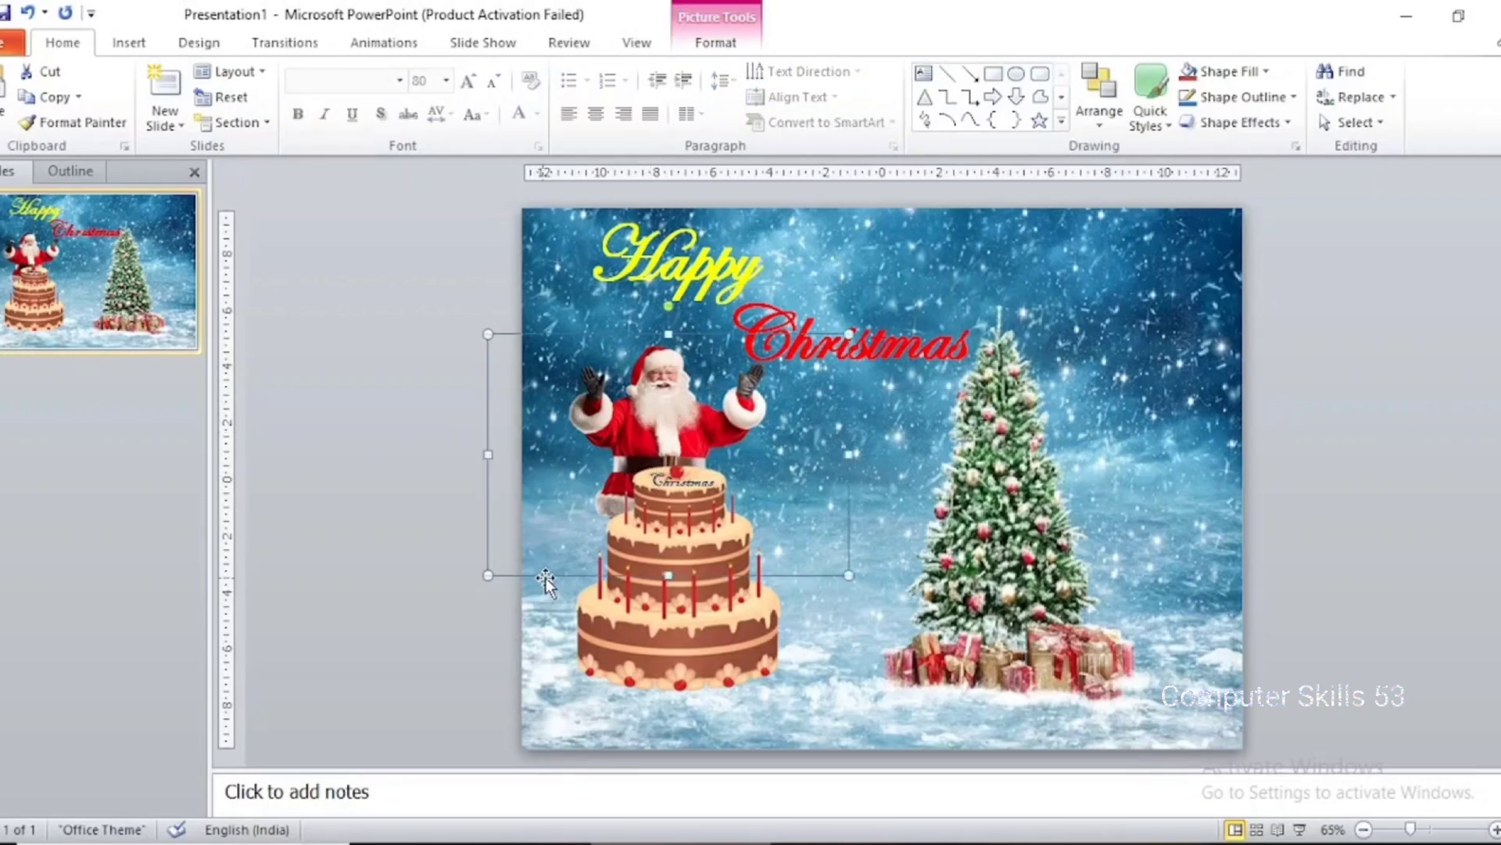
pyautogui.press('Left')
pyautogui.press('Left')
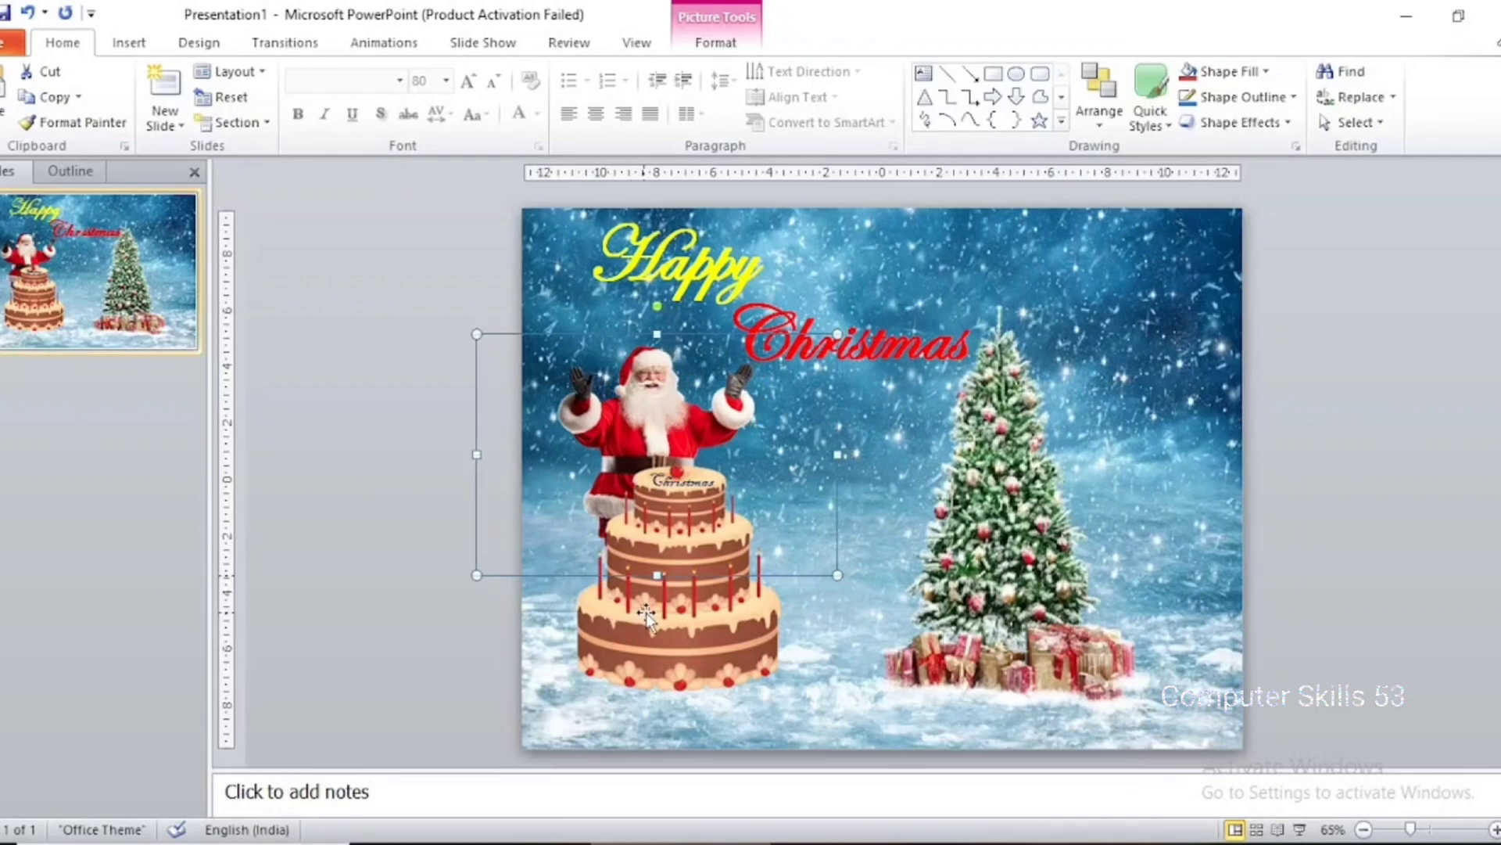
# Shift the cake picture slightly to the left in front of Santa
pyautogui.click(642, 617)
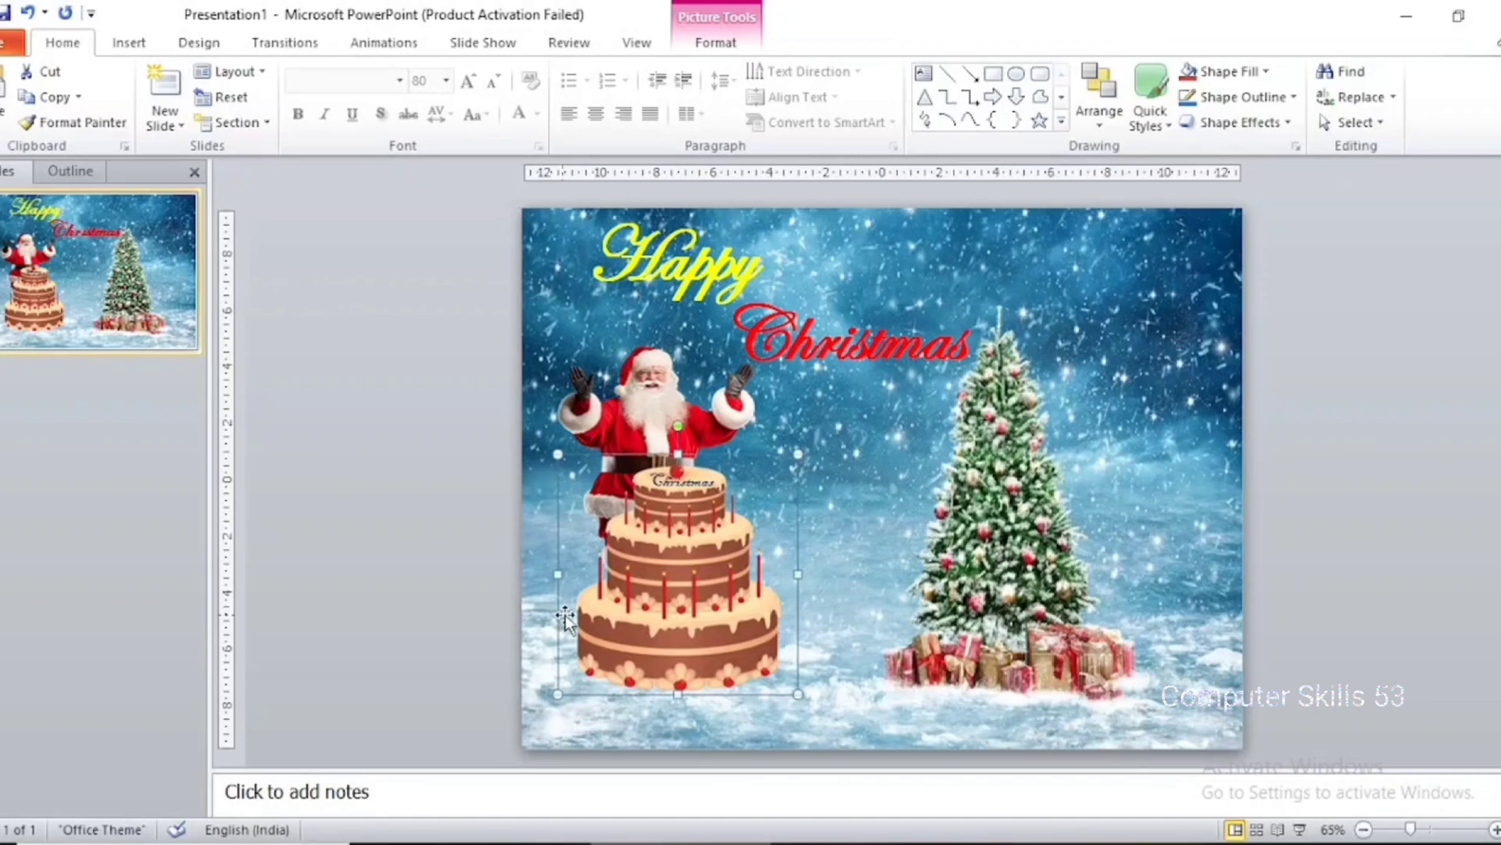
pyautogui.moveTo(562, 619); pyautogui.dragTo(553, 620)
pyautogui.click(442, 478)
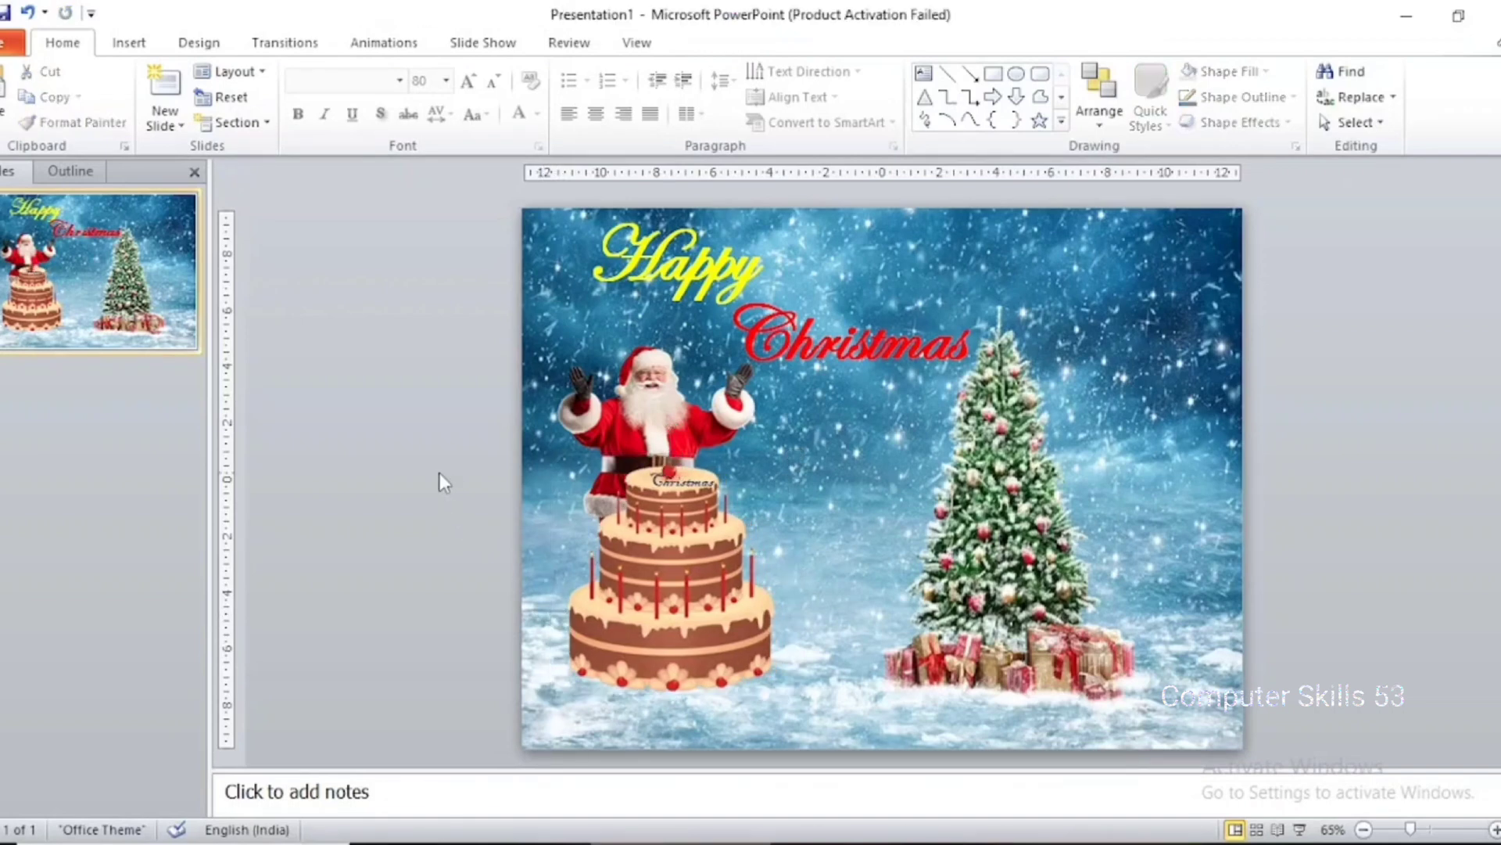
# Add a text box reading "Day" in the empty area beside the slide and set its font size to 80
pyautogui.click(129, 42)
pyautogui.click(280, 94)
pyautogui.click(270, 169)
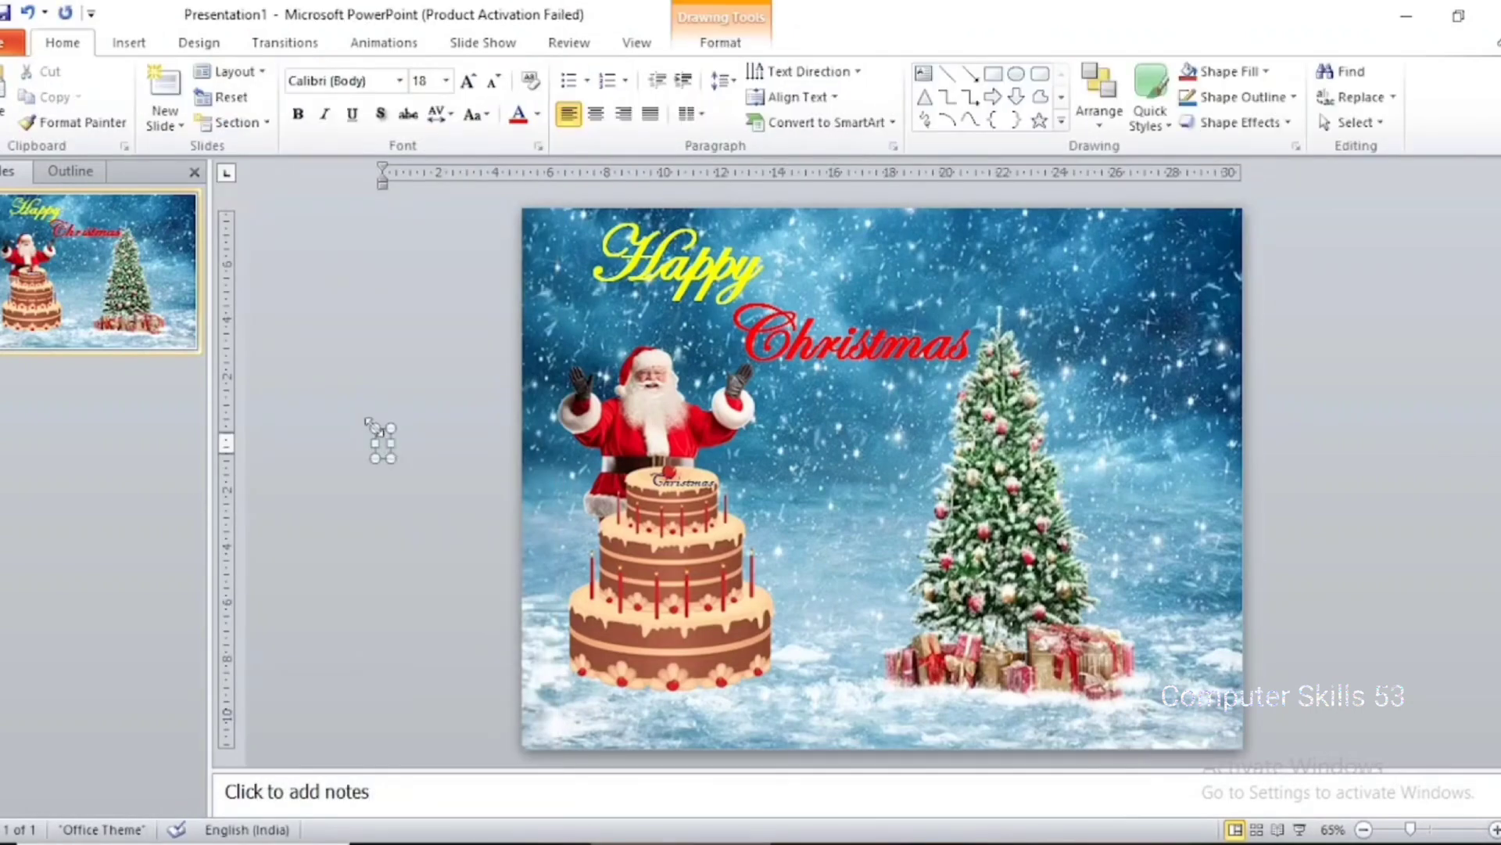
pyautogui.write('Day')
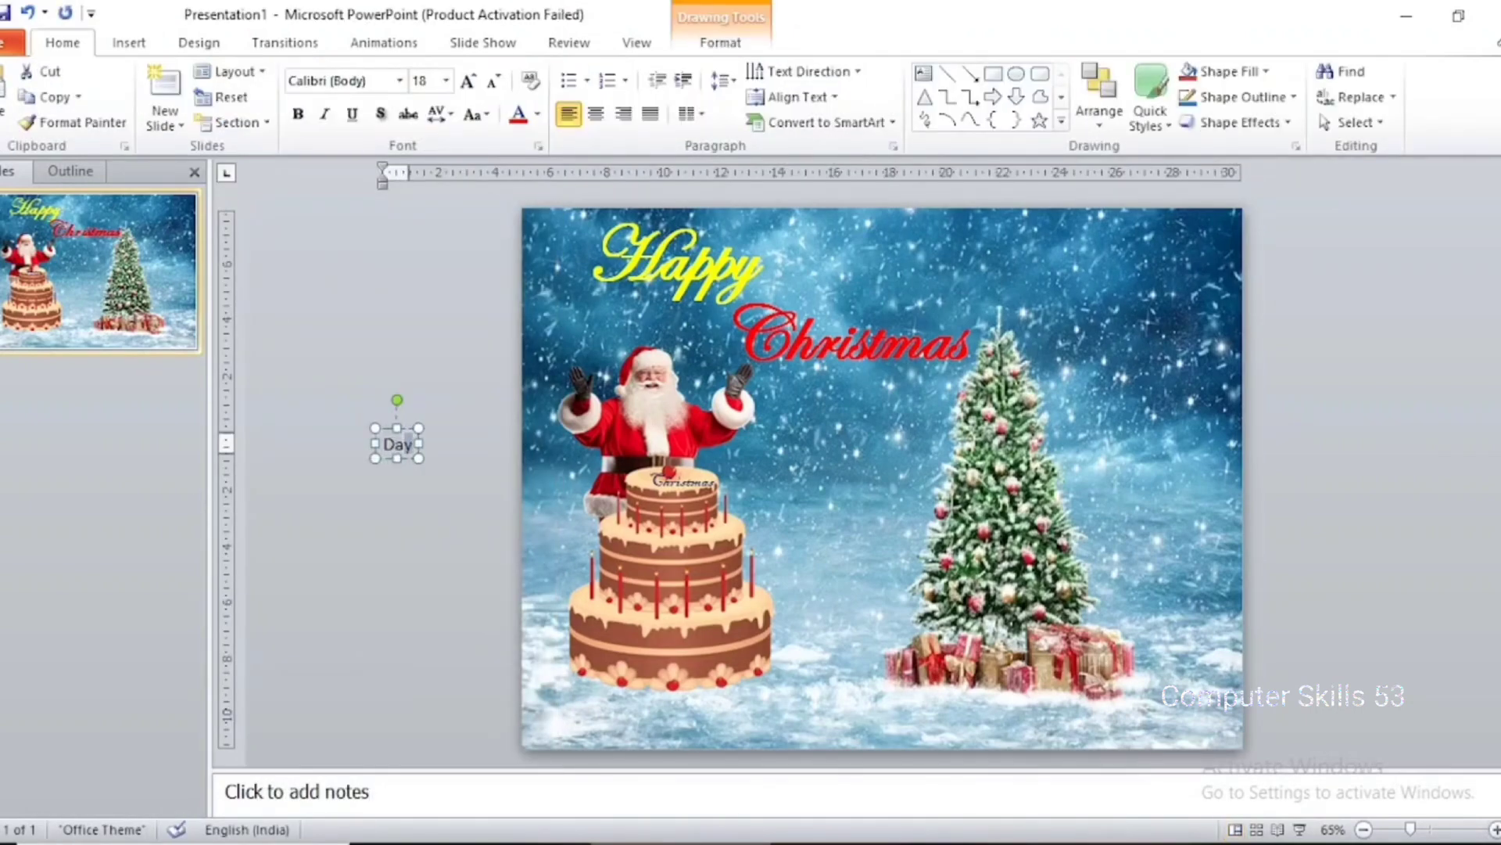
pyautogui.click(424, 81)
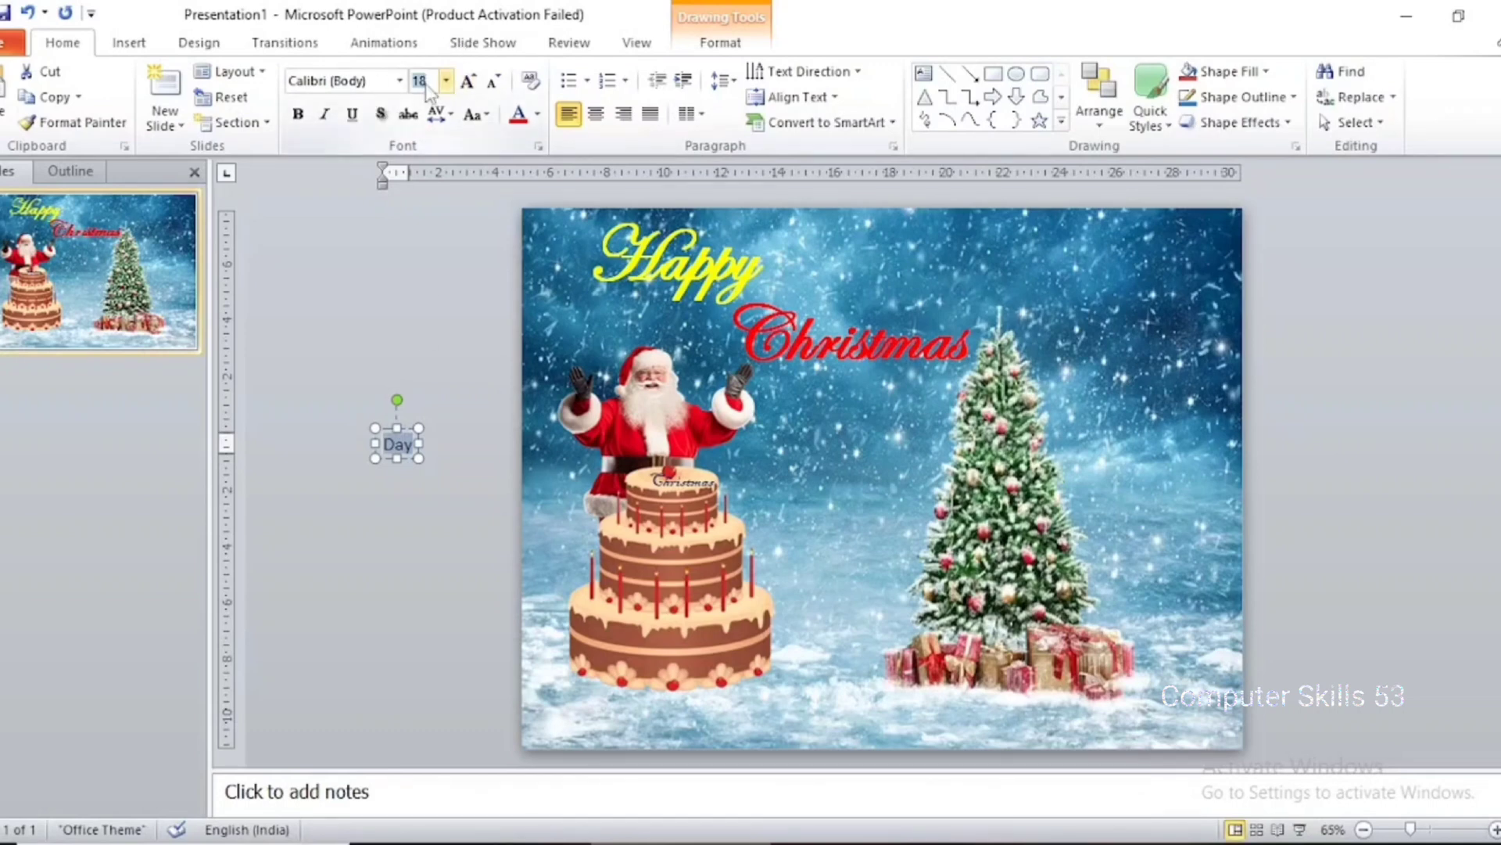
pyautogui.write('80')
pyautogui.press('Return')
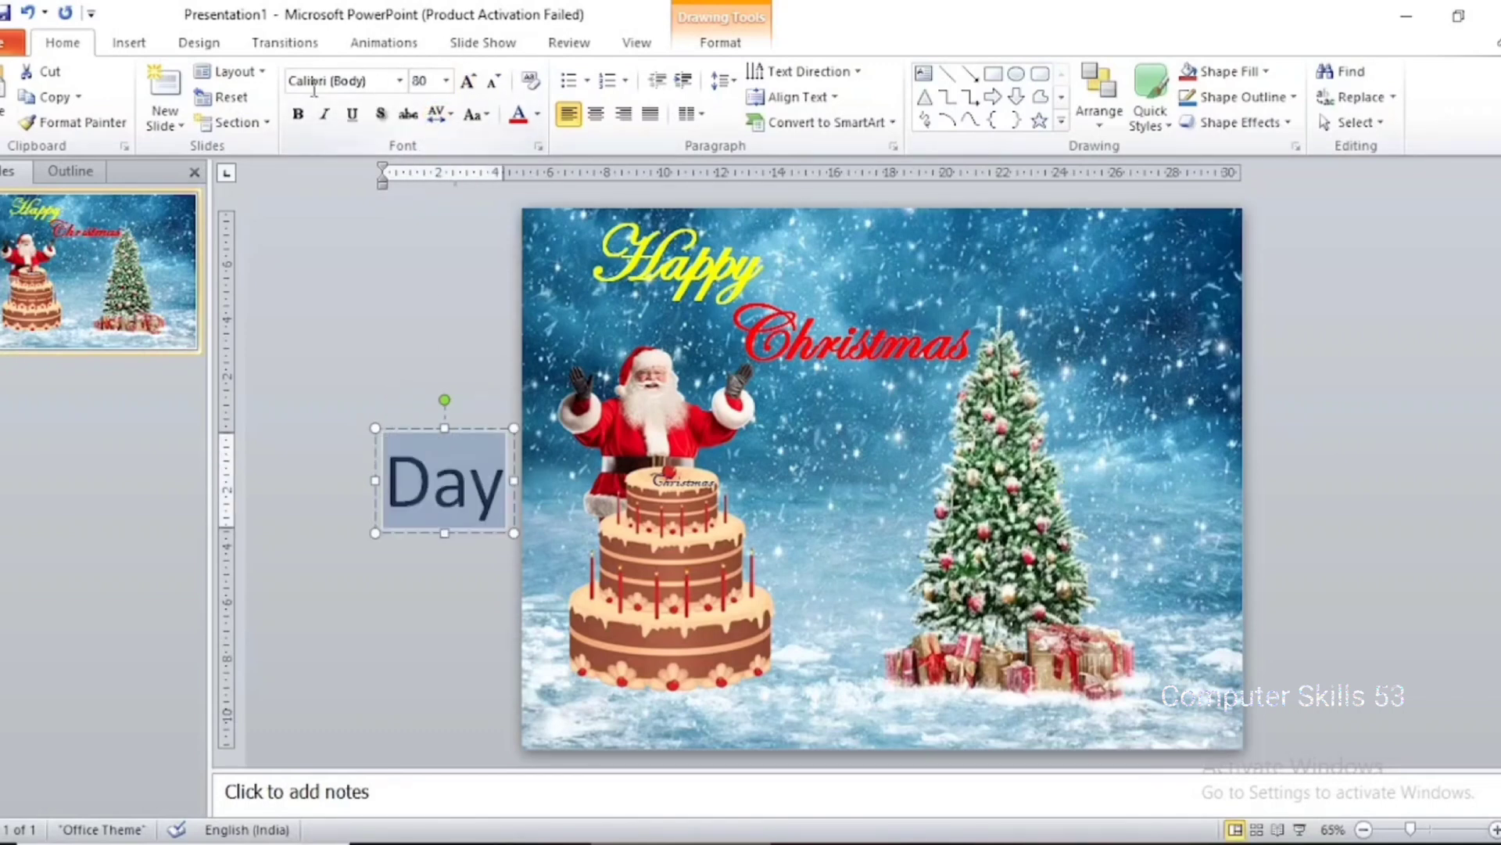
# Set the "Day" text in the Edwardian Script ITC font
pyautogui.click(400, 81)
pyautogui.scroll(-20, 425, 251)
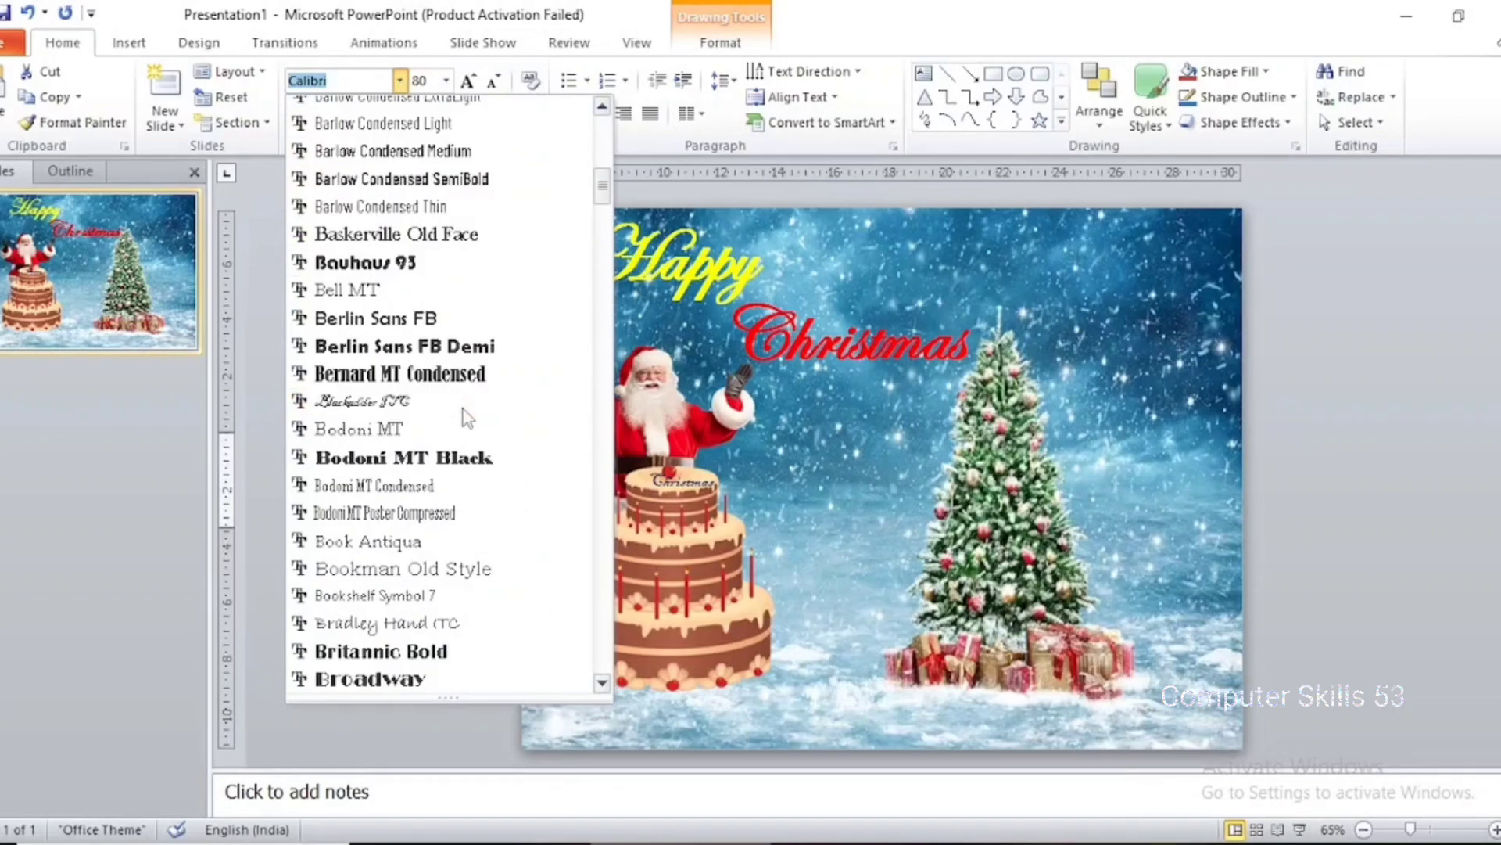
pyautogui.scroll(-6, 465, 414)
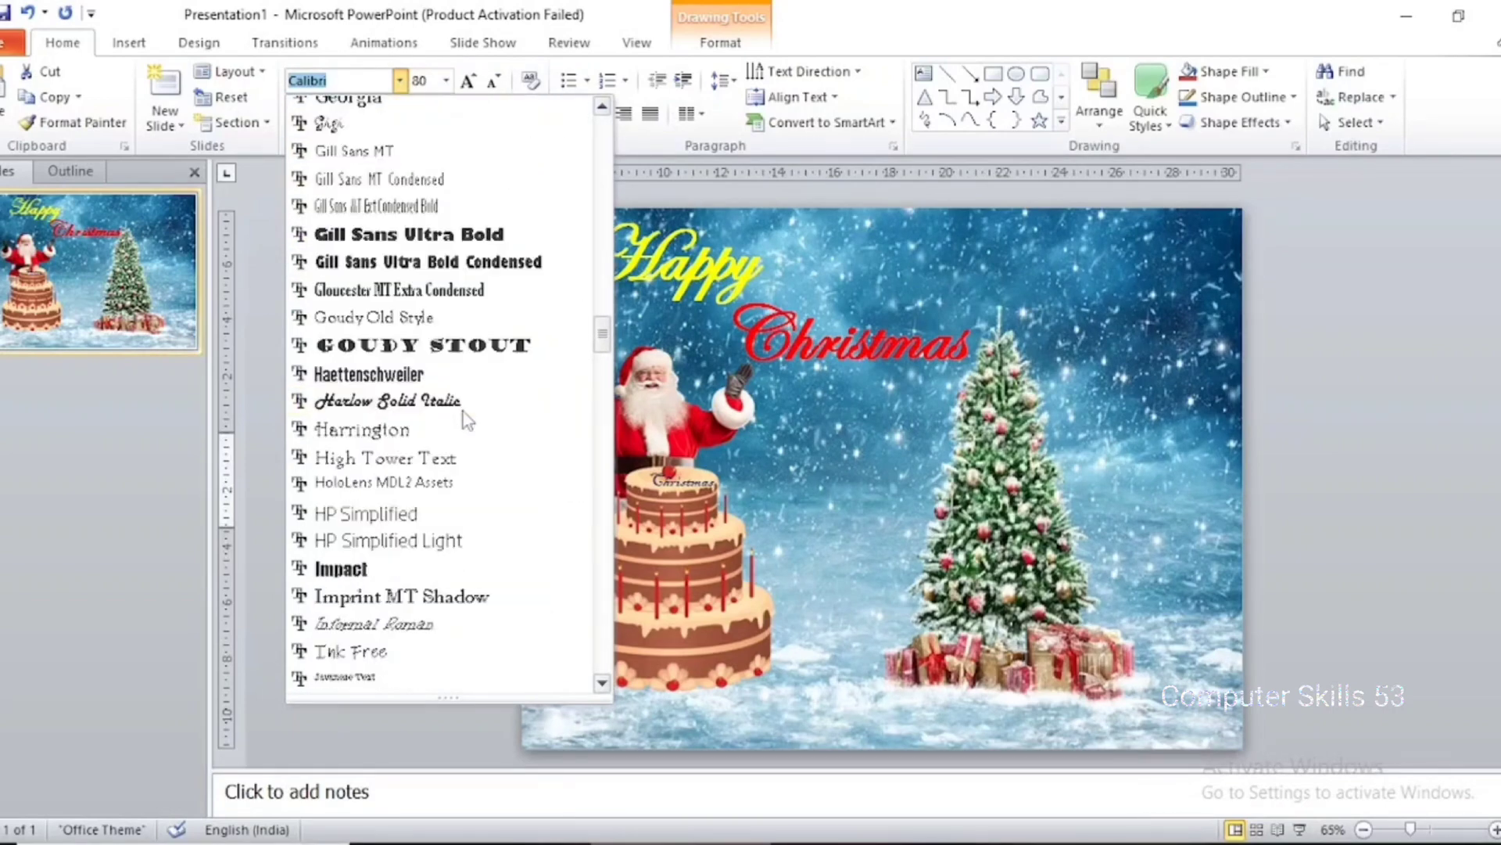
pyautogui.scroll(-2, 467, 492)
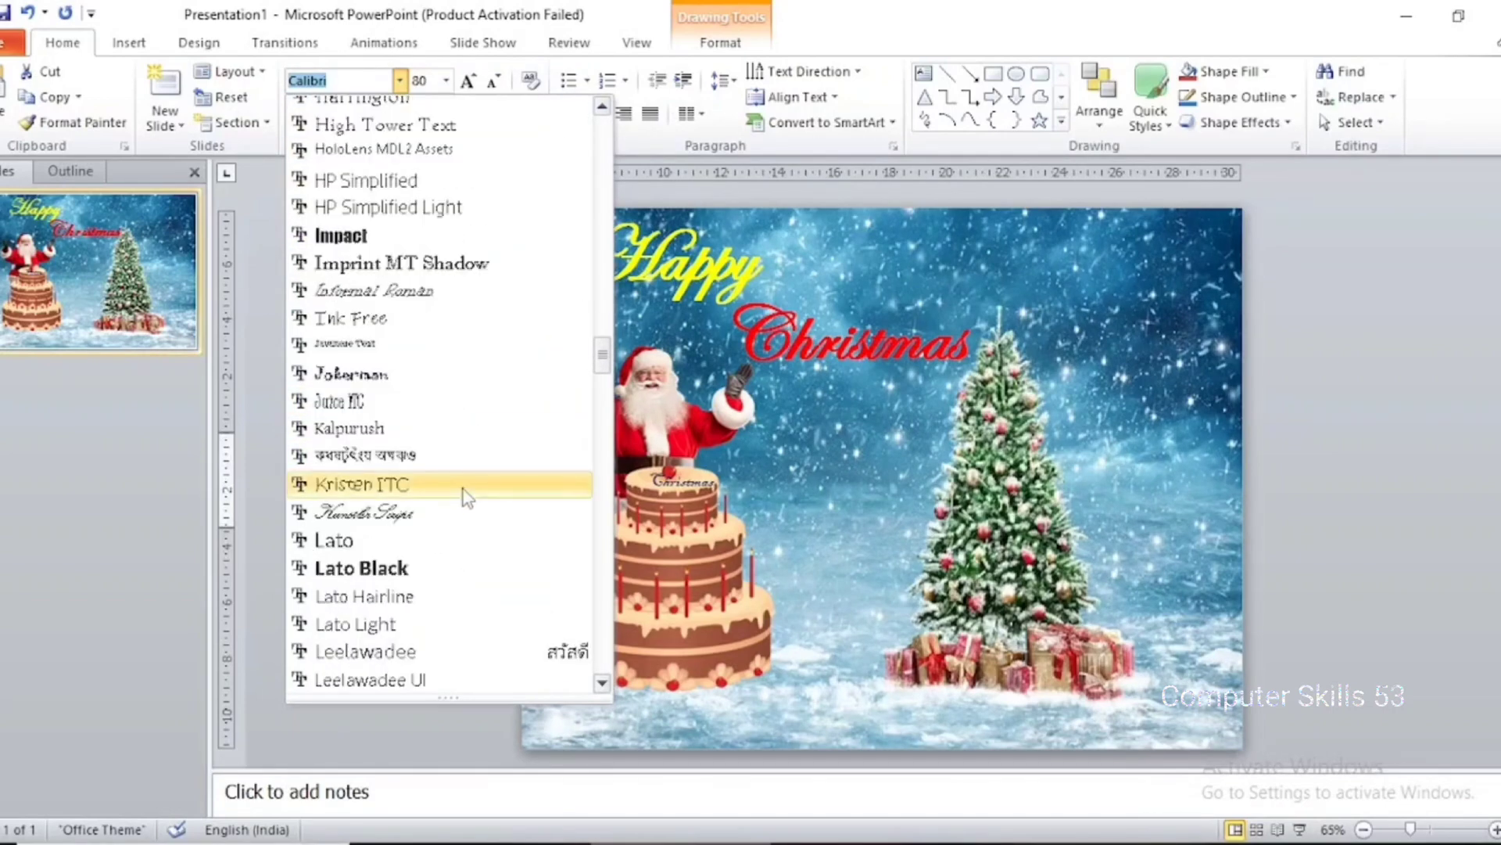
pyautogui.scroll(20, 485, 469)
pyautogui.scroll(-7, 489, 454)
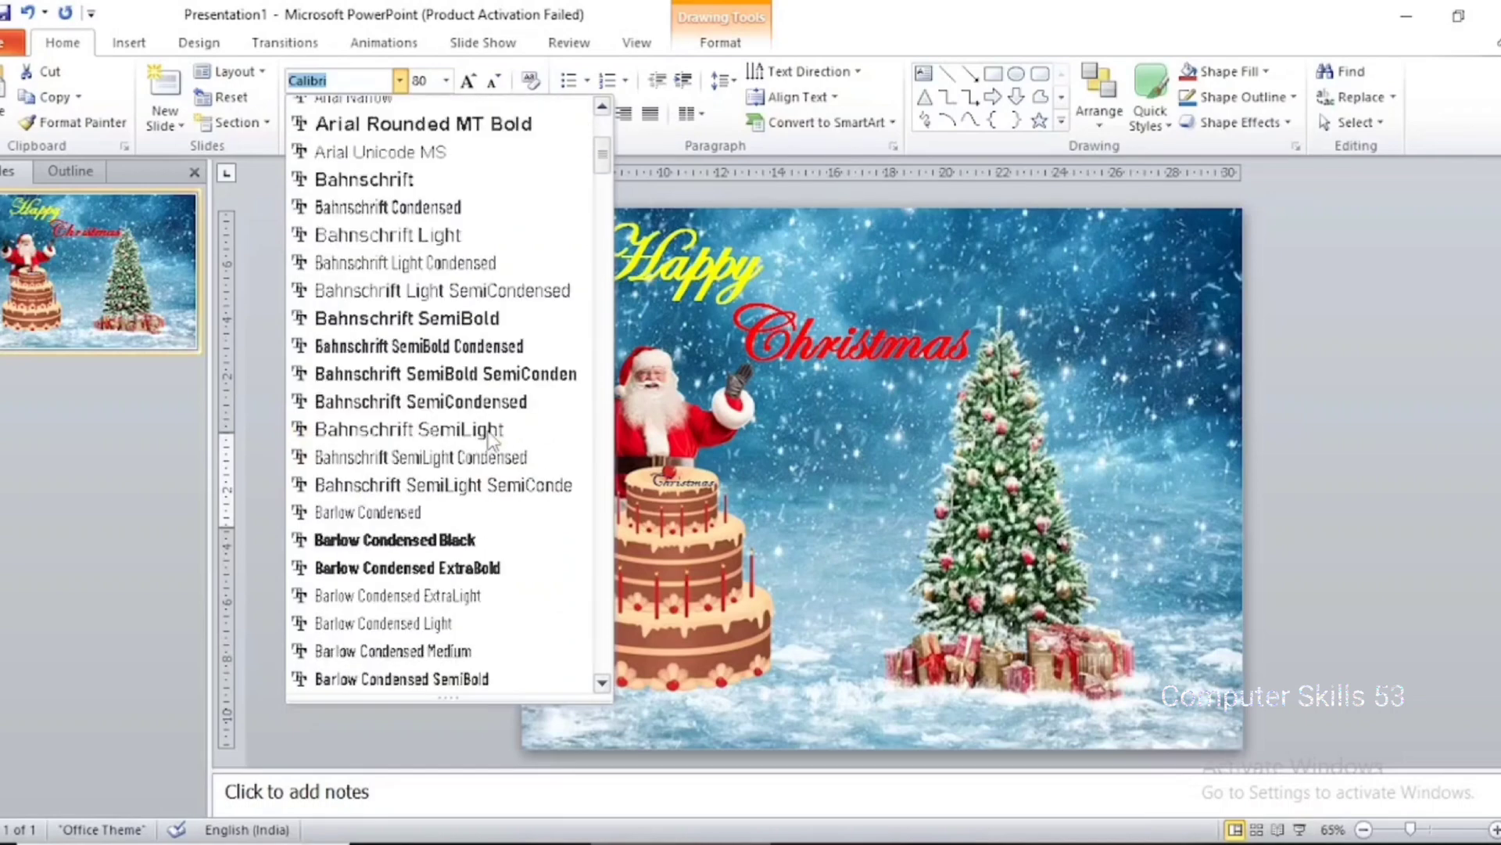
pyautogui.scroll(-14, 493, 441)
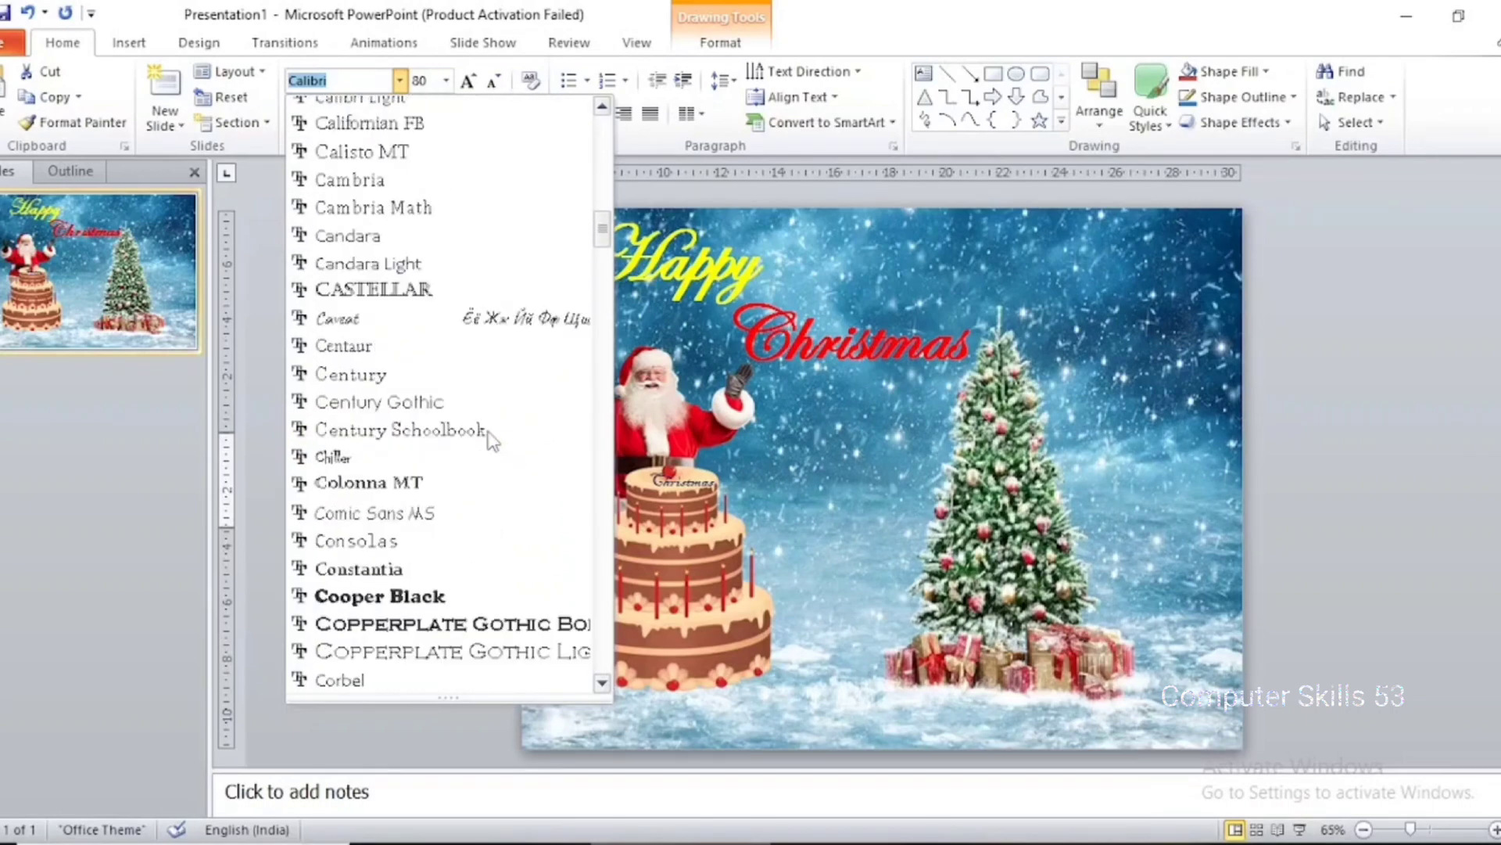
pyautogui.scroll(-2, 491, 439)
pyautogui.scroll(-2, 491, 436)
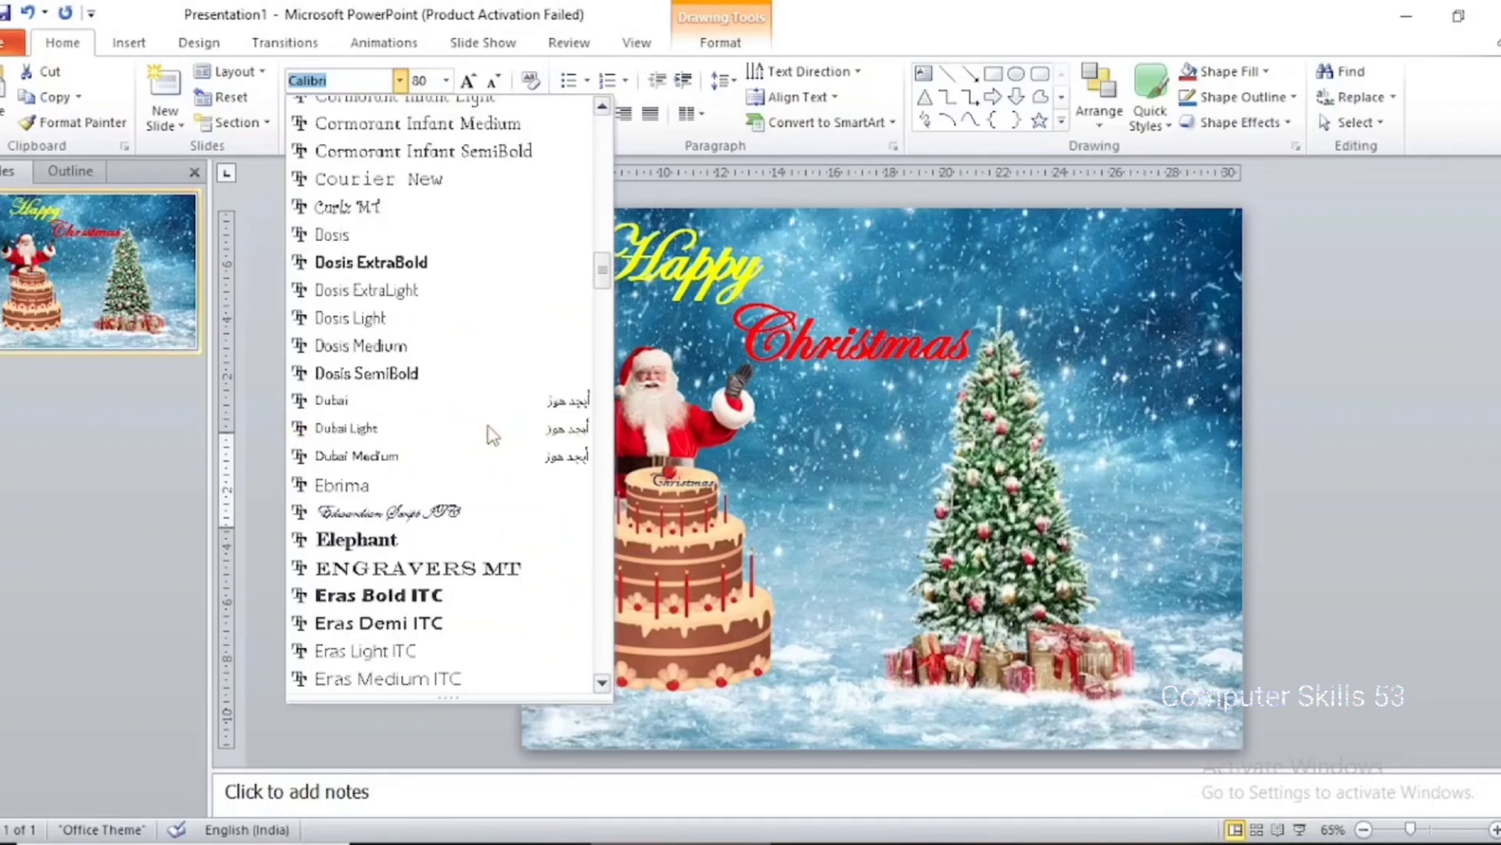
pyautogui.click(490, 518)
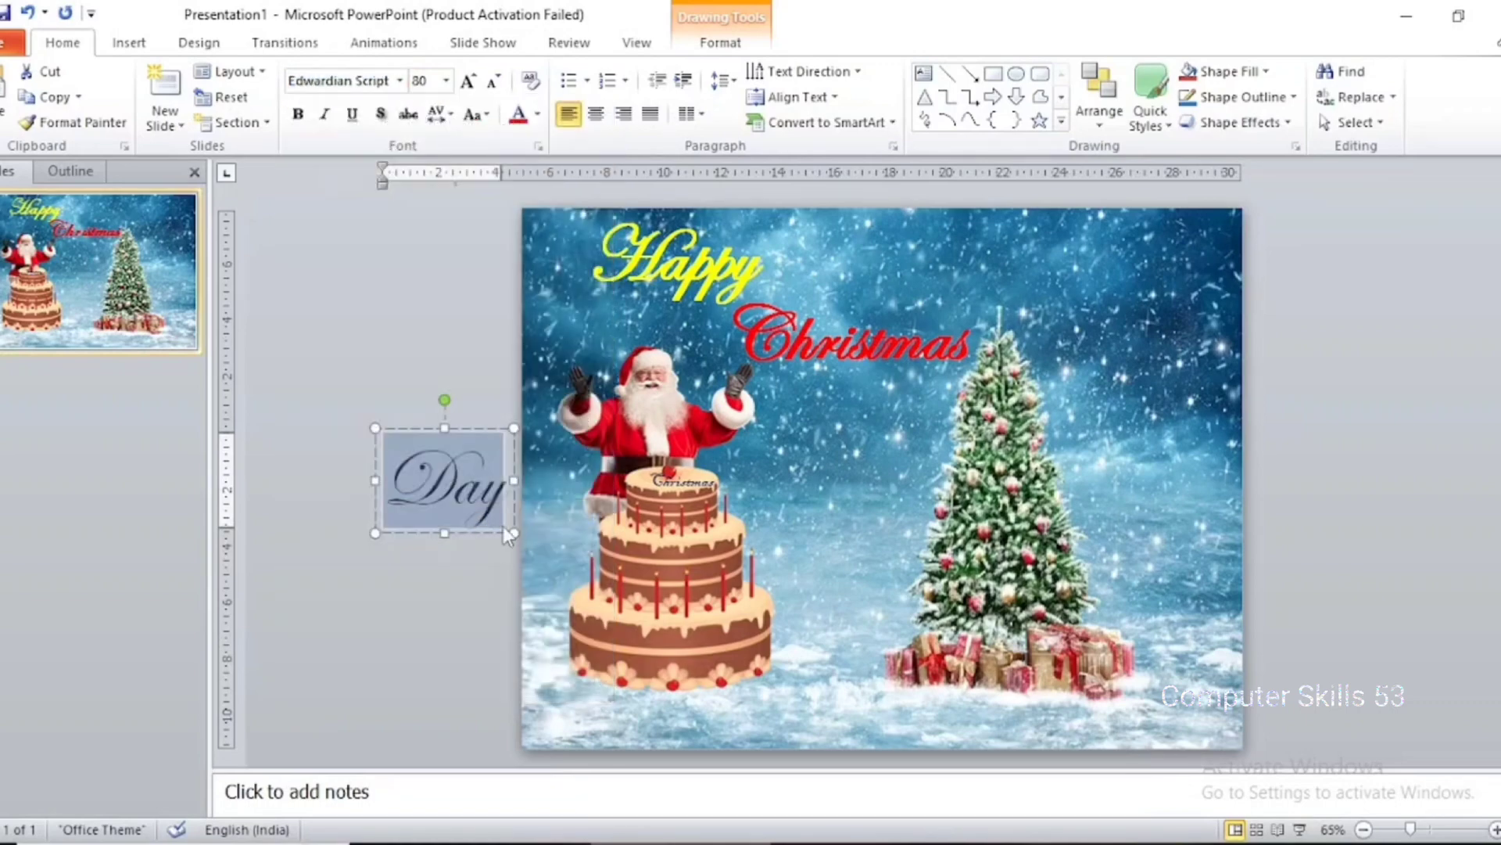
# Color the "Day" text with the standard Dark Blue and make it bold
pyautogui.click(538, 115)
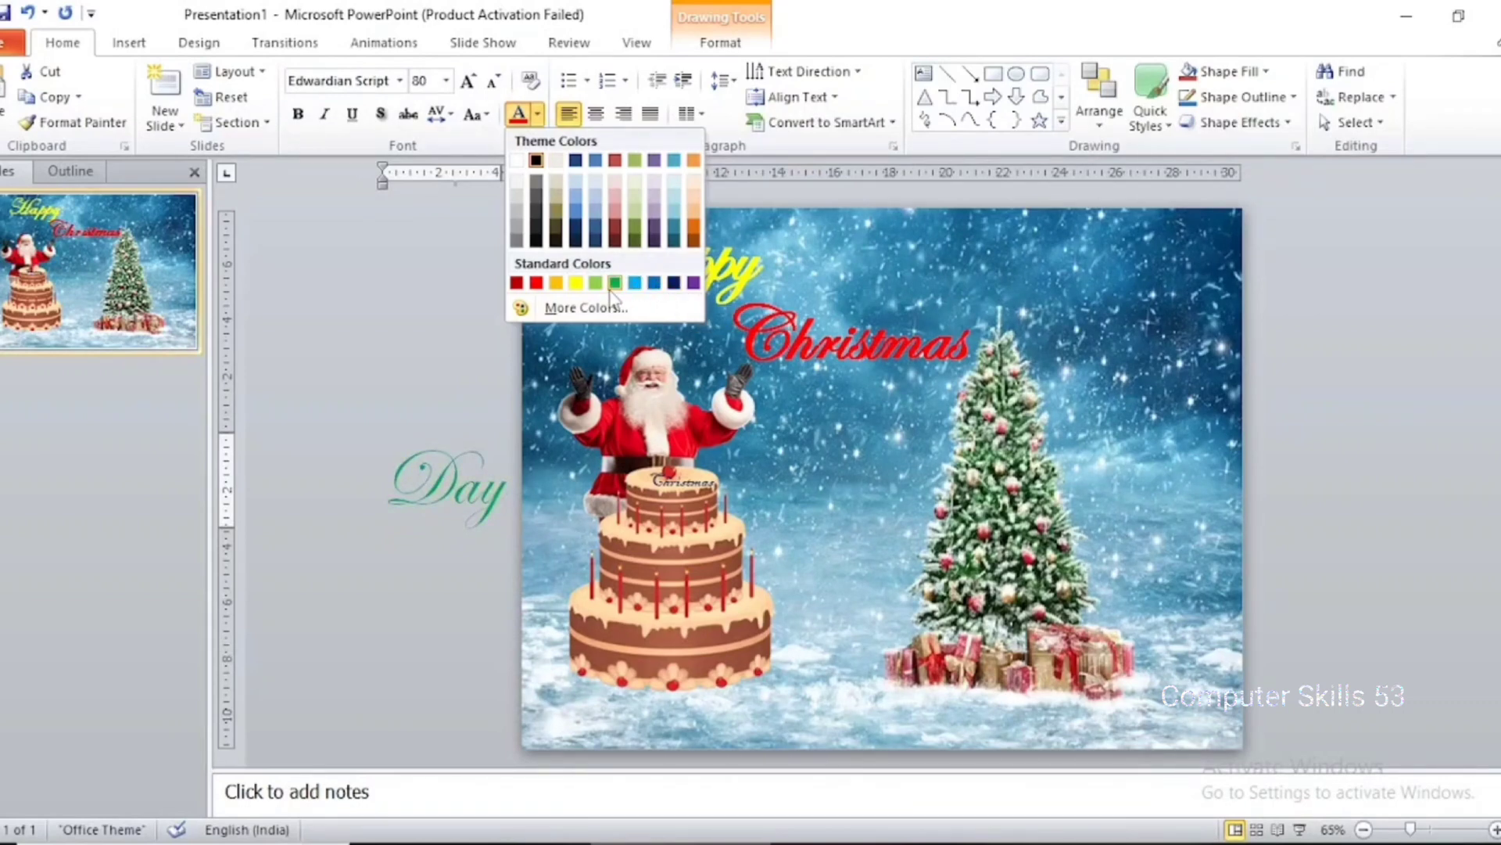
pyautogui.click(674, 285)
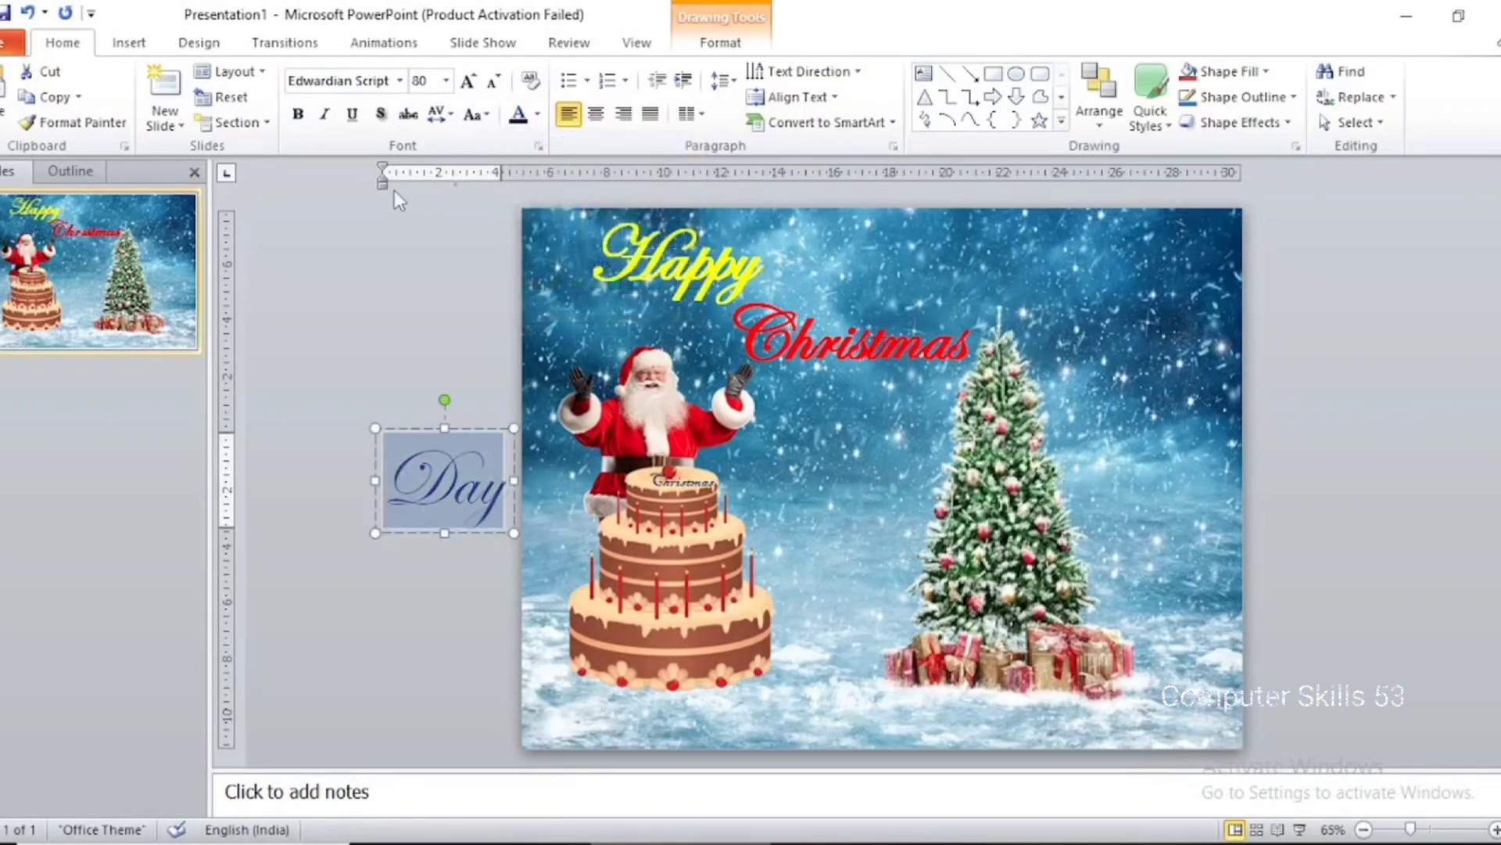
pyautogui.click(298, 113)
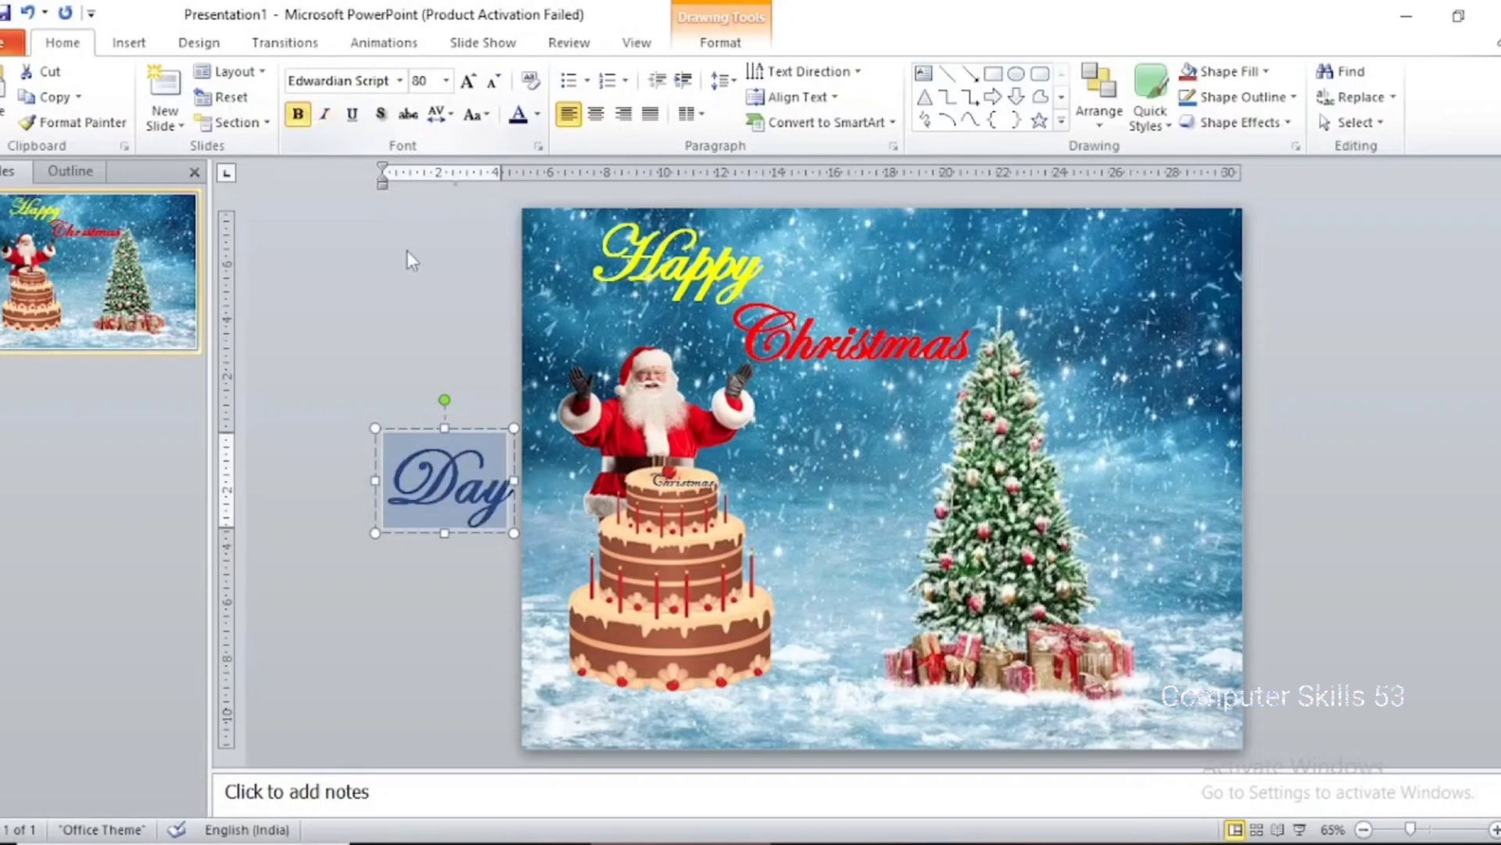
# Move the "Day" text box onto the slide below "Christmas", between Santa and the tree, and fine-tune its position
pyautogui.click(483, 530)
pyautogui.moveTo(484, 530); pyautogui.dragTo(884, 483)
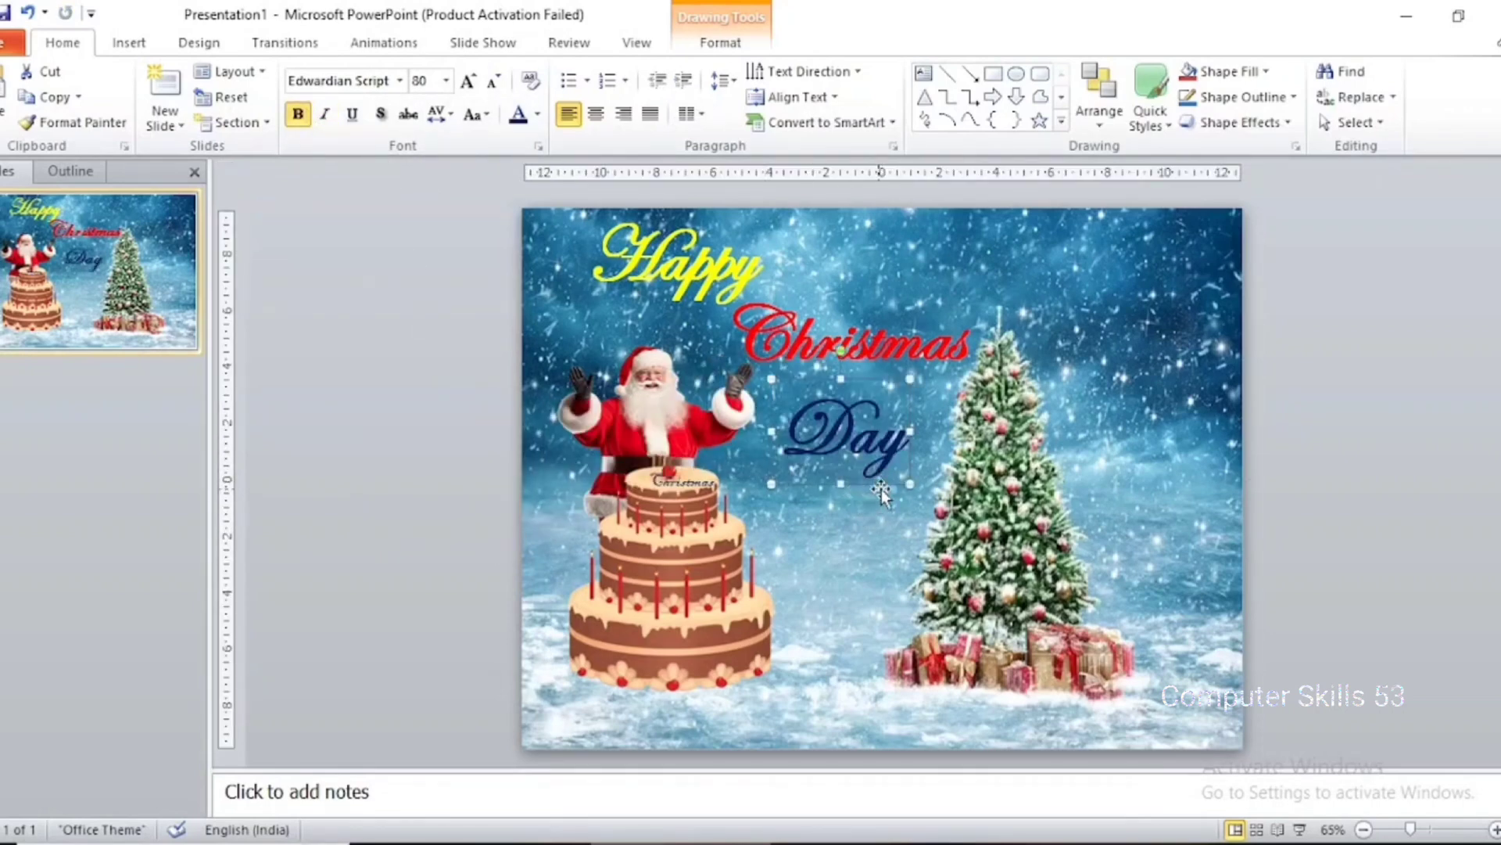
pyautogui.press('Up')
pyautogui.press('Up')
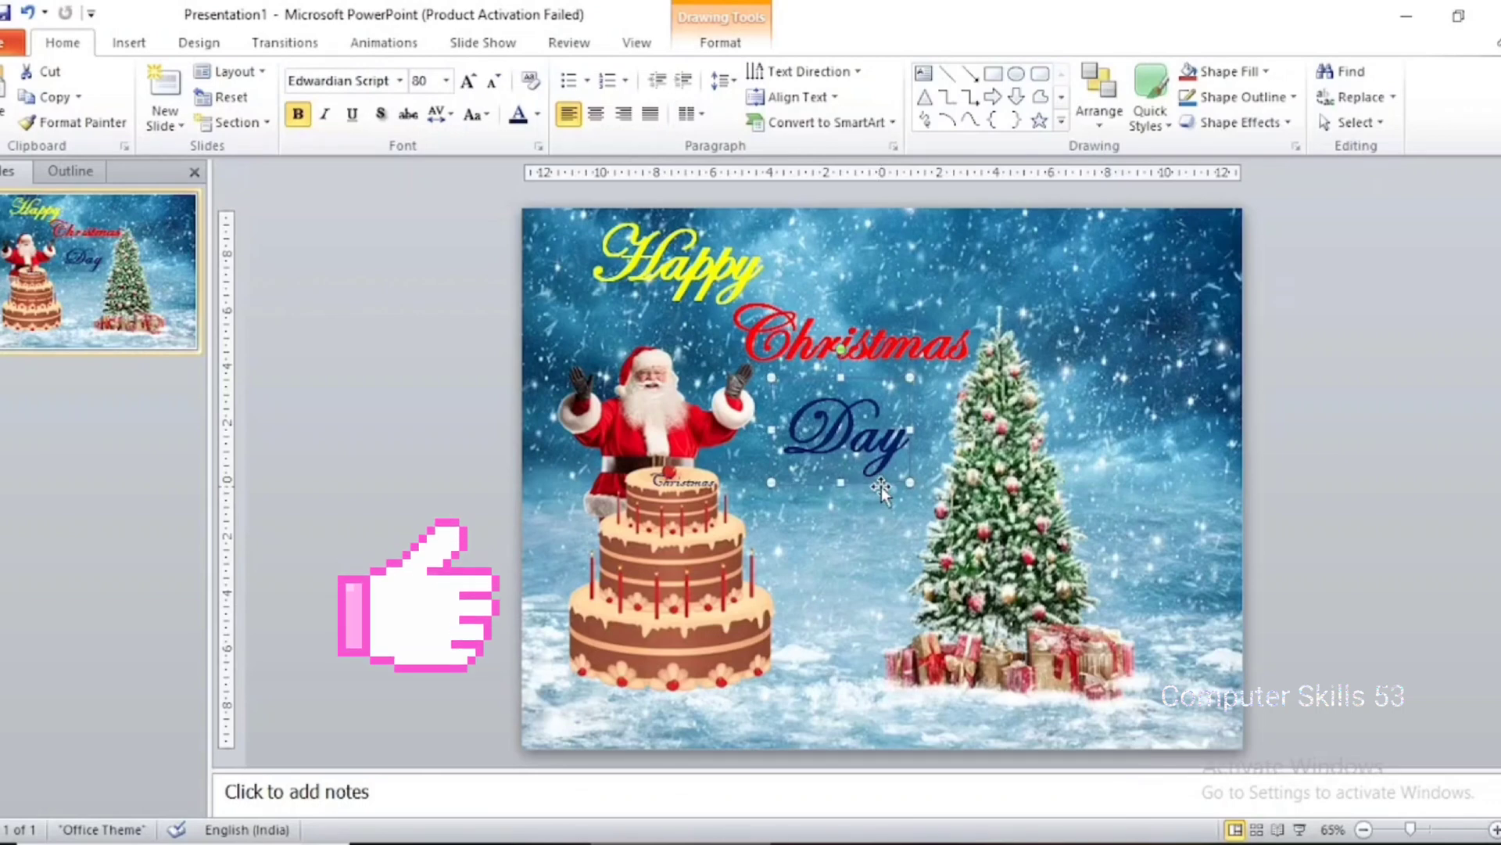
pyautogui.press('Down')
pyautogui.press('Right')
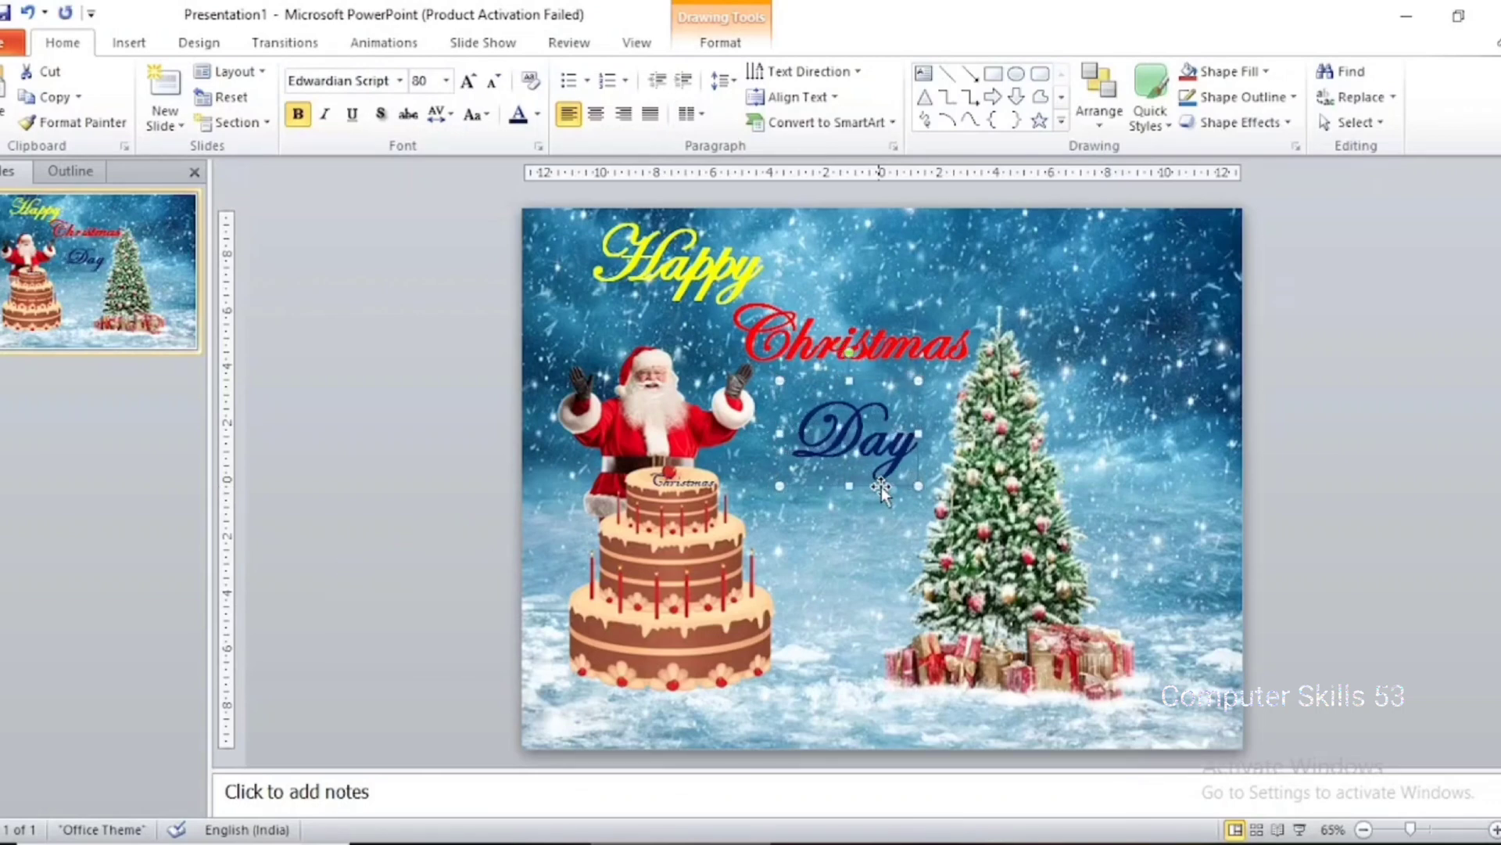
pyautogui.click(391, 379)
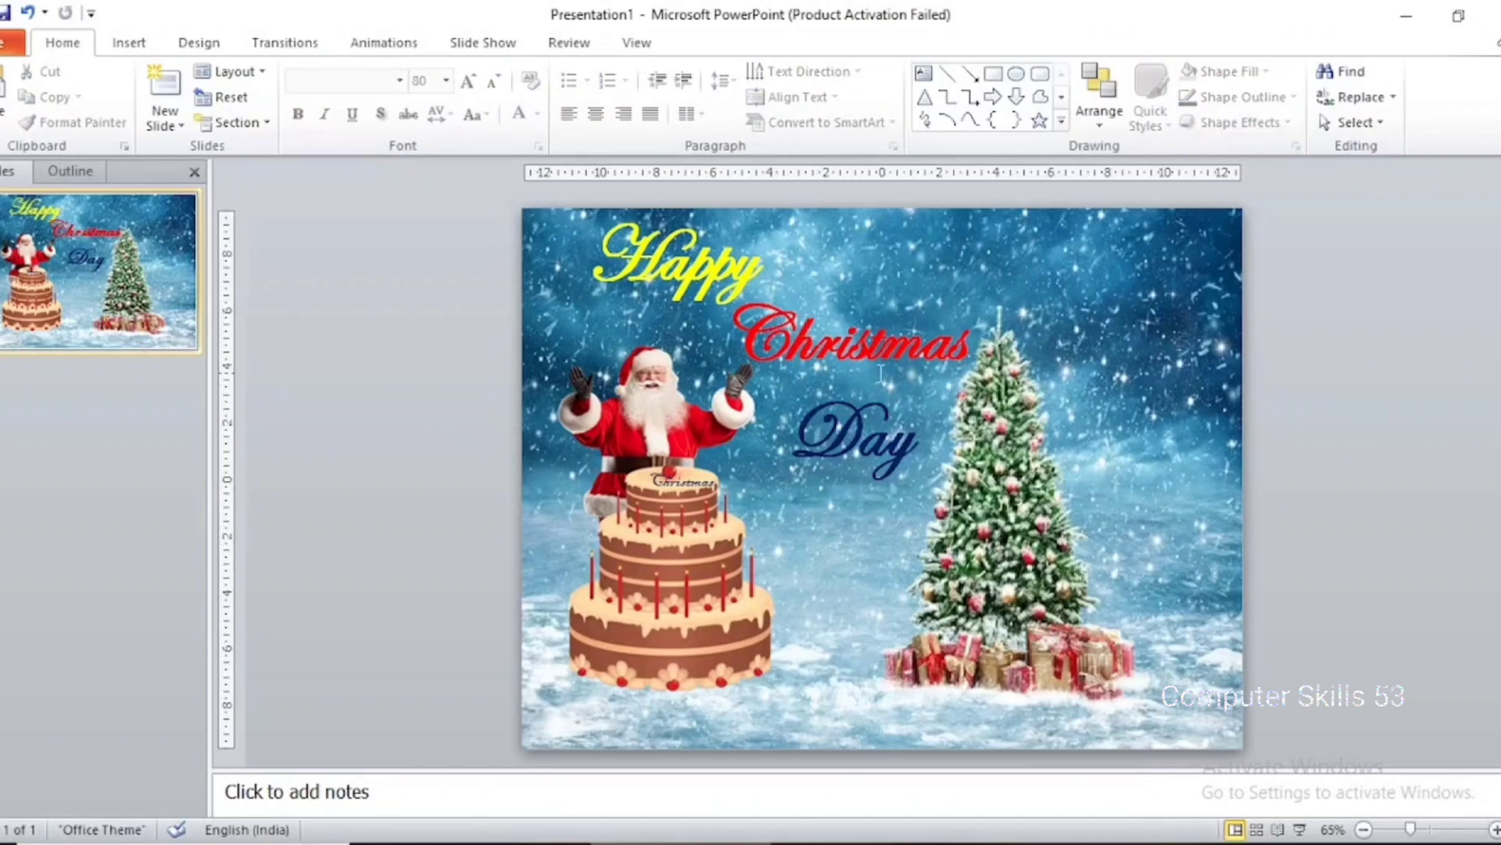
# Add the Float Up entrance effect to the cake picture after previewing other effects such as Basic Zoom, Float Down, Spinner and Rise Up
pyautogui.click(671, 551)
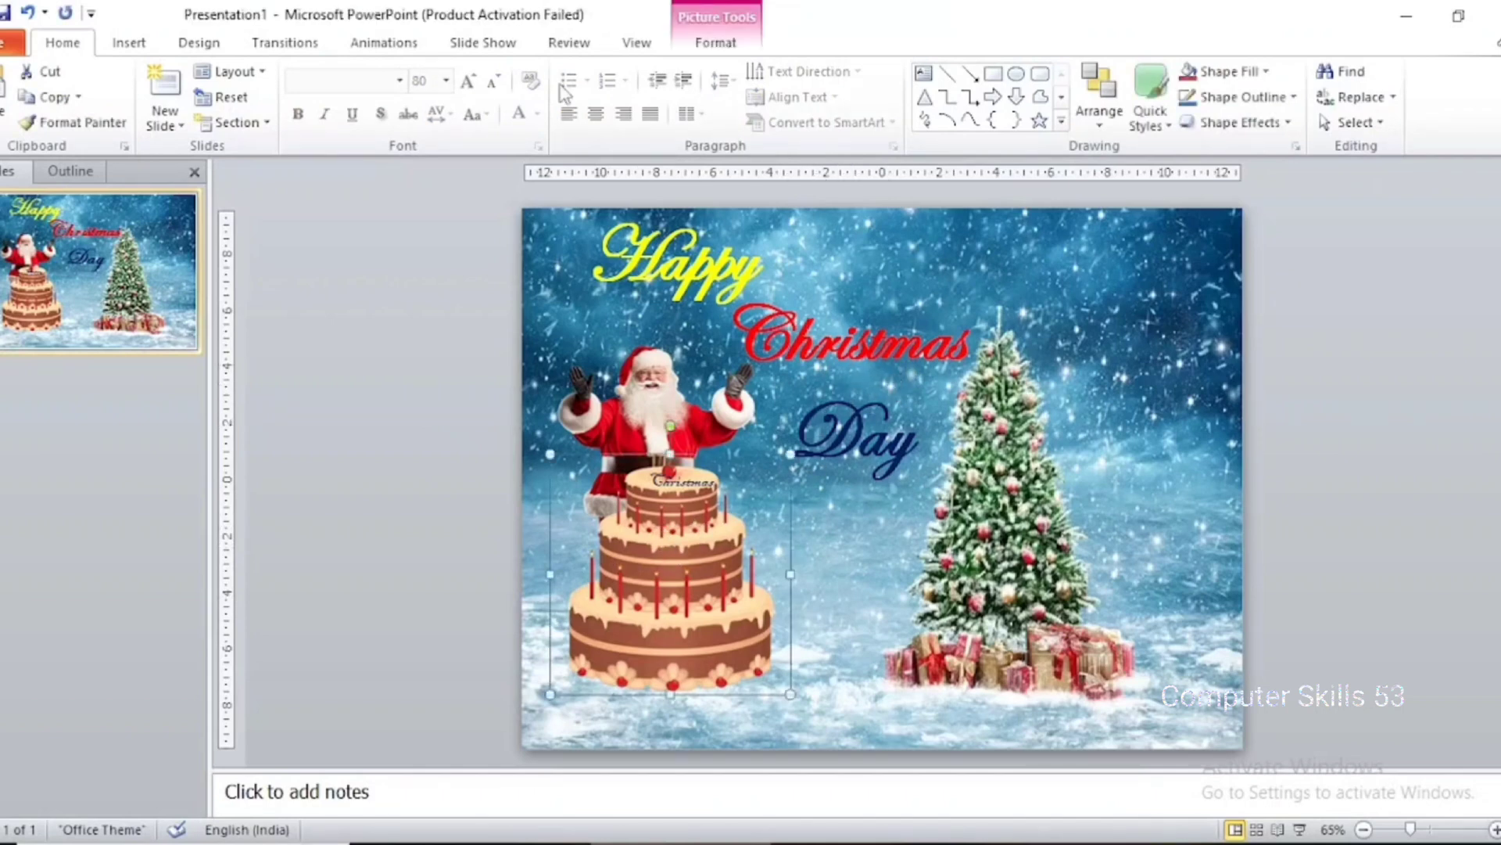
pyautogui.click(389, 44)
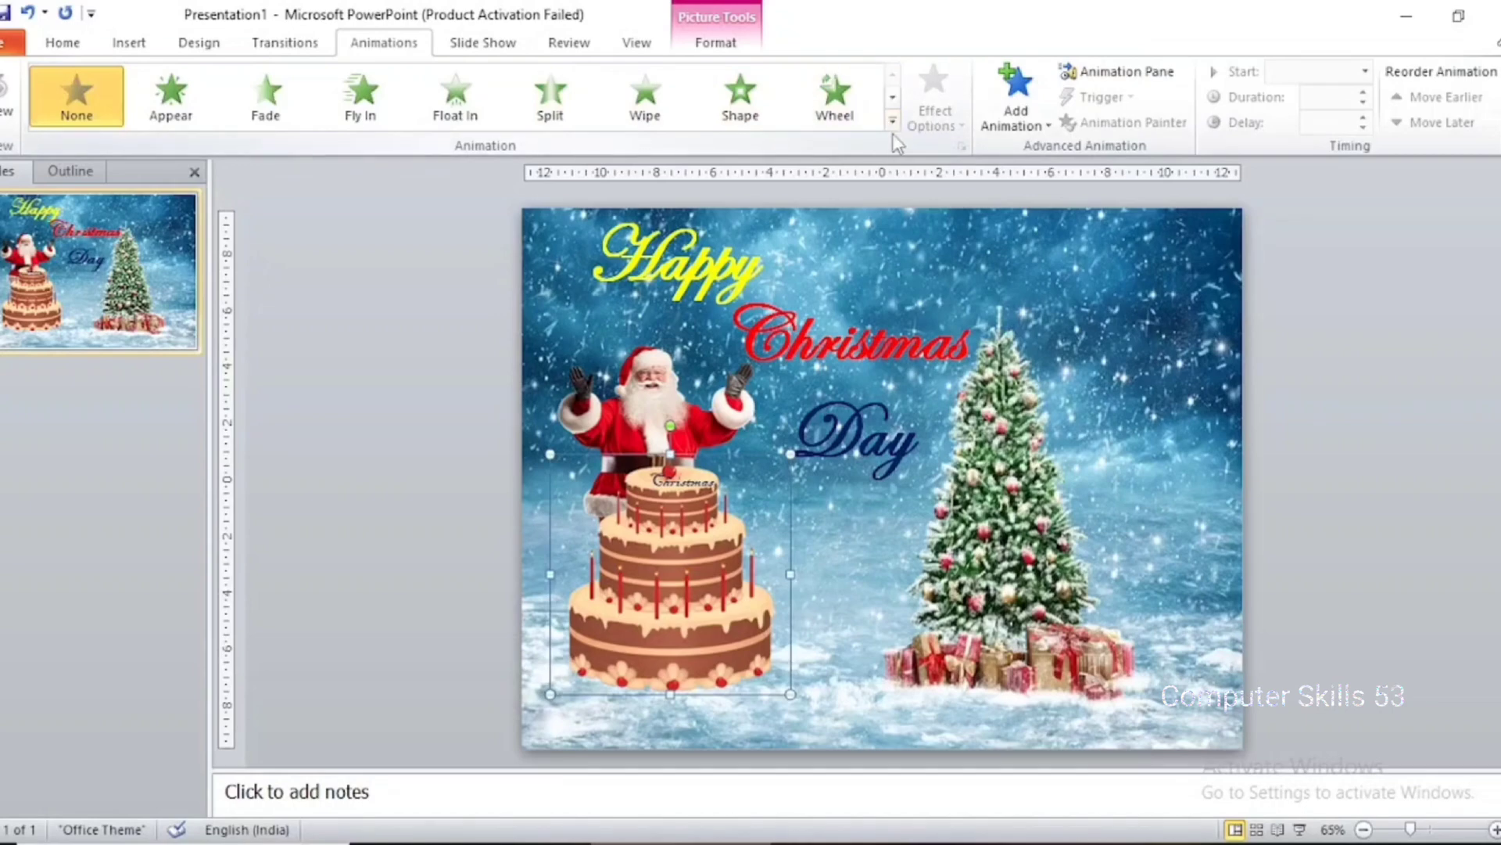
pyautogui.click(1015, 100)
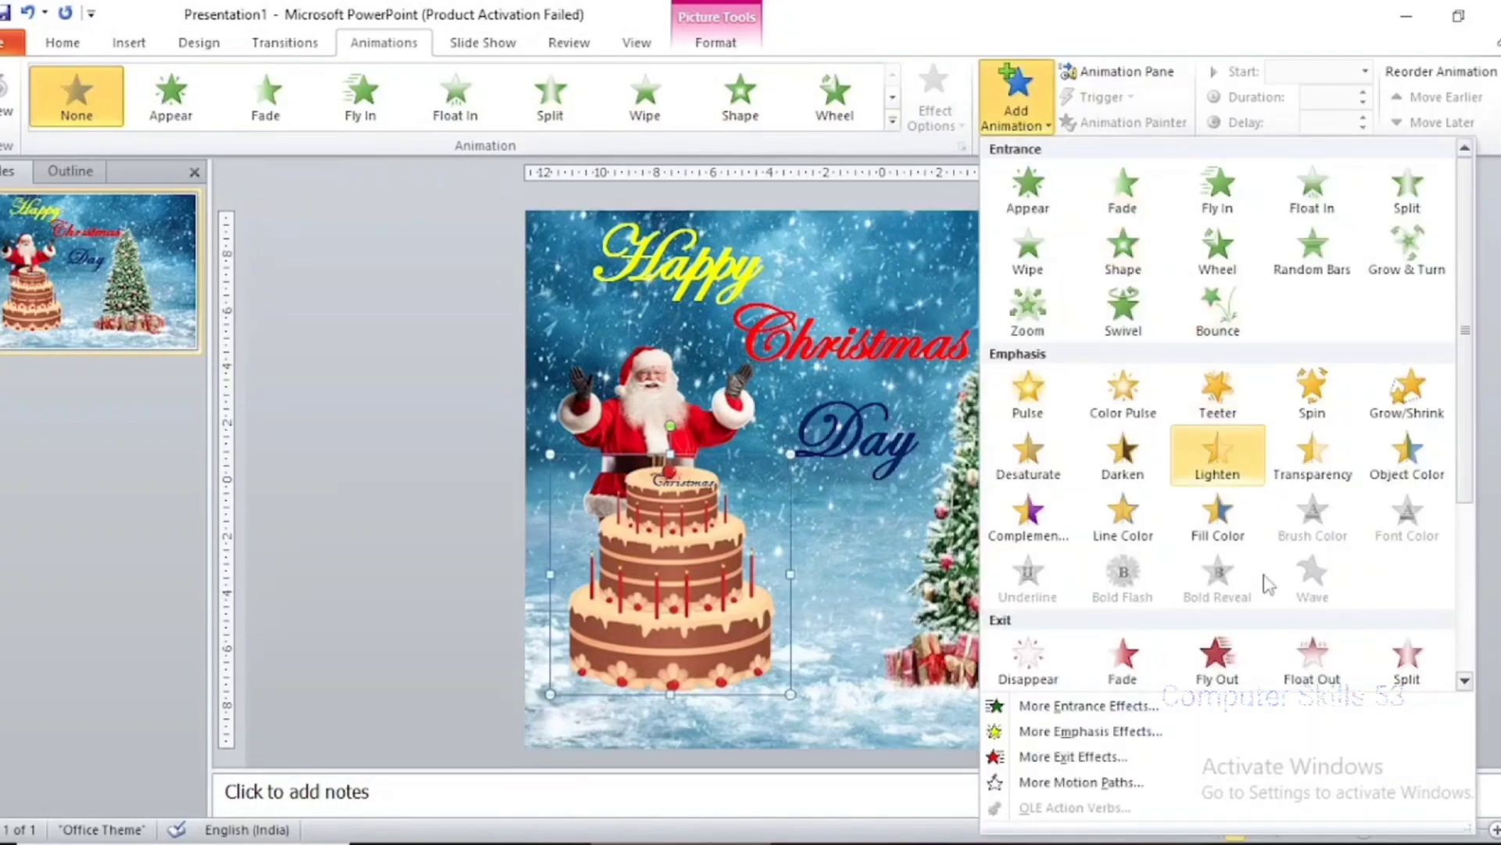
pyautogui.click(1257, 706)
pyautogui.moveTo(770, 165); pyautogui.dragTo(1099, 187)
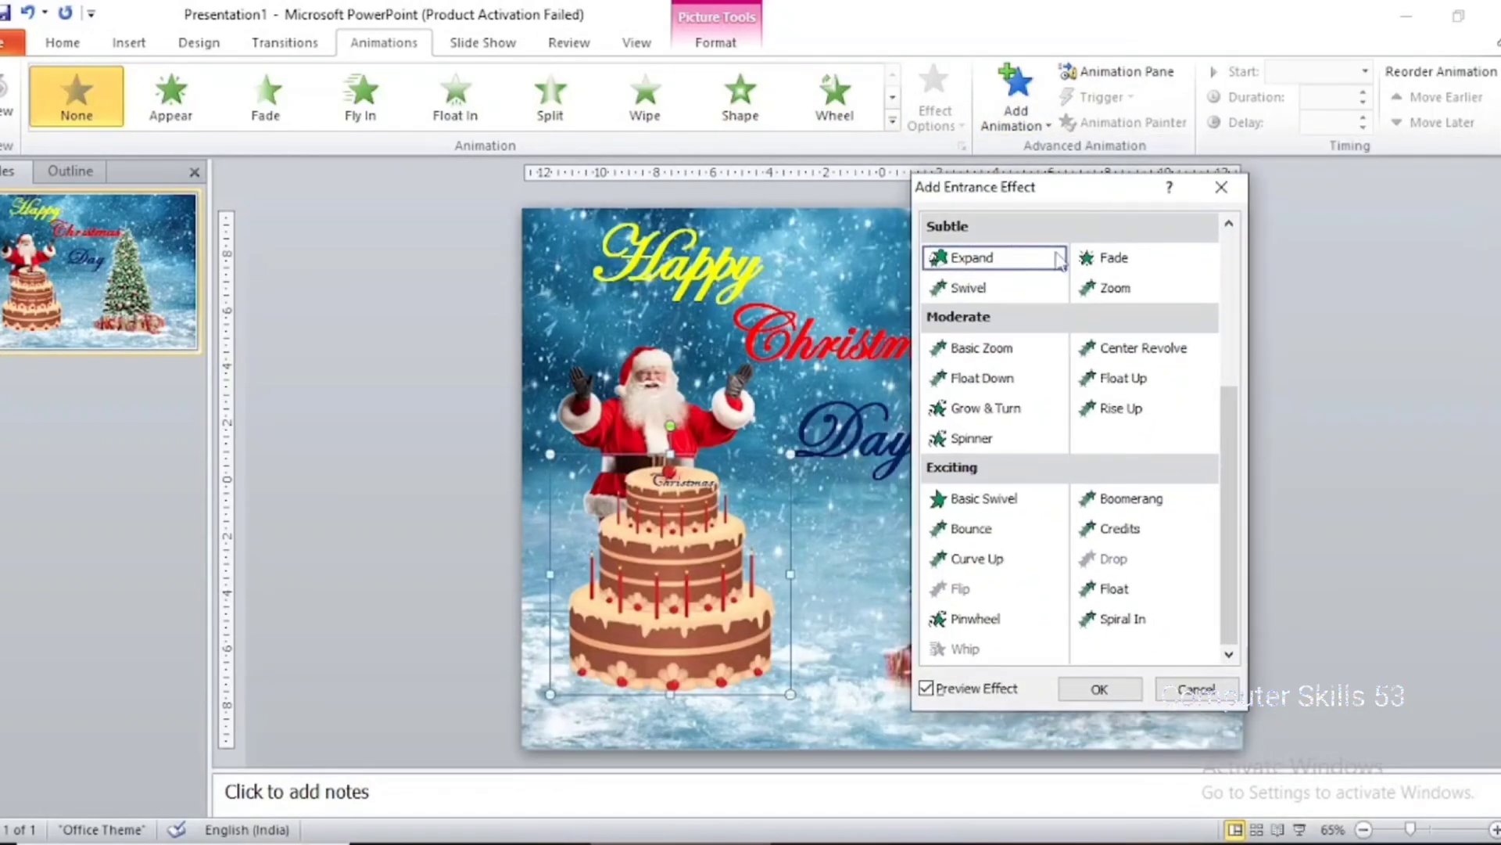
pyautogui.click(1011, 362)
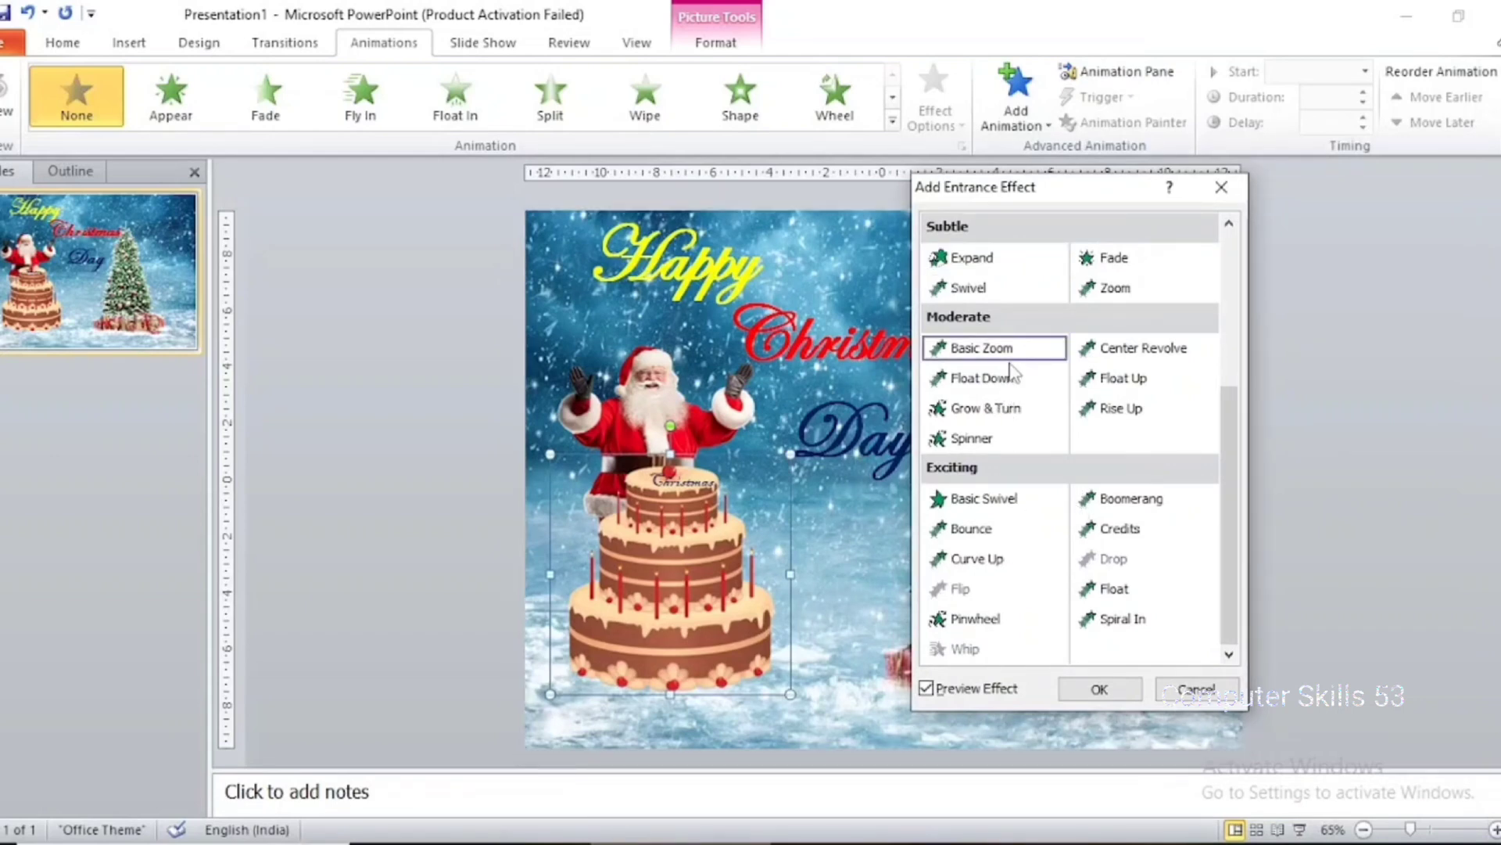
pyautogui.click(1005, 382)
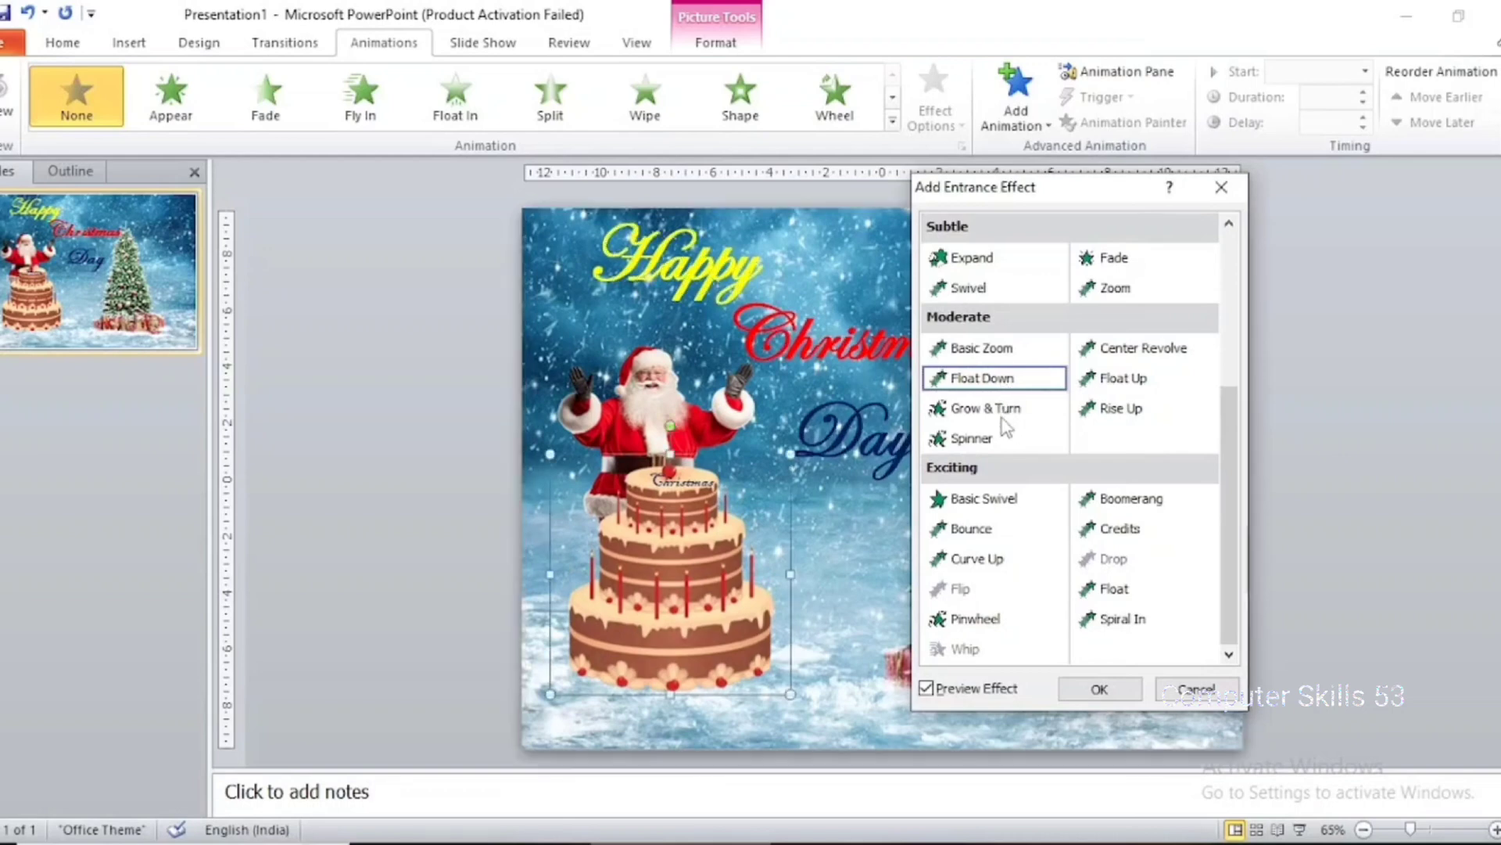
pyautogui.click(1005, 418)
pyautogui.click(996, 443)
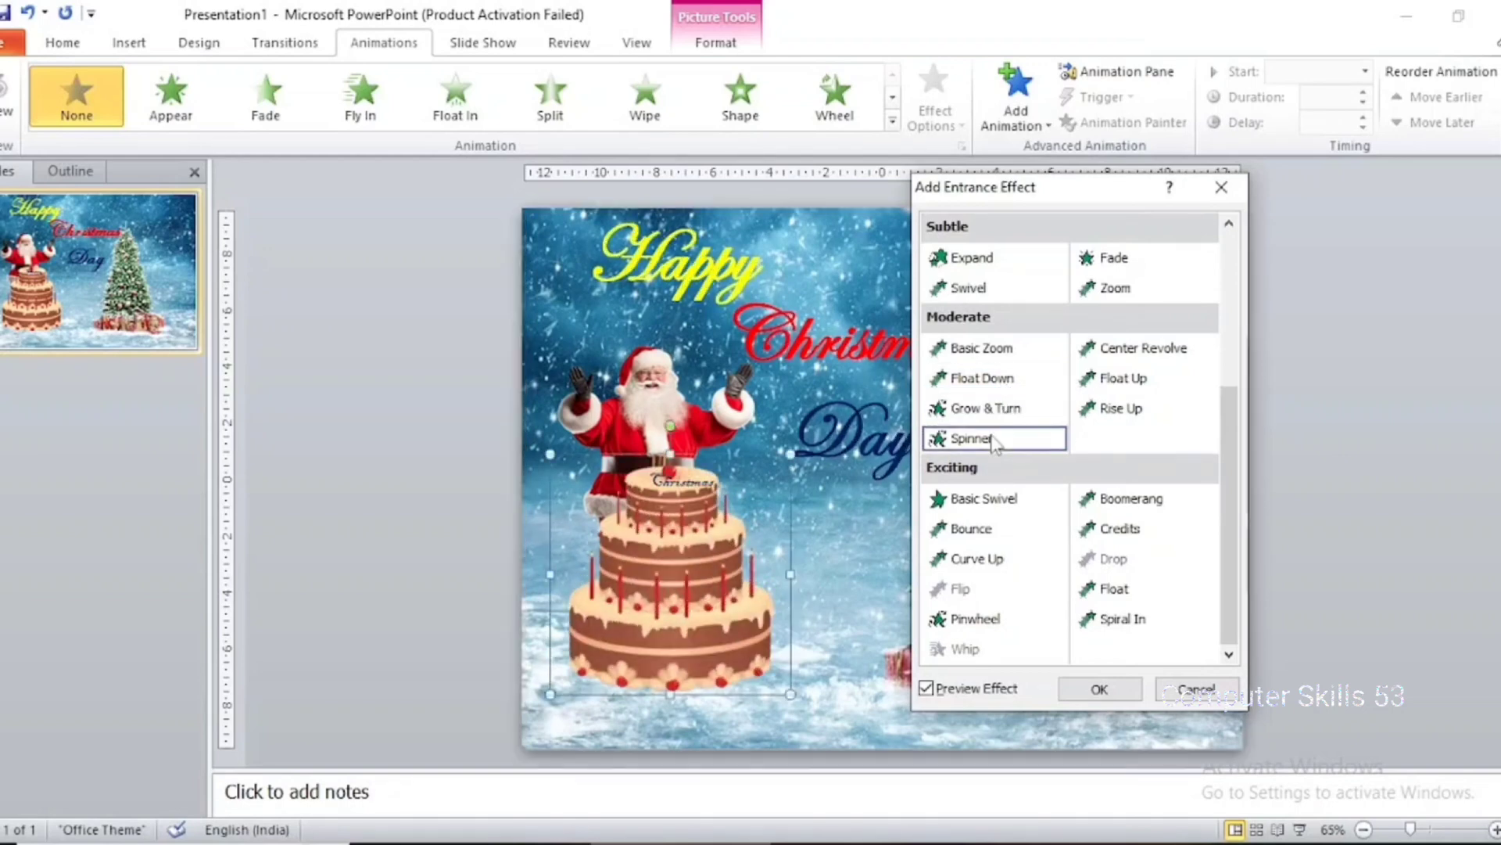
pyautogui.click(1110, 413)
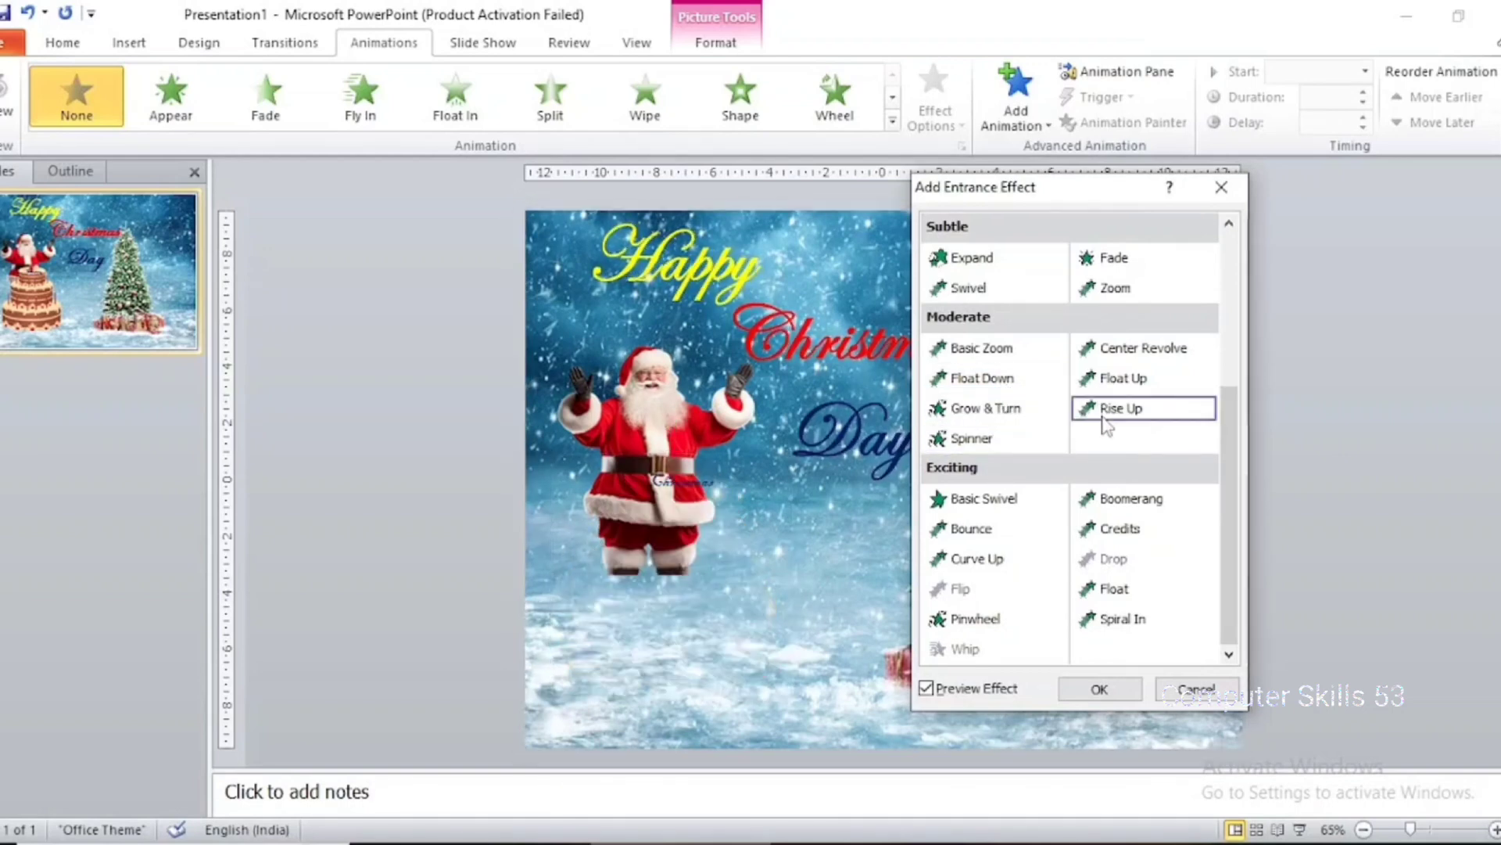
pyautogui.click(1151, 380)
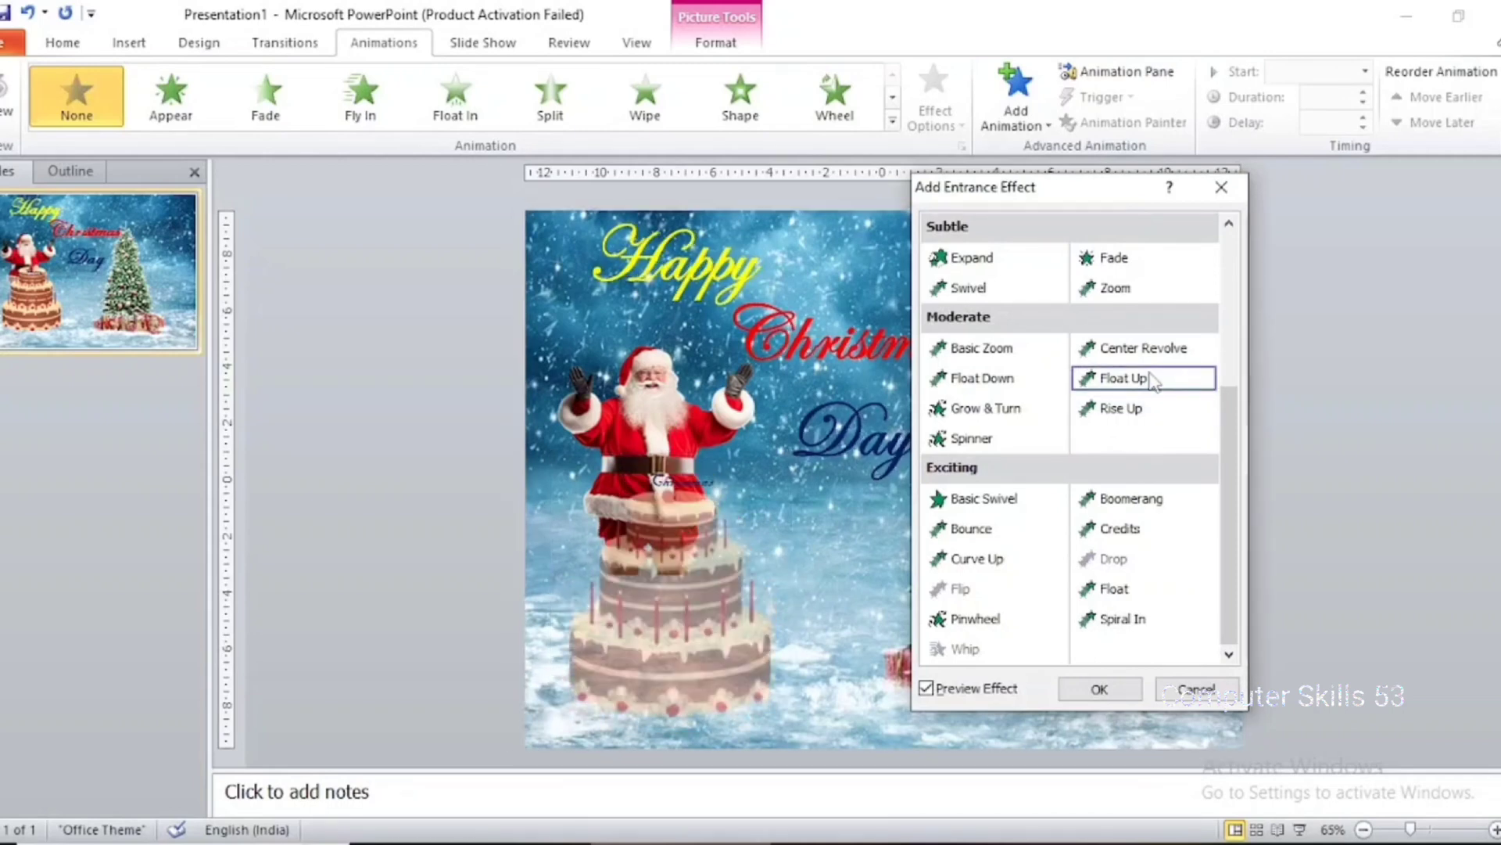
pyautogui.click(1109, 687)
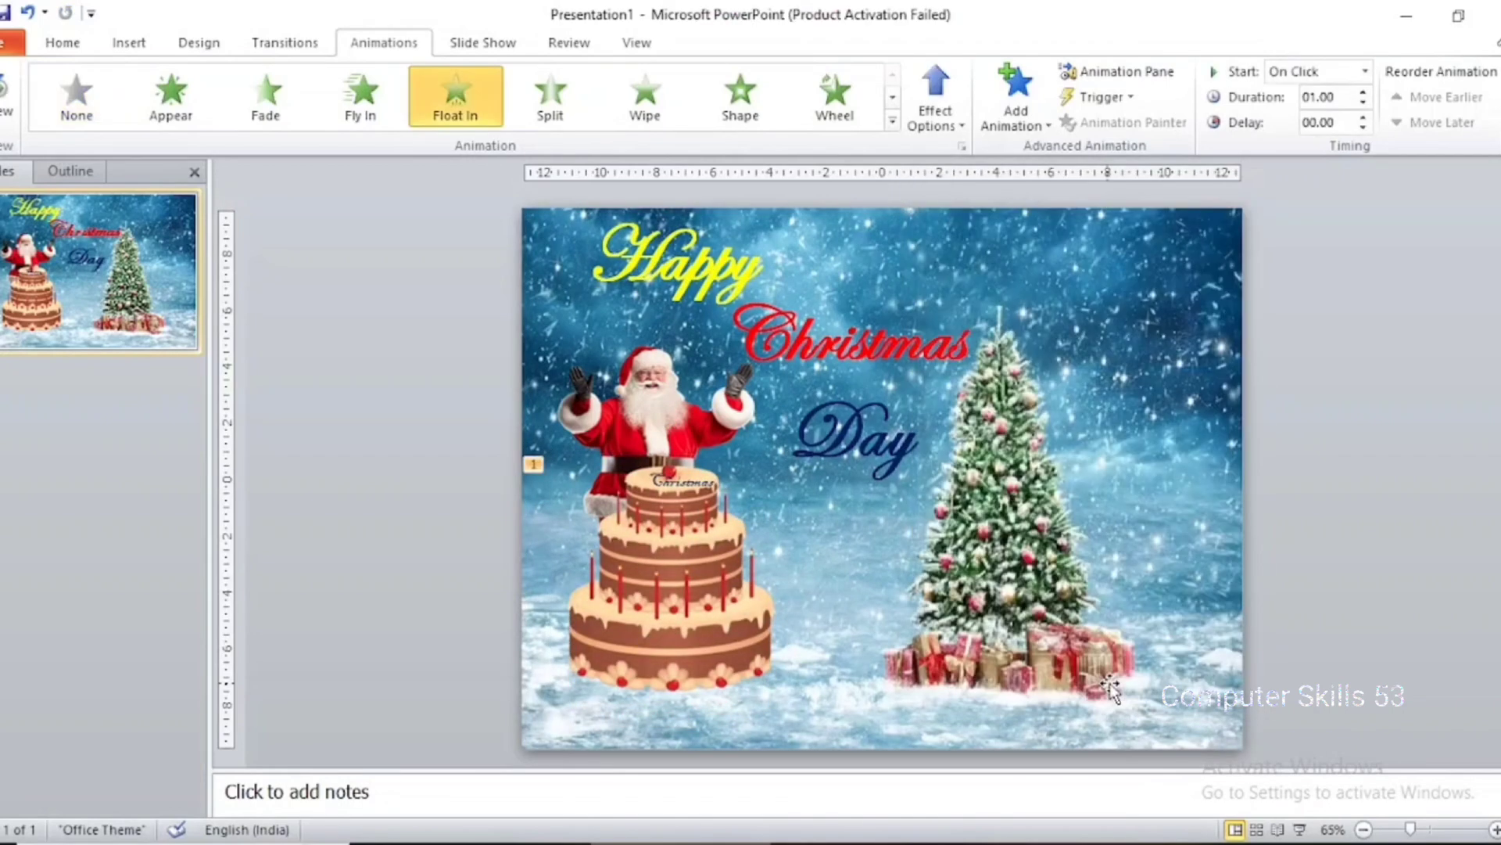
# Add the Wipe entrance effect to the Santa picture after previewing Wedge
pyautogui.click(661, 400)
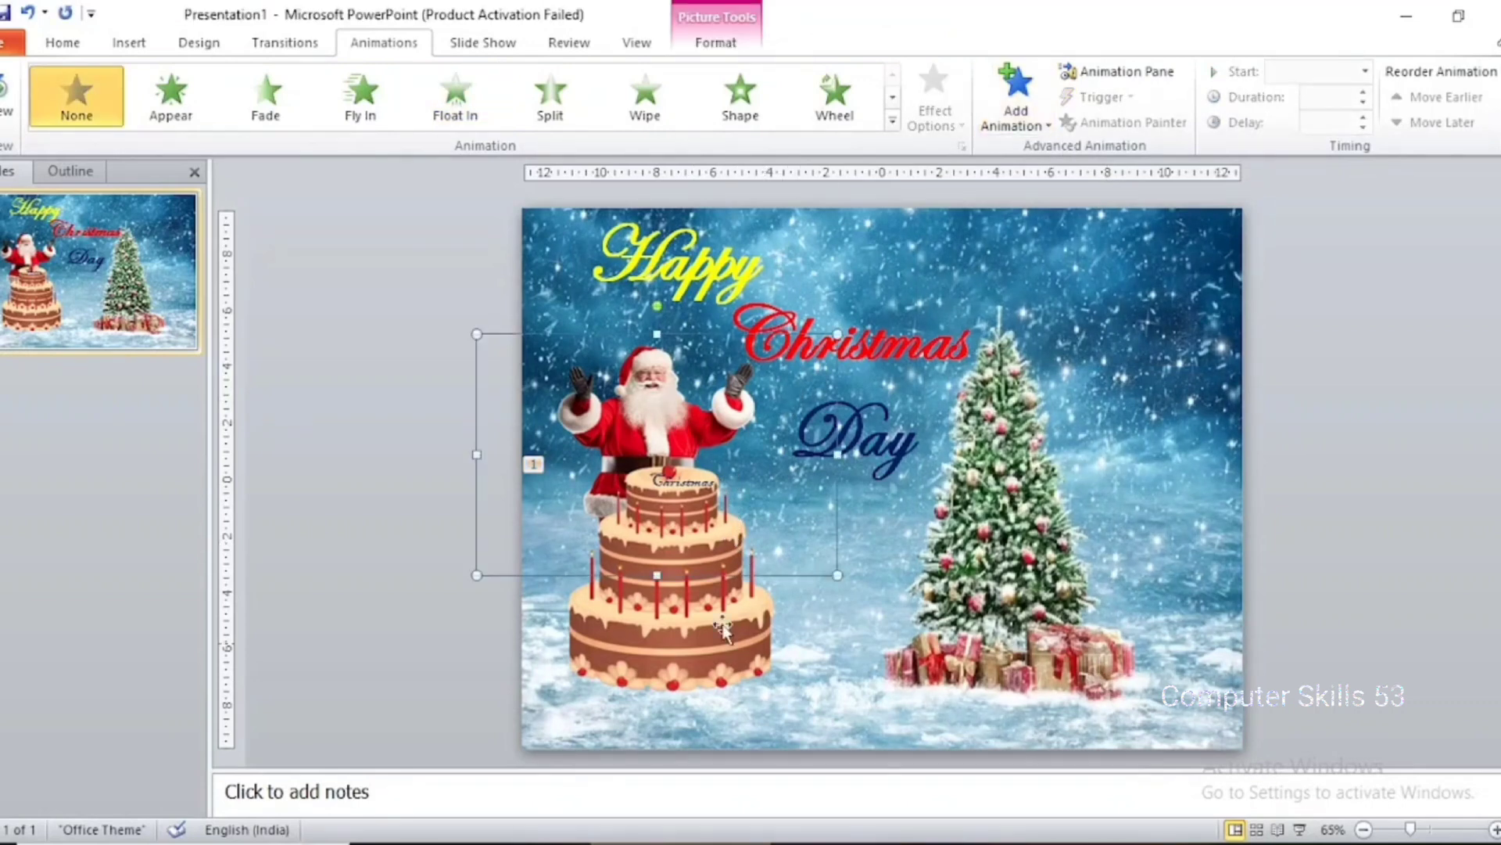
pyautogui.click(1015, 98)
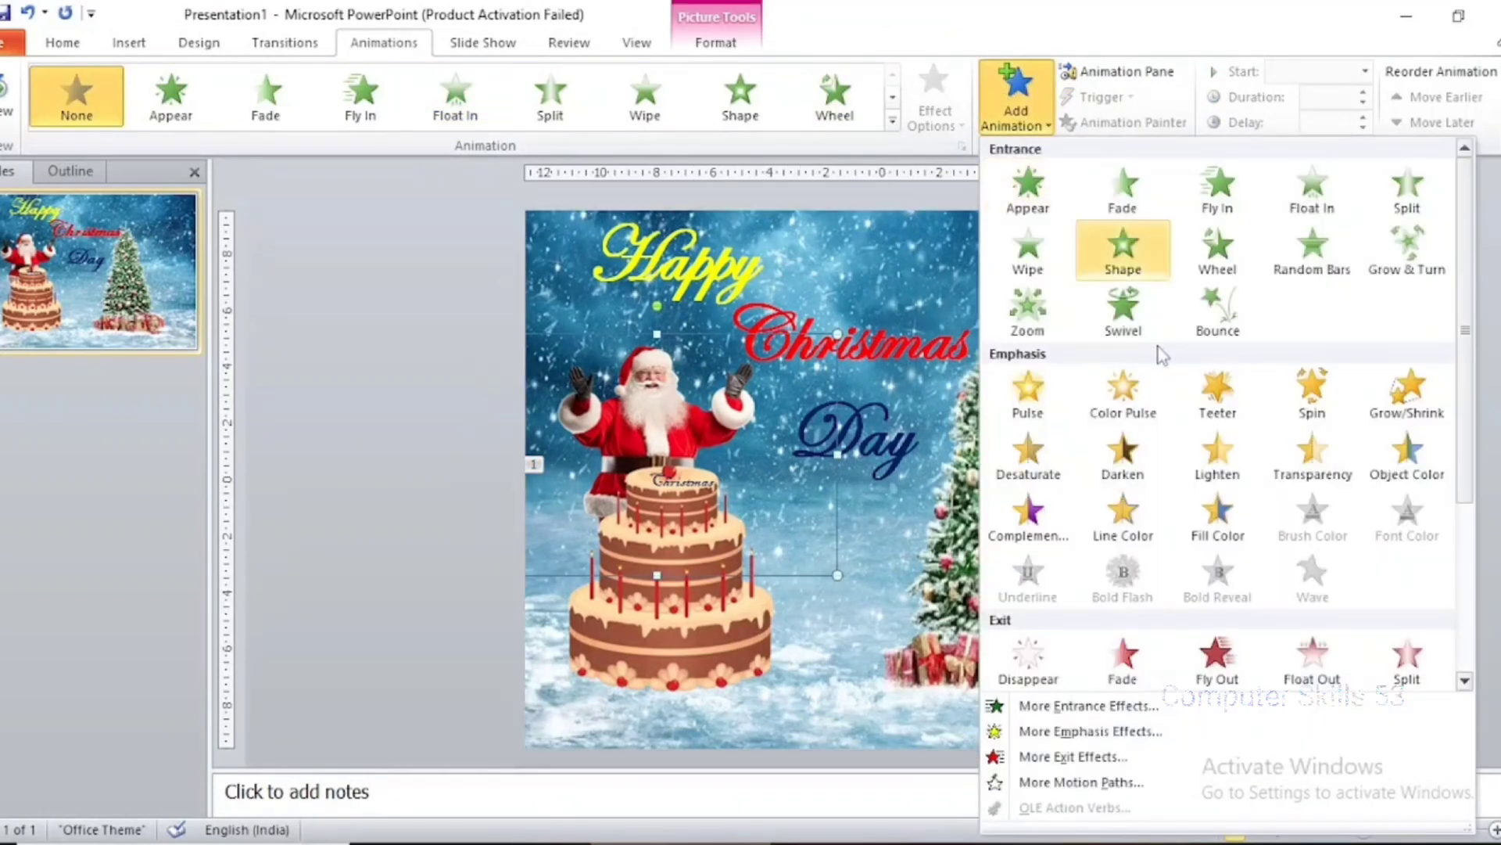
pyautogui.click(1151, 706)
pyautogui.scroll(3, 1142, 403)
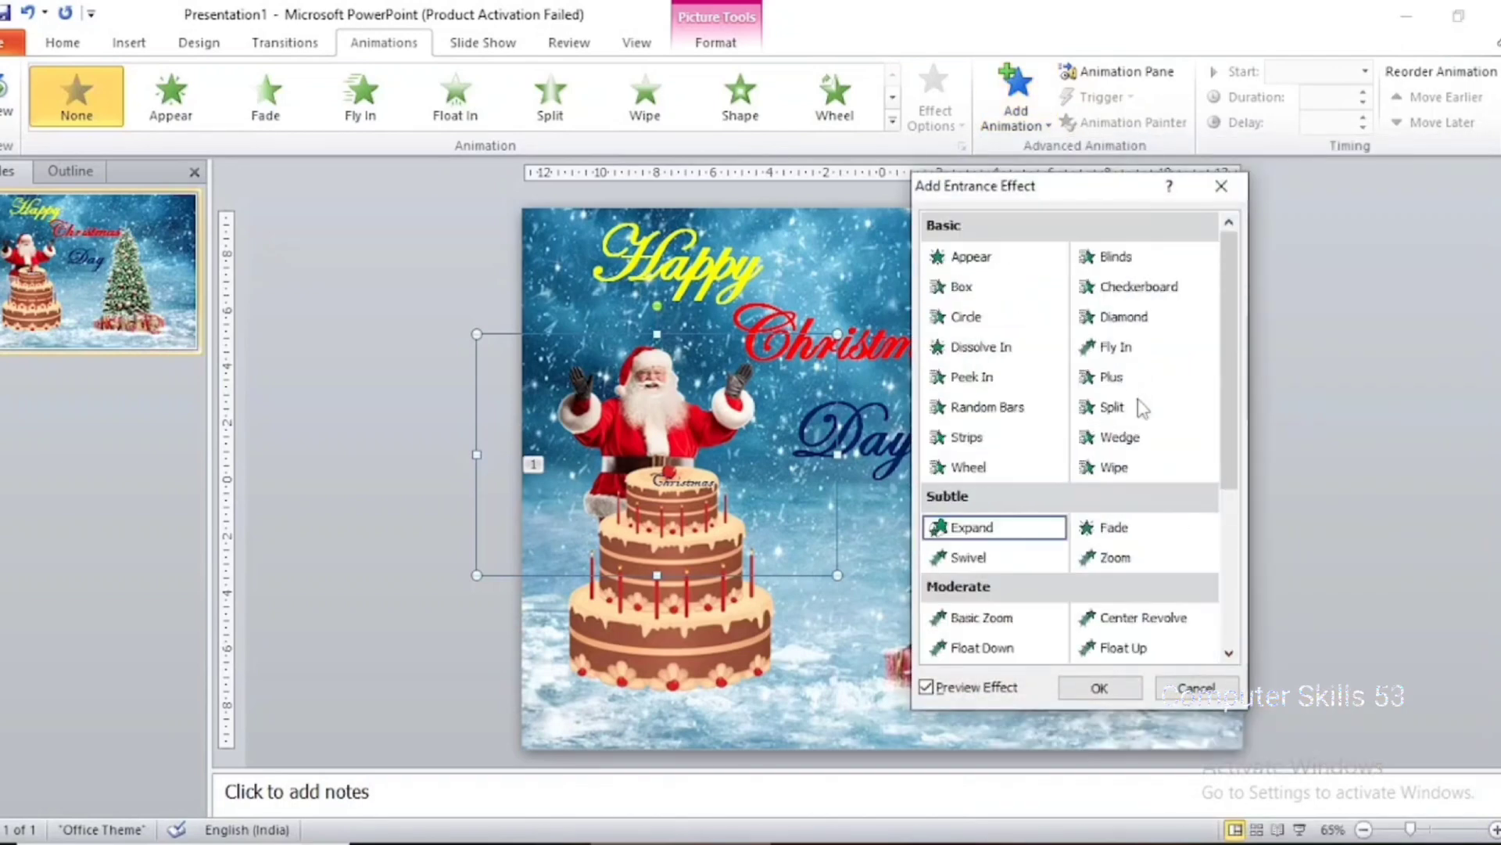
pyautogui.click(1140, 460)
pyautogui.click(1140, 450)
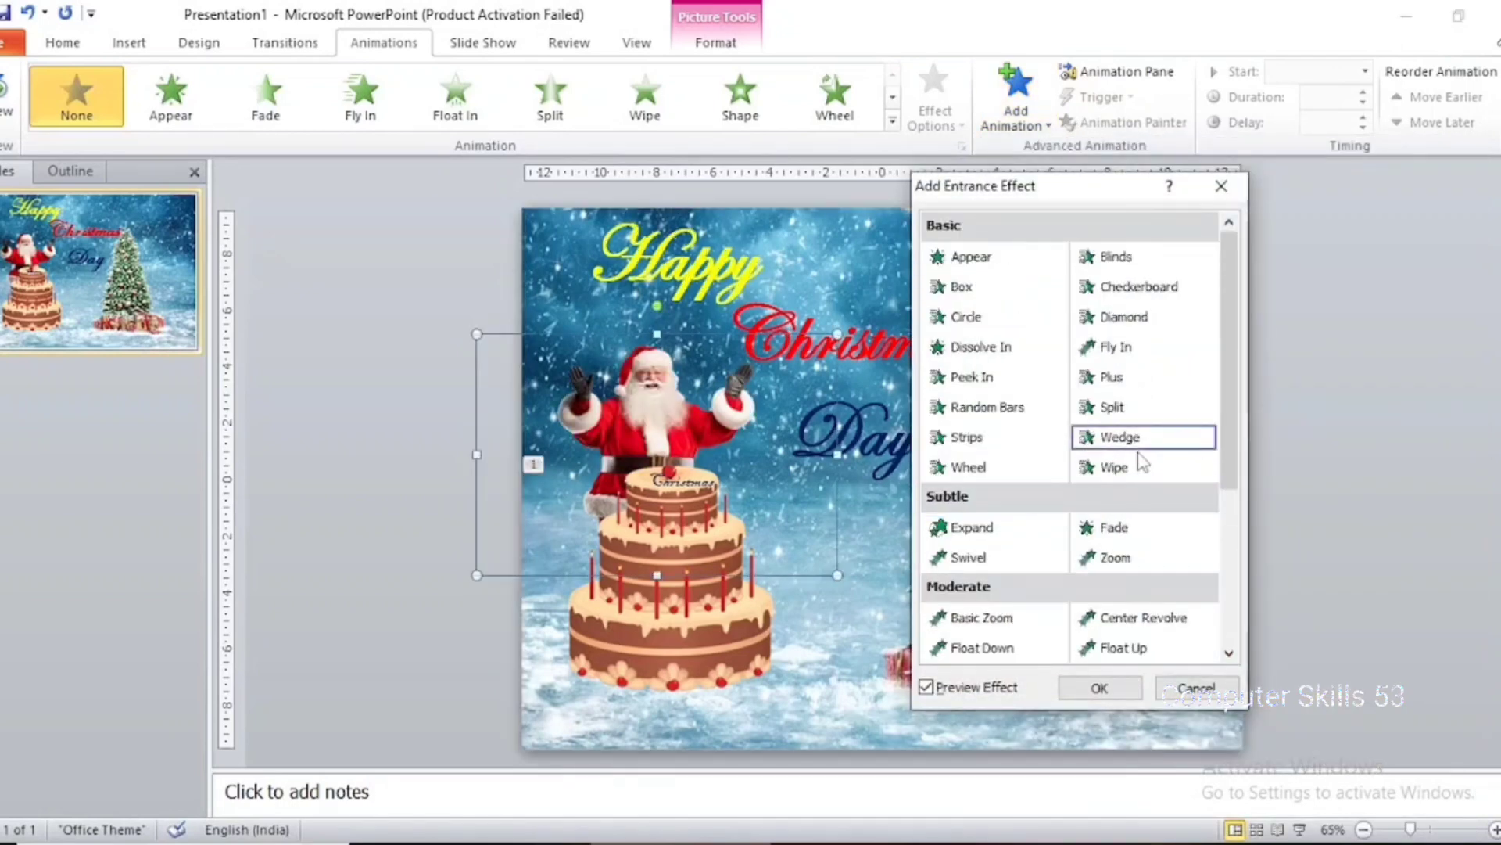
pyautogui.click(1138, 469)
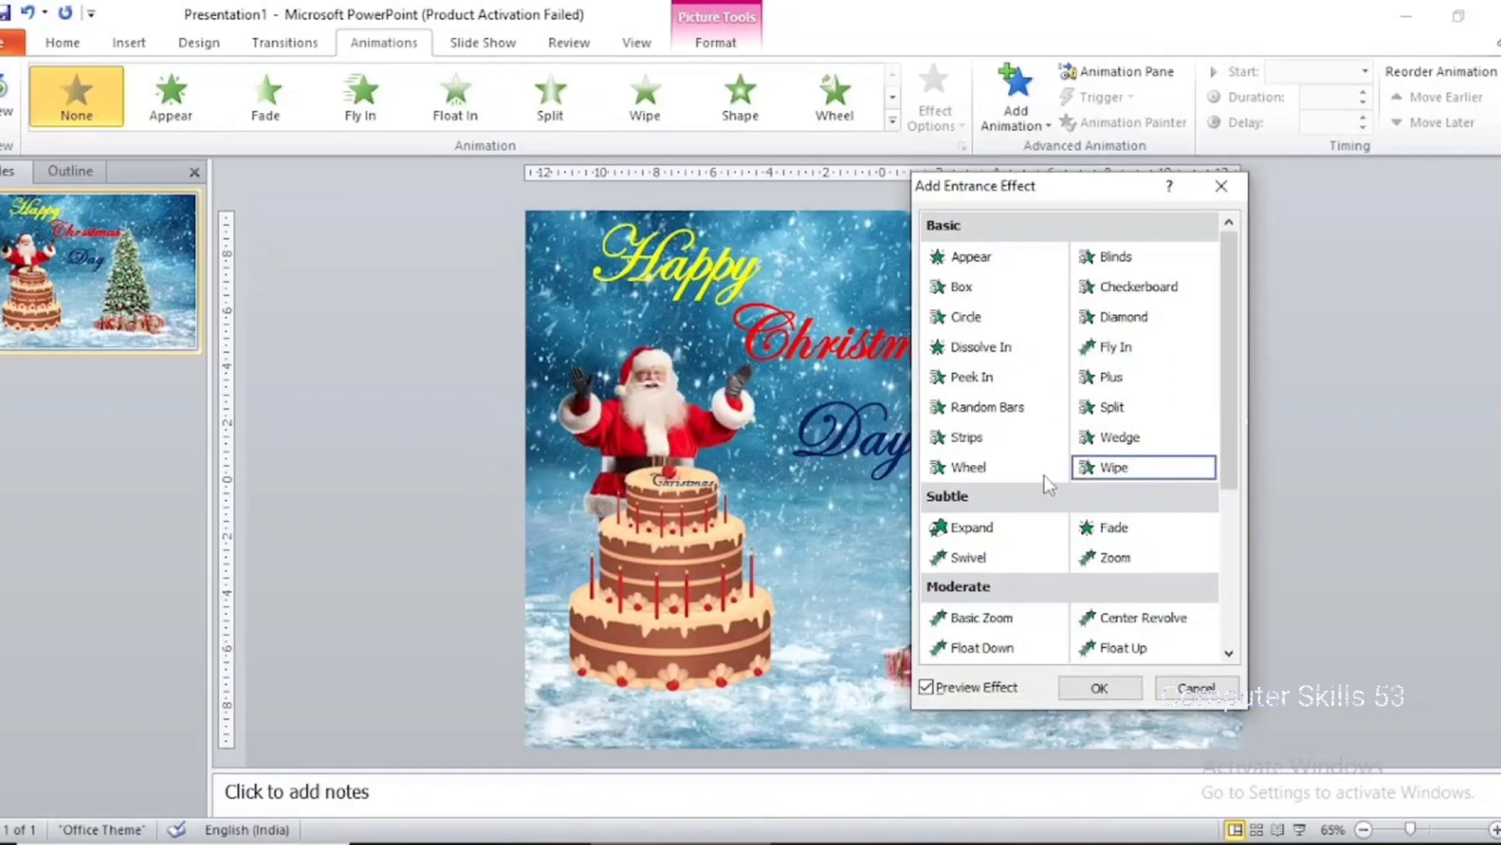
pyautogui.click(1100, 687)
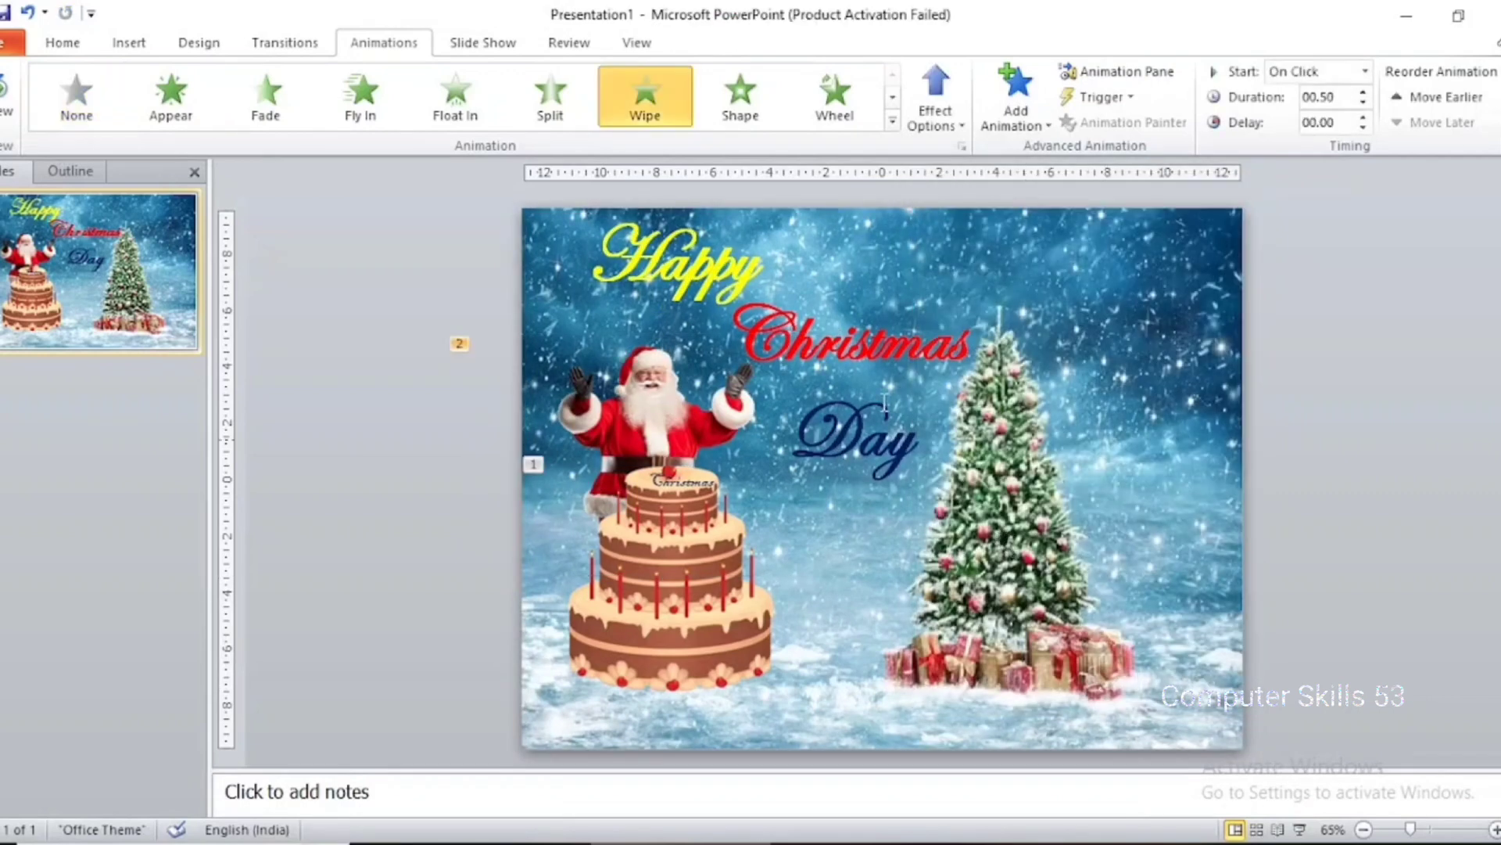
# Add the Drop entrance effect to the "Happy" text after previewing Flip and Float
pyautogui.click(704, 313)
pyautogui.doubleClick(750, 266)
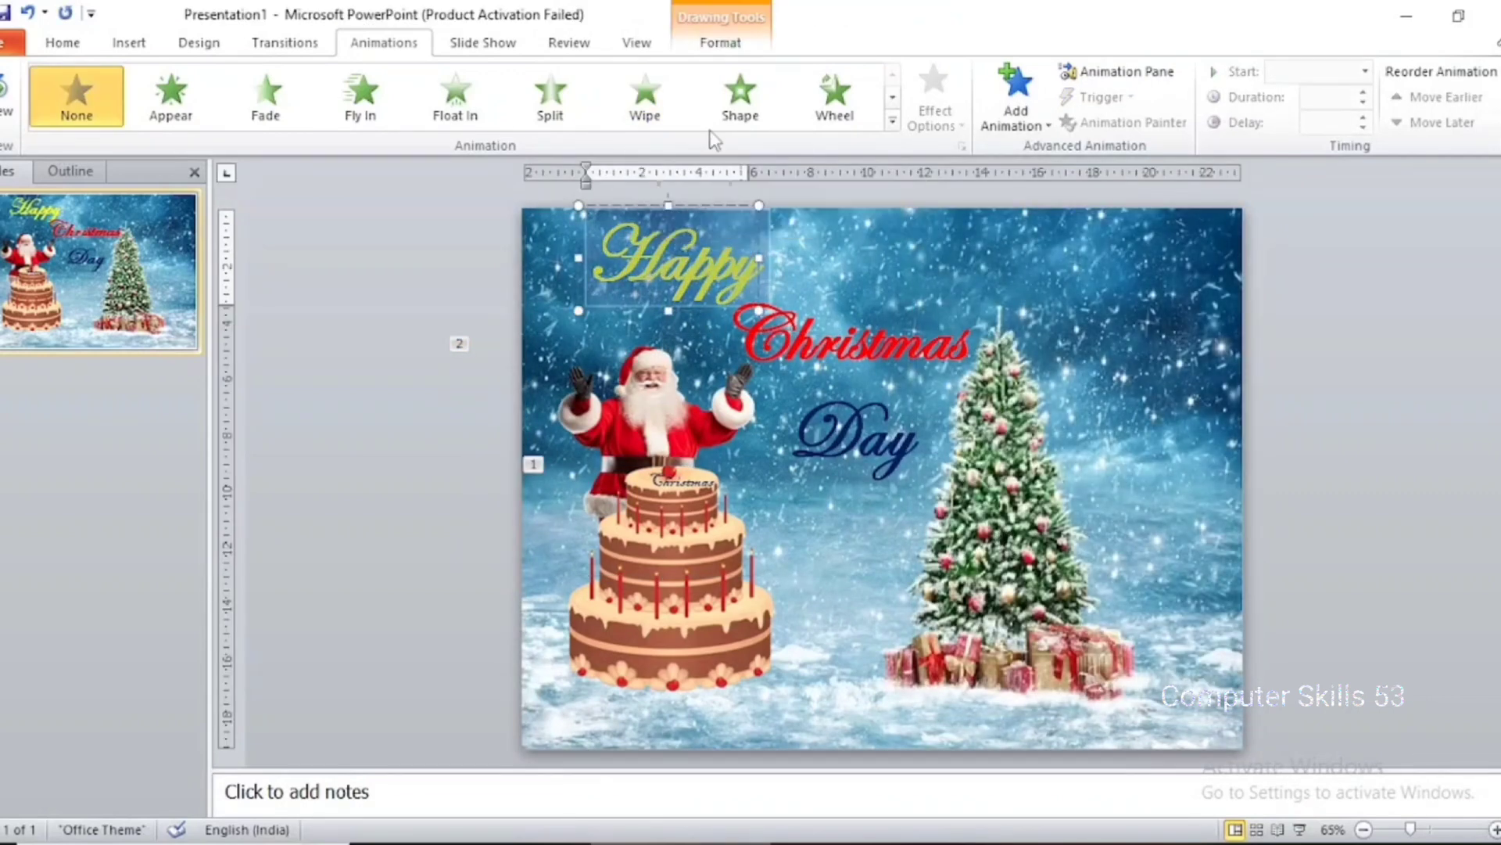
pyautogui.click(1037, 132)
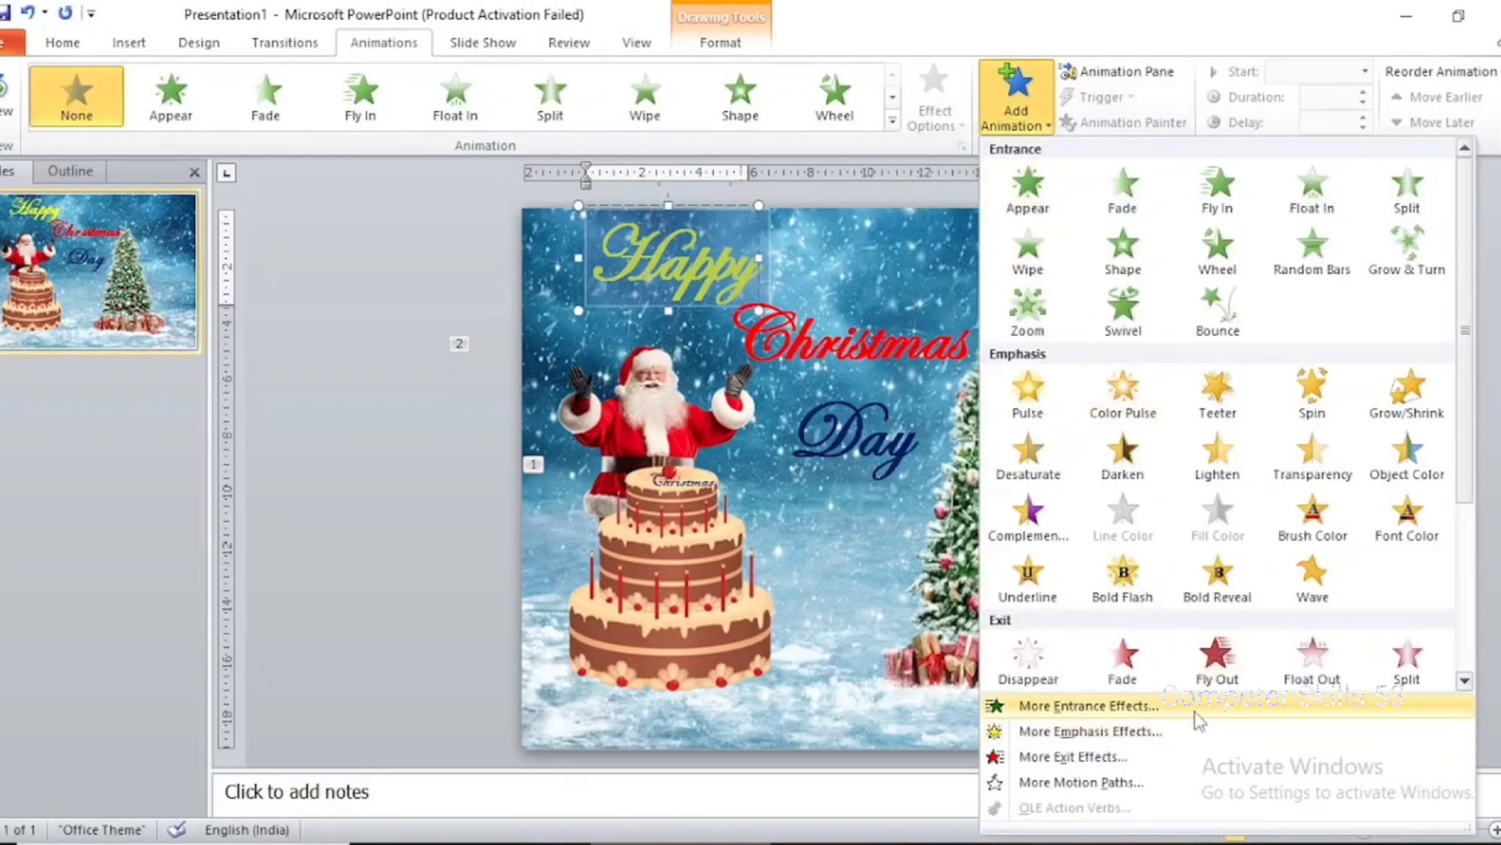
pyautogui.click(1048, 705)
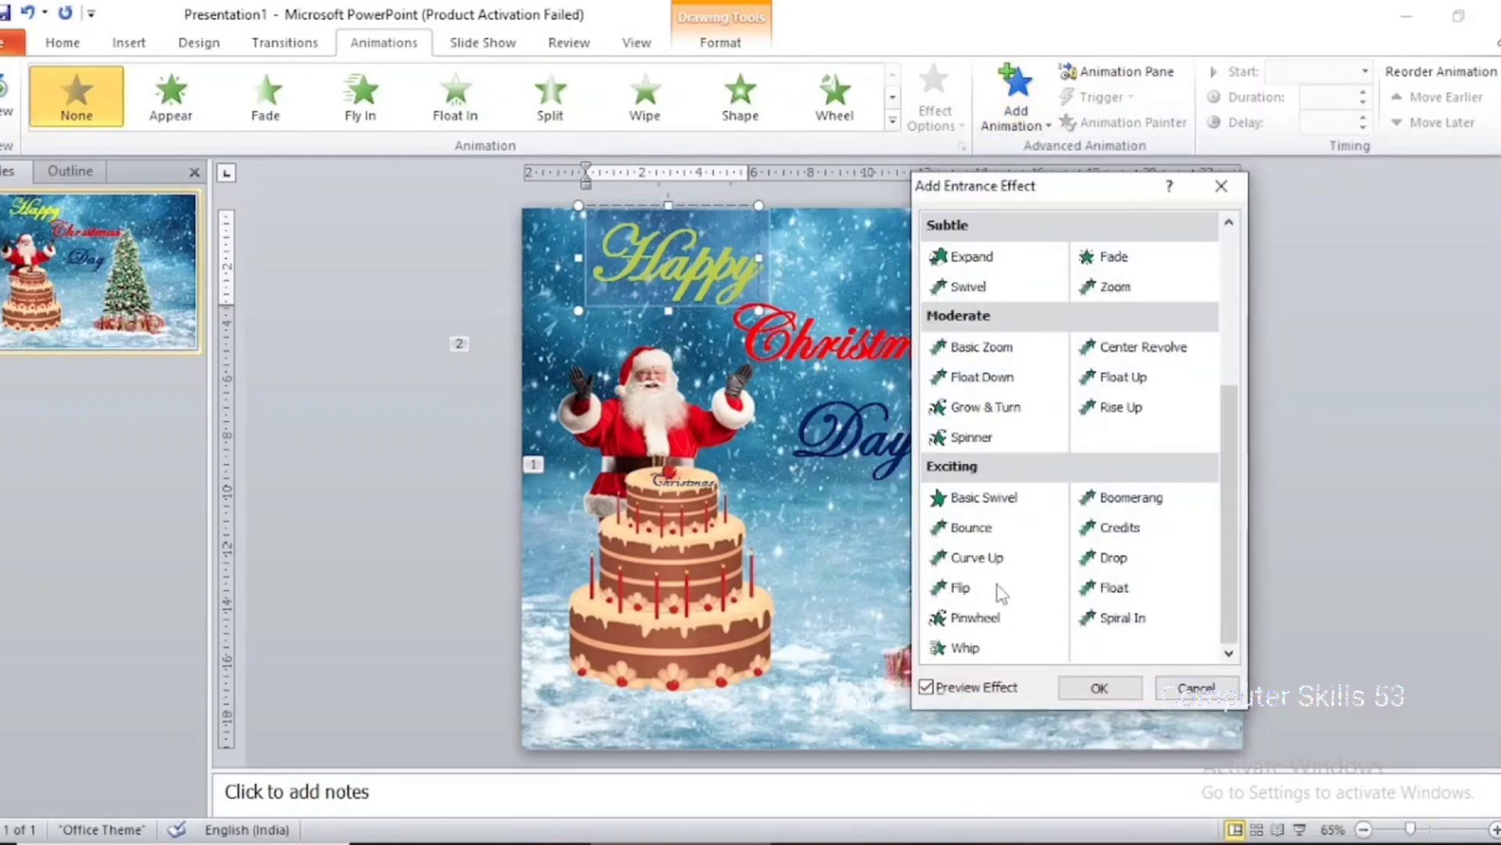
pyautogui.click(1001, 591)
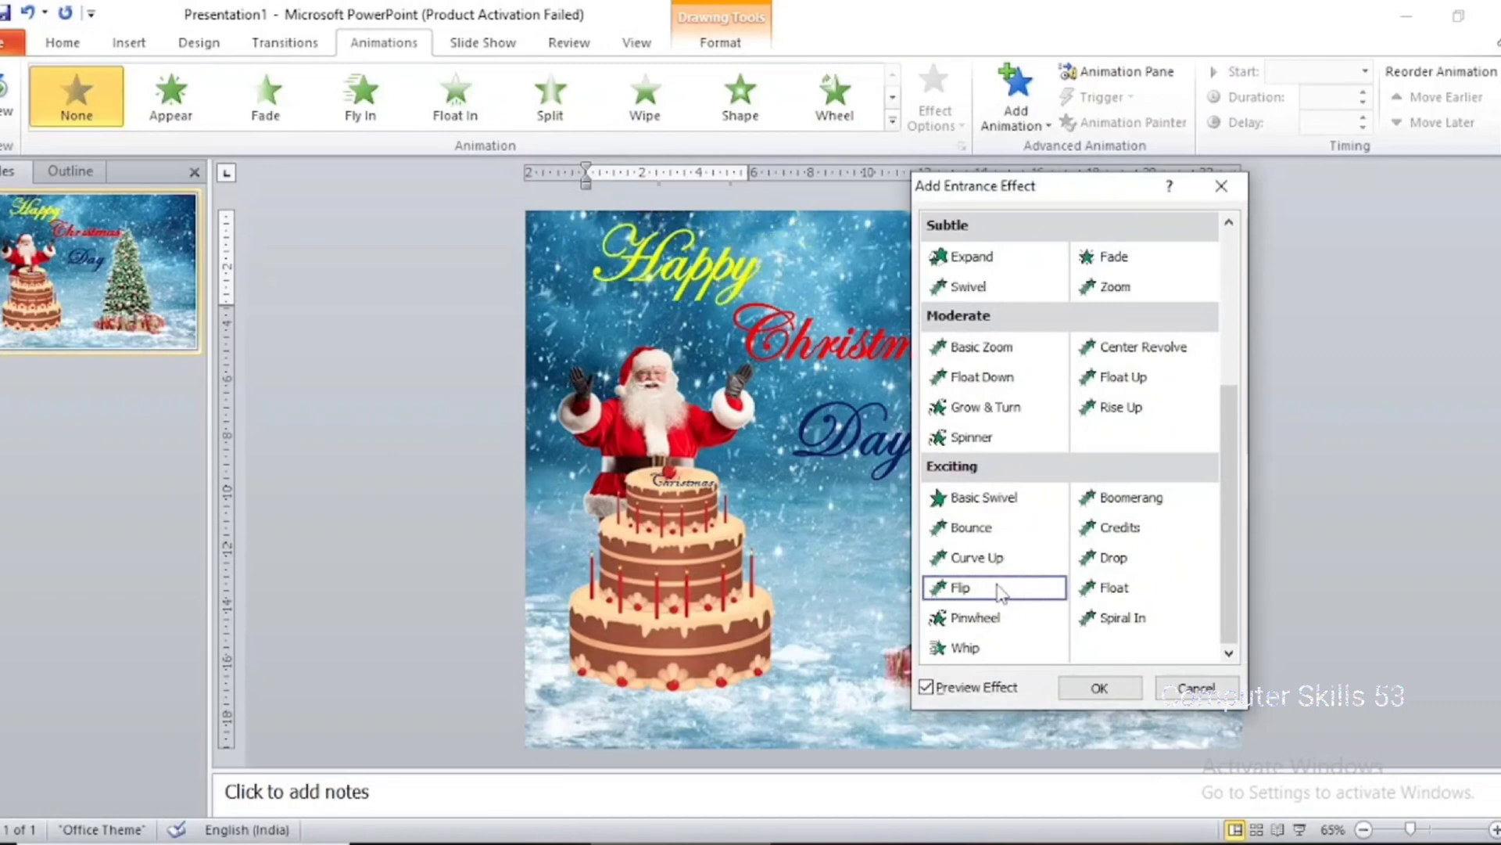
pyautogui.click(1120, 588)
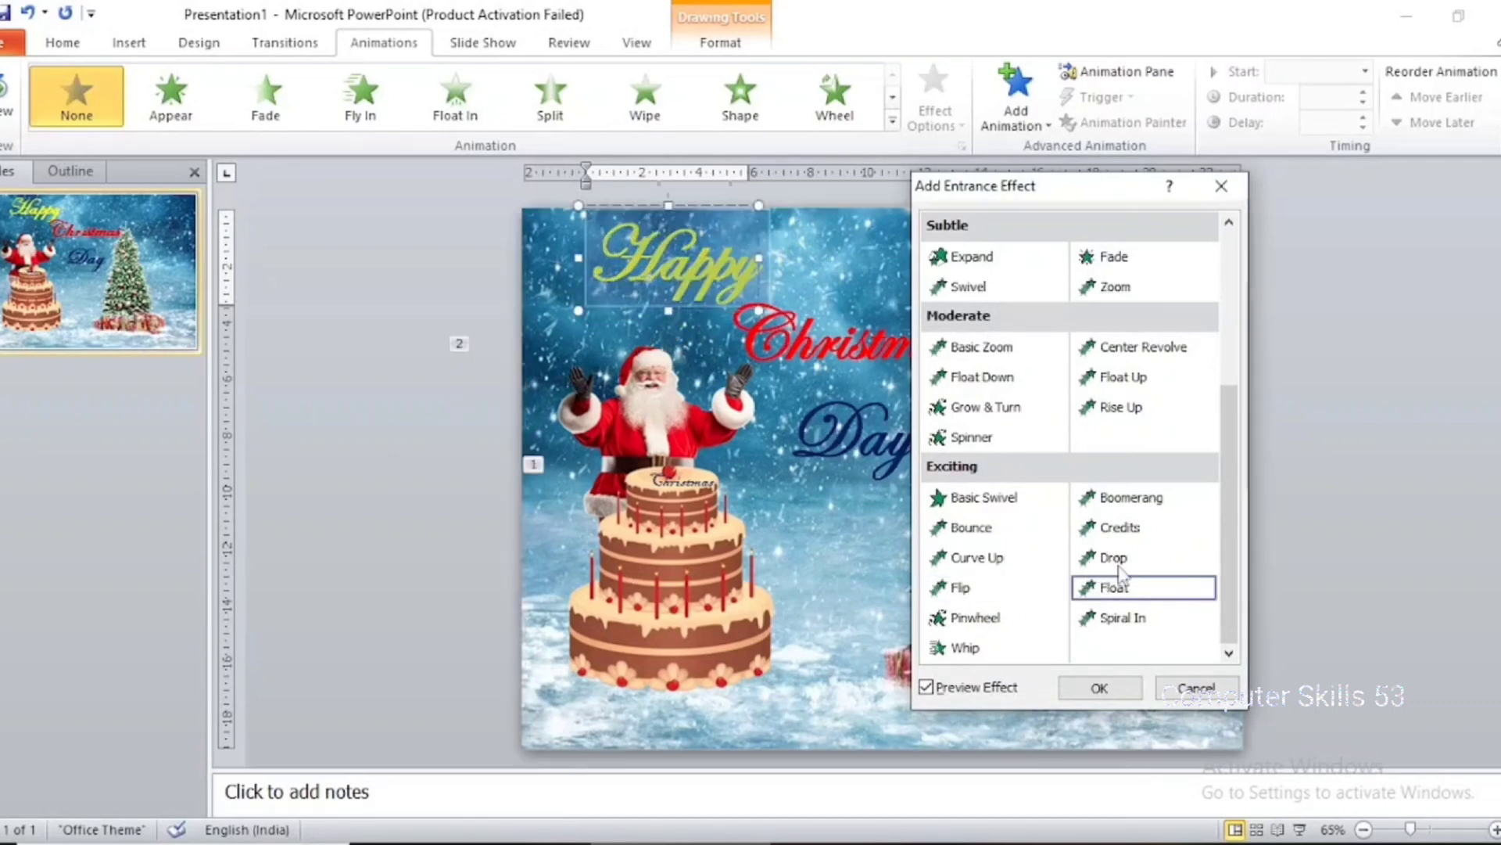
pyautogui.click(1123, 571)
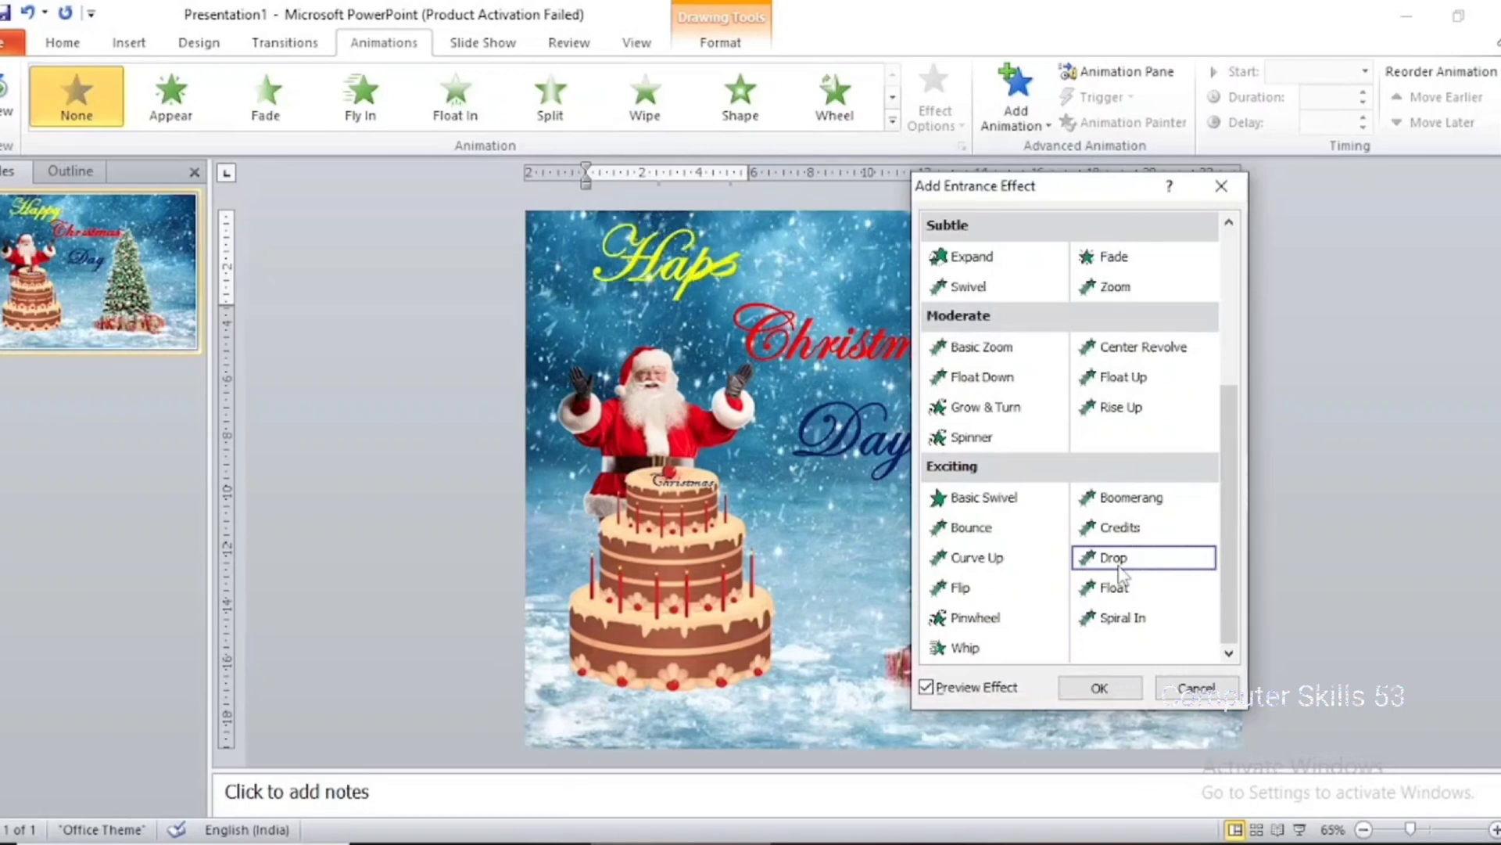
pyautogui.click(1100, 688)
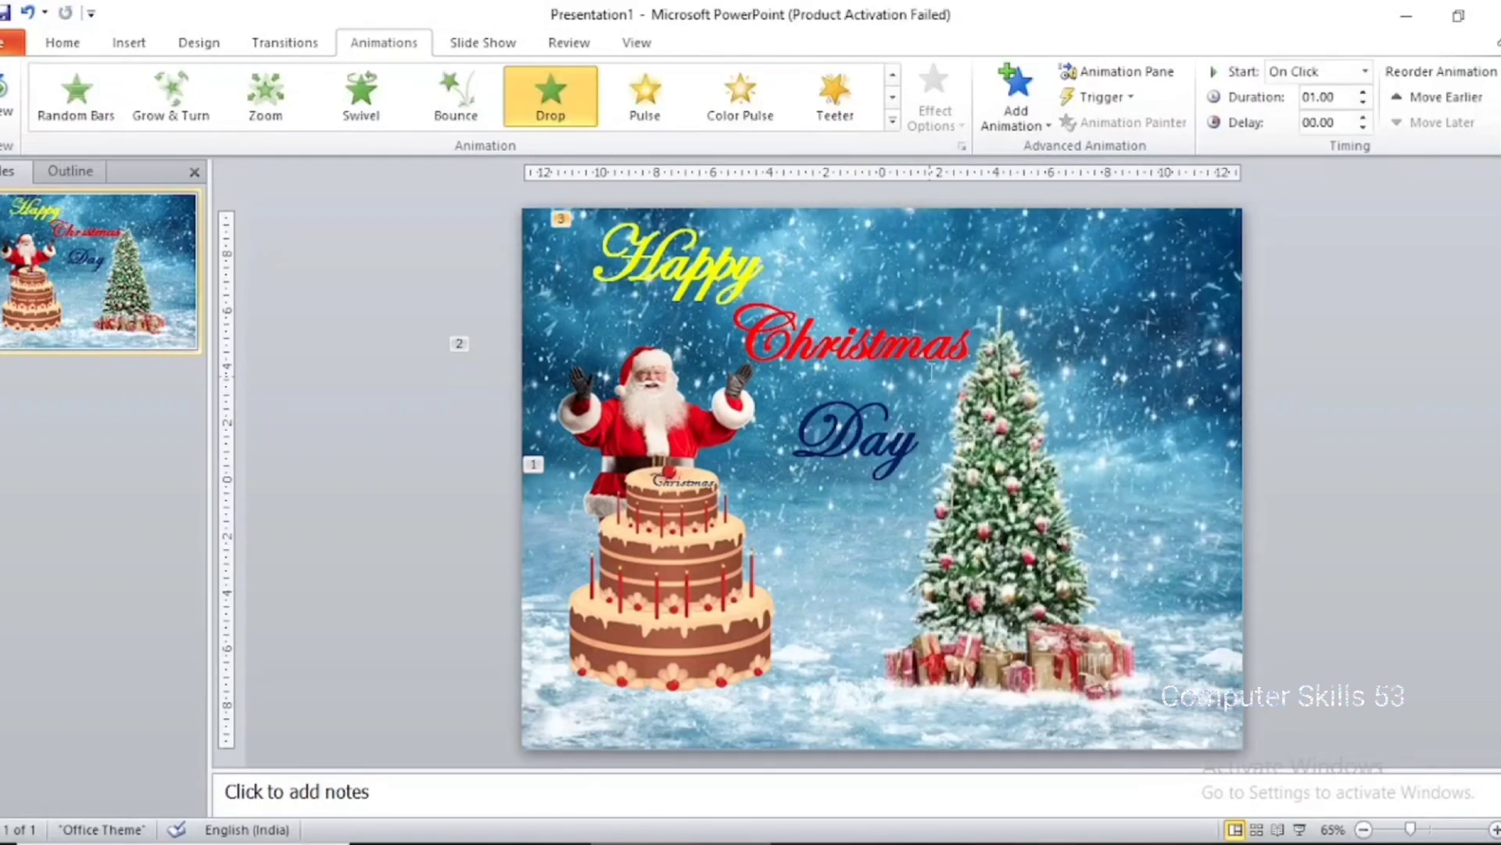
# Add the Flip entrance effect to the "Christmas" text after previewing Curve Up
pyautogui.click(932, 371)
pyautogui.moveTo(950, 348); pyautogui.dragTo(847, 348)
pyautogui.click(919, 366)
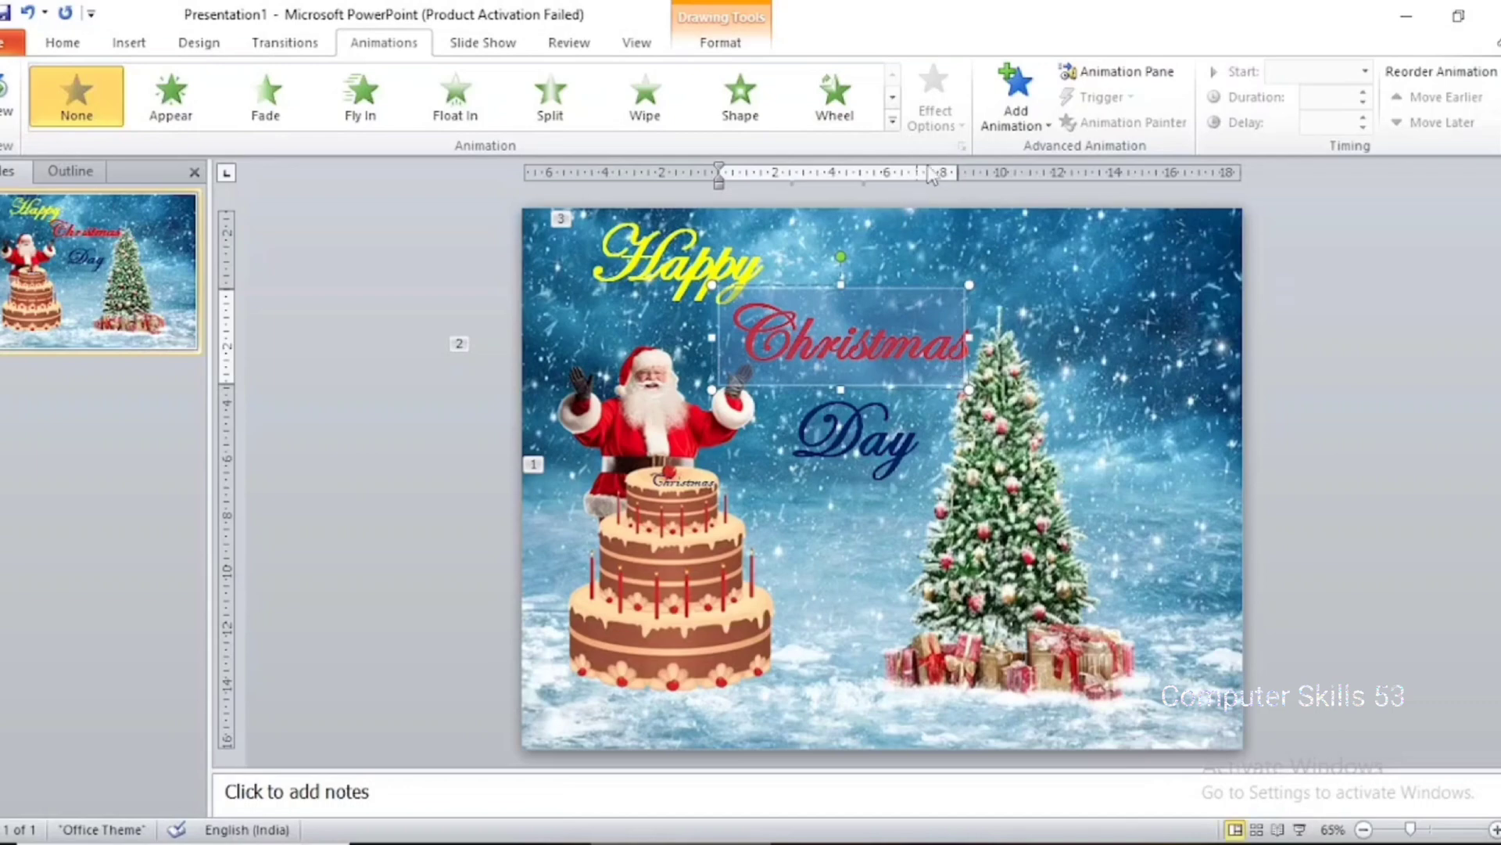
pyautogui.click(1016, 98)
pyautogui.click(1217, 707)
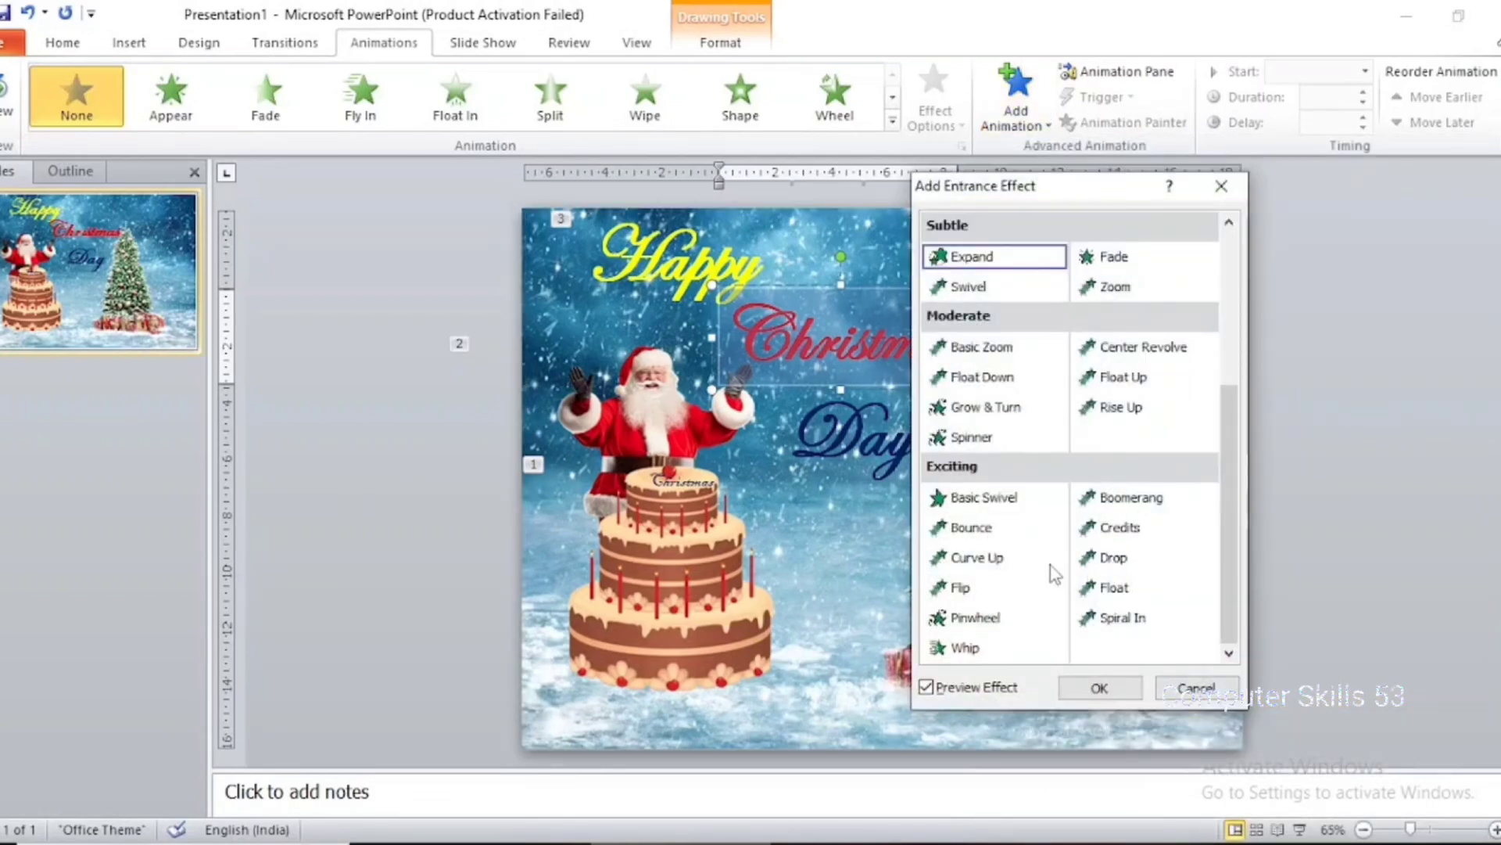
pyautogui.click(1014, 566)
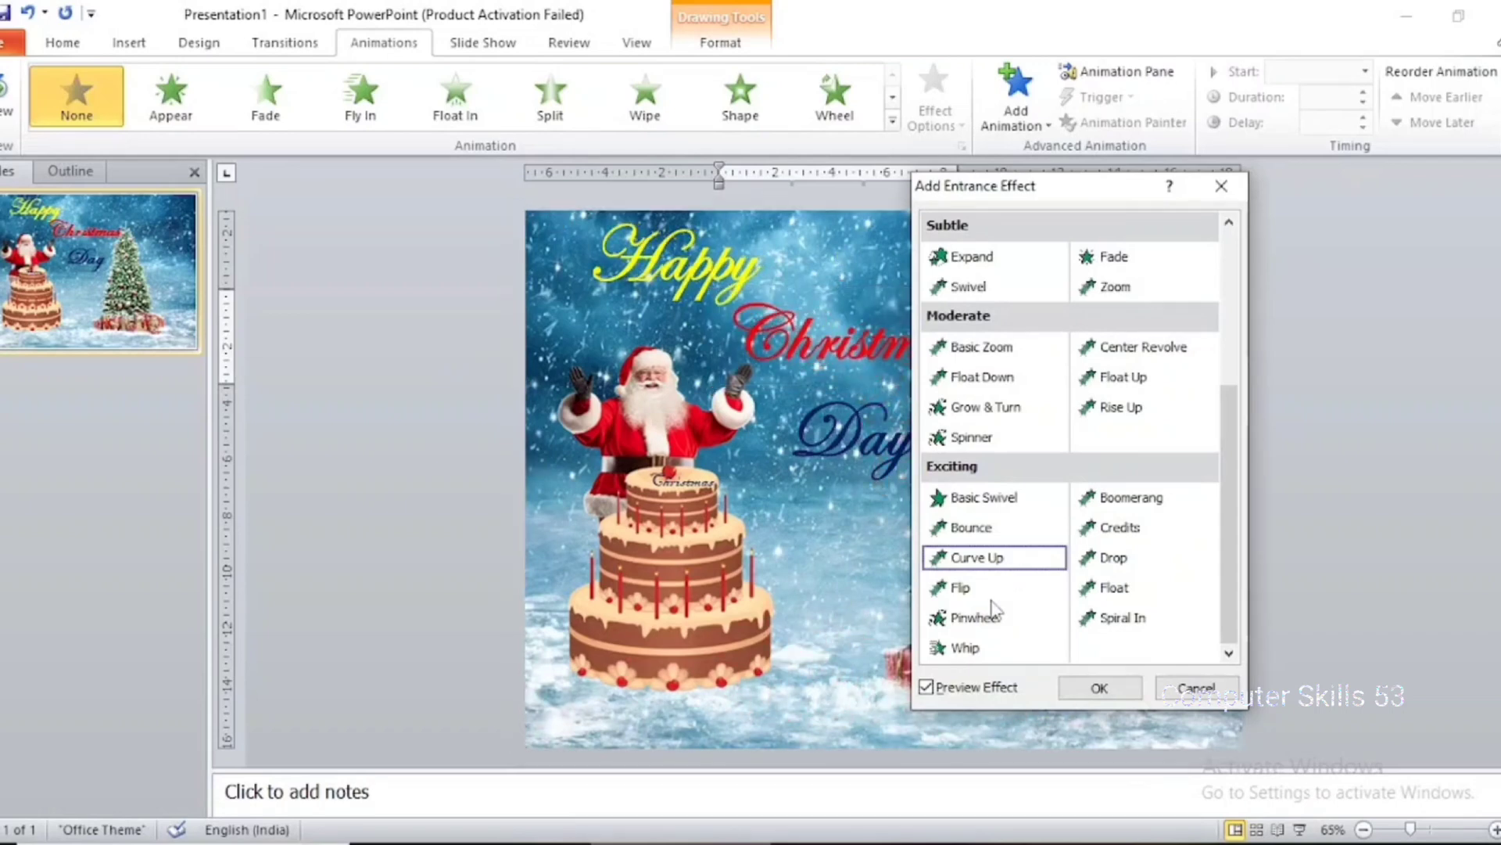
pyautogui.click(992, 592)
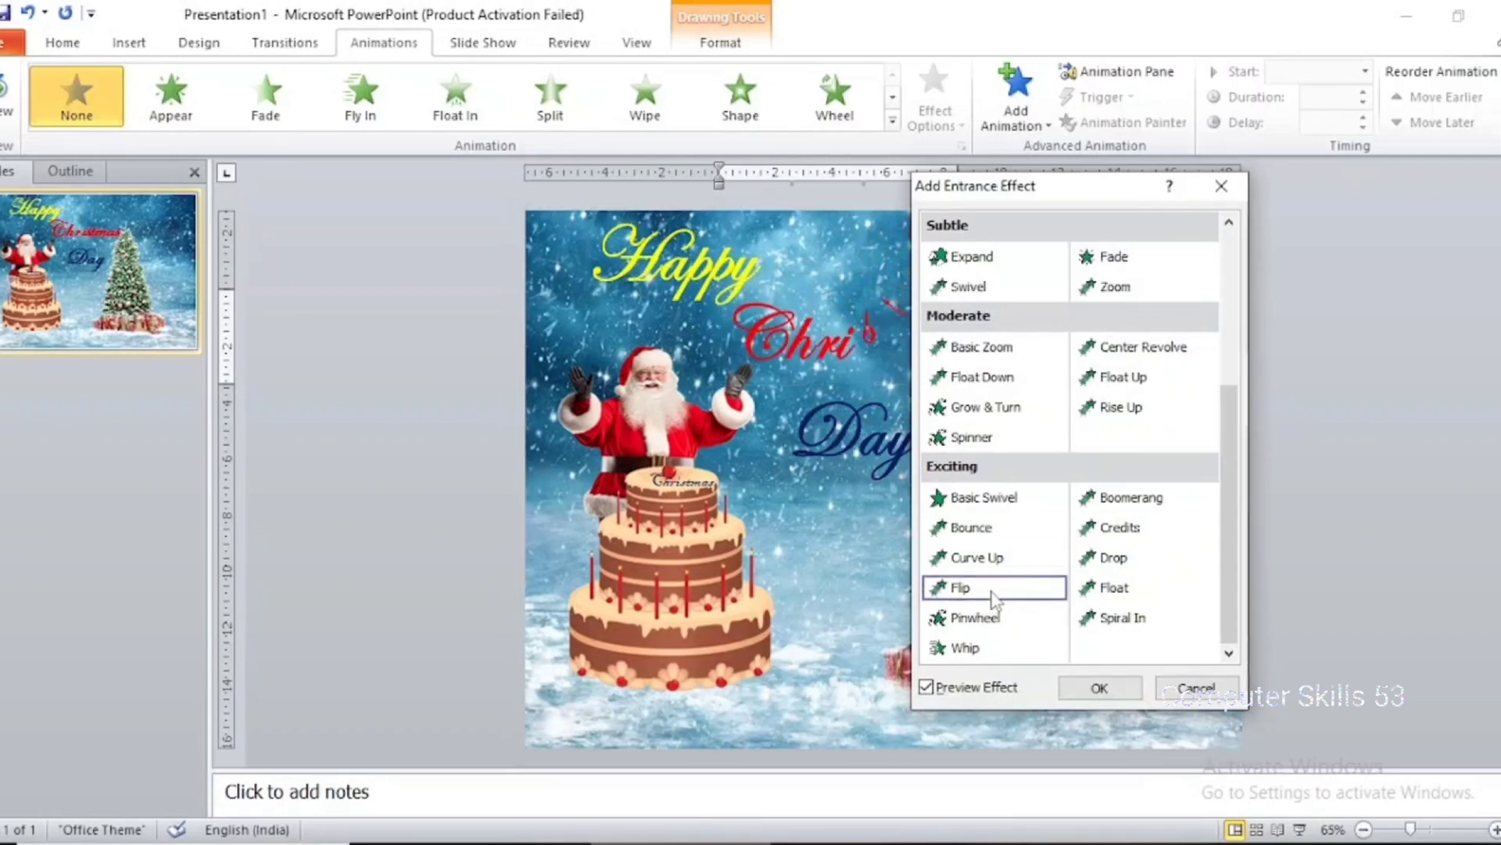
pyautogui.click(1099, 688)
# Add the Whip entrance effect to the "Day" text after previewing Pinwheel and Spiral In
pyautogui.click(896, 468)
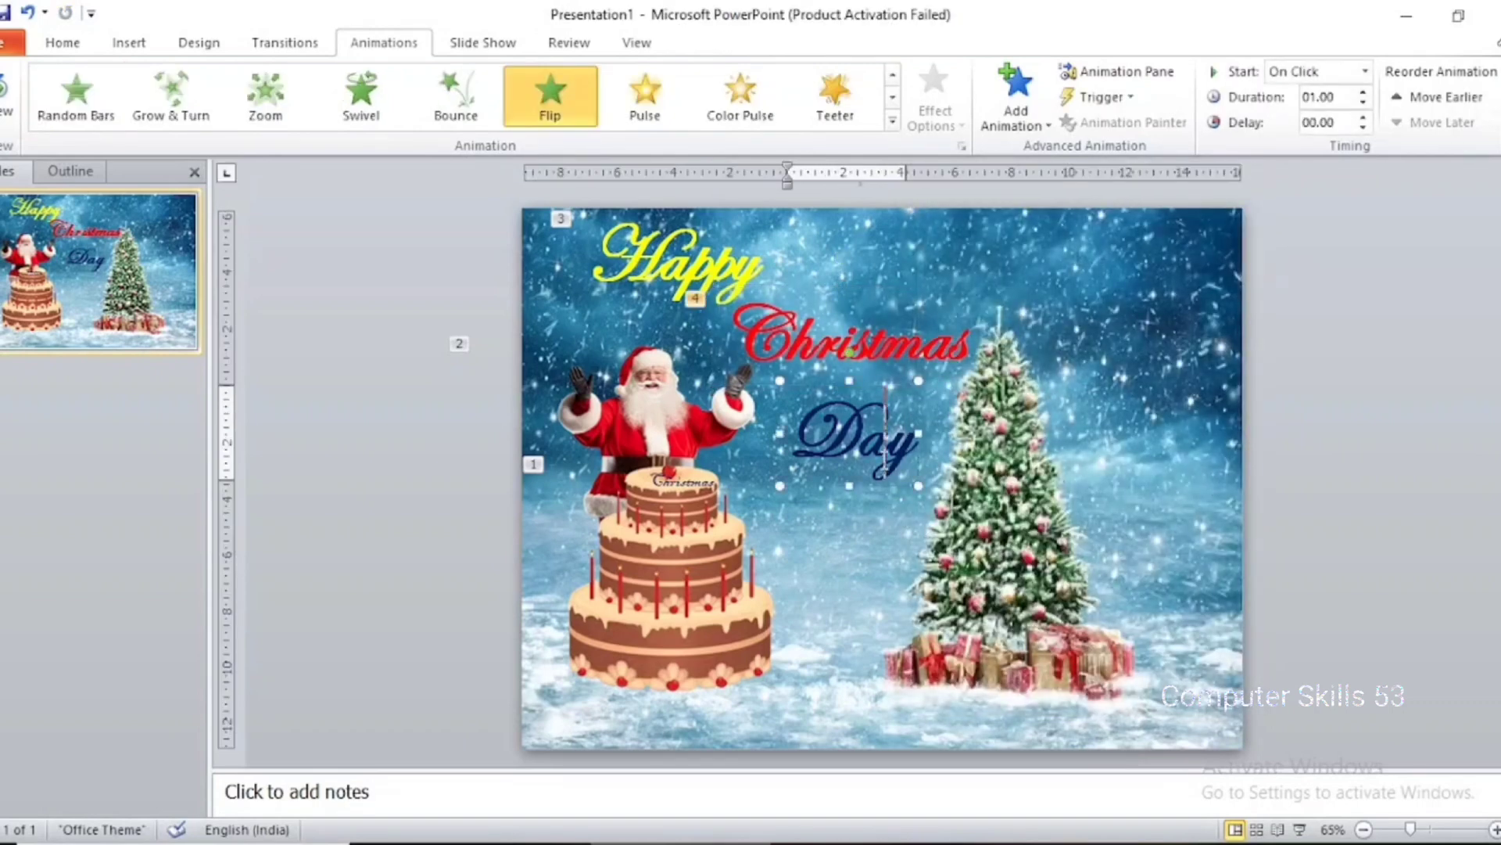
pyautogui.doubleClick(897, 462)
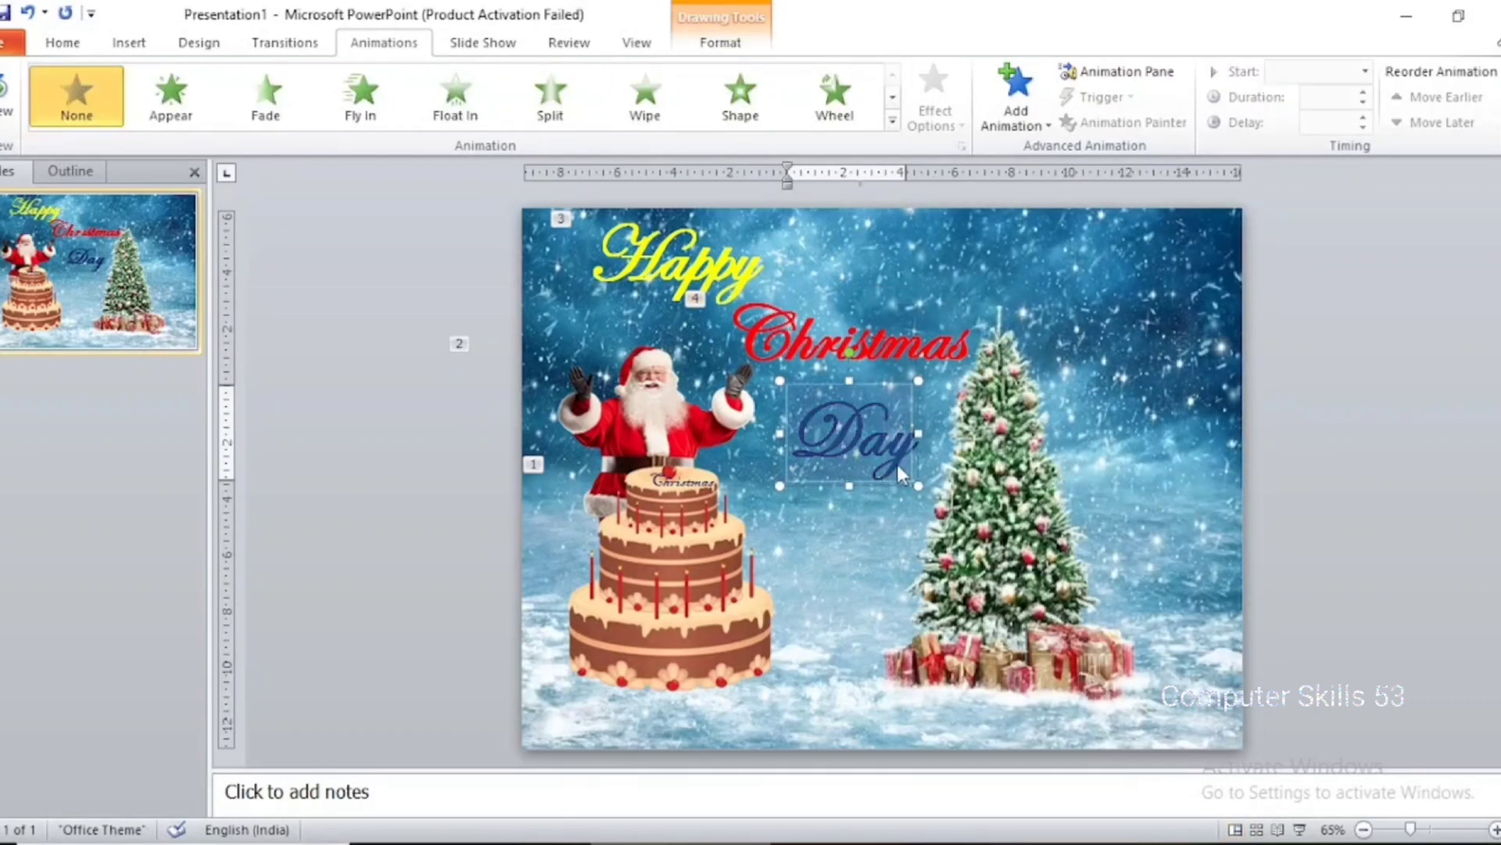
pyautogui.click(1015, 95)
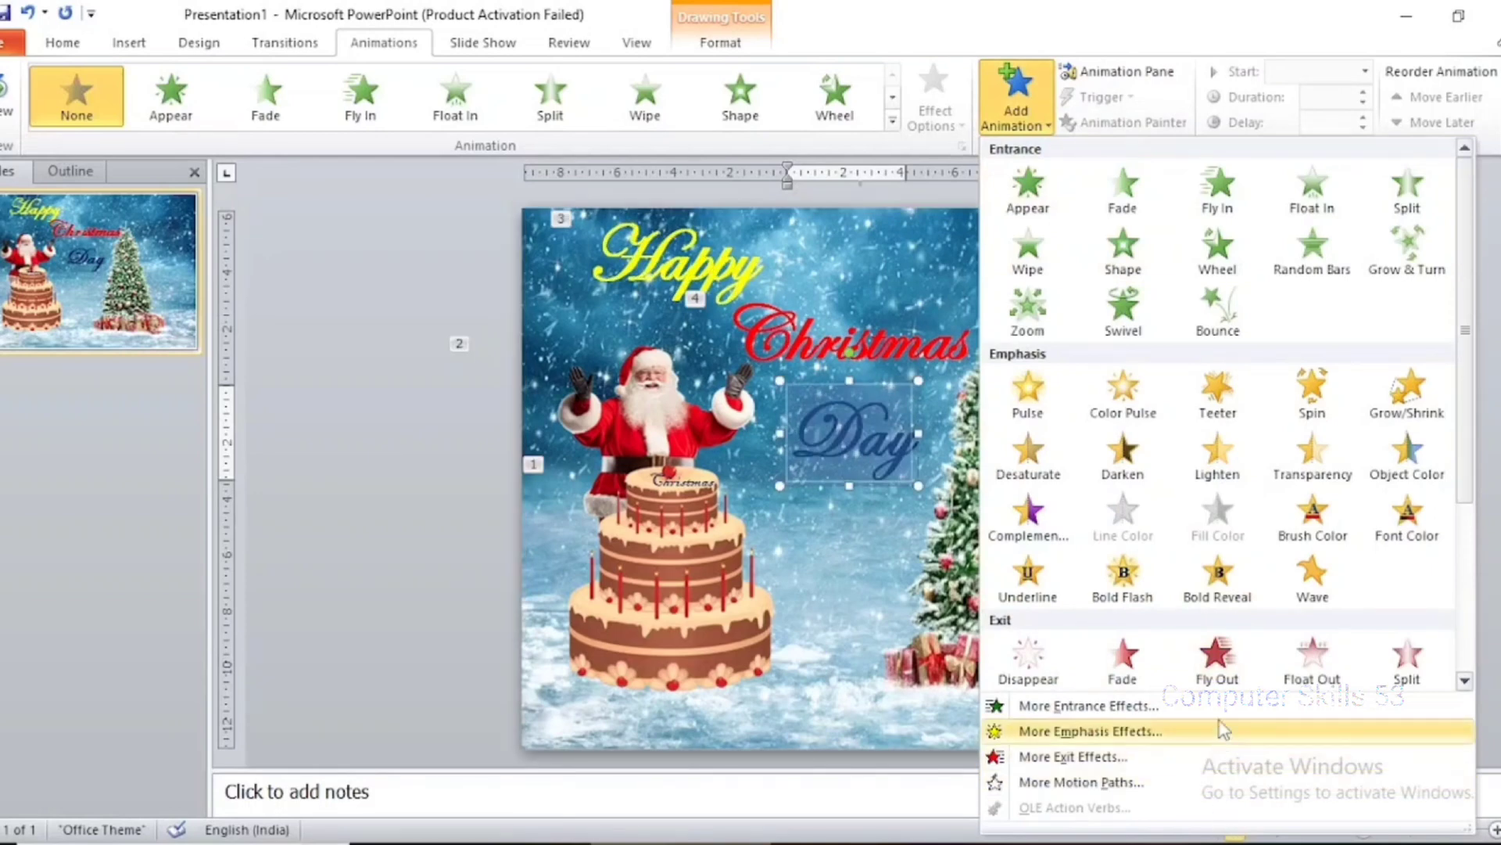
pyautogui.click(1224, 706)
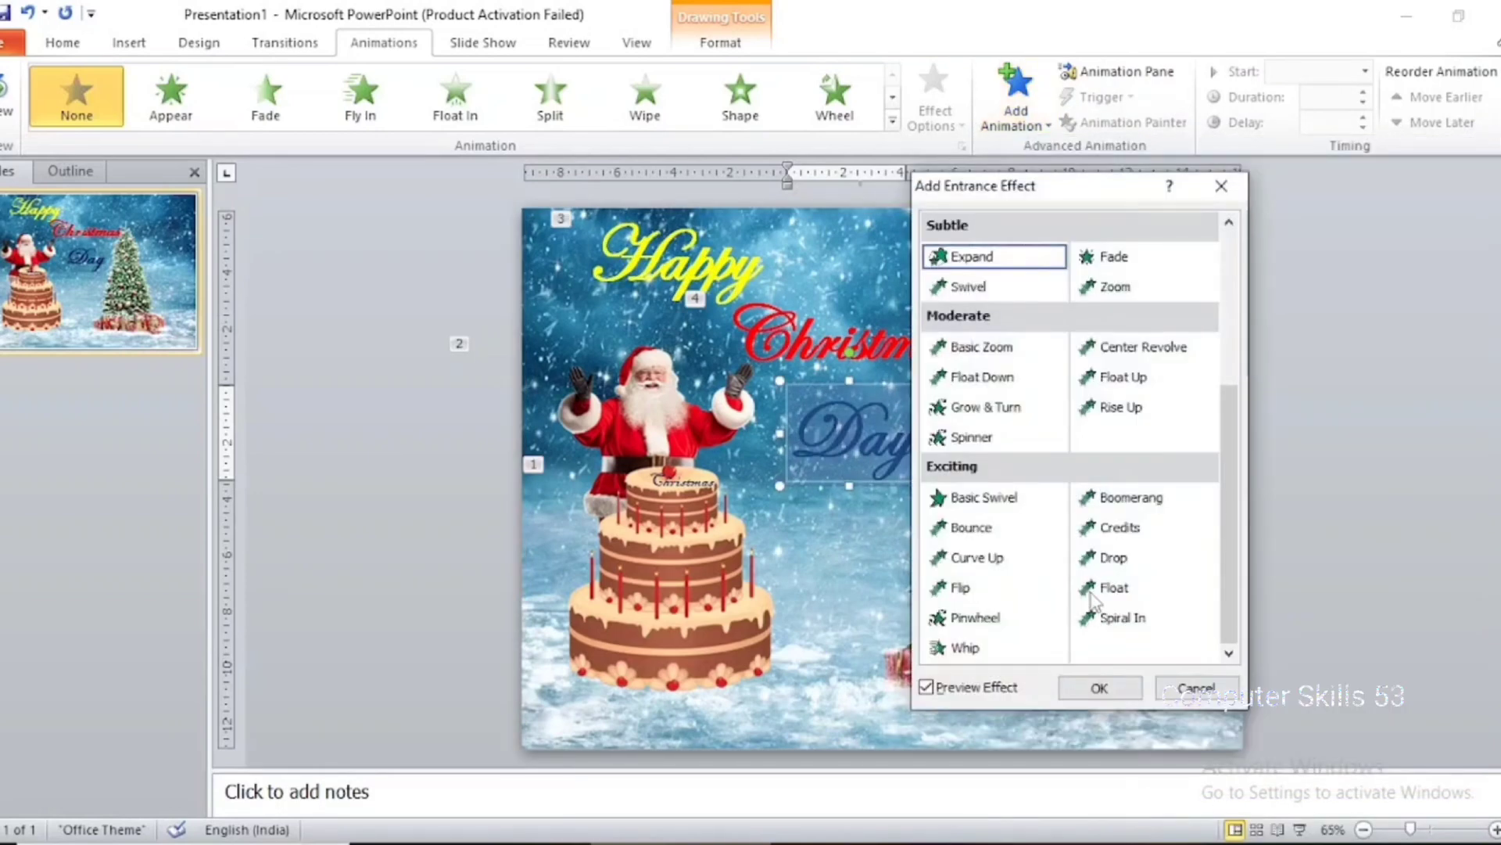
pyautogui.click(1005, 653)
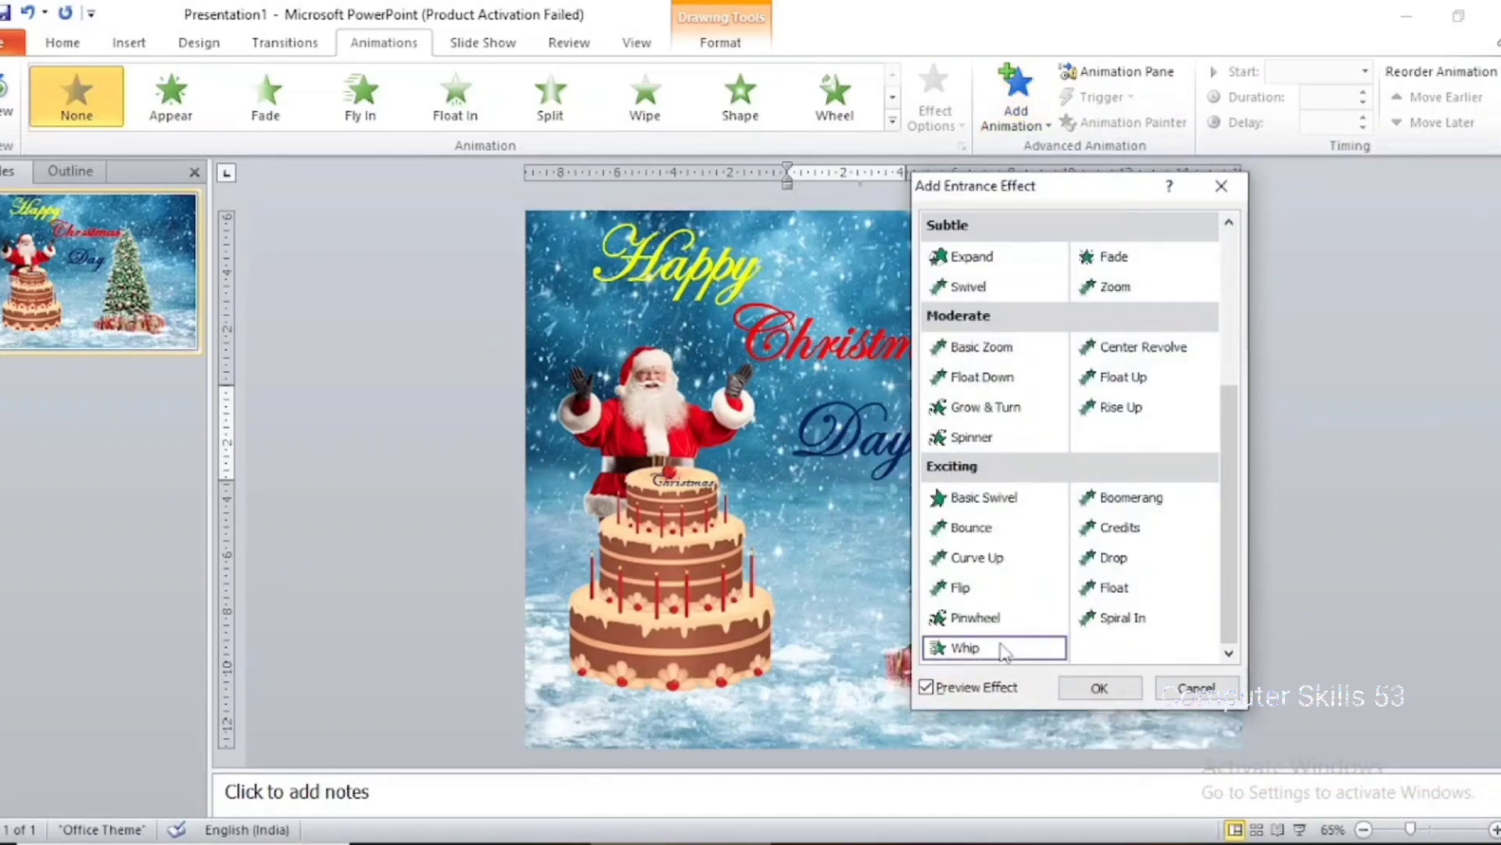
pyautogui.click(1004, 623)
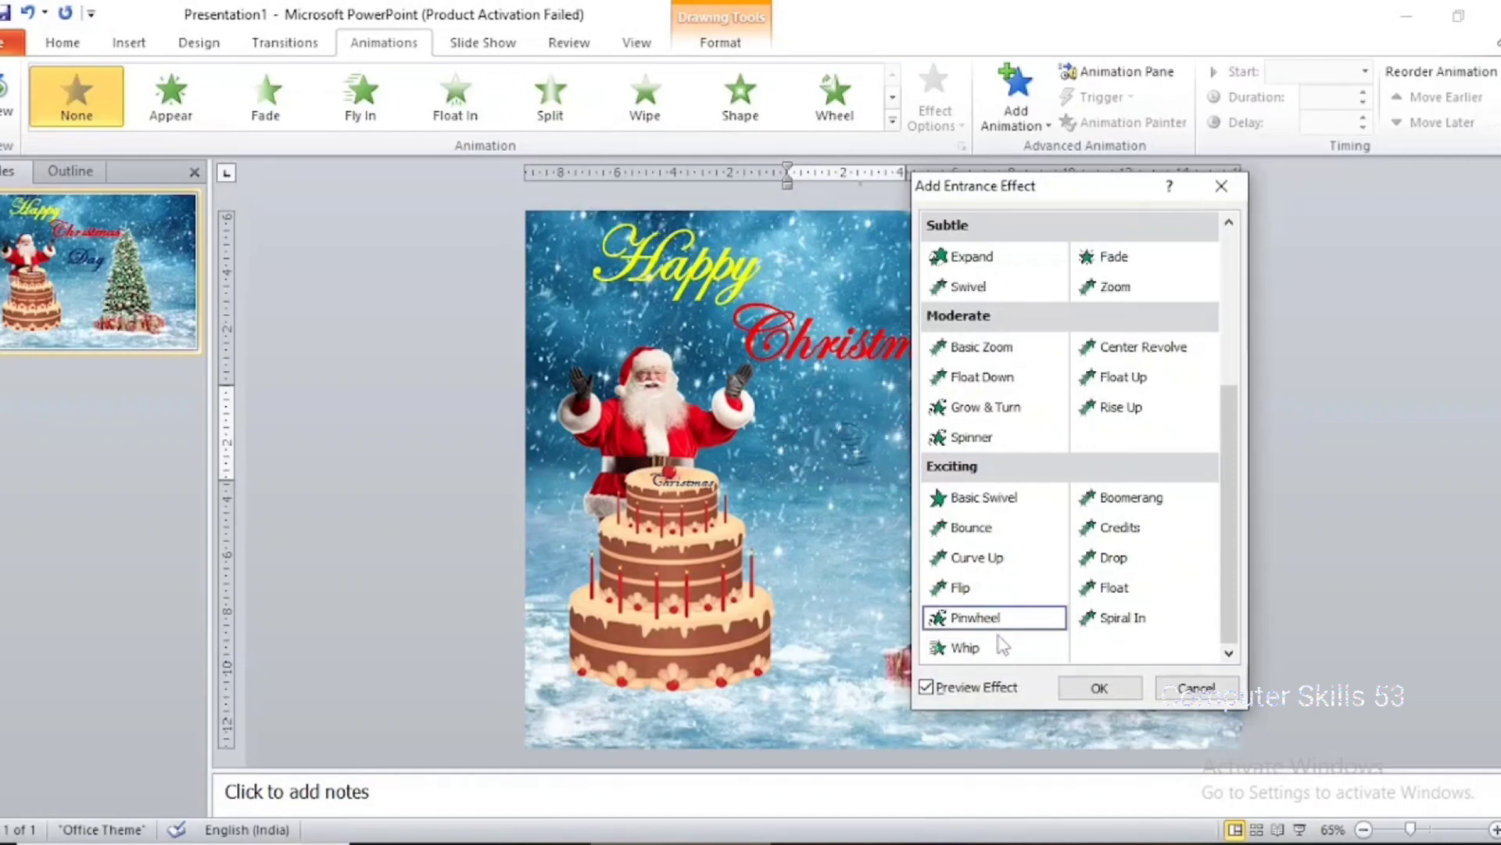
pyautogui.click(1004, 648)
pyautogui.click(1180, 618)
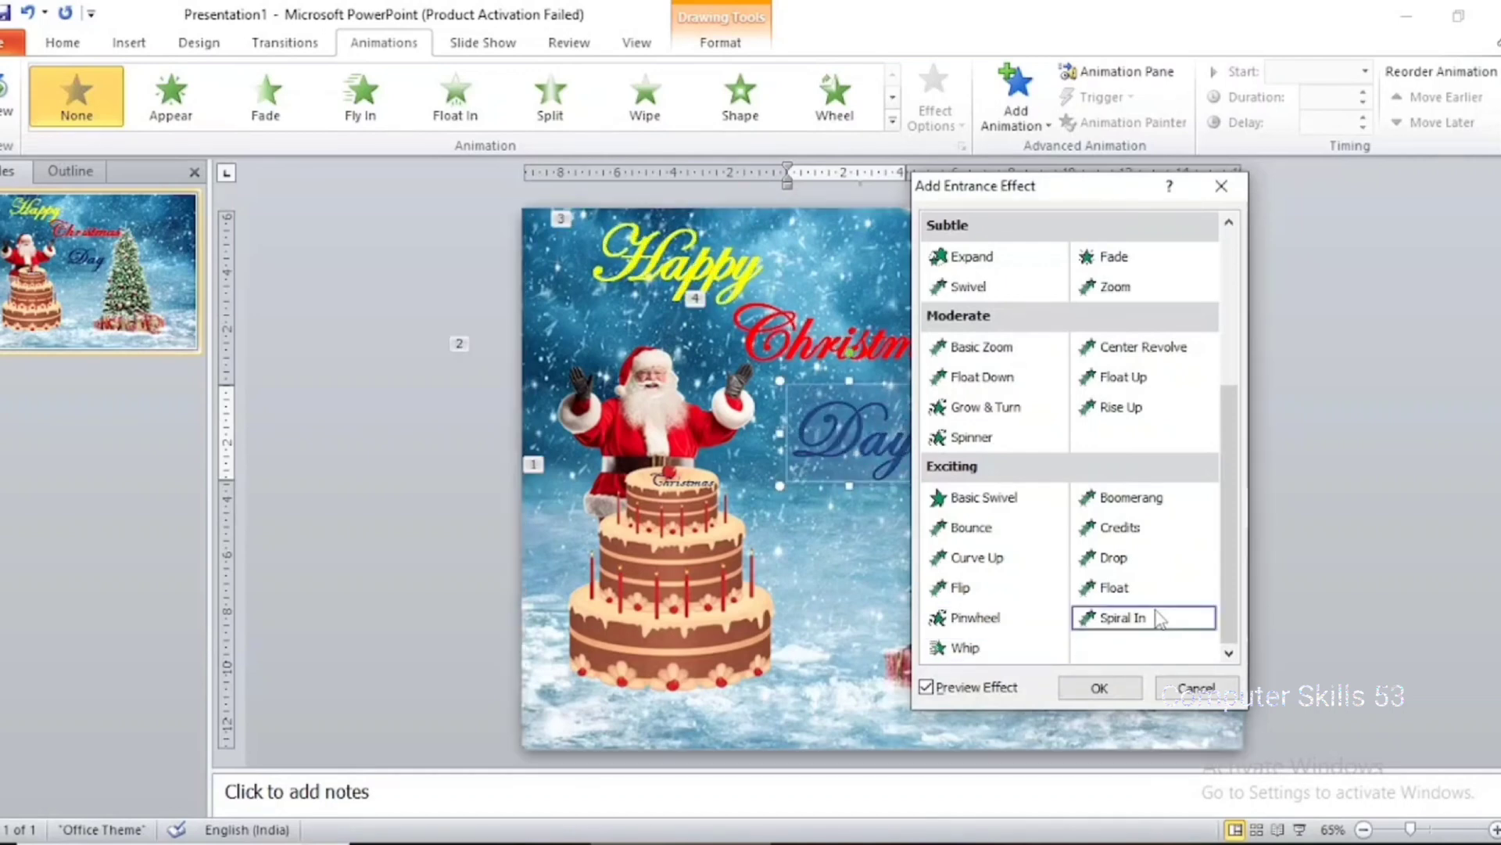
pyautogui.click(992, 646)
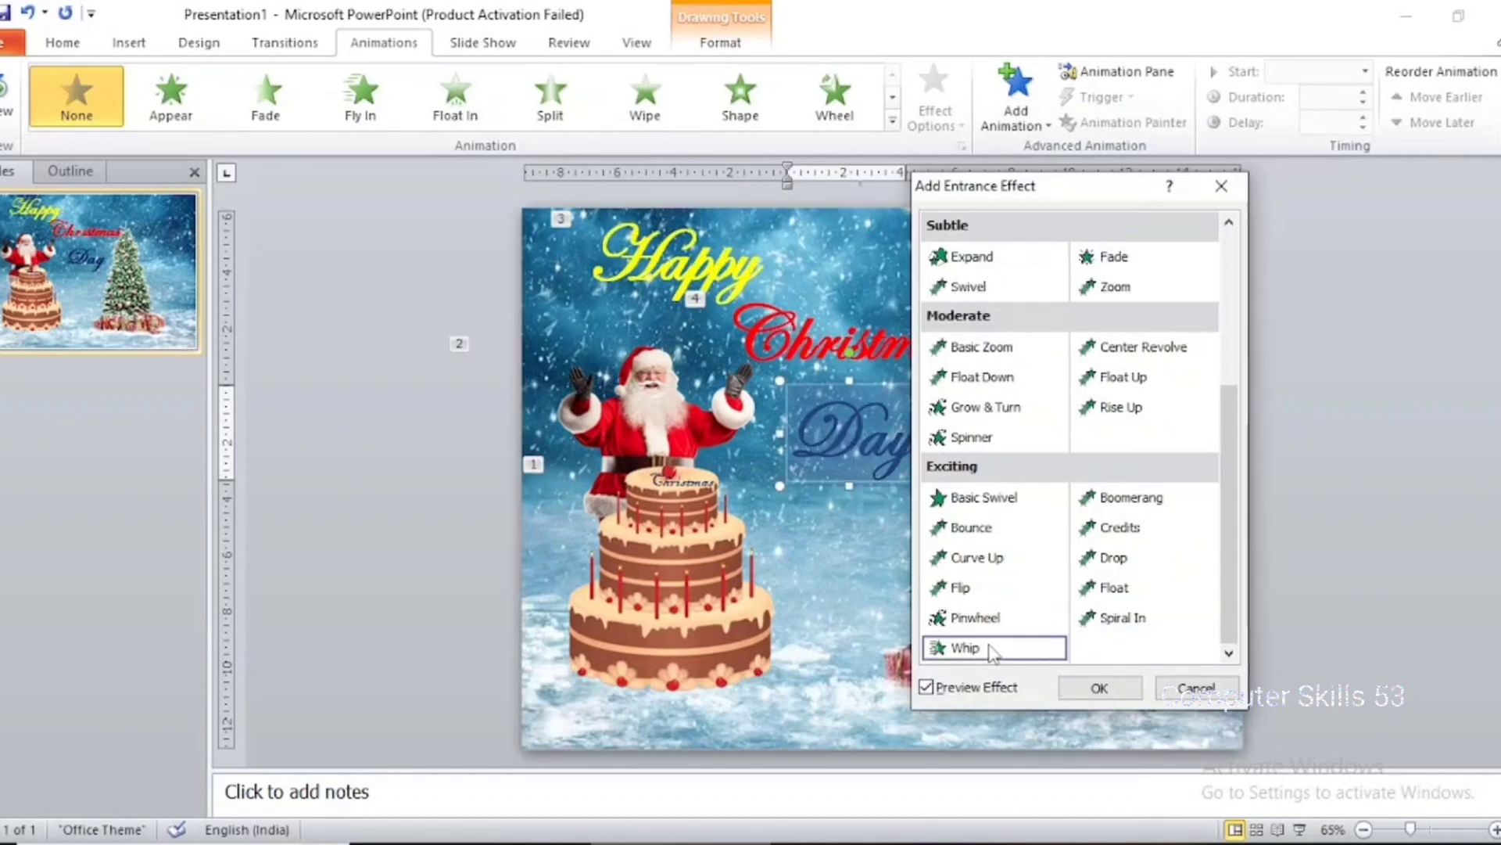
pyautogui.click(1100, 689)
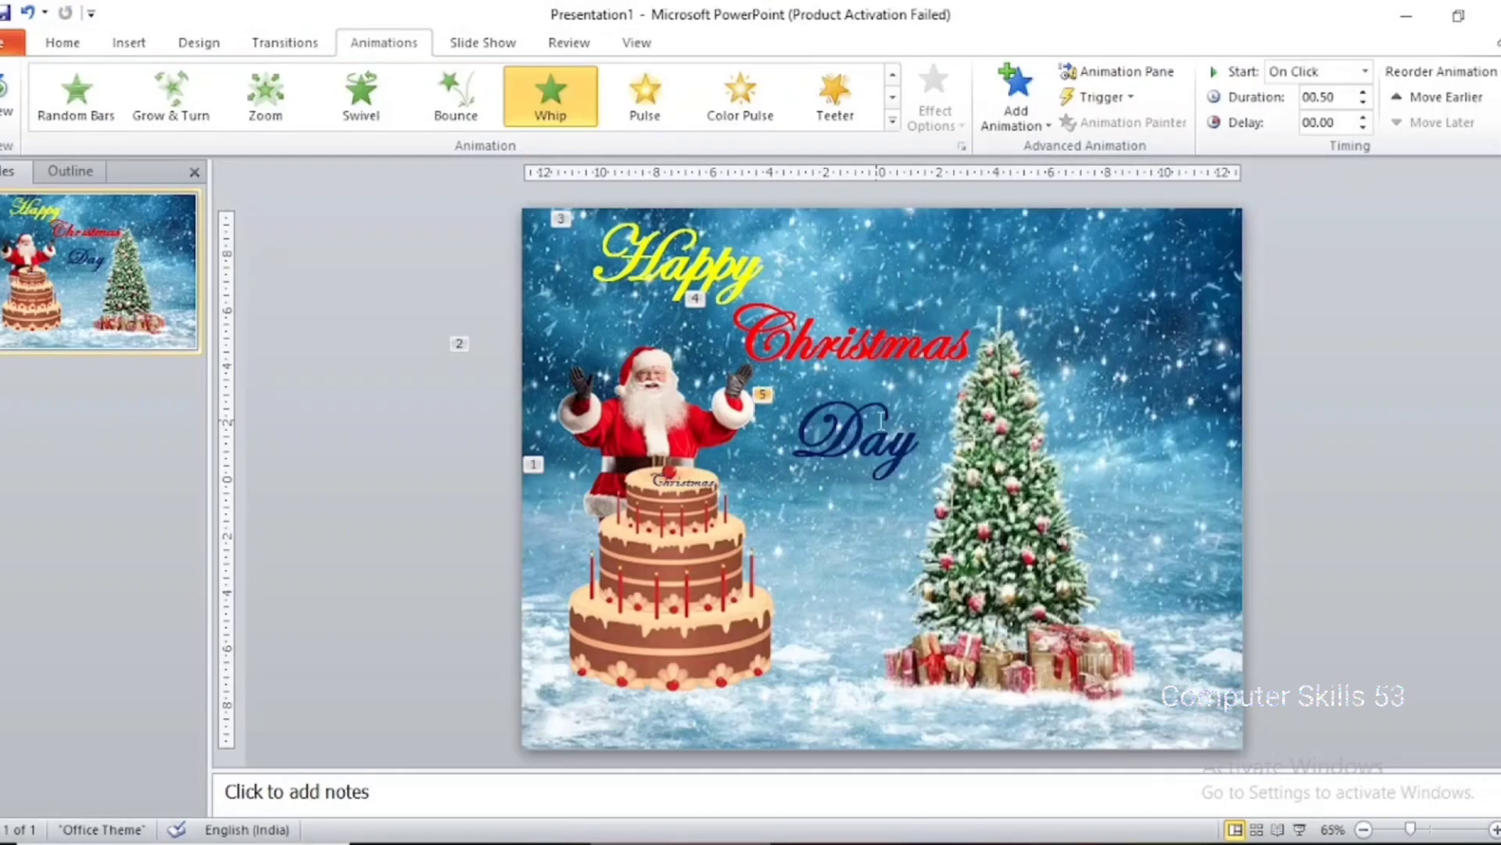
# Show the animation list and set the cake picture's Float Up effect to start After Previous with a duration of 2 seconds (Medium)
pyautogui.click(674, 554)
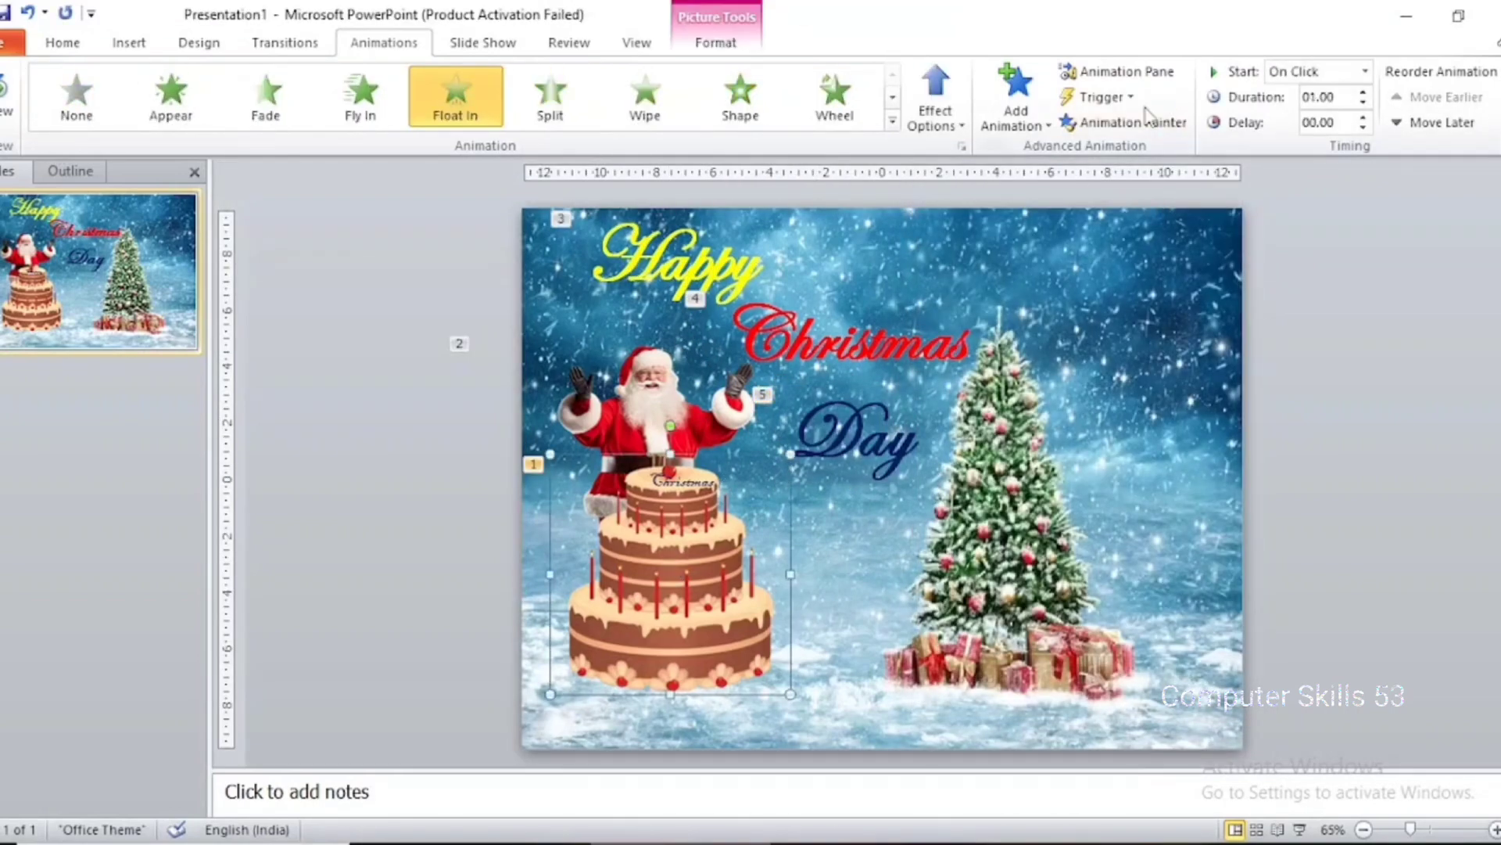
pyautogui.click(1126, 71)
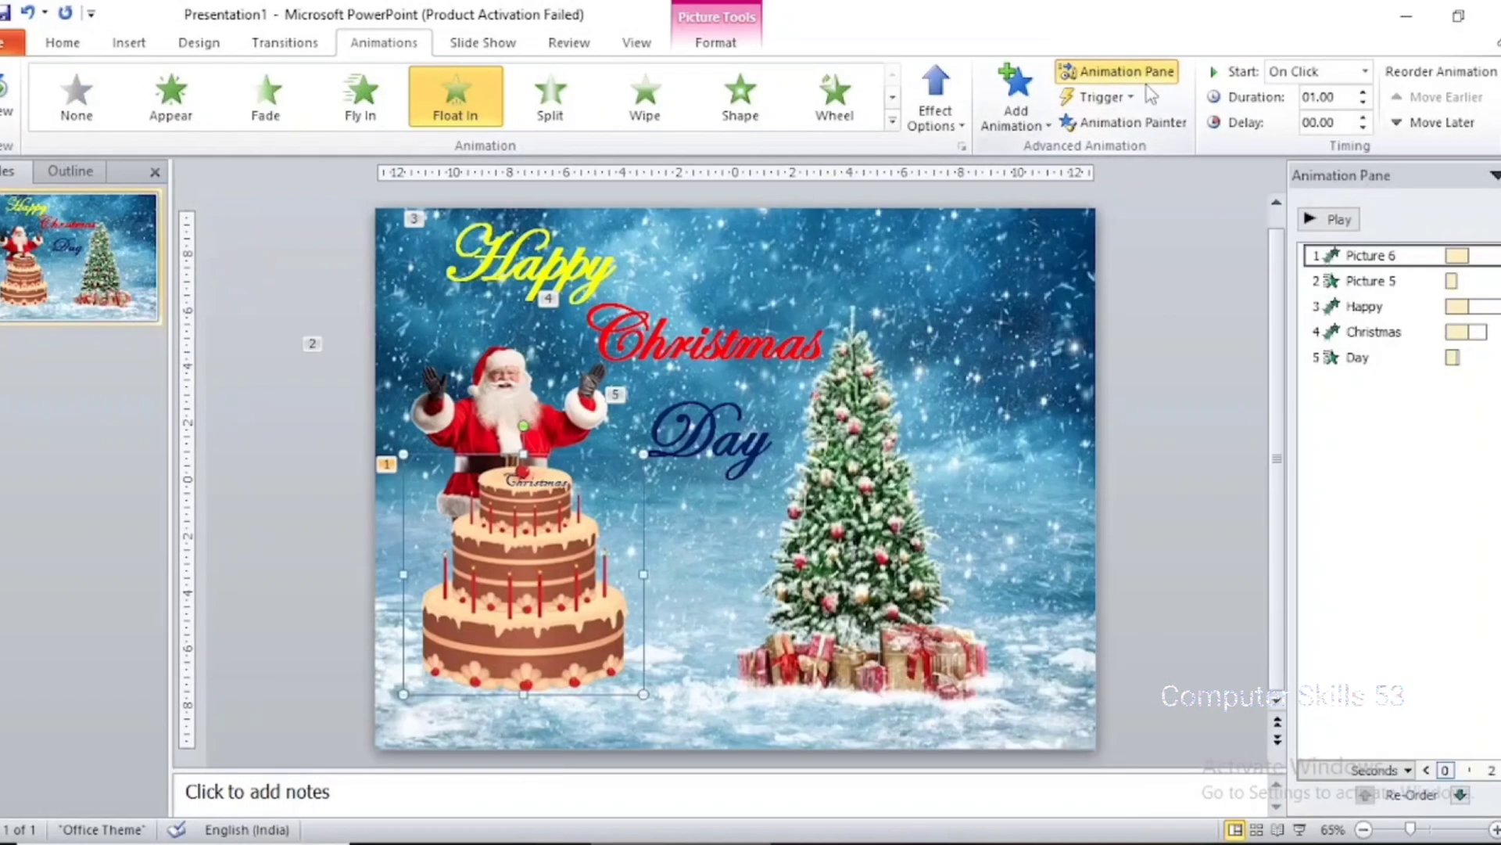
pyautogui.click(1422, 255)
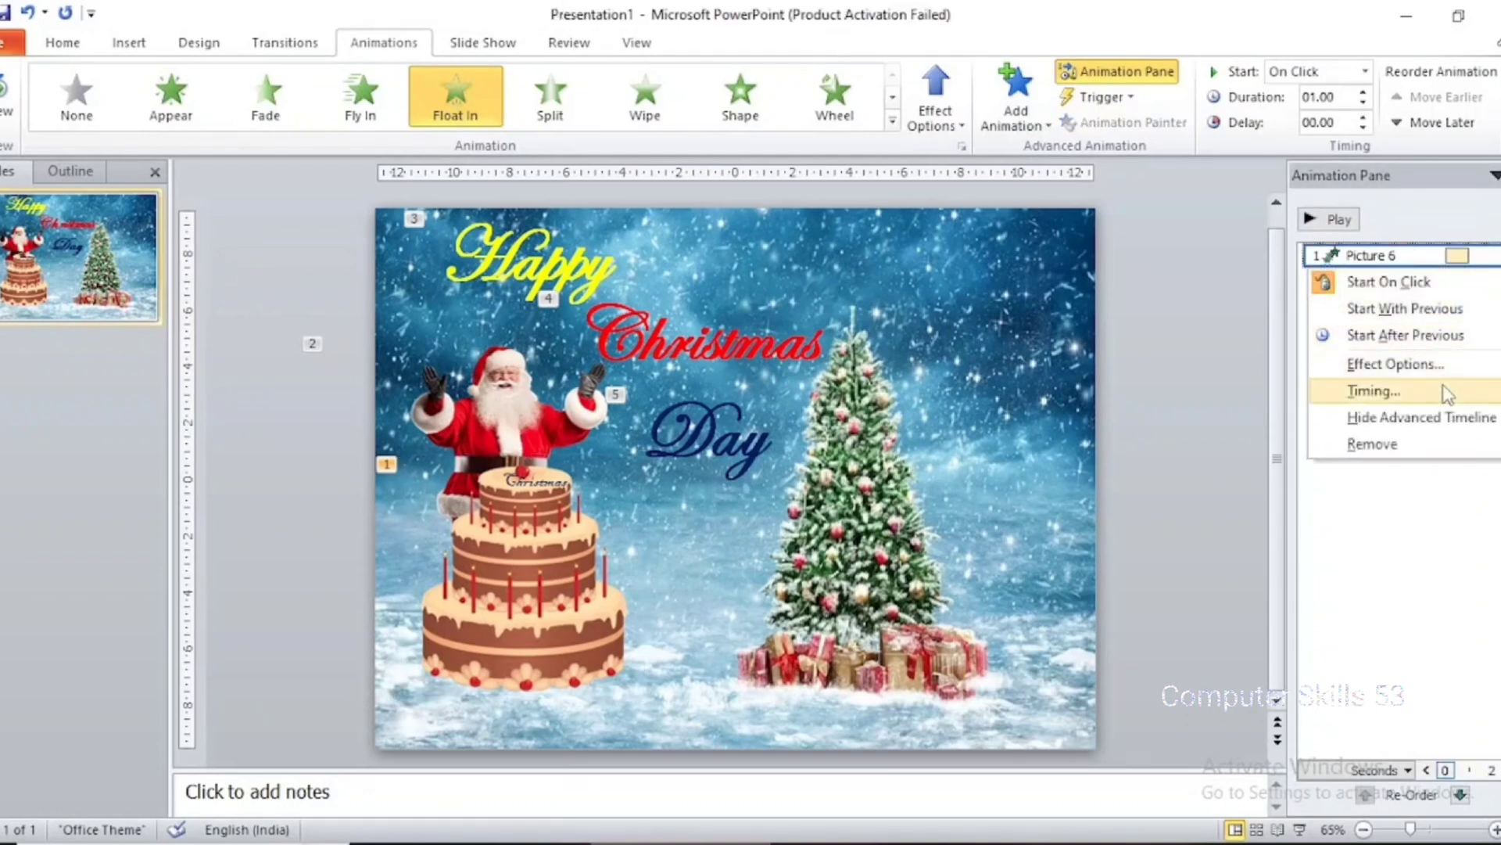
pyautogui.click(1396, 364)
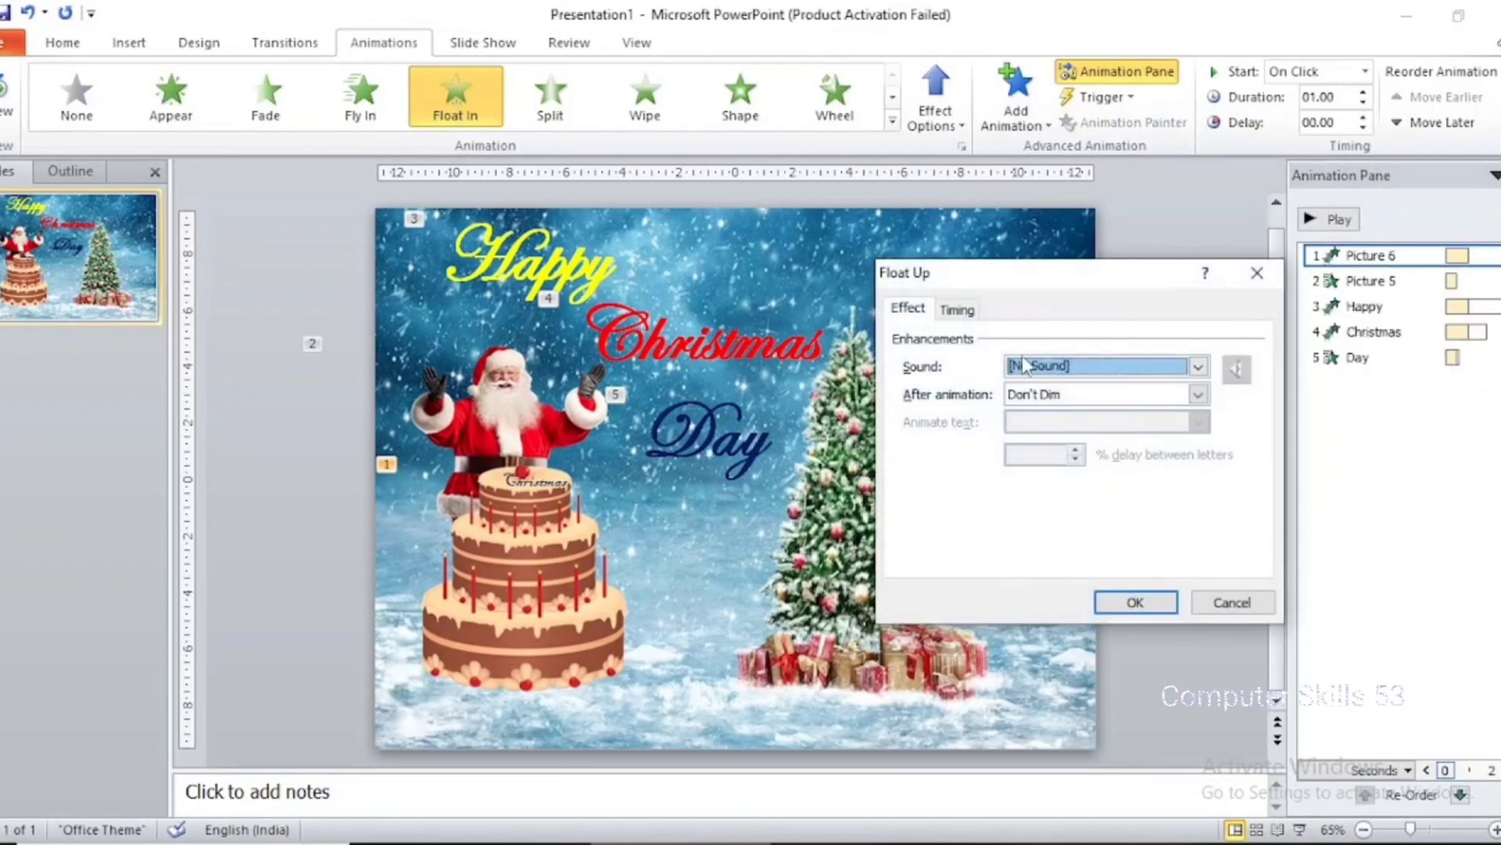
pyautogui.click(962, 309)
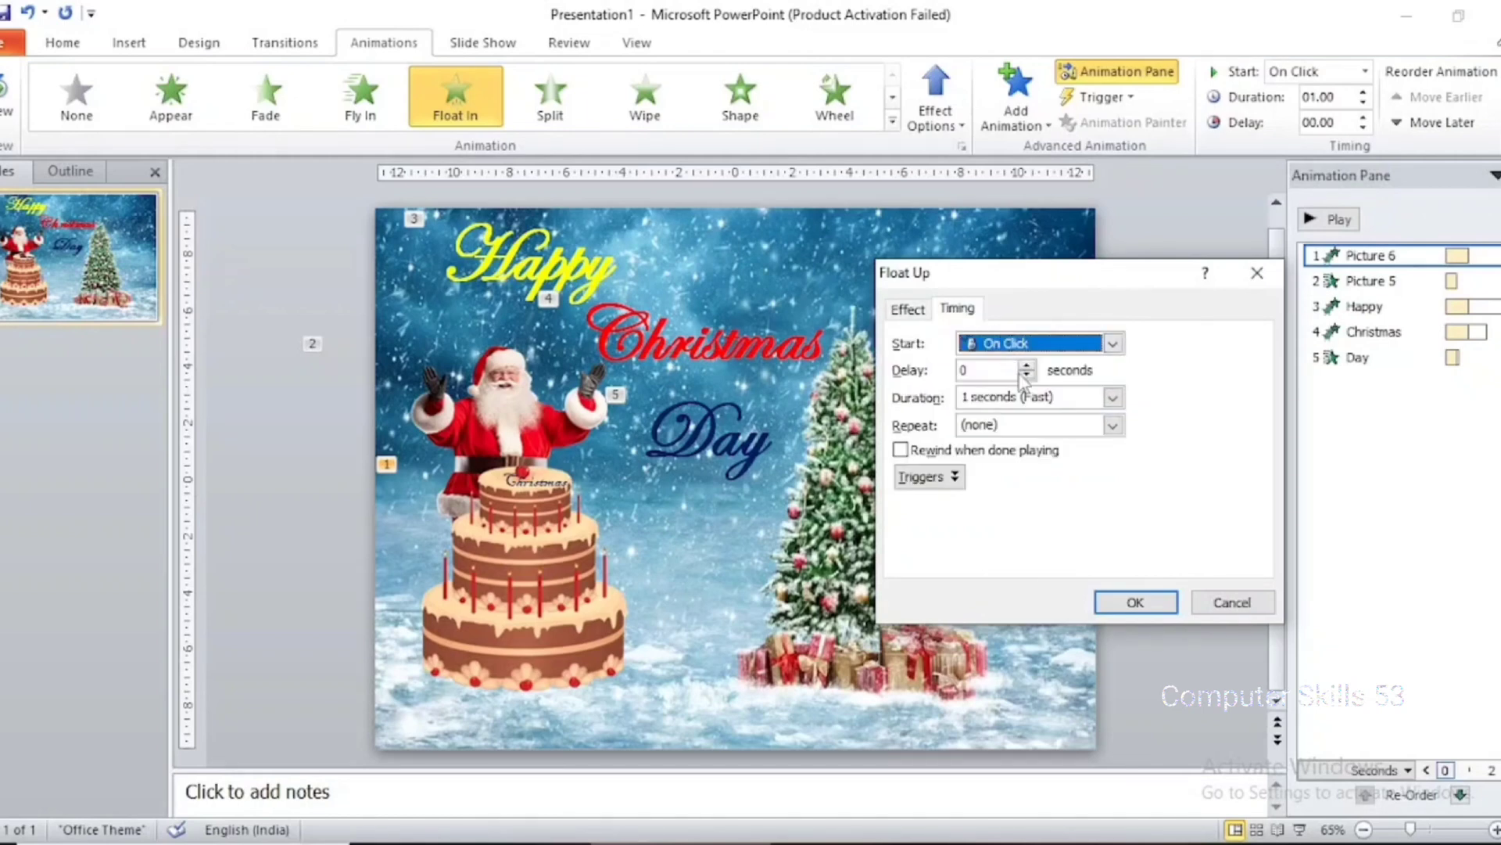
pyautogui.click(1050, 344)
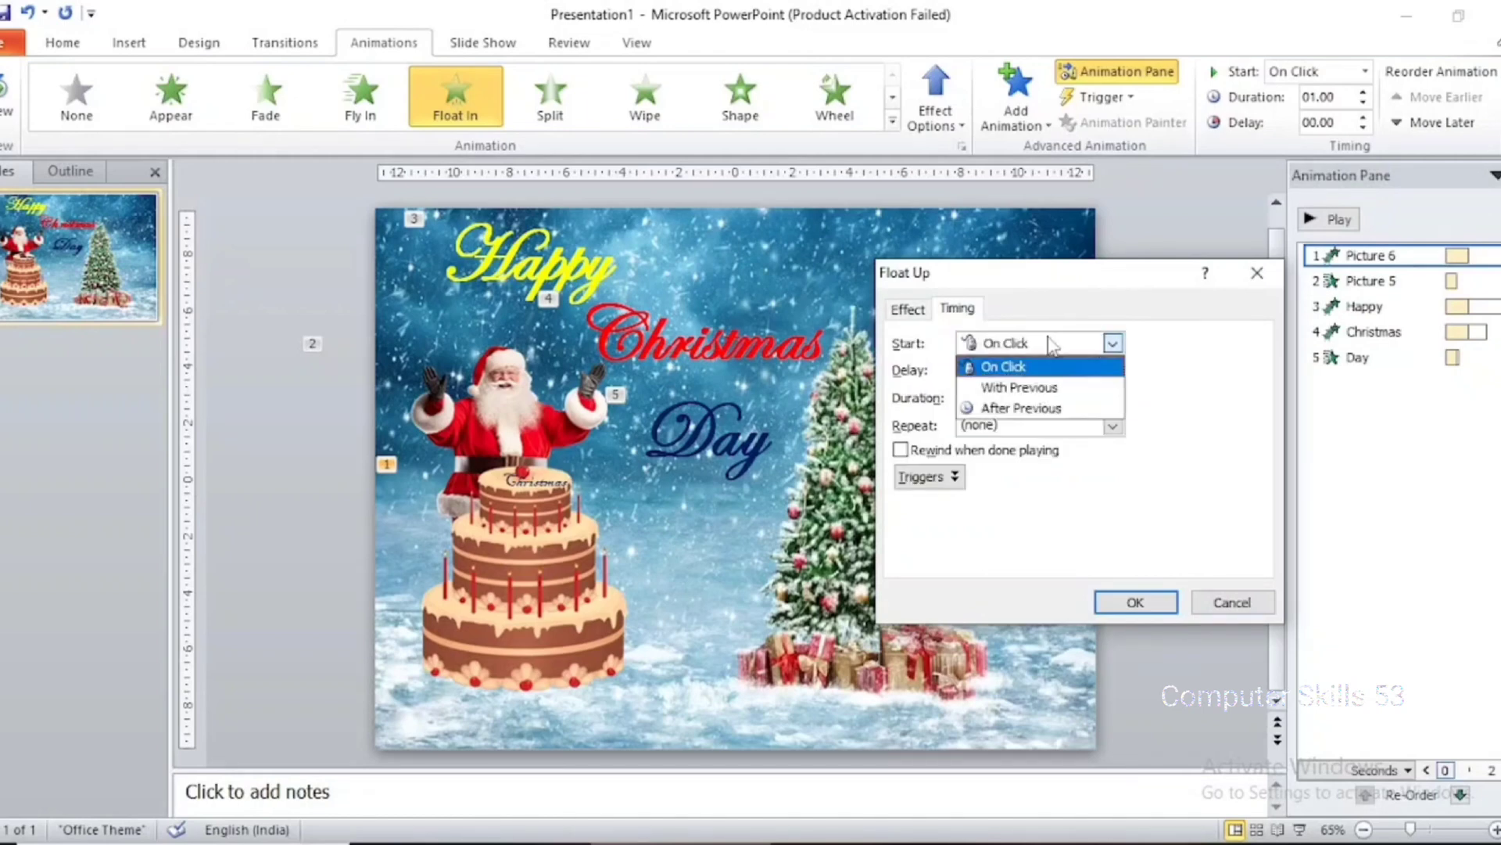
pyautogui.click(1065, 408)
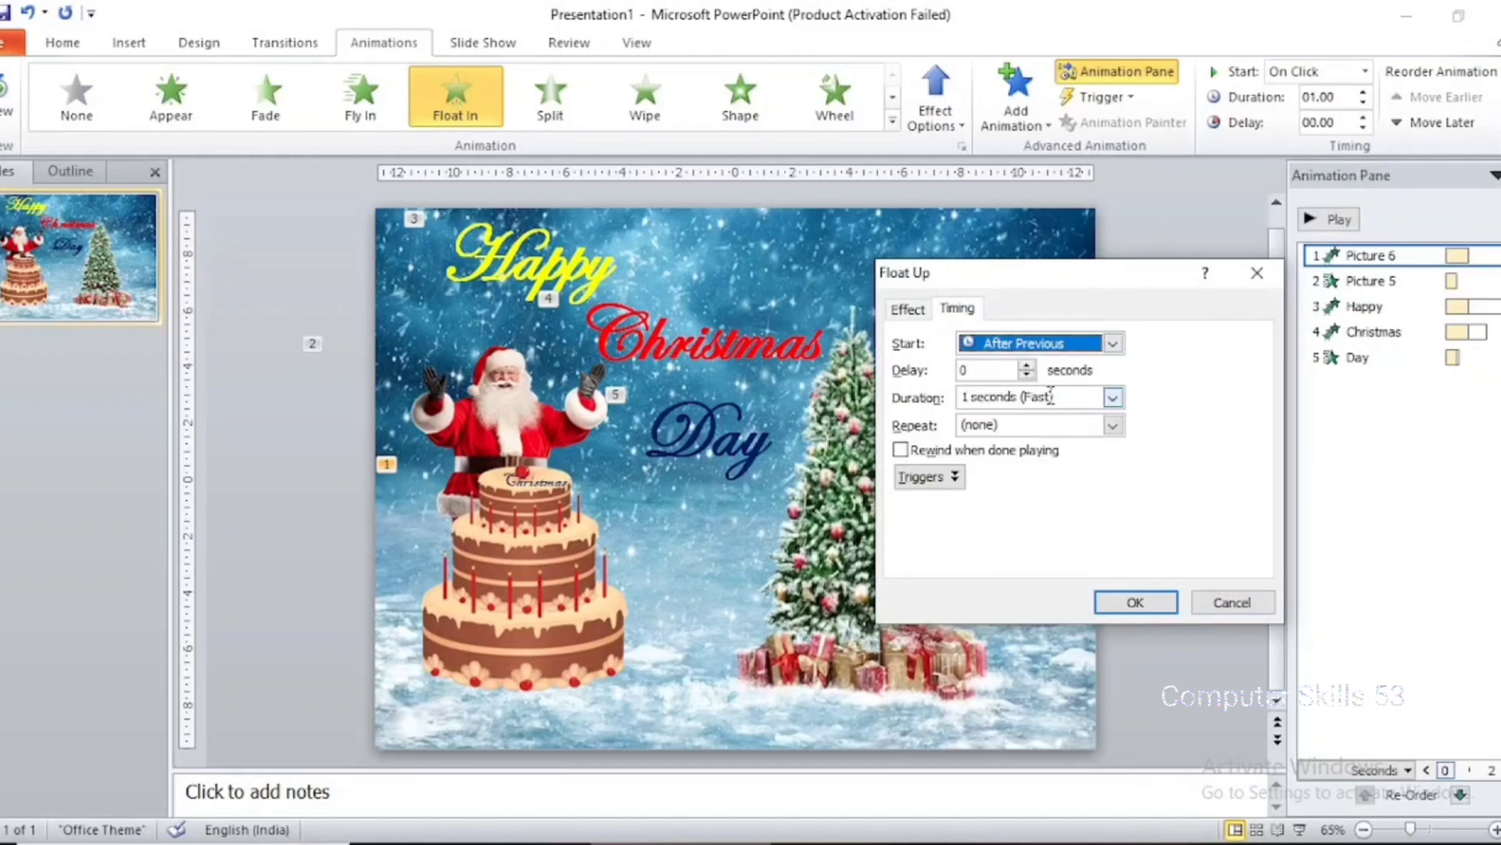
pyautogui.click(1097, 400)
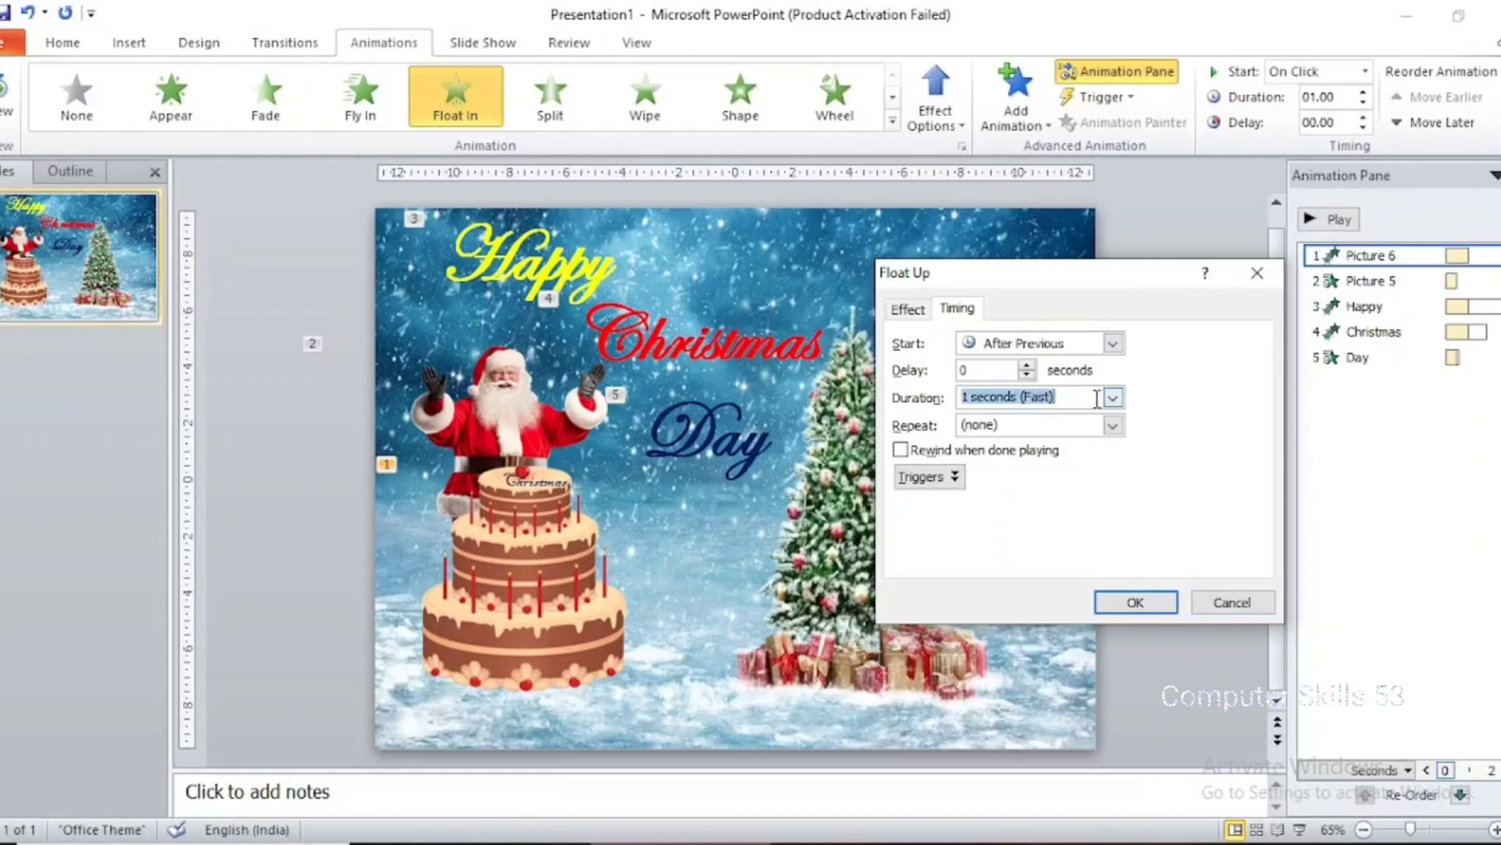
pyautogui.click(1114, 398)
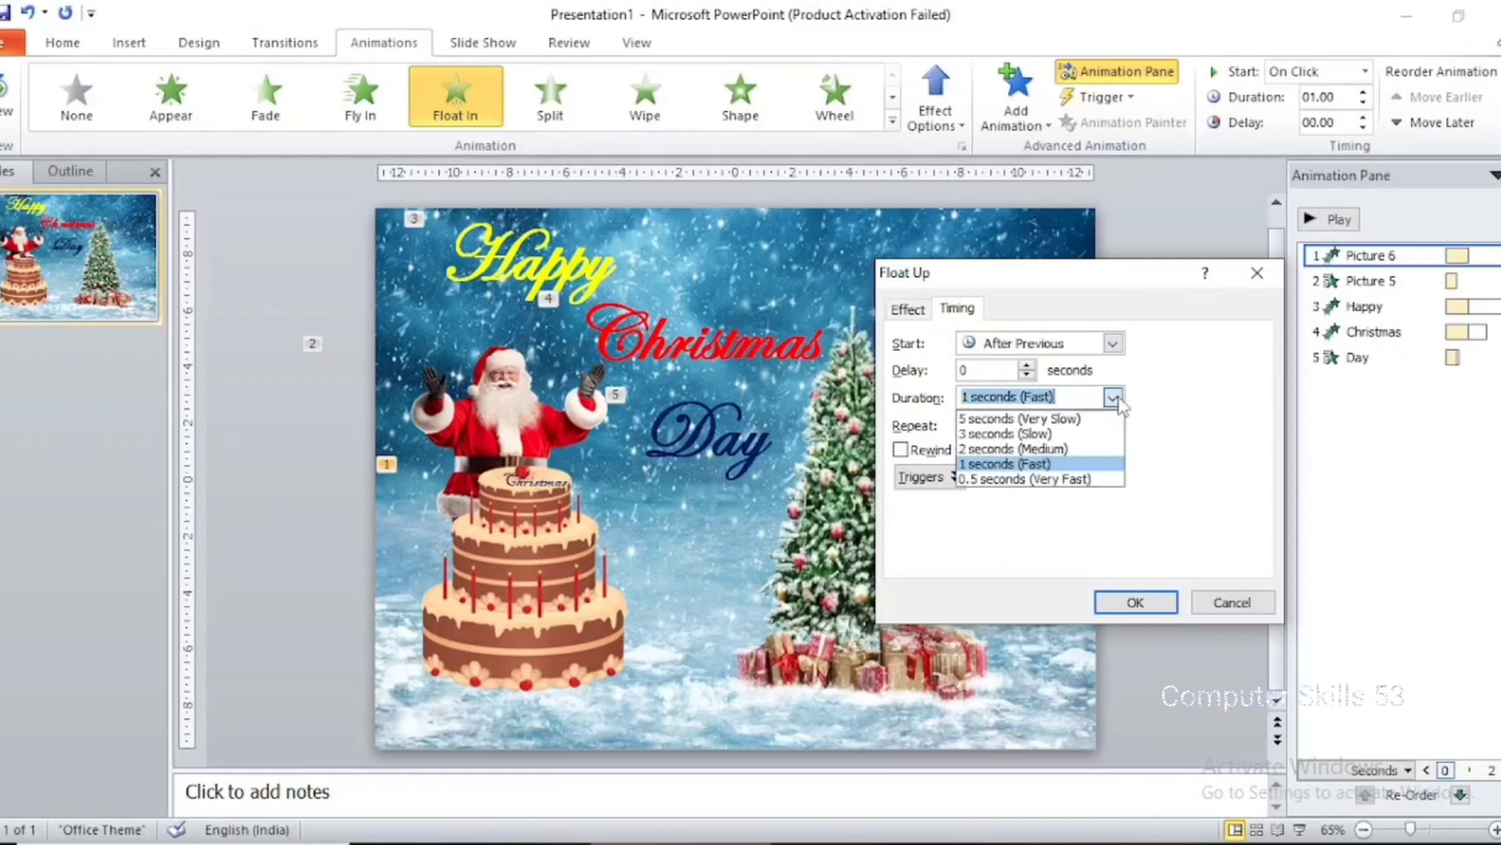
pyautogui.click(1113, 449)
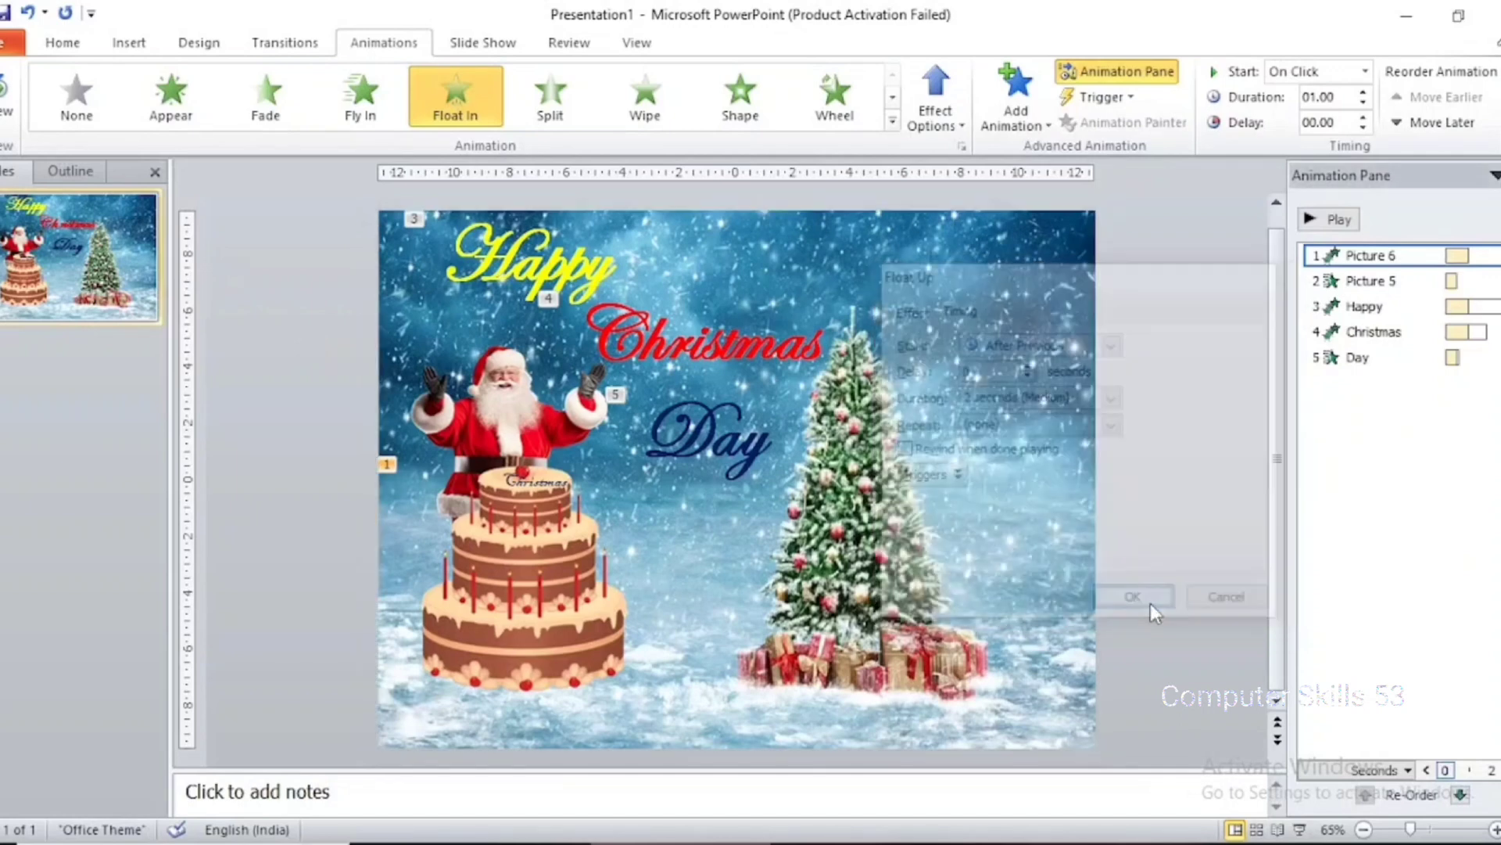
pyautogui.click(1148, 602)
# Set the Santa picture's Wipe effect to start After Previous with a duration of 2 seconds (Medium)
pyautogui.click(1377, 283)
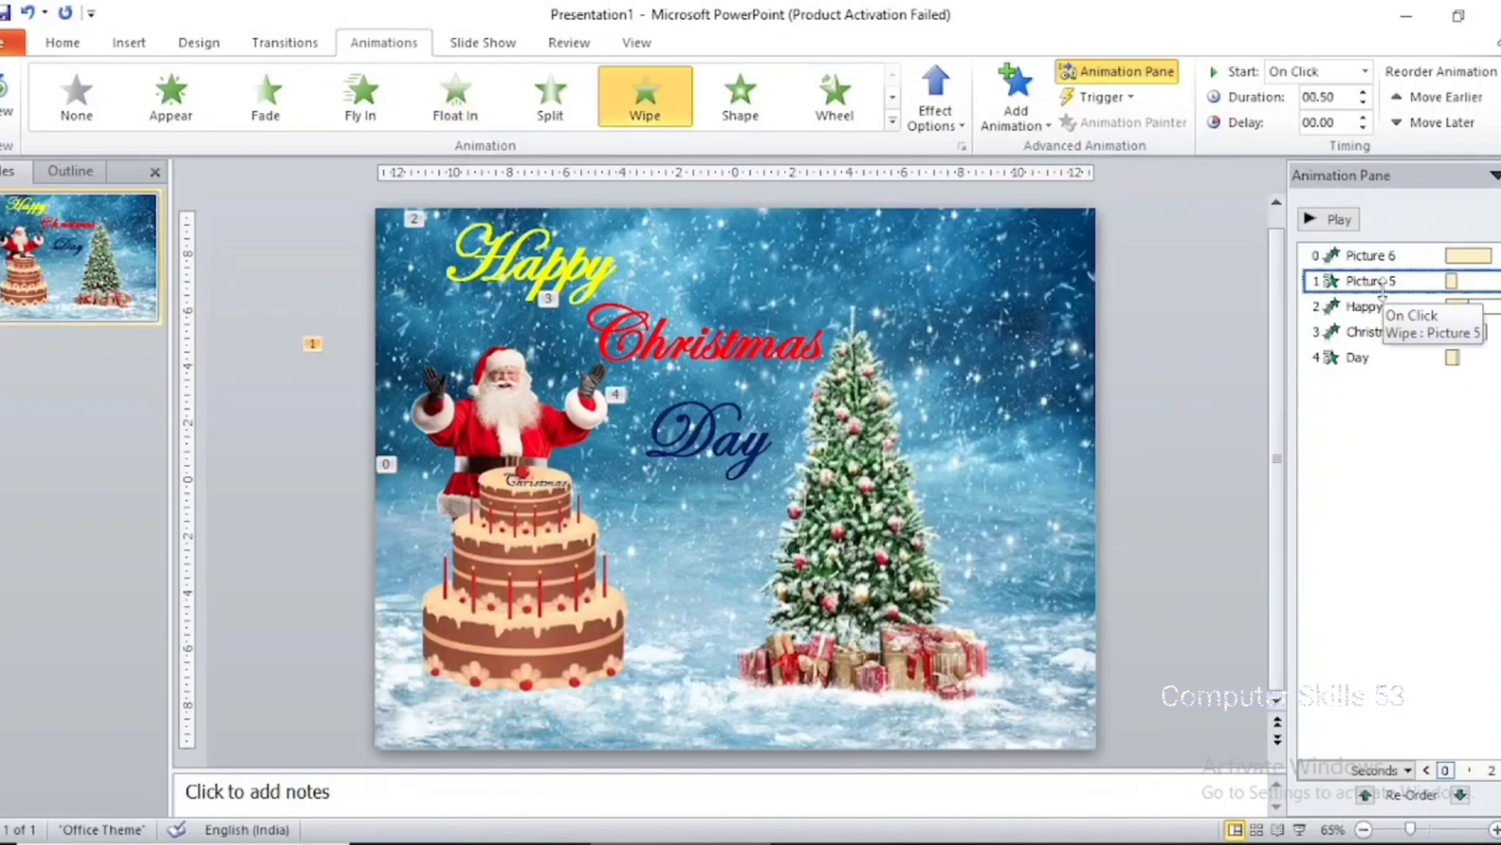
pyautogui.click(559, 404)
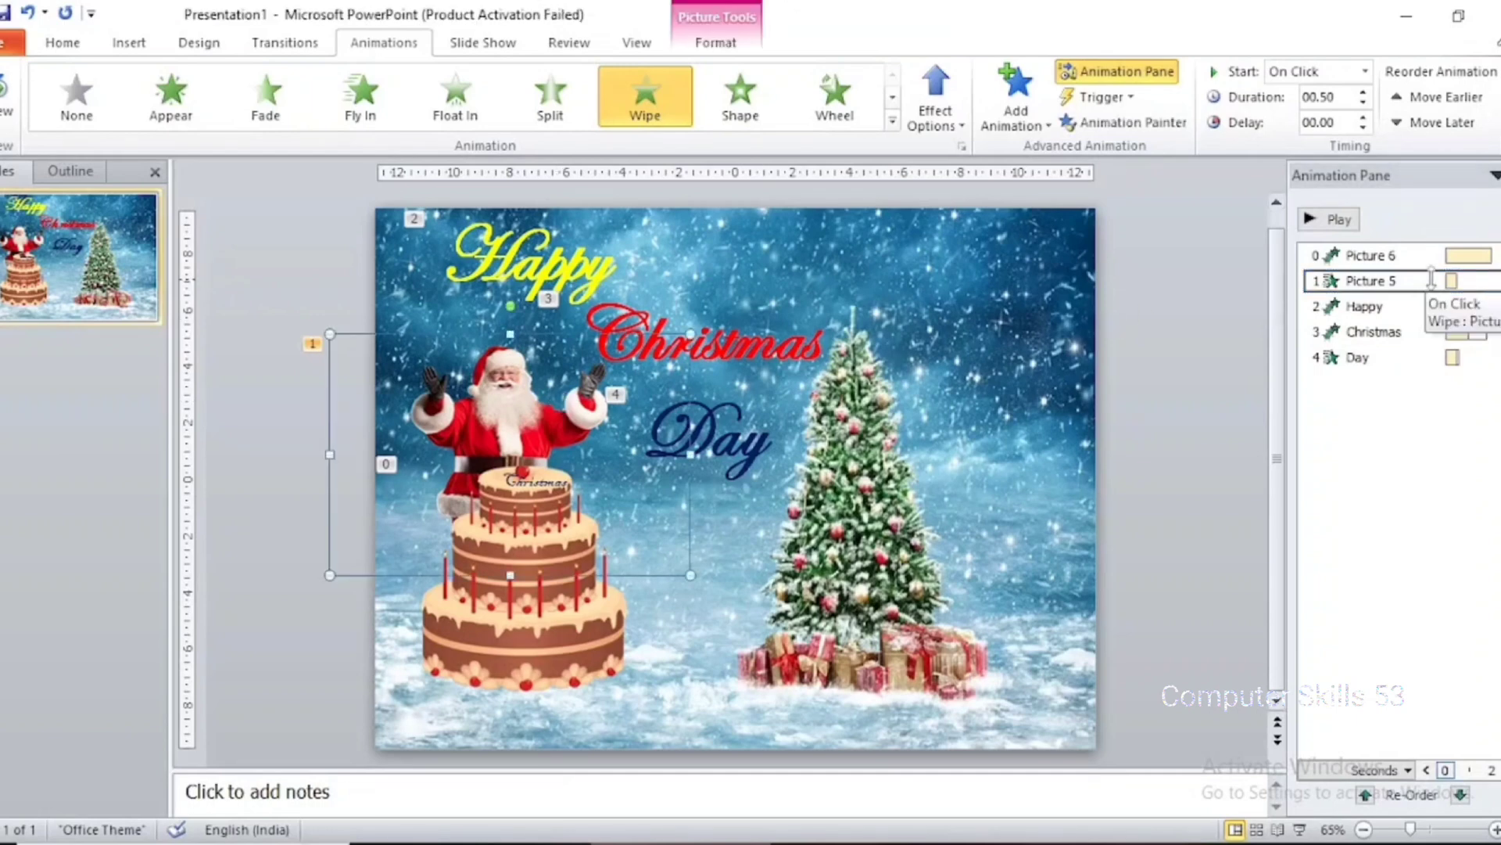
pyautogui.rightClick(1389, 283)
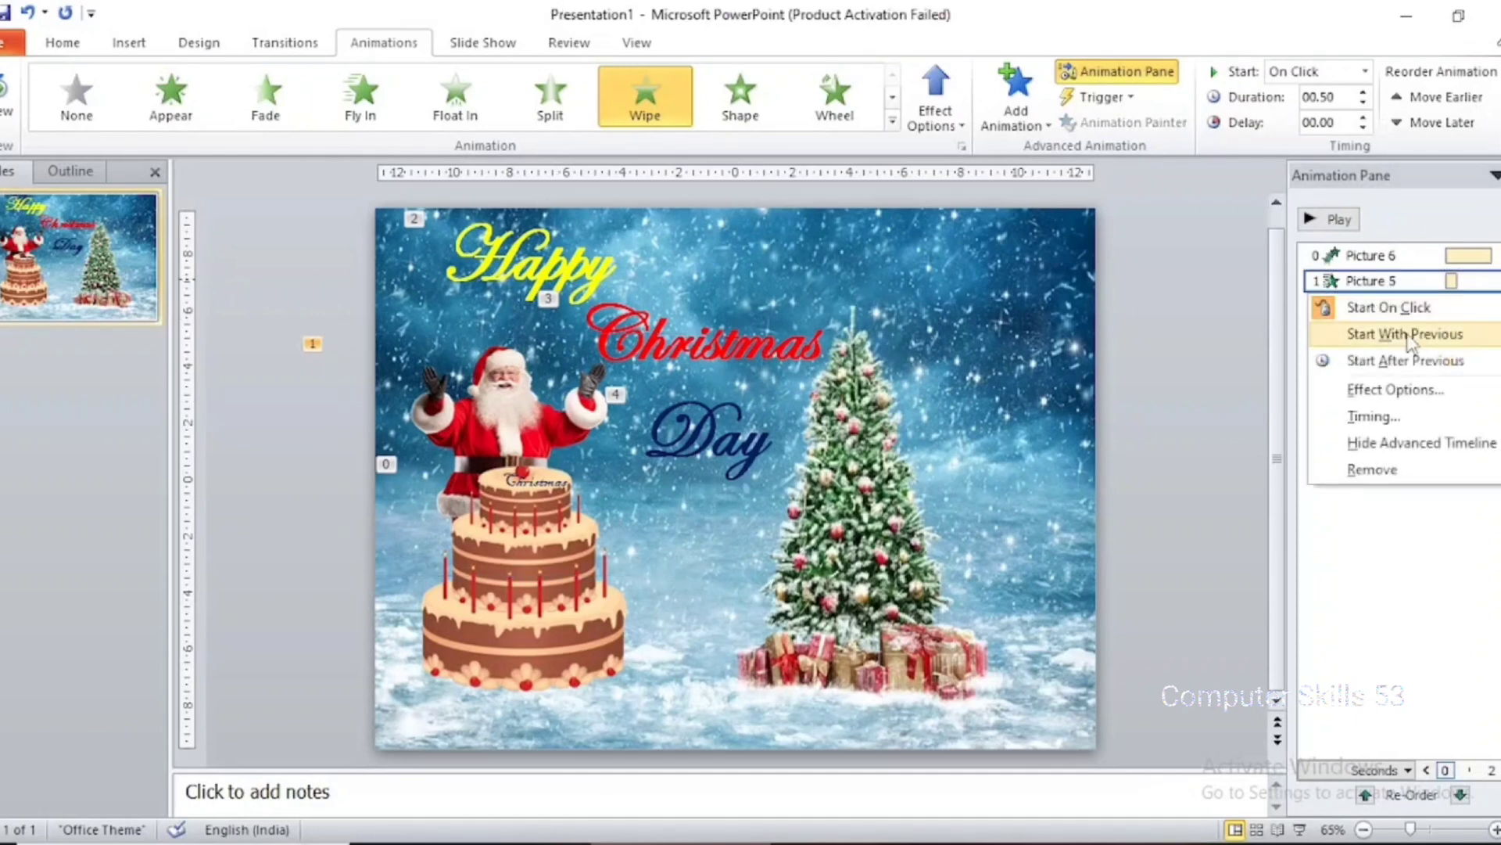
pyautogui.click(1423, 391)
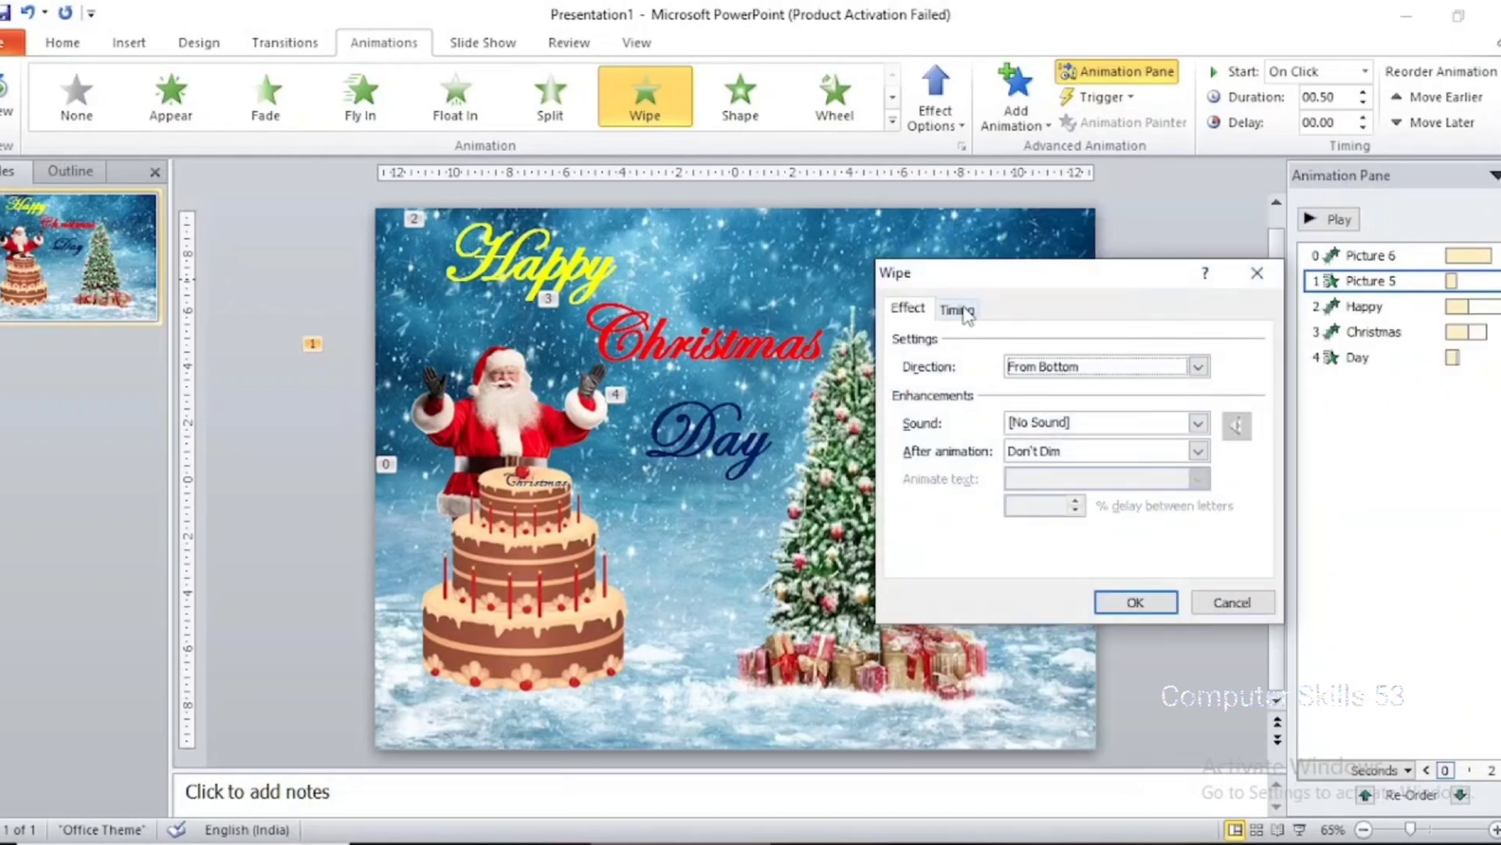
pyautogui.click(957, 310)
pyautogui.click(1113, 342)
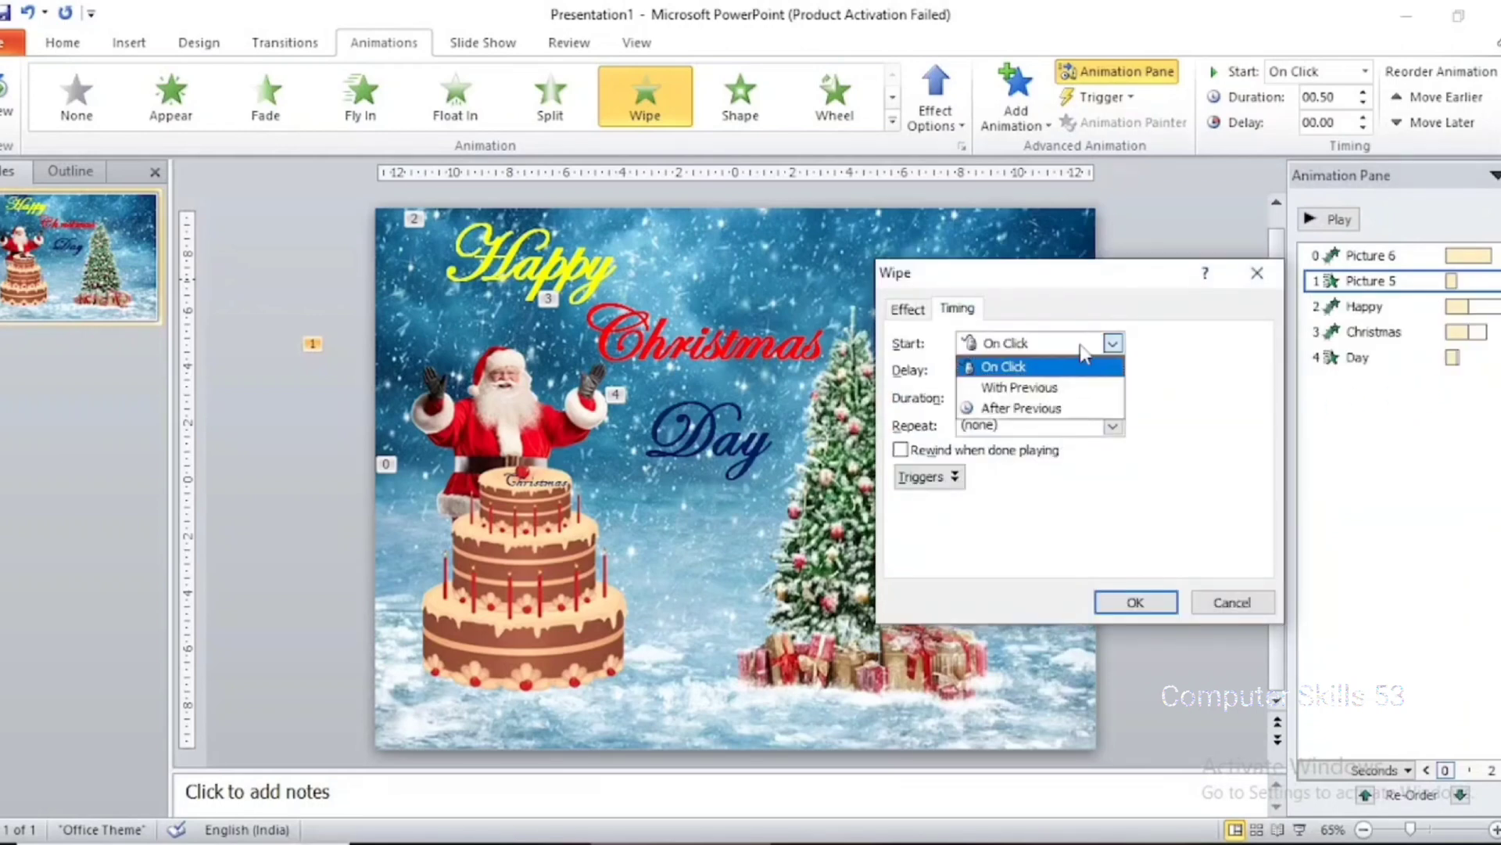
pyautogui.click(1089, 408)
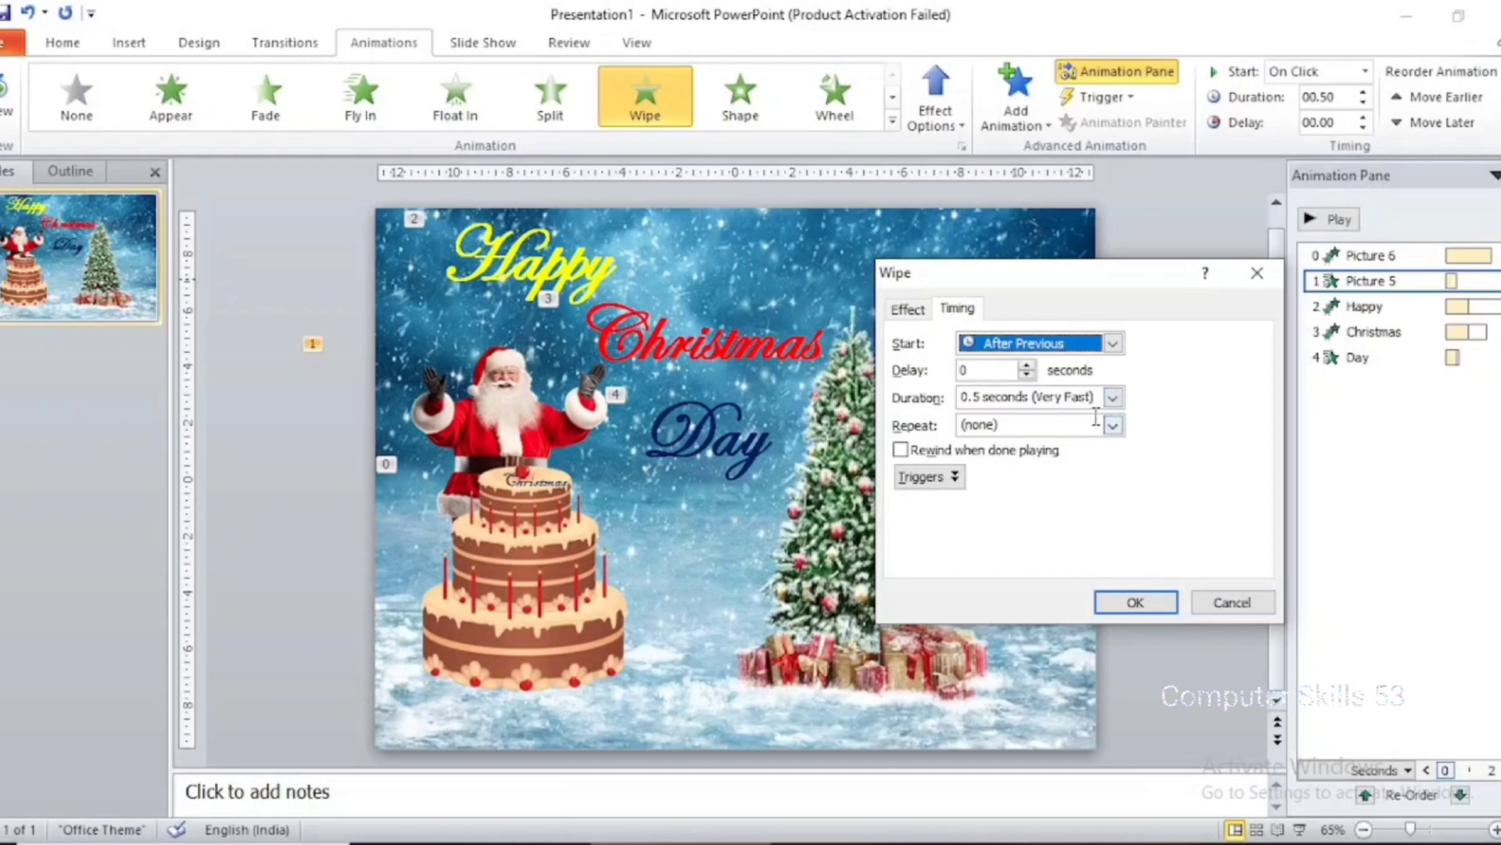
pyautogui.click(1111, 399)
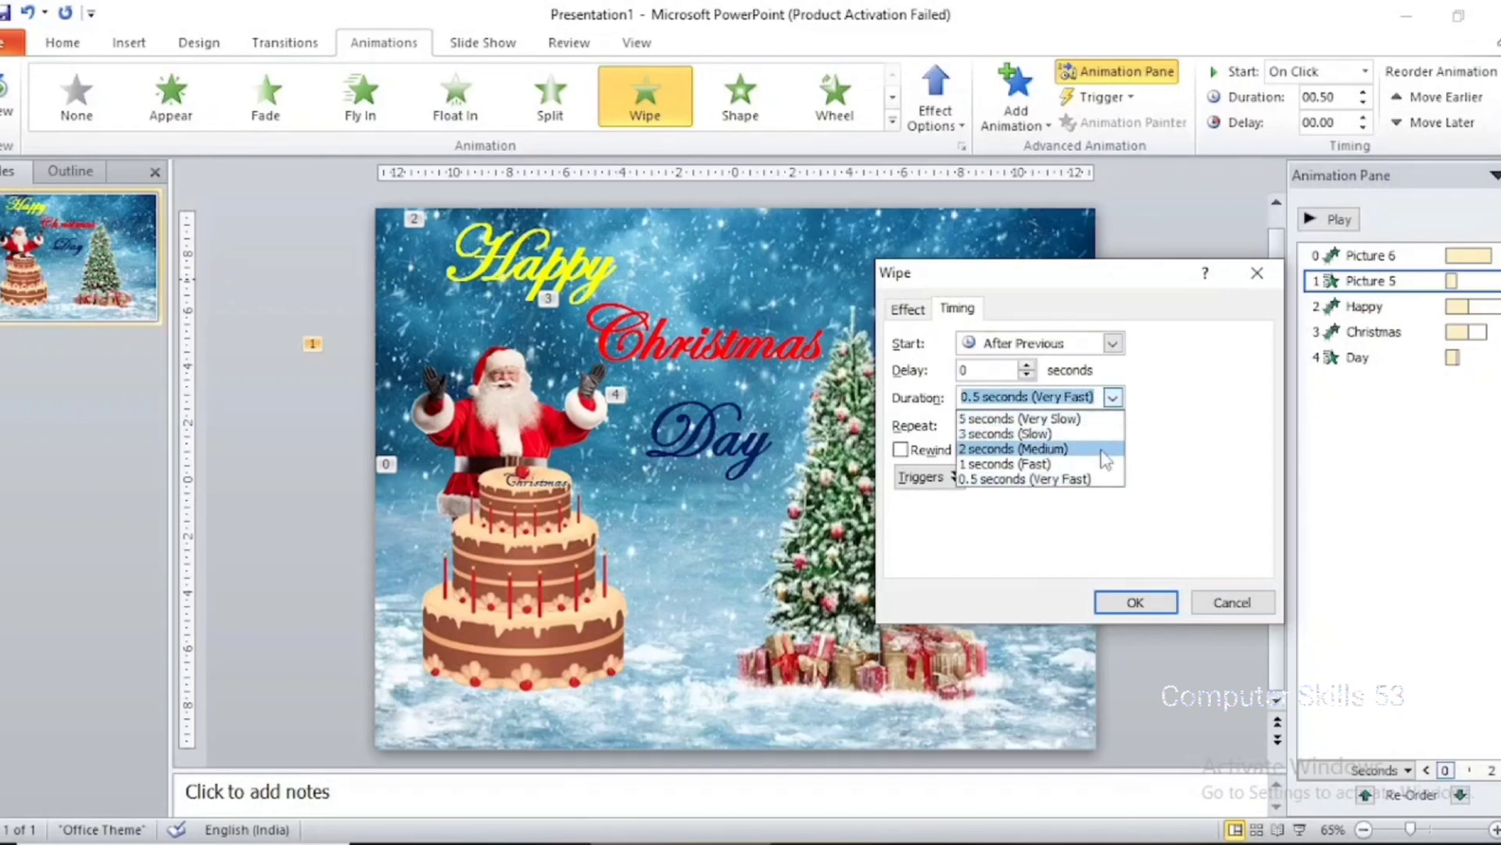
pyautogui.click(1102, 449)
pyautogui.click(1164, 599)
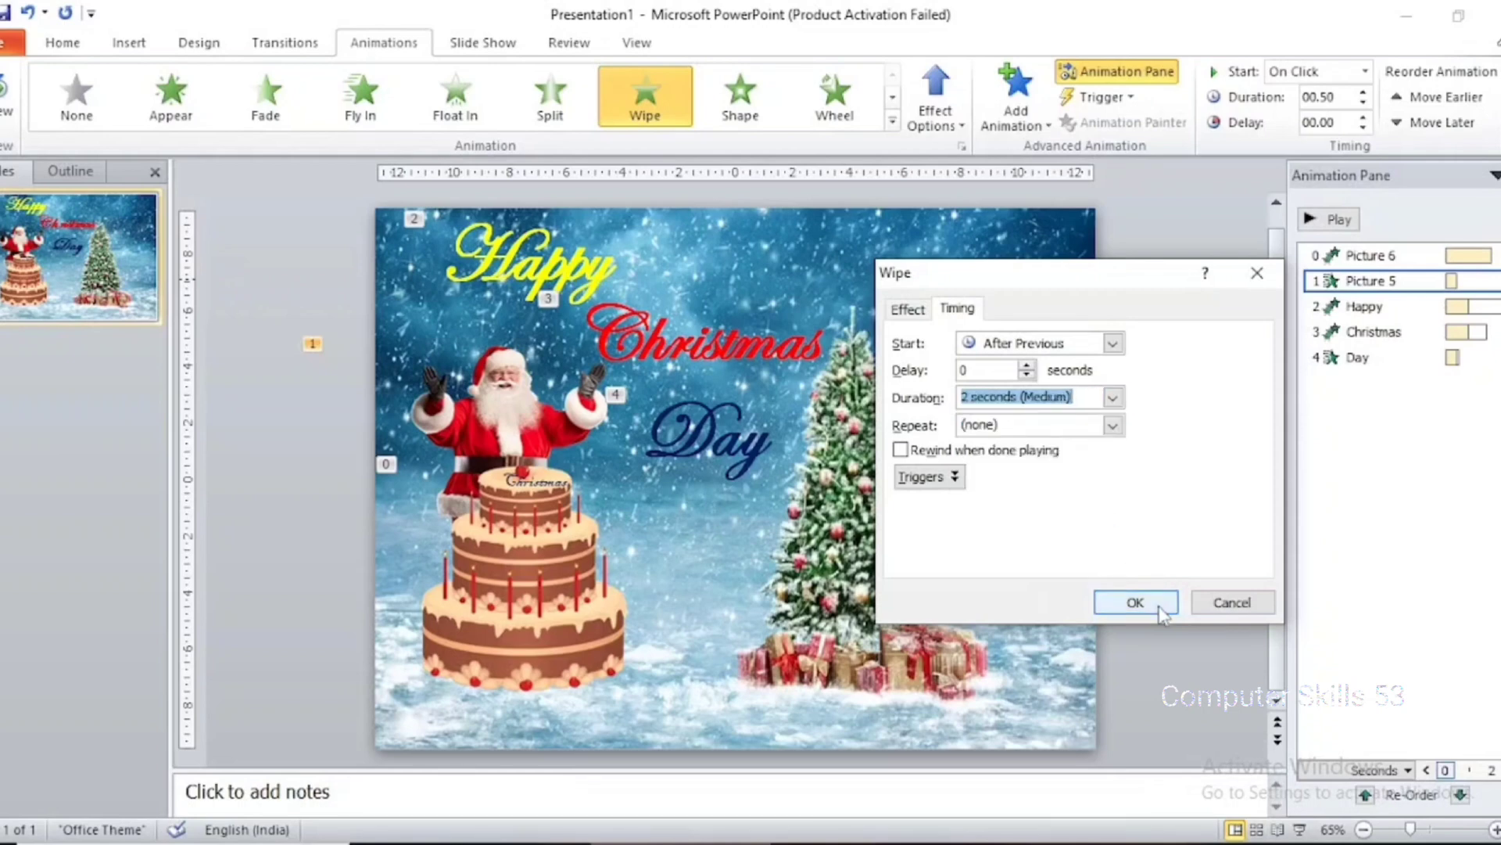
# Set the "Happy" text's Drop effect to start After Previous
pyautogui.click(1406, 309)
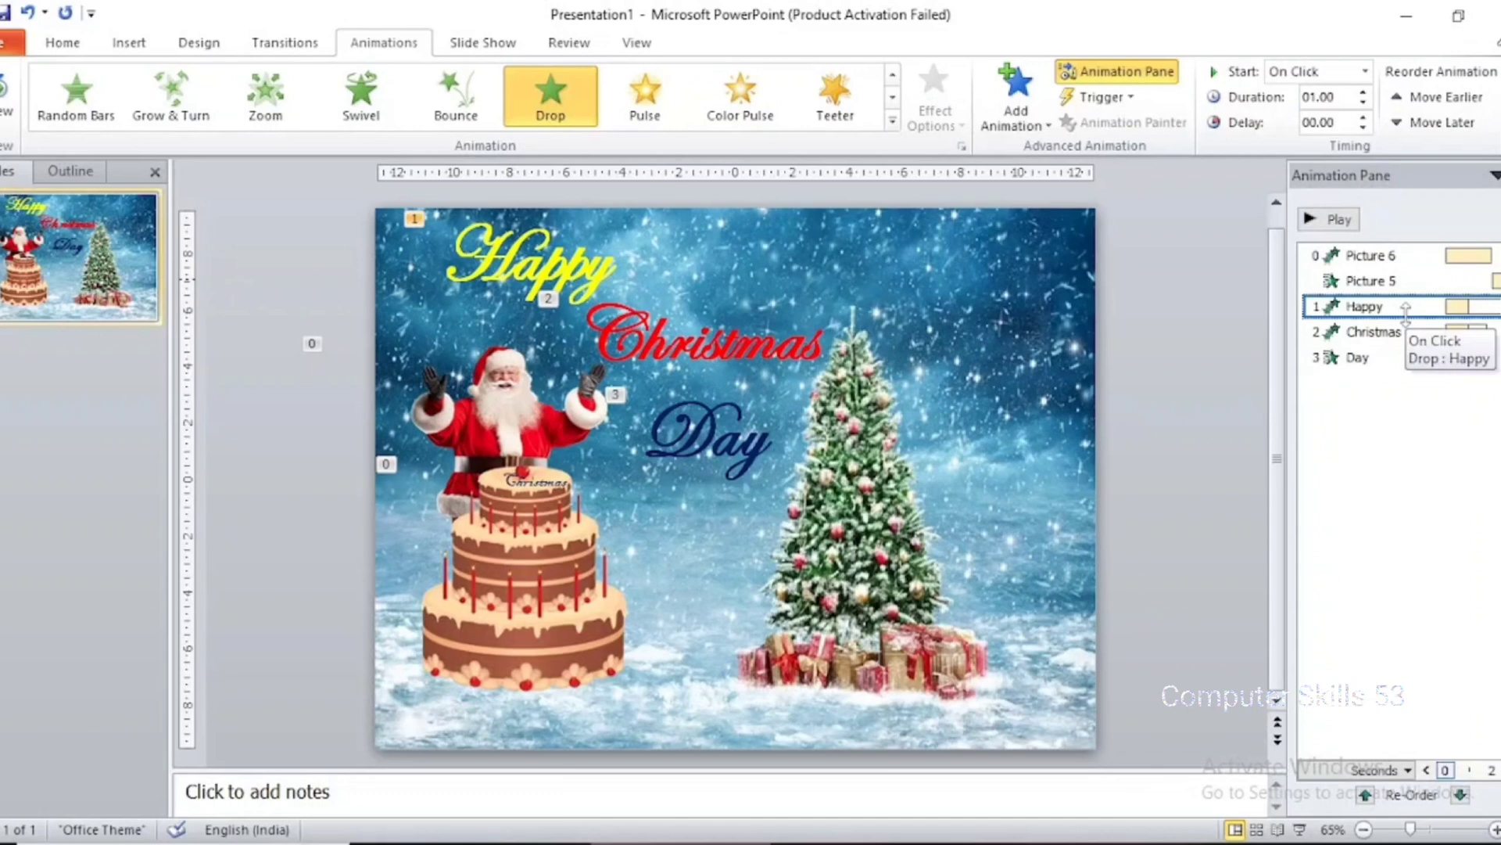
pyautogui.click(538, 277)
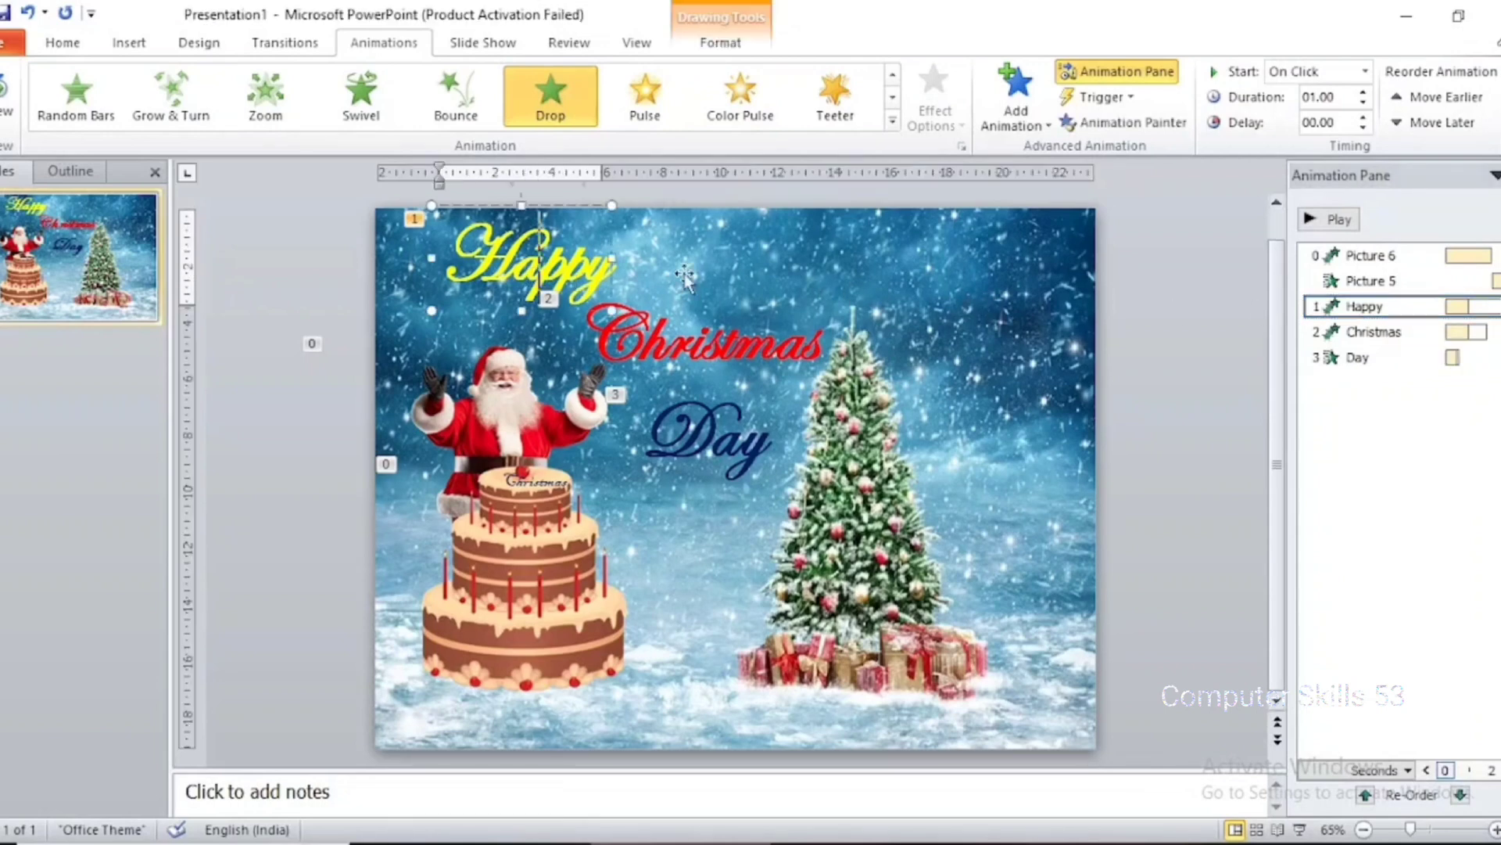
pyautogui.click(1381, 305)
pyautogui.rightClick(1381, 307)
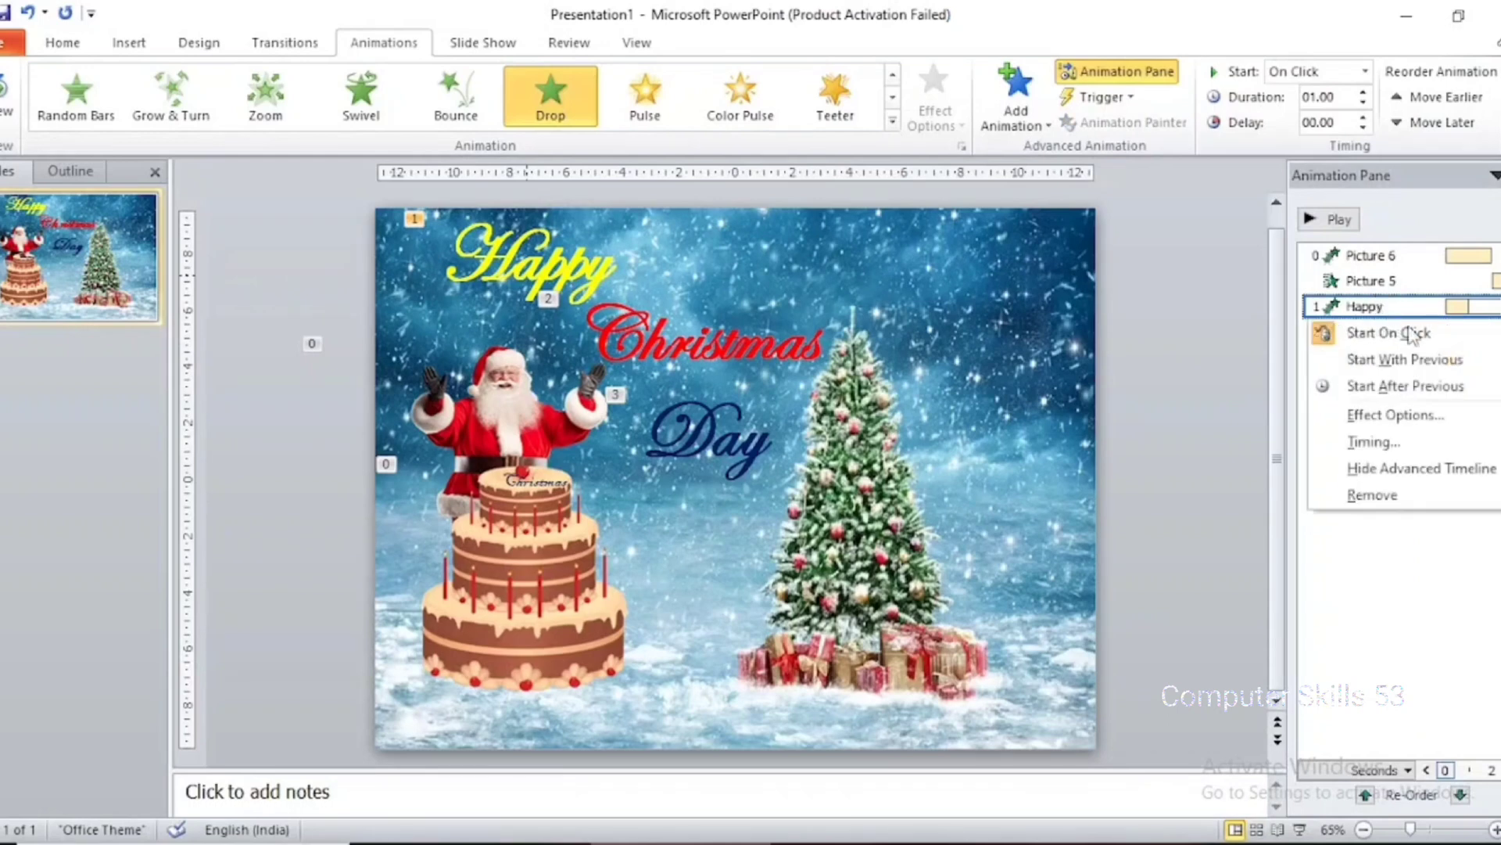
pyautogui.click(1421, 417)
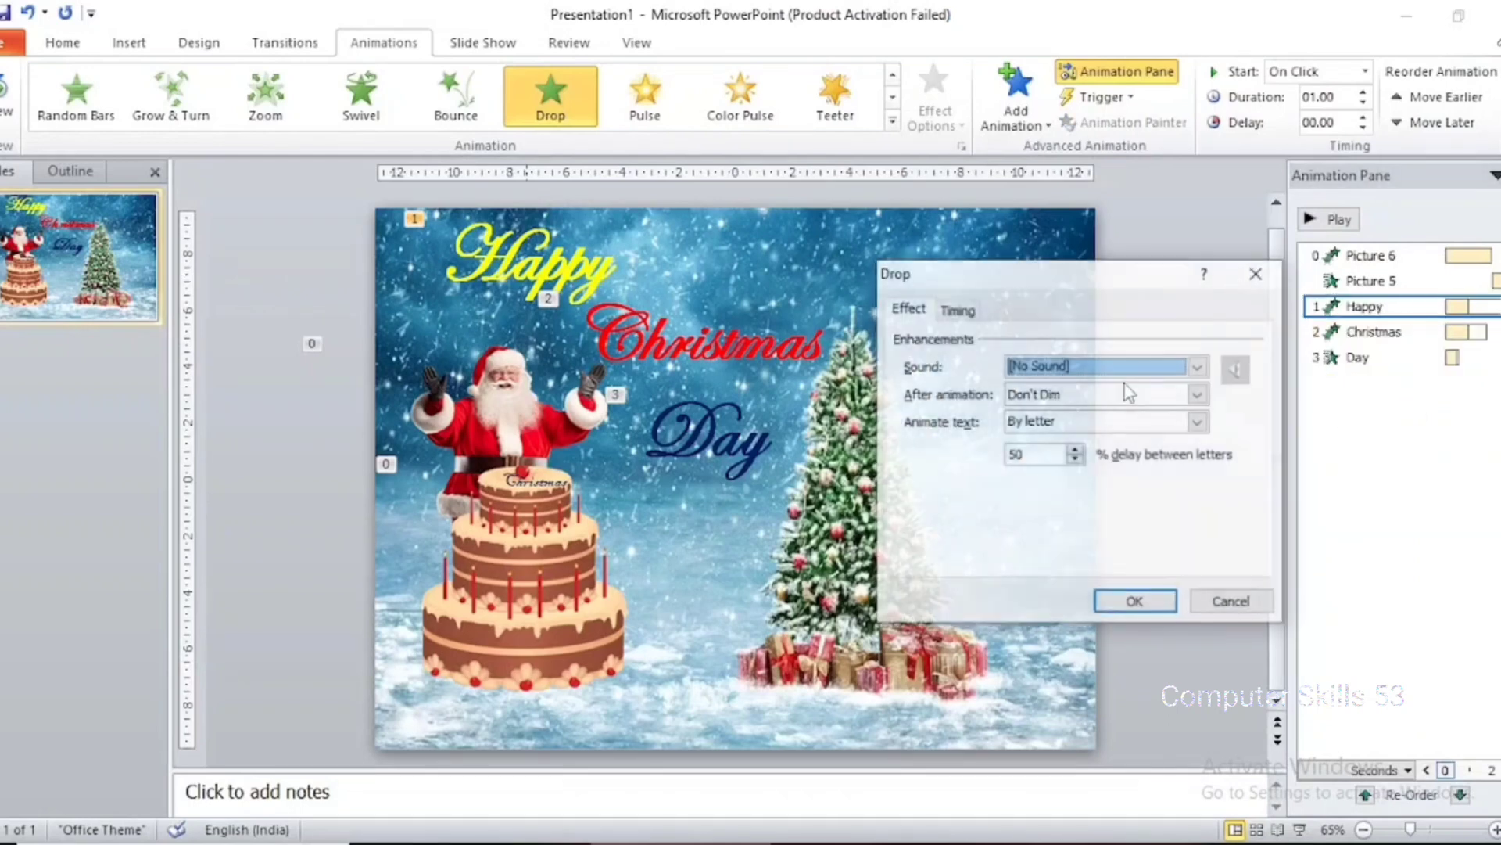
pyautogui.click(958, 311)
pyautogui.click(1112, 342)
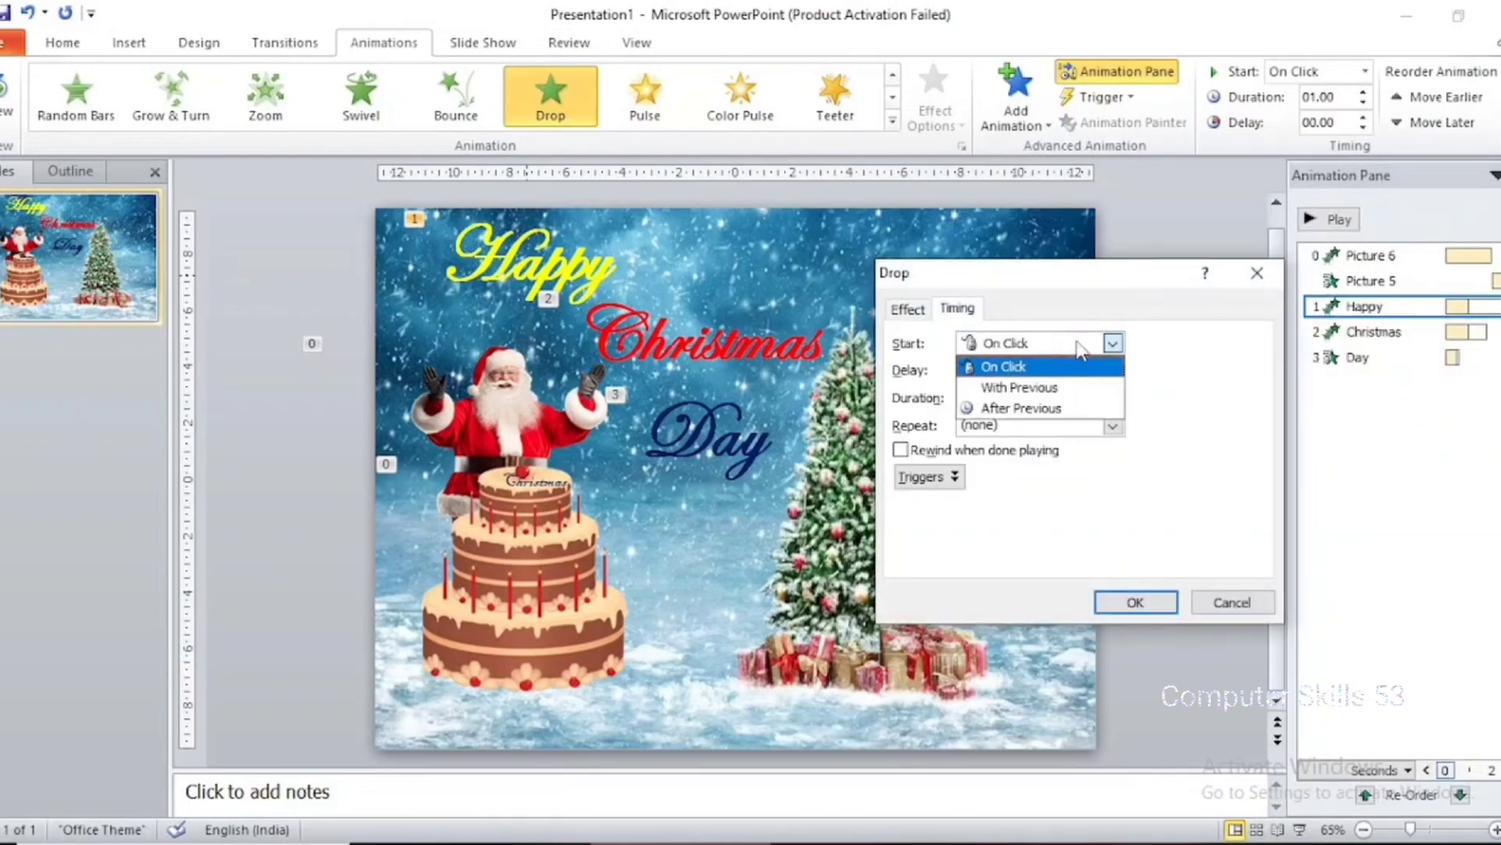
pyautogui.click(1083, 408)
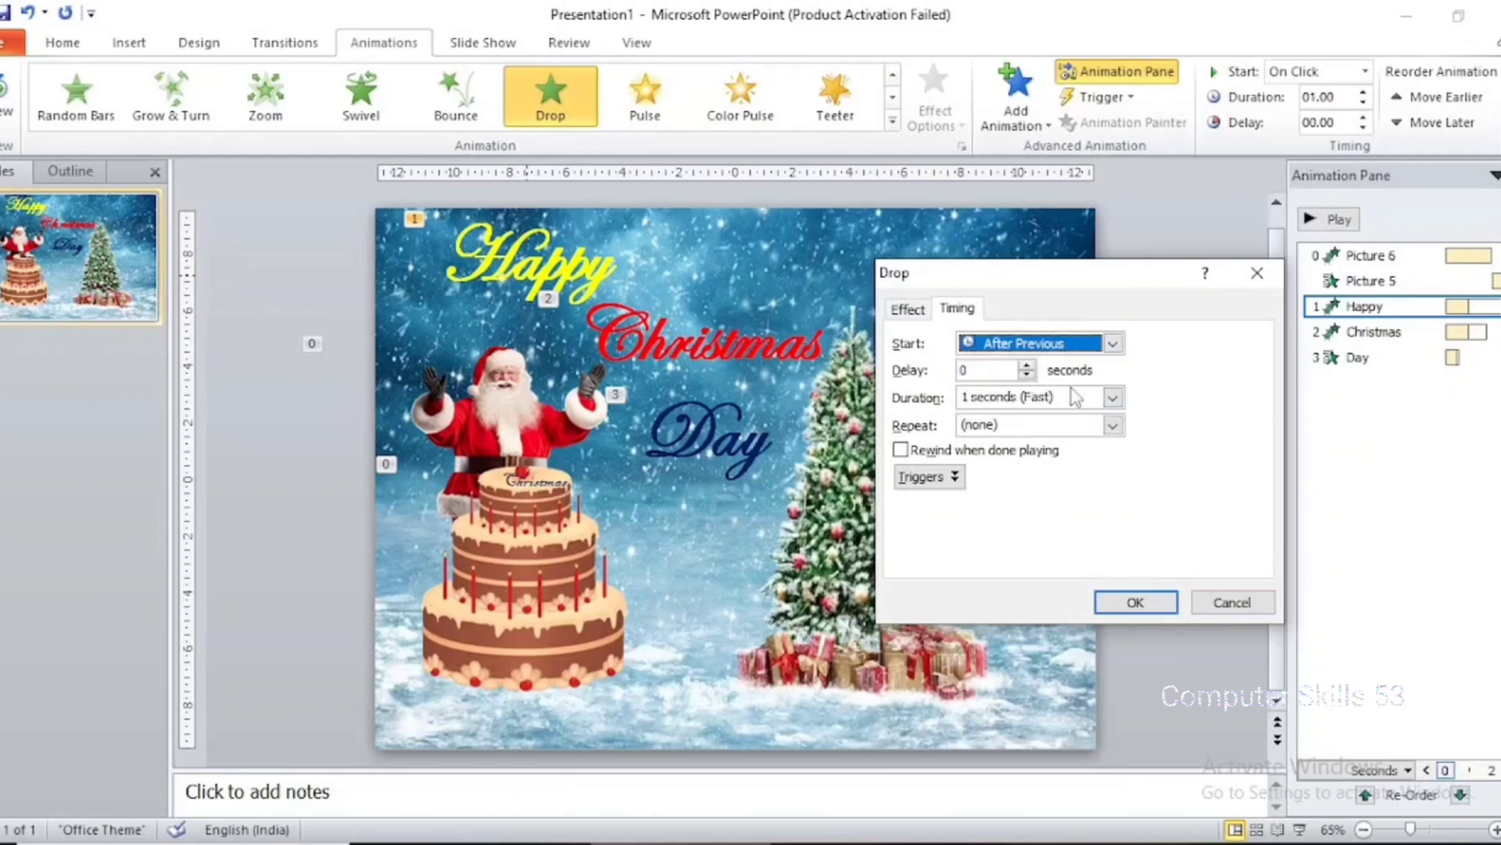
# Try a 3 seconds (Slow) duration for the Drop effect, settle on 1 seconds (Fast) with a delay of 0, and apply the timing
pyautogui.click(1111, 399)
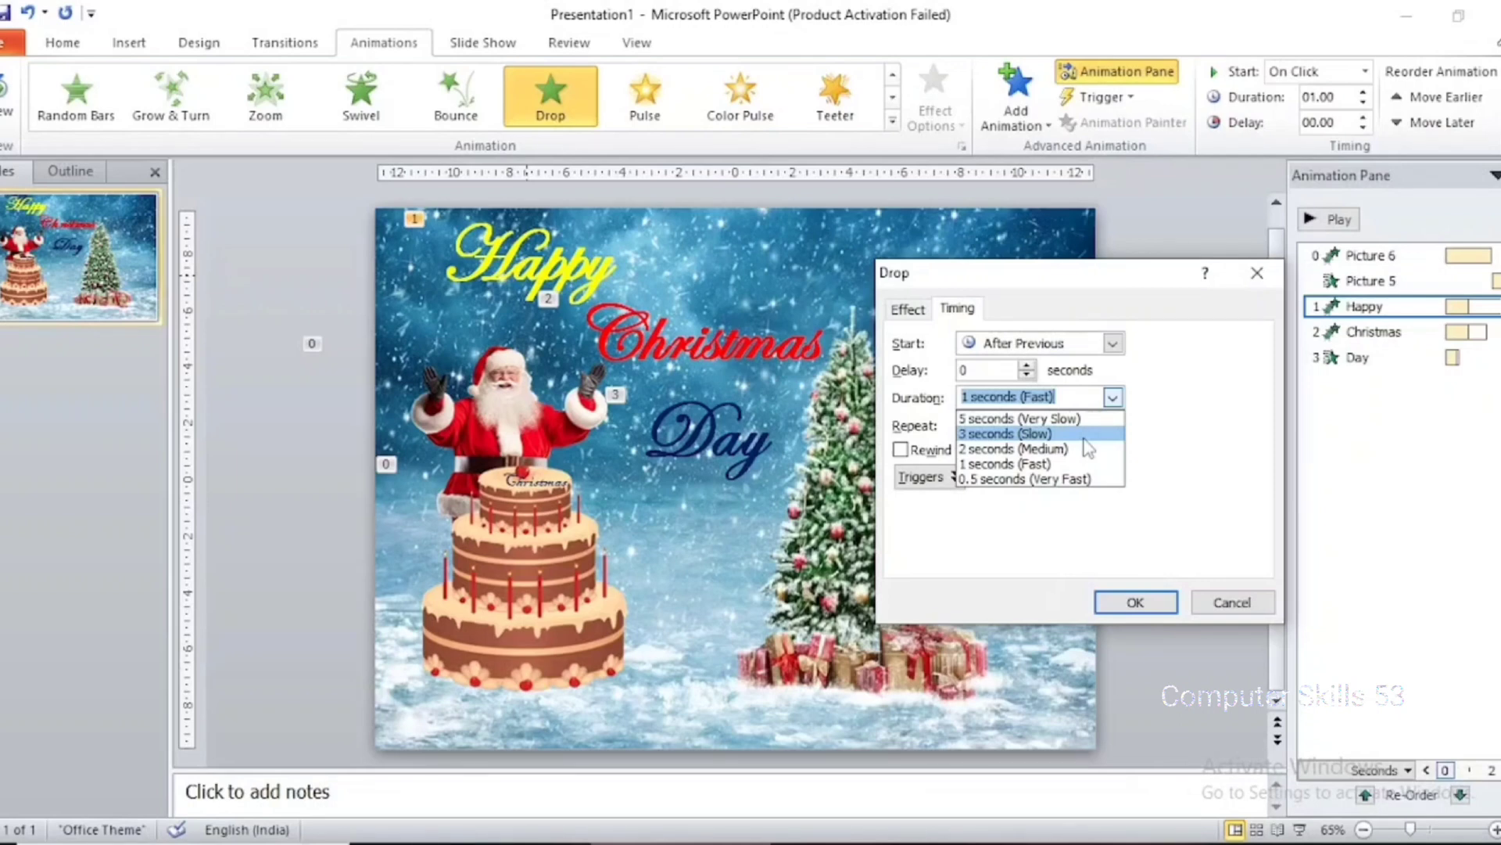
pyautogui.click(1084, 437)
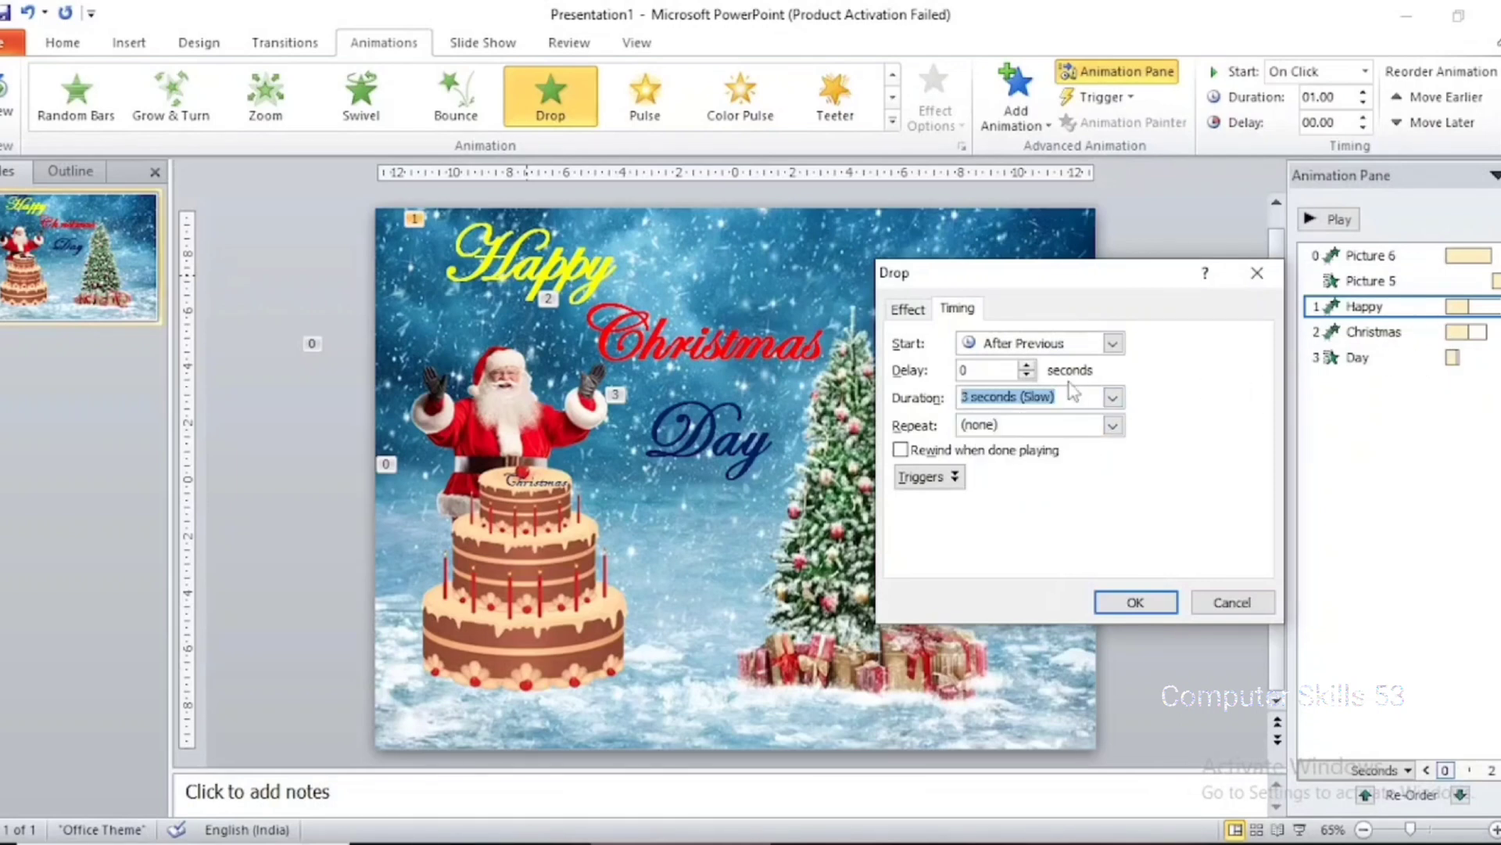
pyautogui.click(1112, 398)
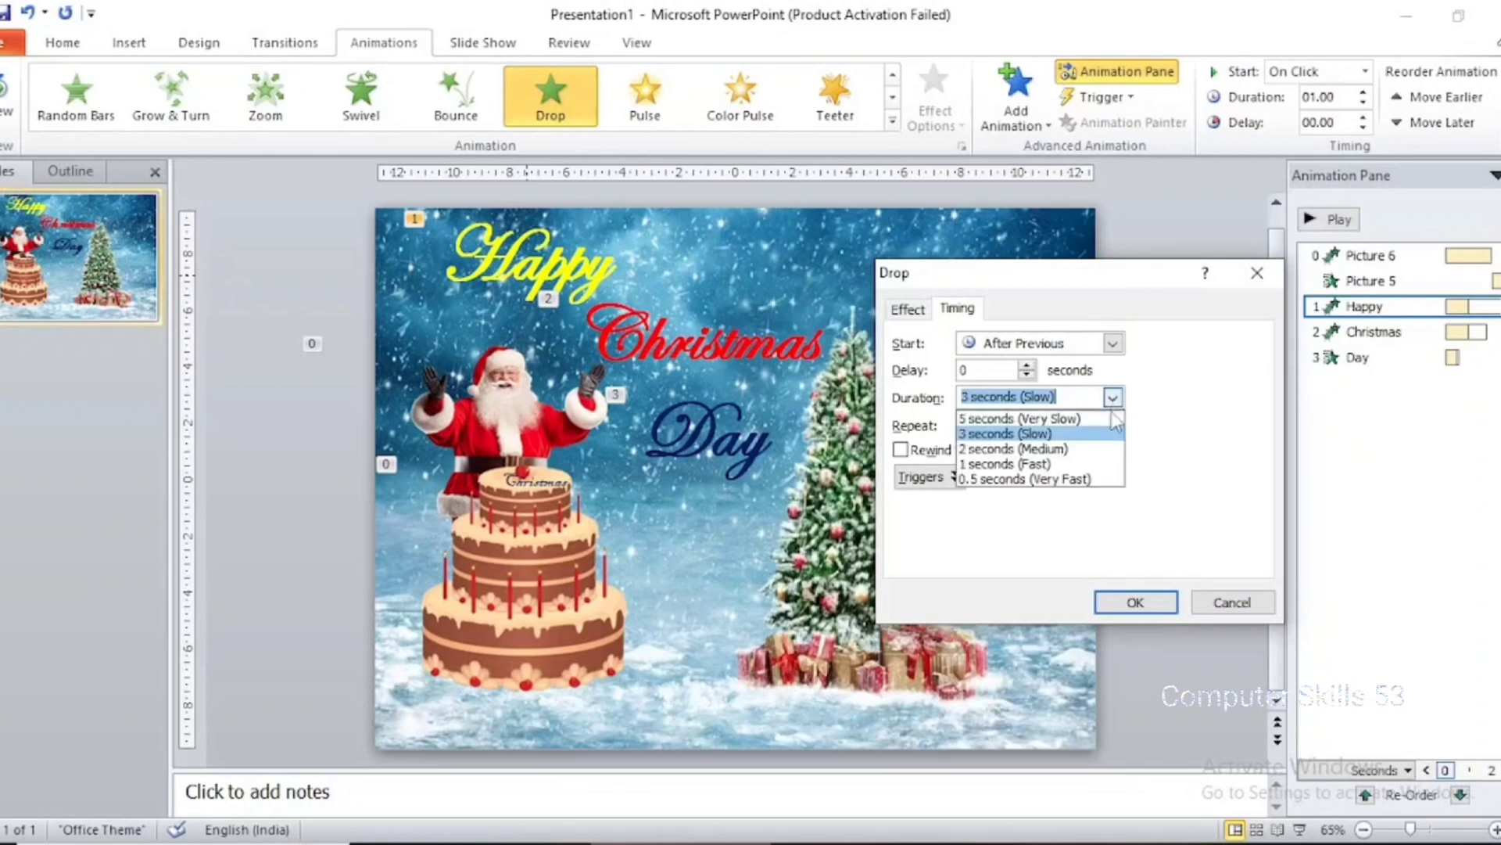
pyautogui.click(1096, 467)
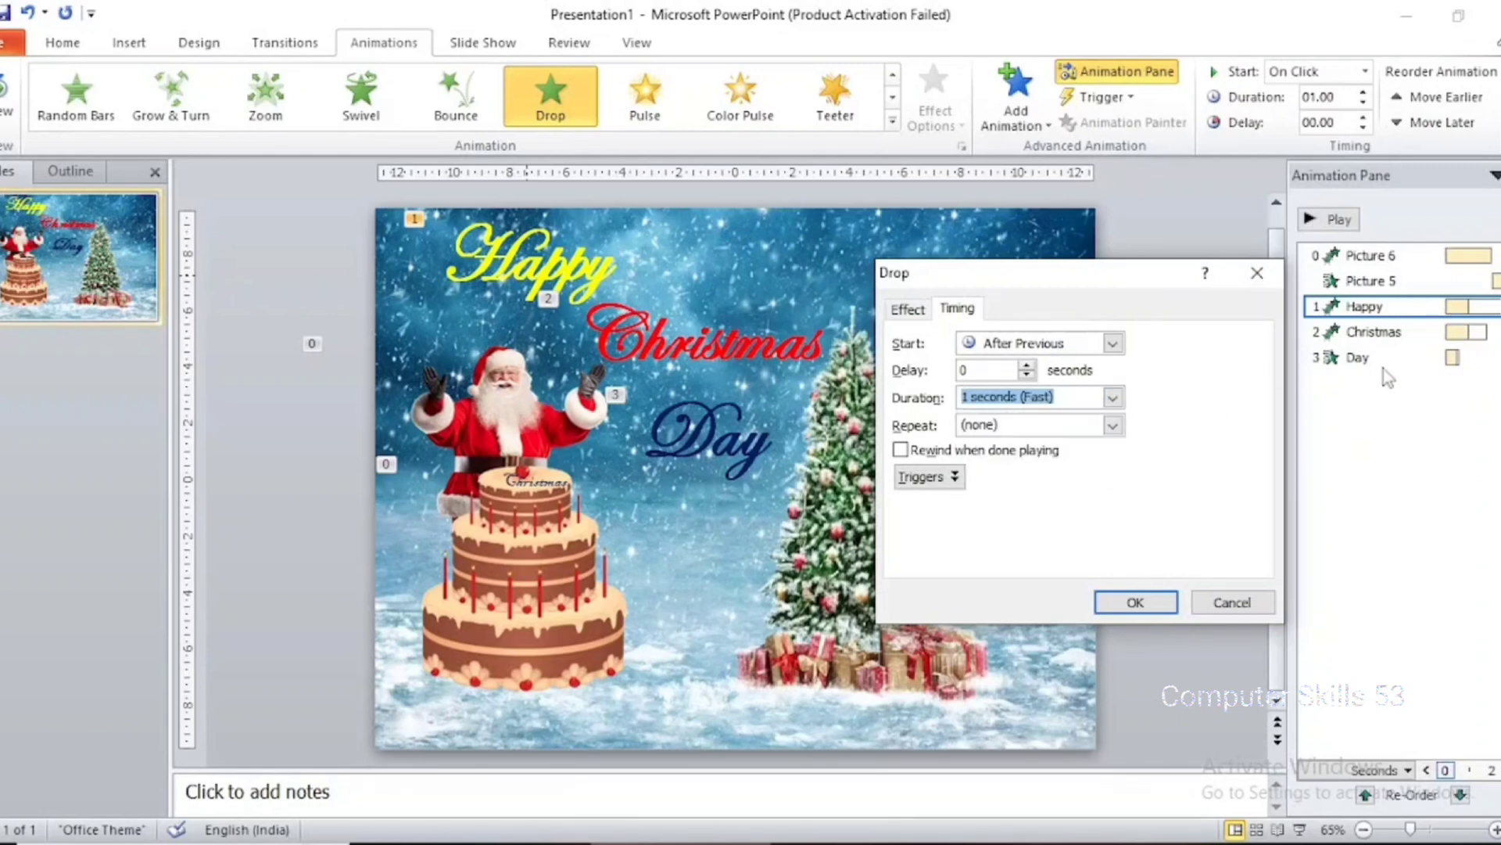
pyautogui.click(1027, 364)
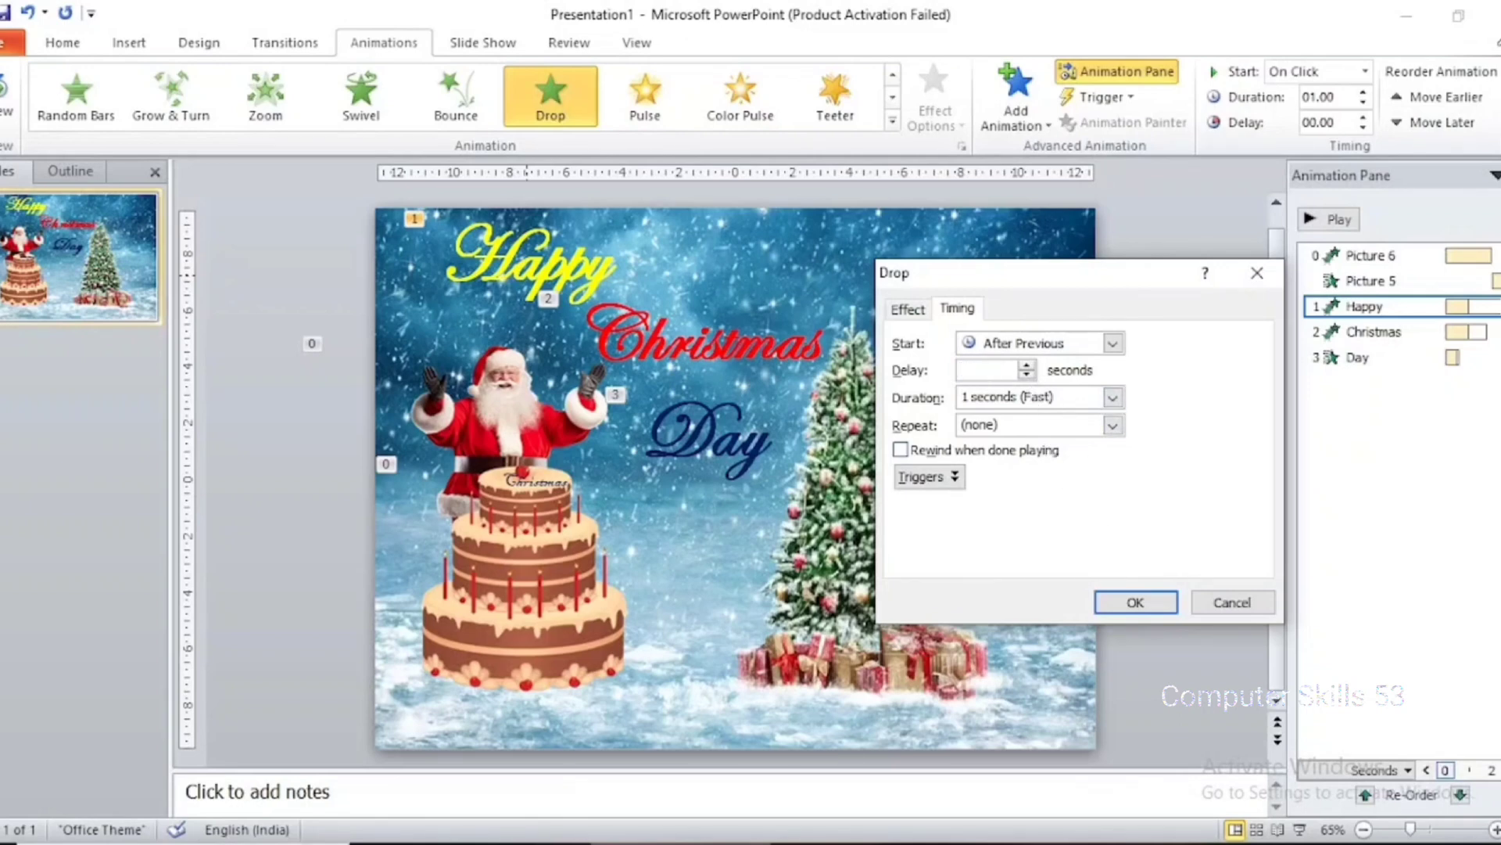
pyautogui.click(1135, 602)
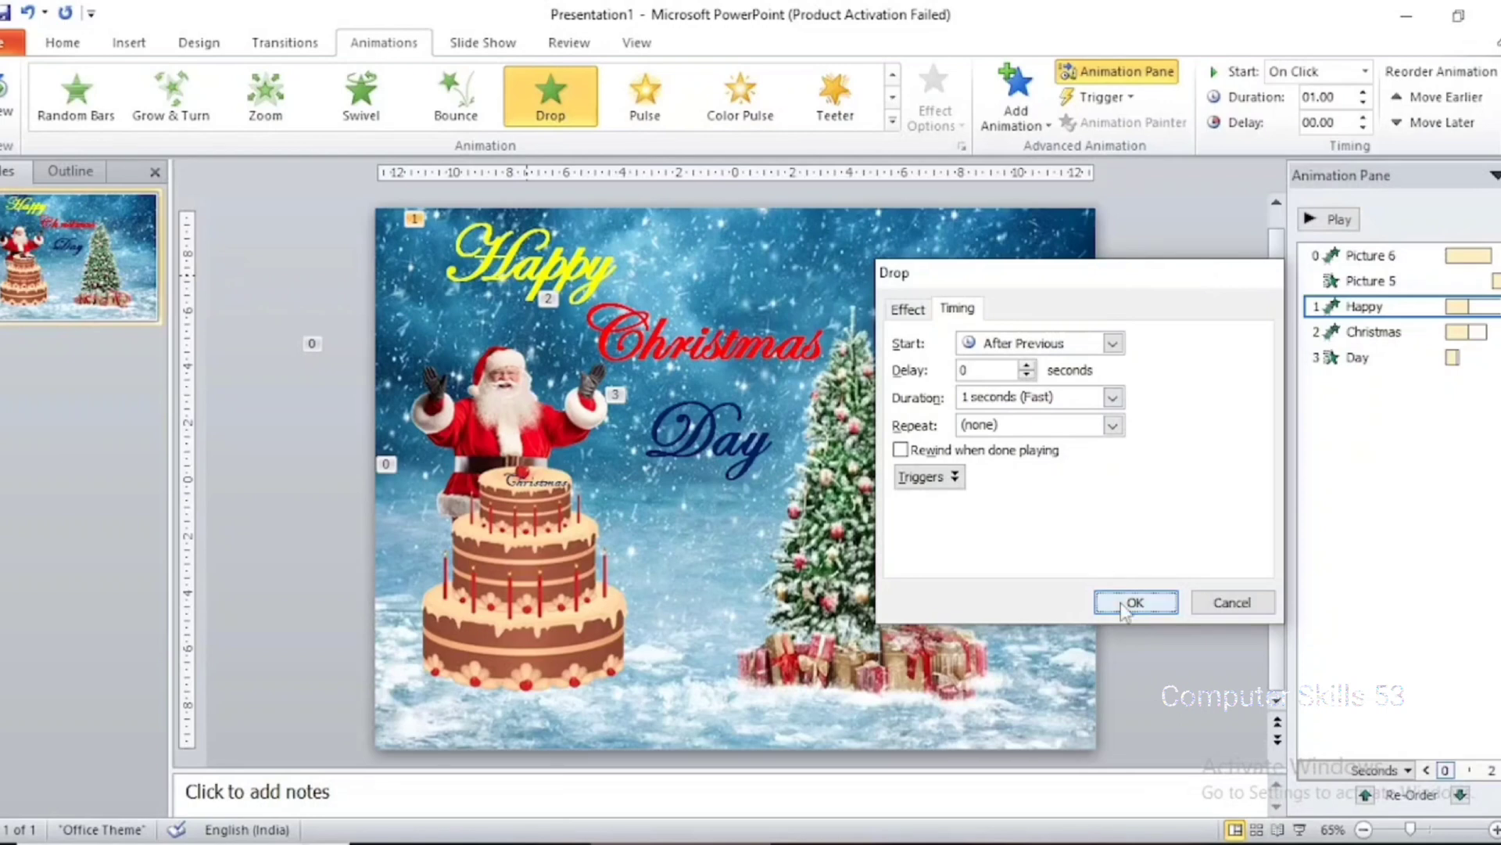
# Set the "Christmas" text's Flip effect to start After Previous with a duration of 1 seconds (Fast)
pyautogui.click(1436, 331)
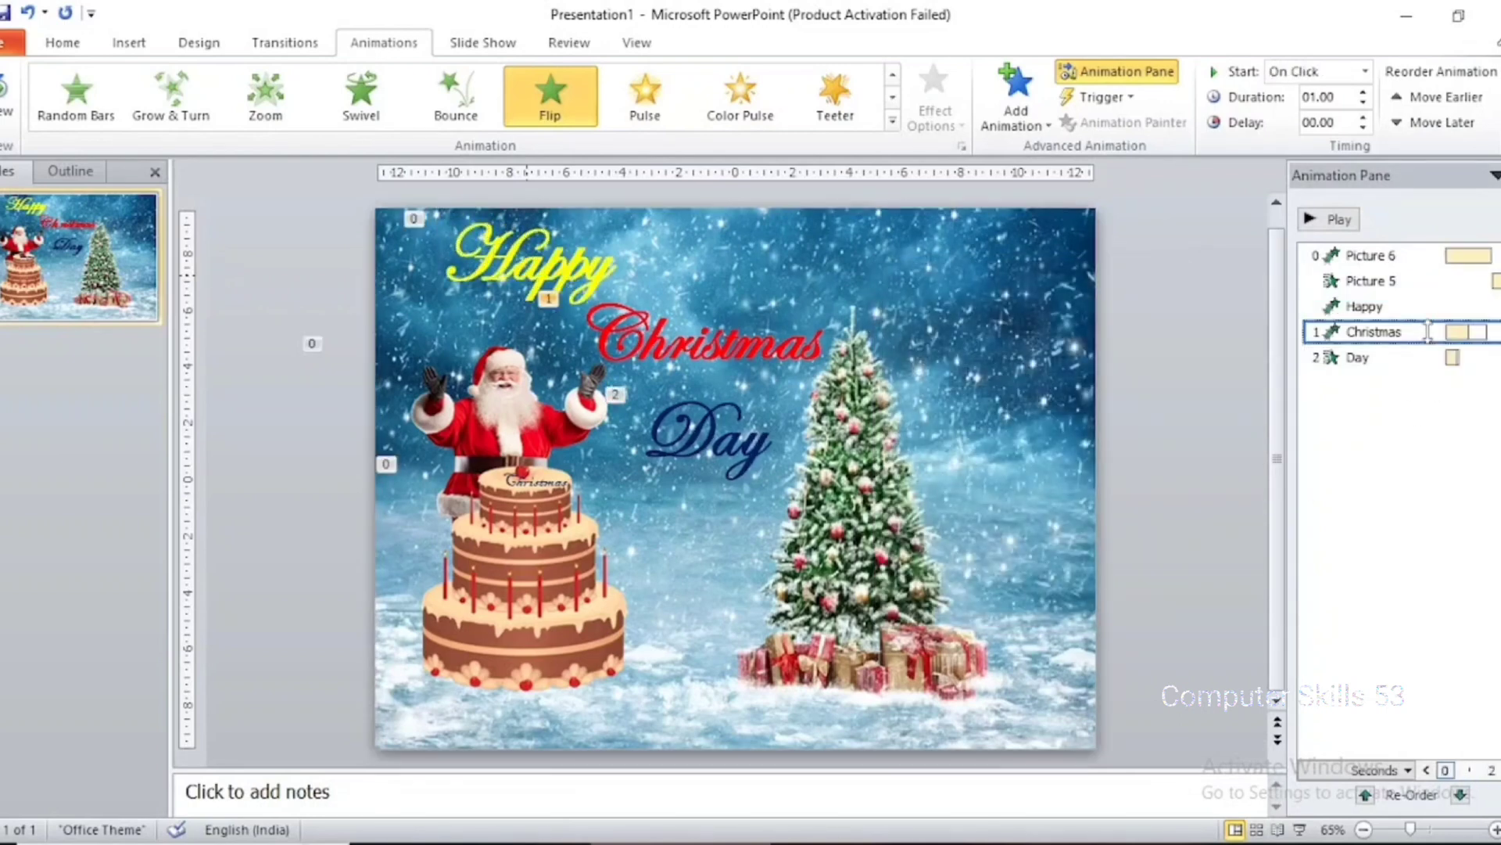
pyautogui.rightClick(1428, 330)
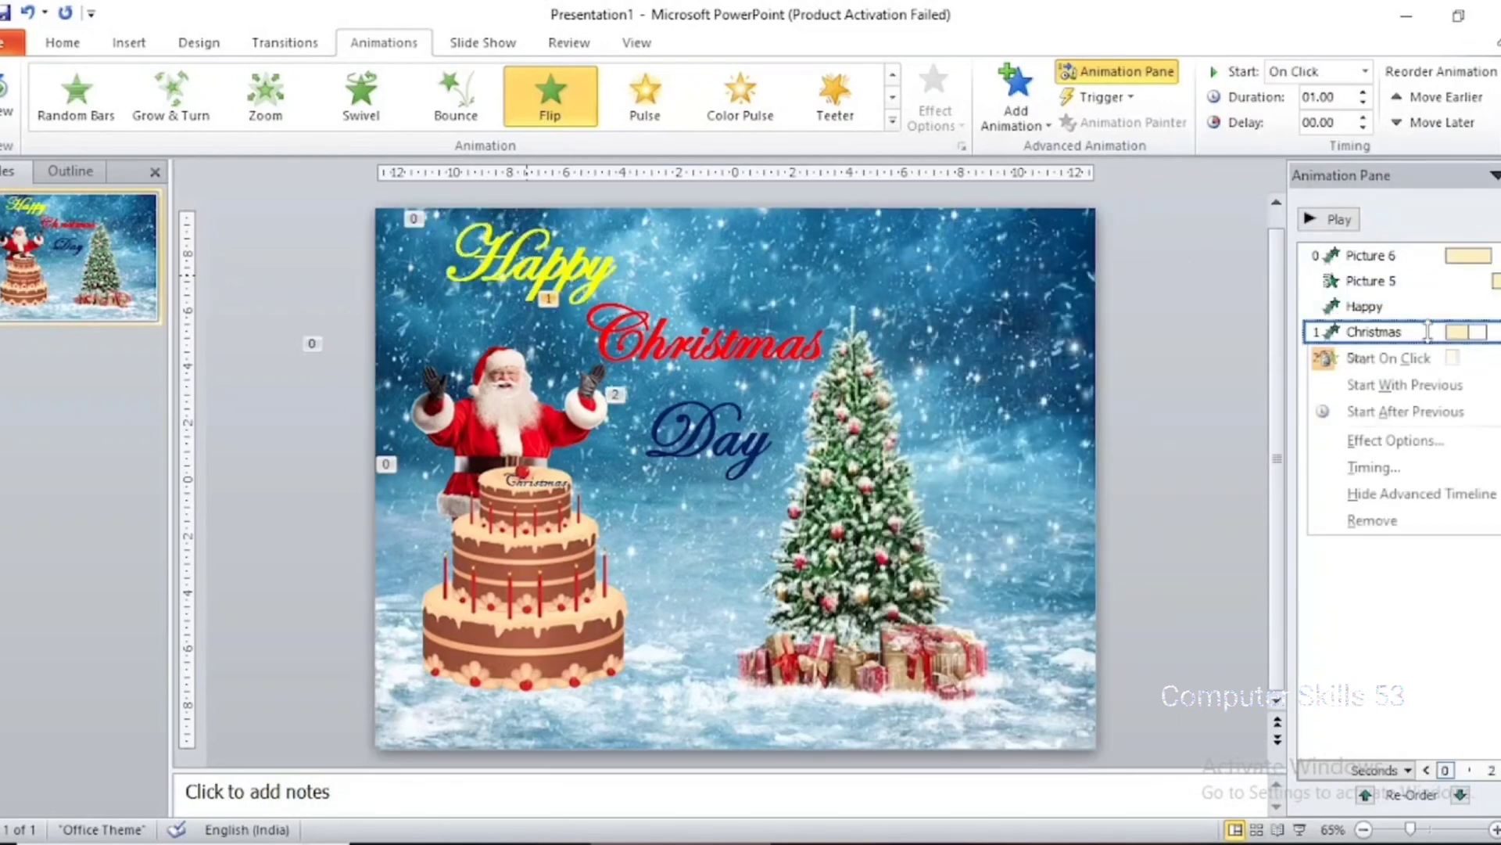
pyautogui.click(1436, 439)
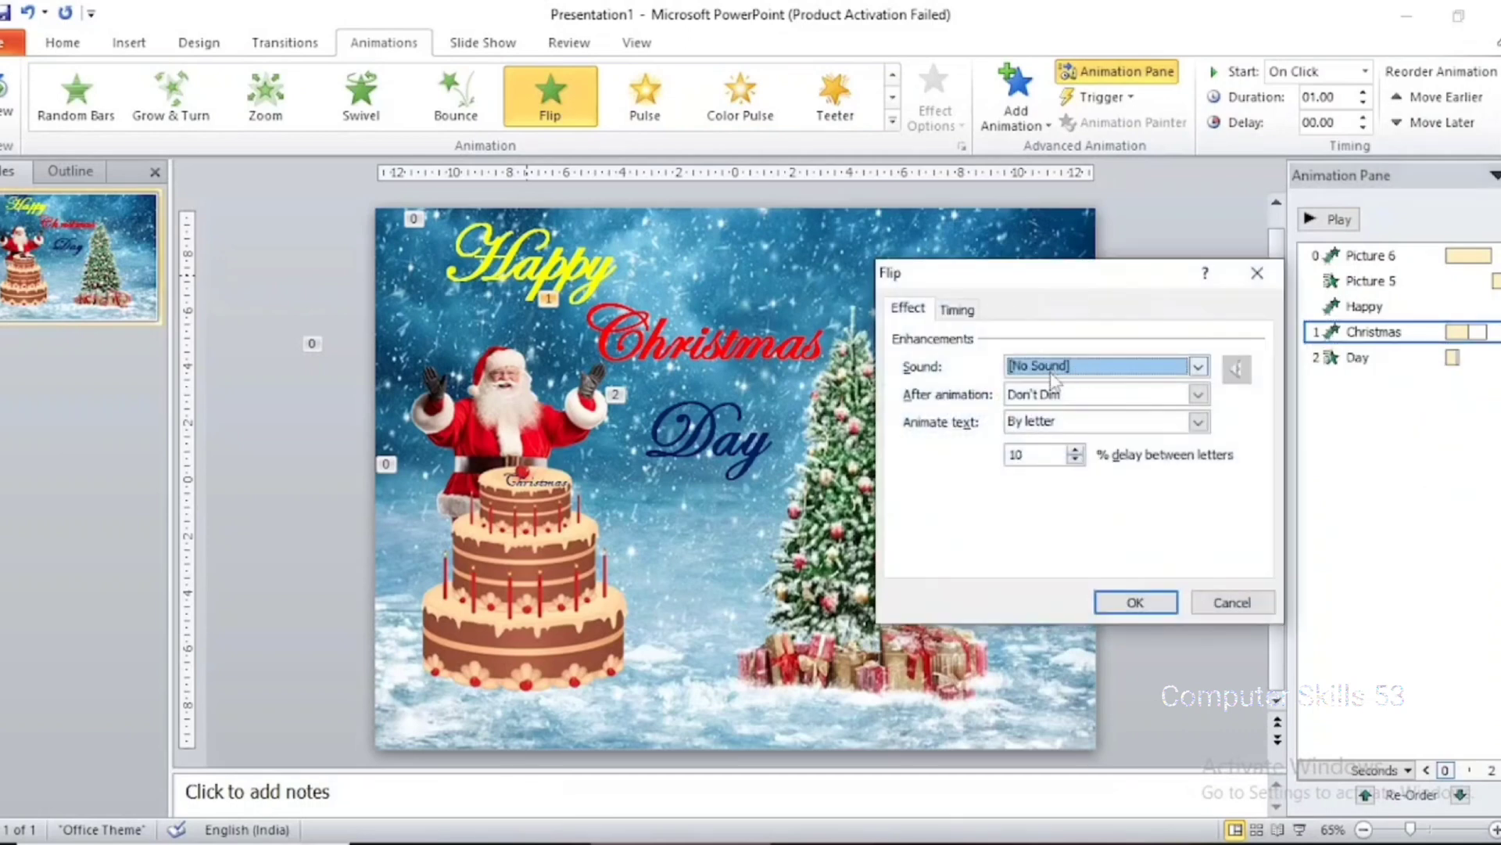
pyautogui.click(955, 310)
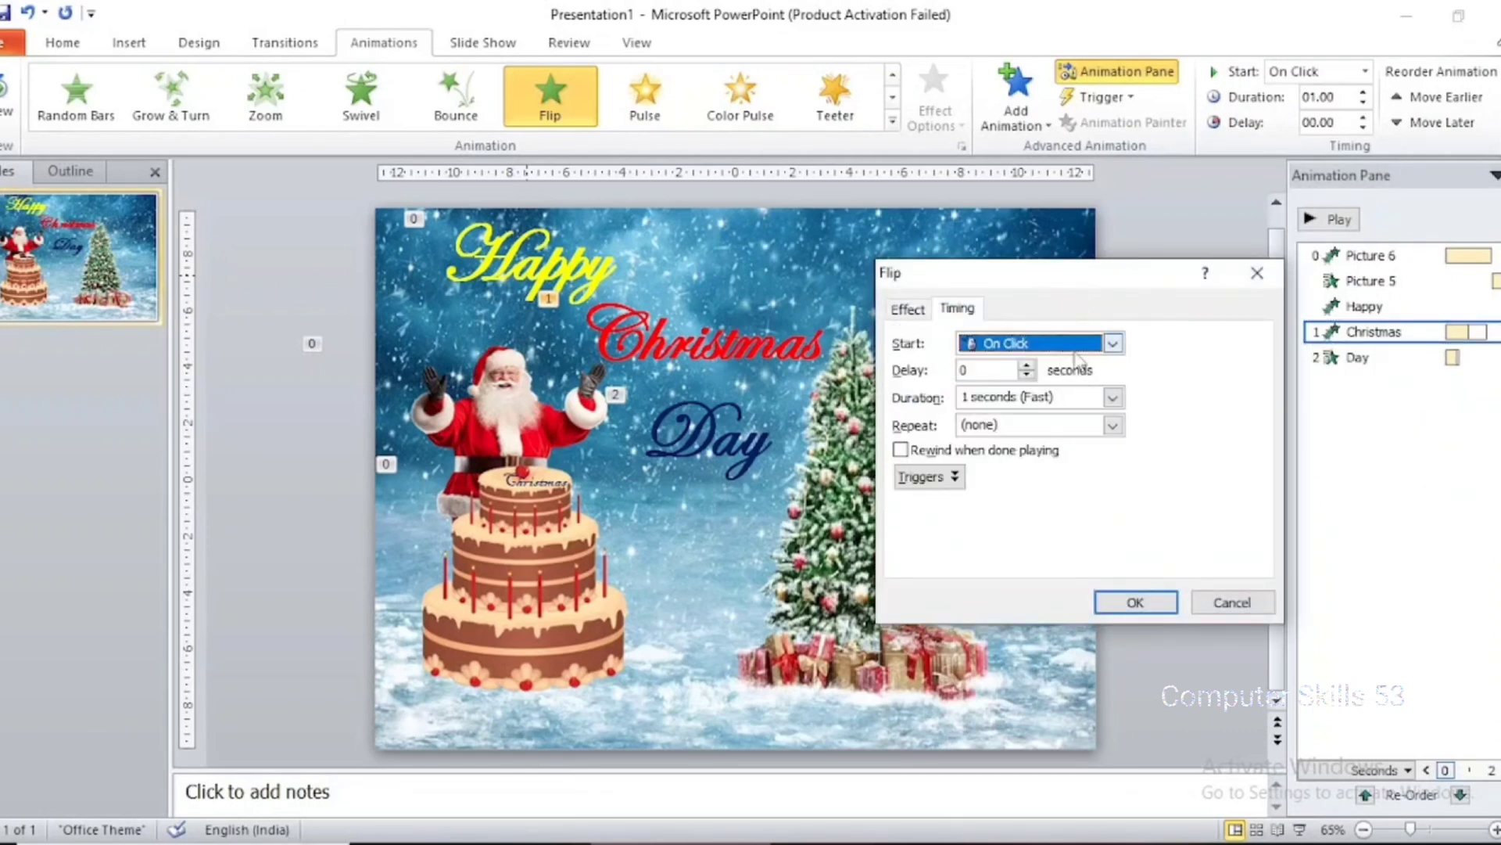
pyautogui.click(1077, 345)
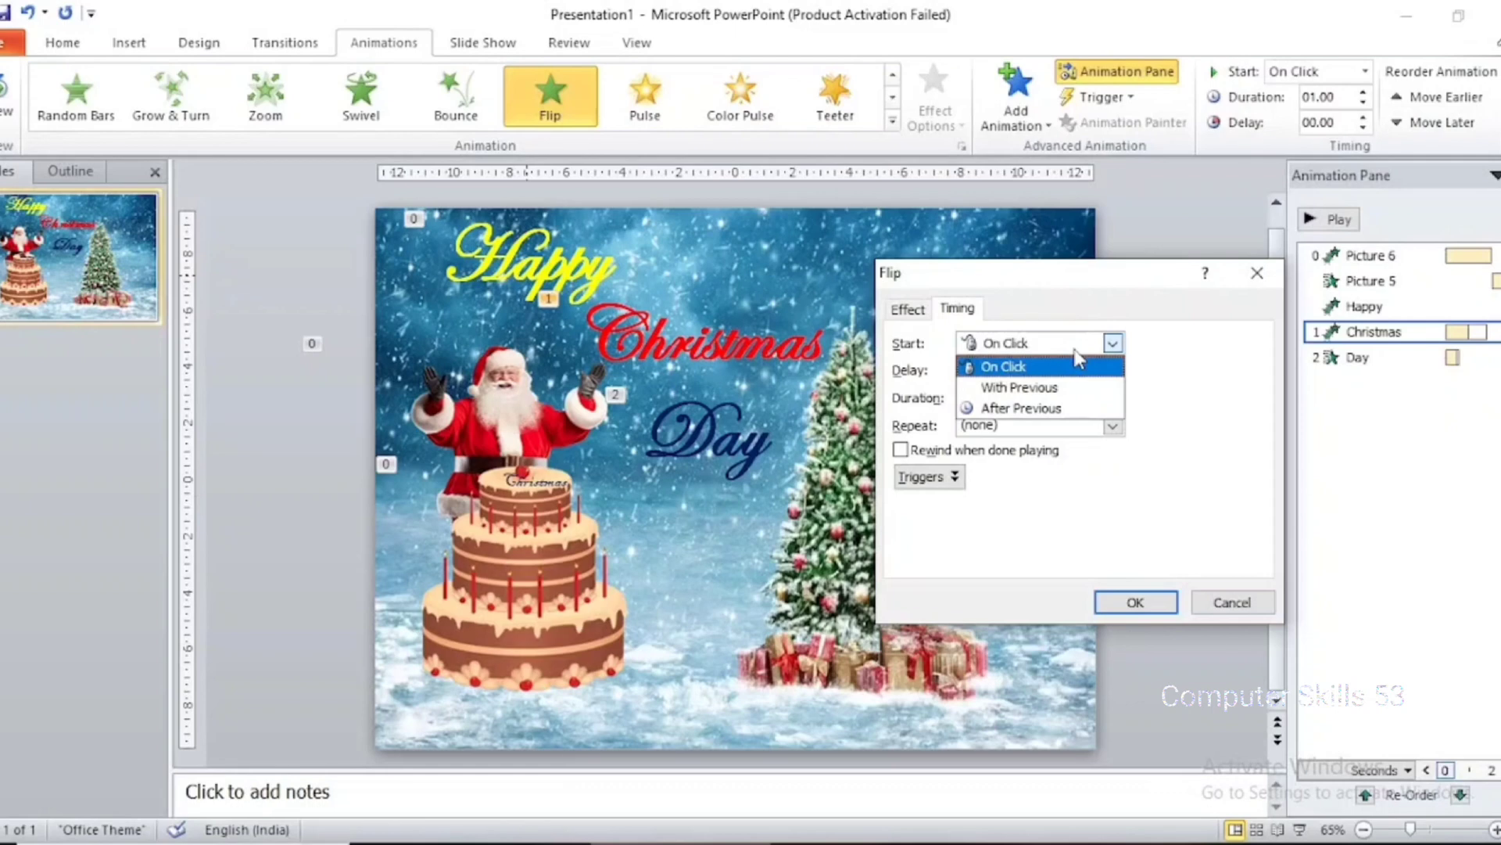
pyautogui.click(1081, 408)
pyautogui.click(1101, 401)
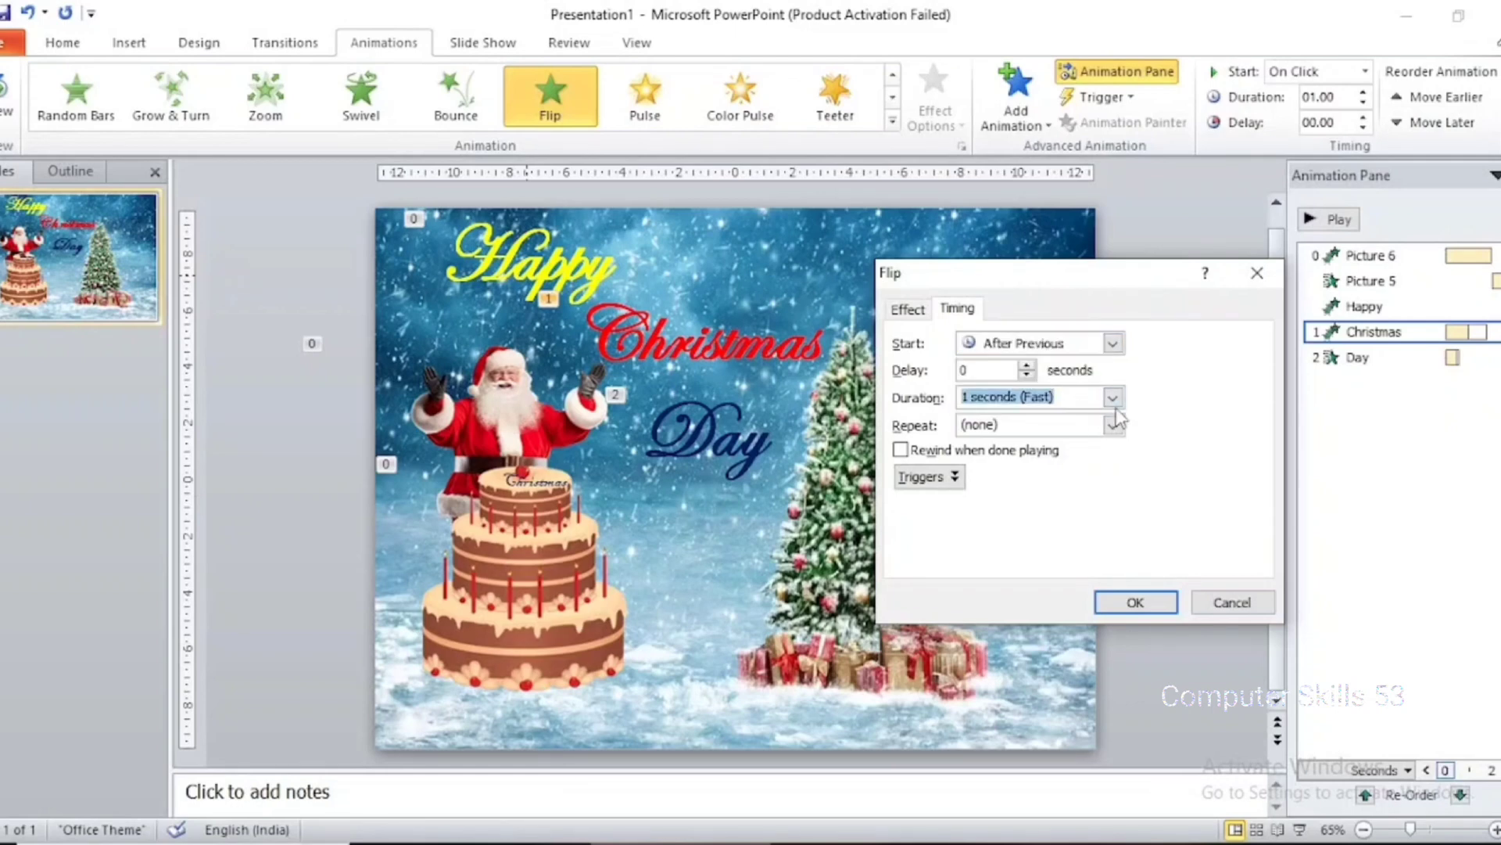
pyautogui.click(1112, 397)
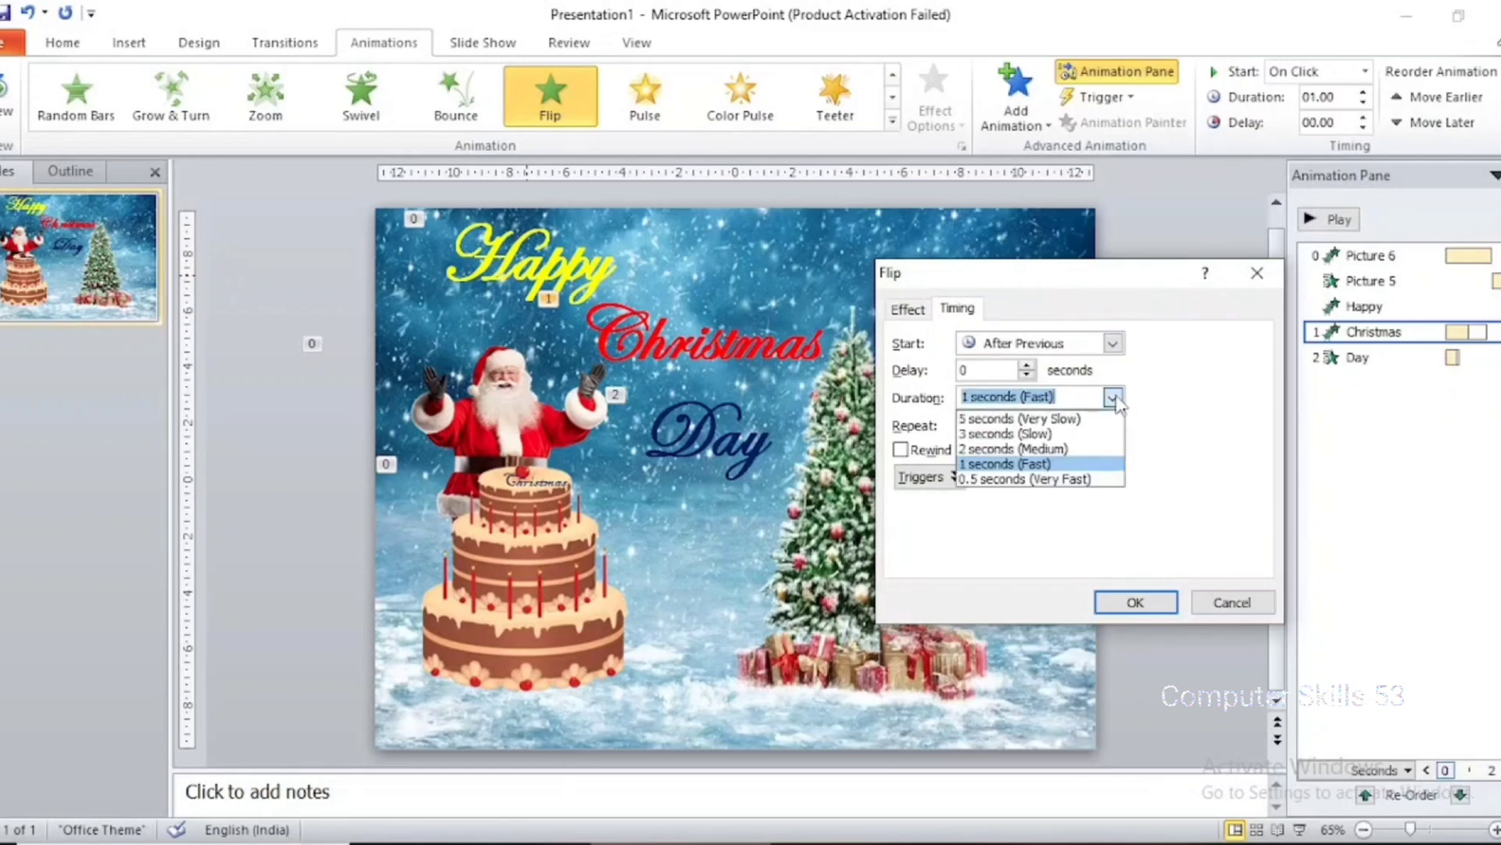
pyautogui.click(1115, 466)
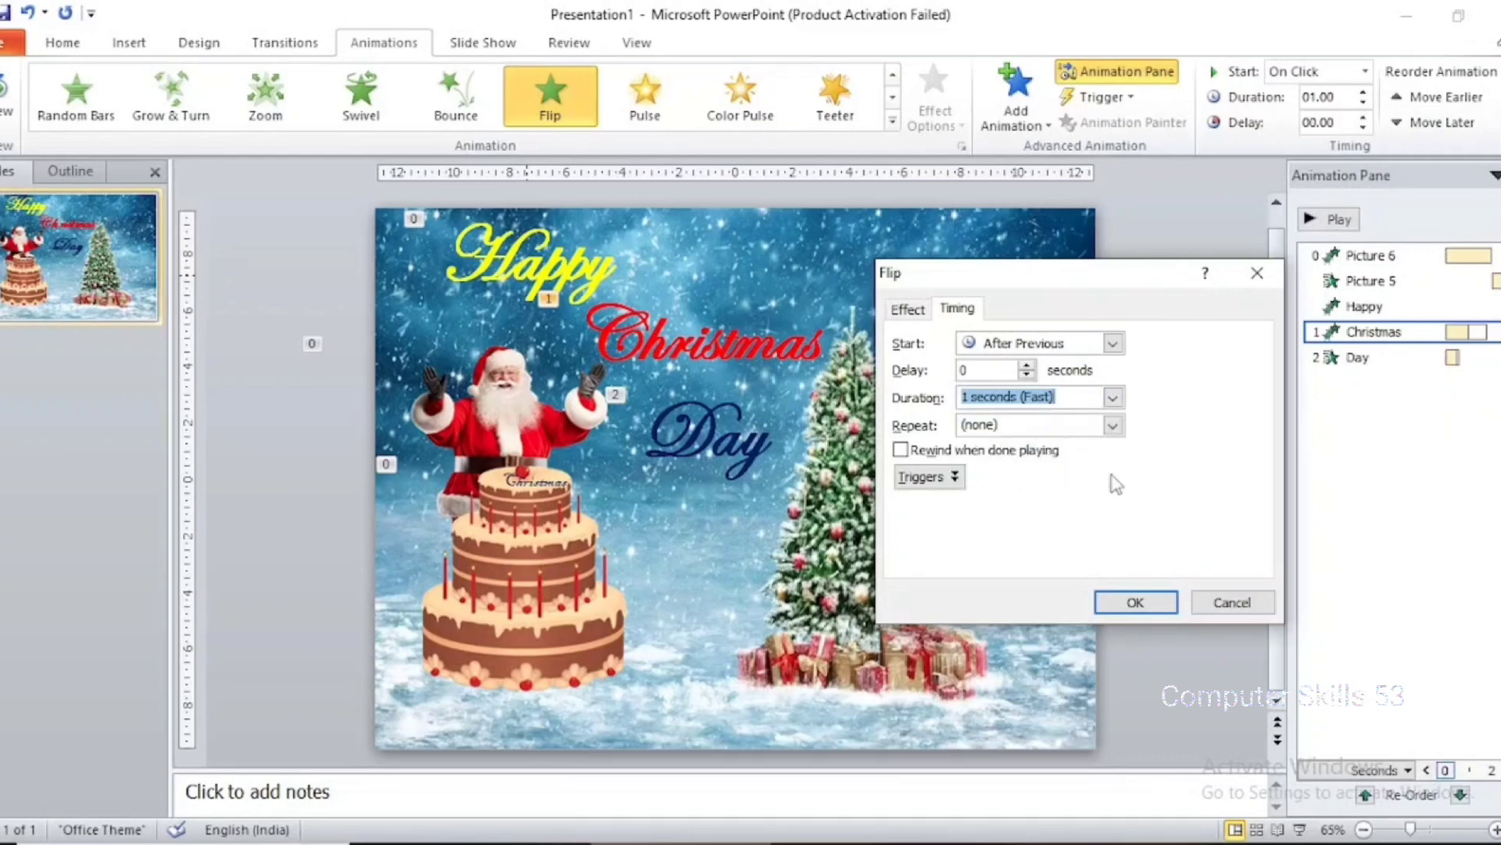
pyautogui.click(1135, 602)
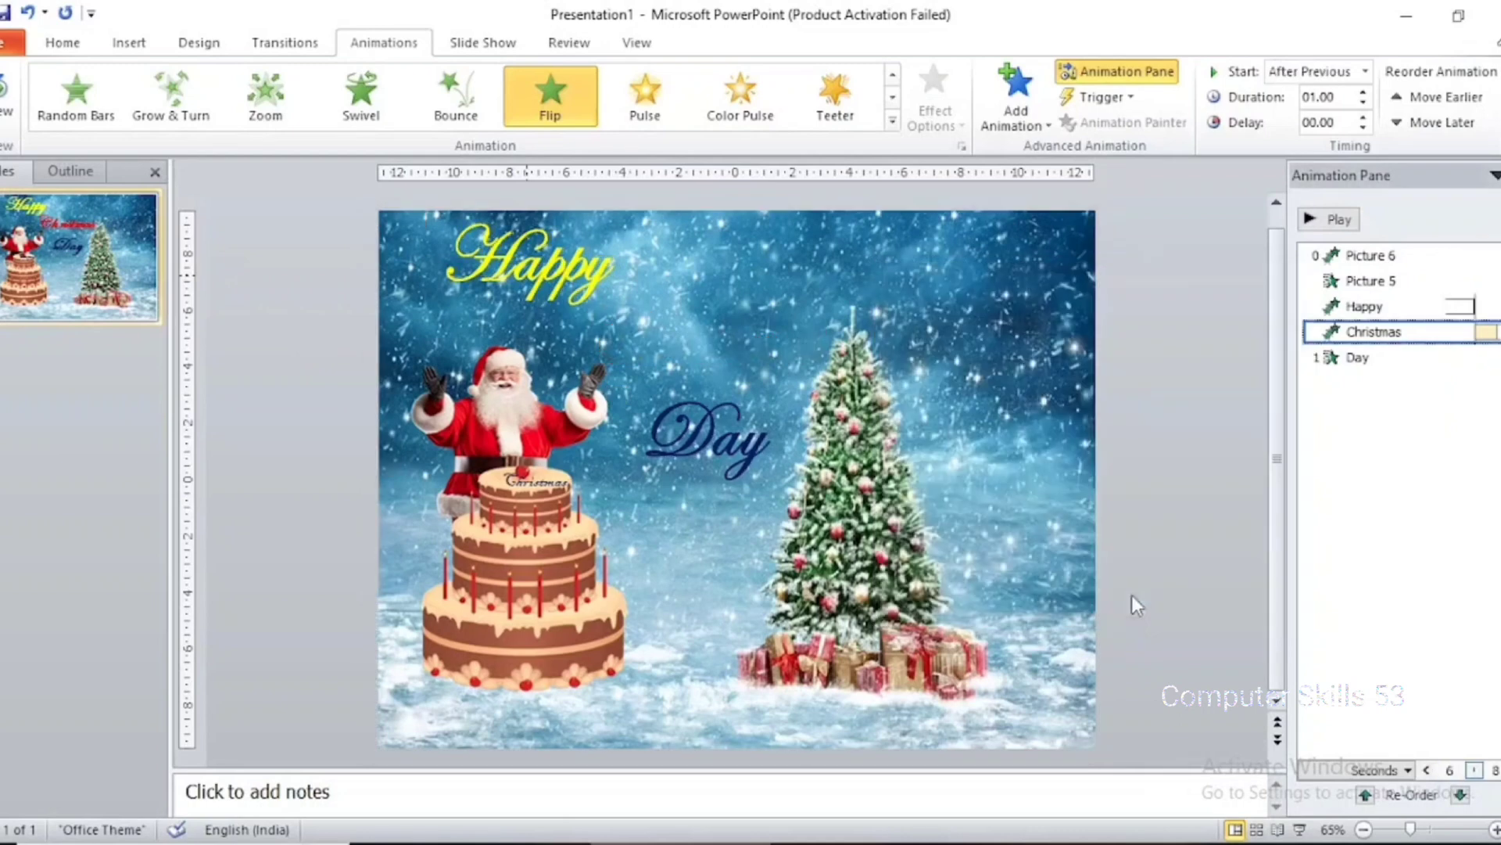
# Set the "Day" text's Whip effect to start After Previous with a duration of 1 seconds (Fast)
pyautogui.click(1423, 357)
pyautogui.rightClick(1421, 358)
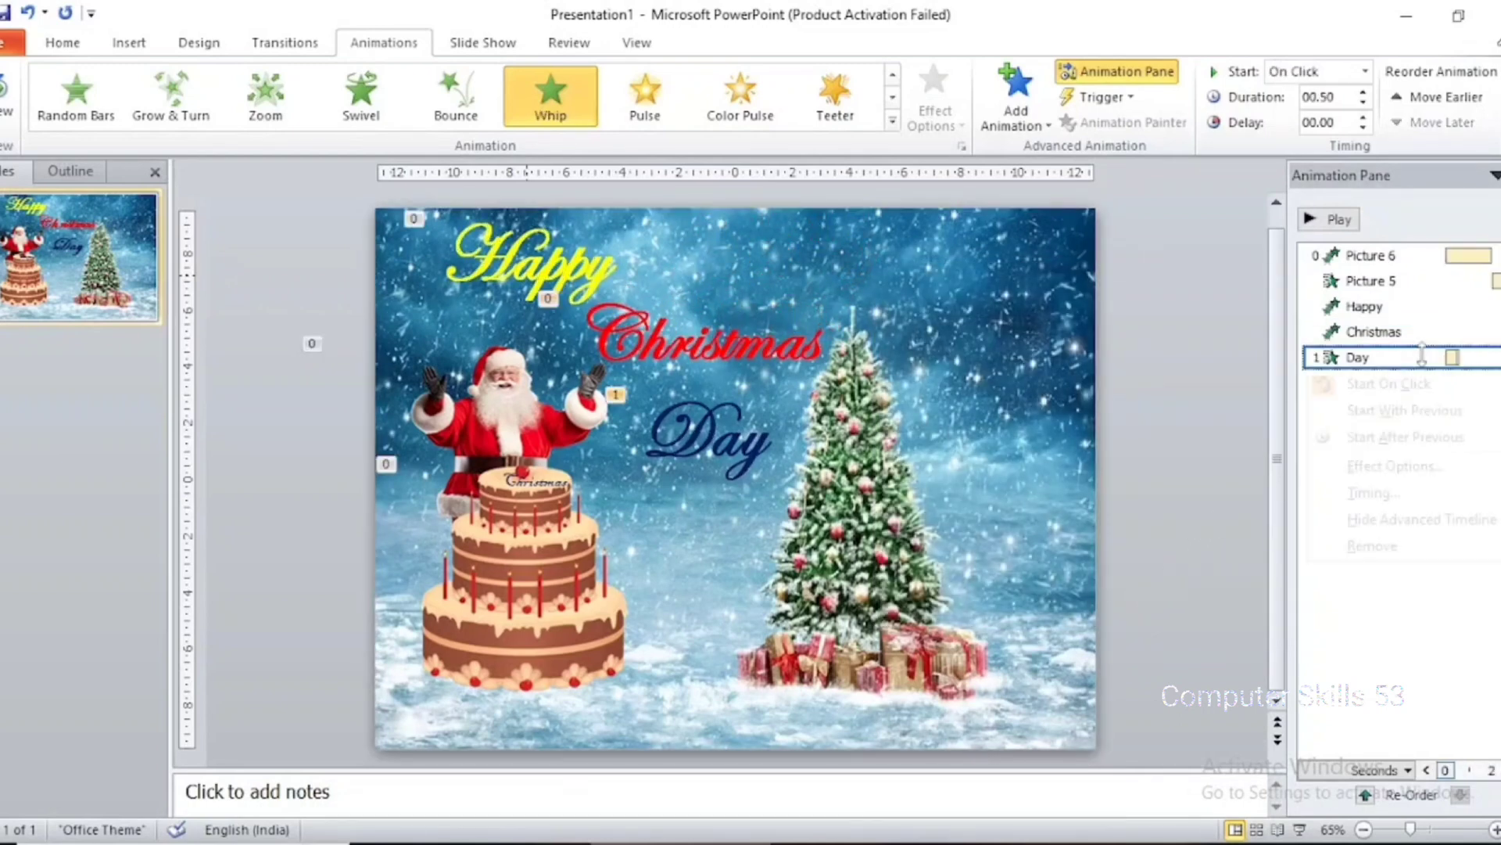
pyautogui.click(1439, 469)
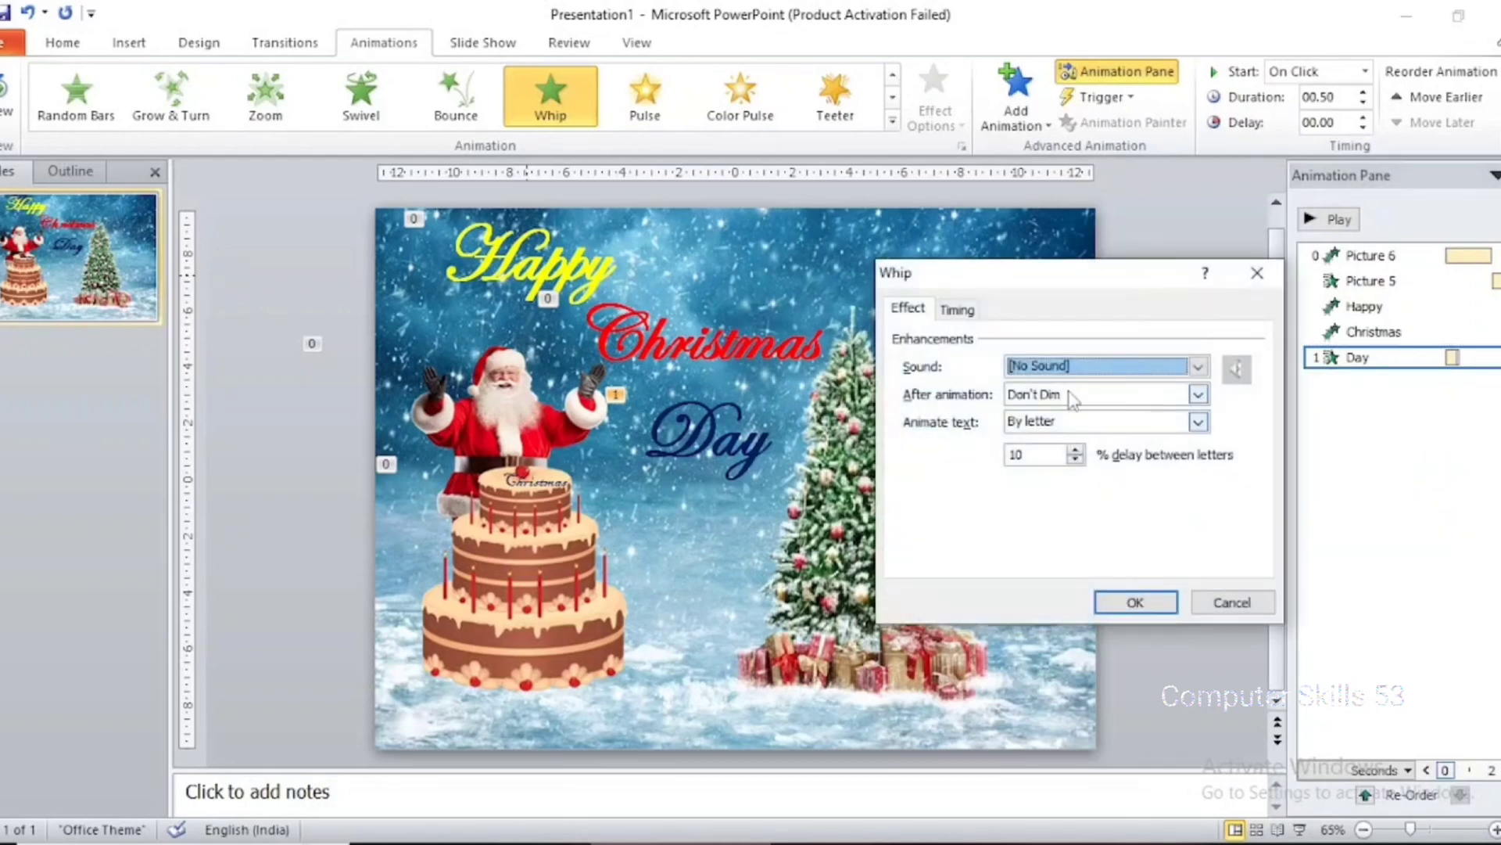
pyautogui.click(959, 309)
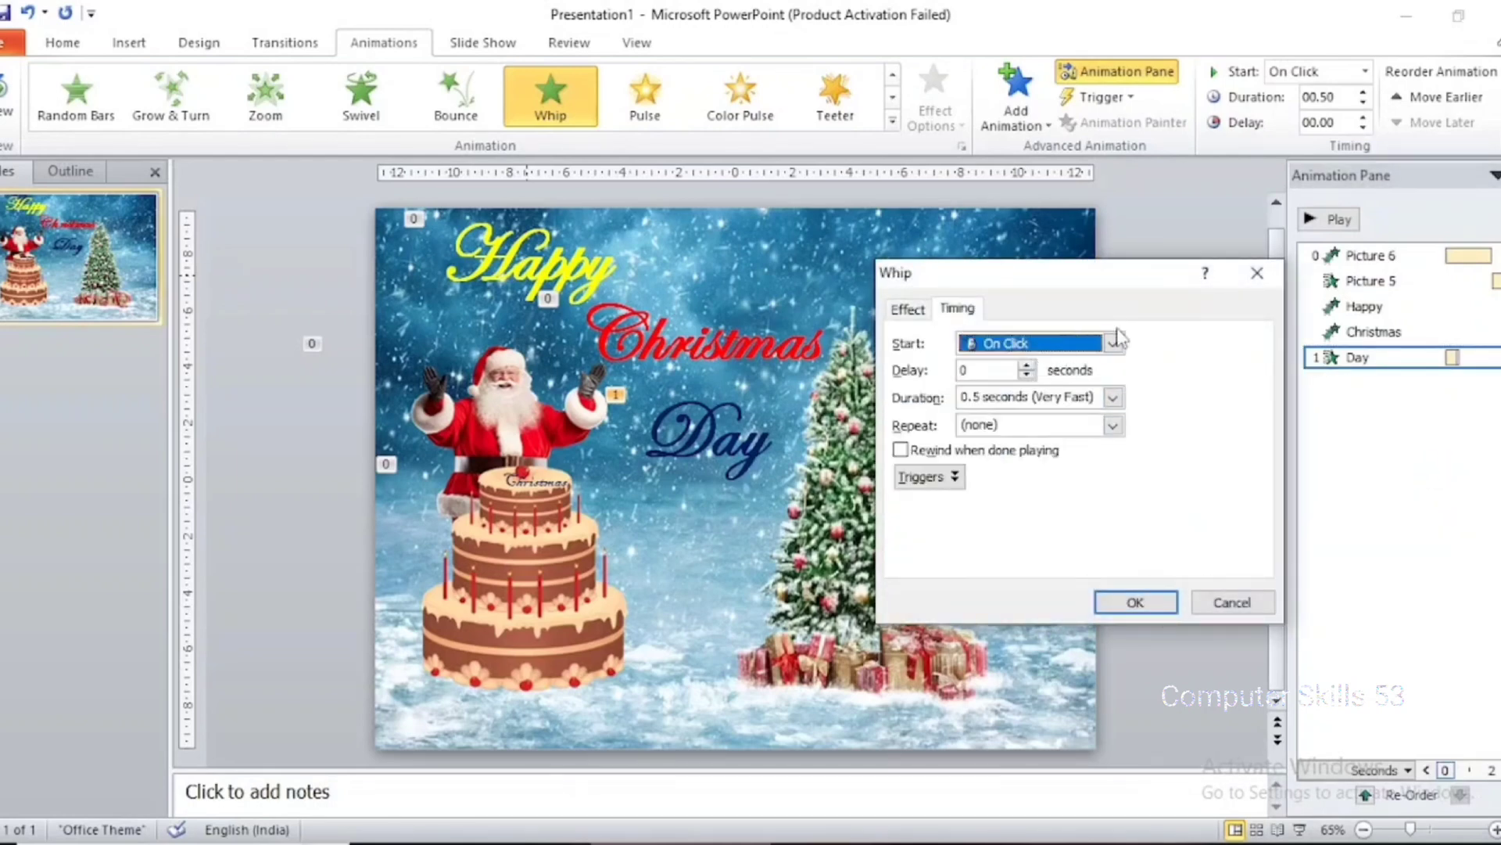
pyautogui.click(1115, 342)
pyautogui.click(1100, 410)
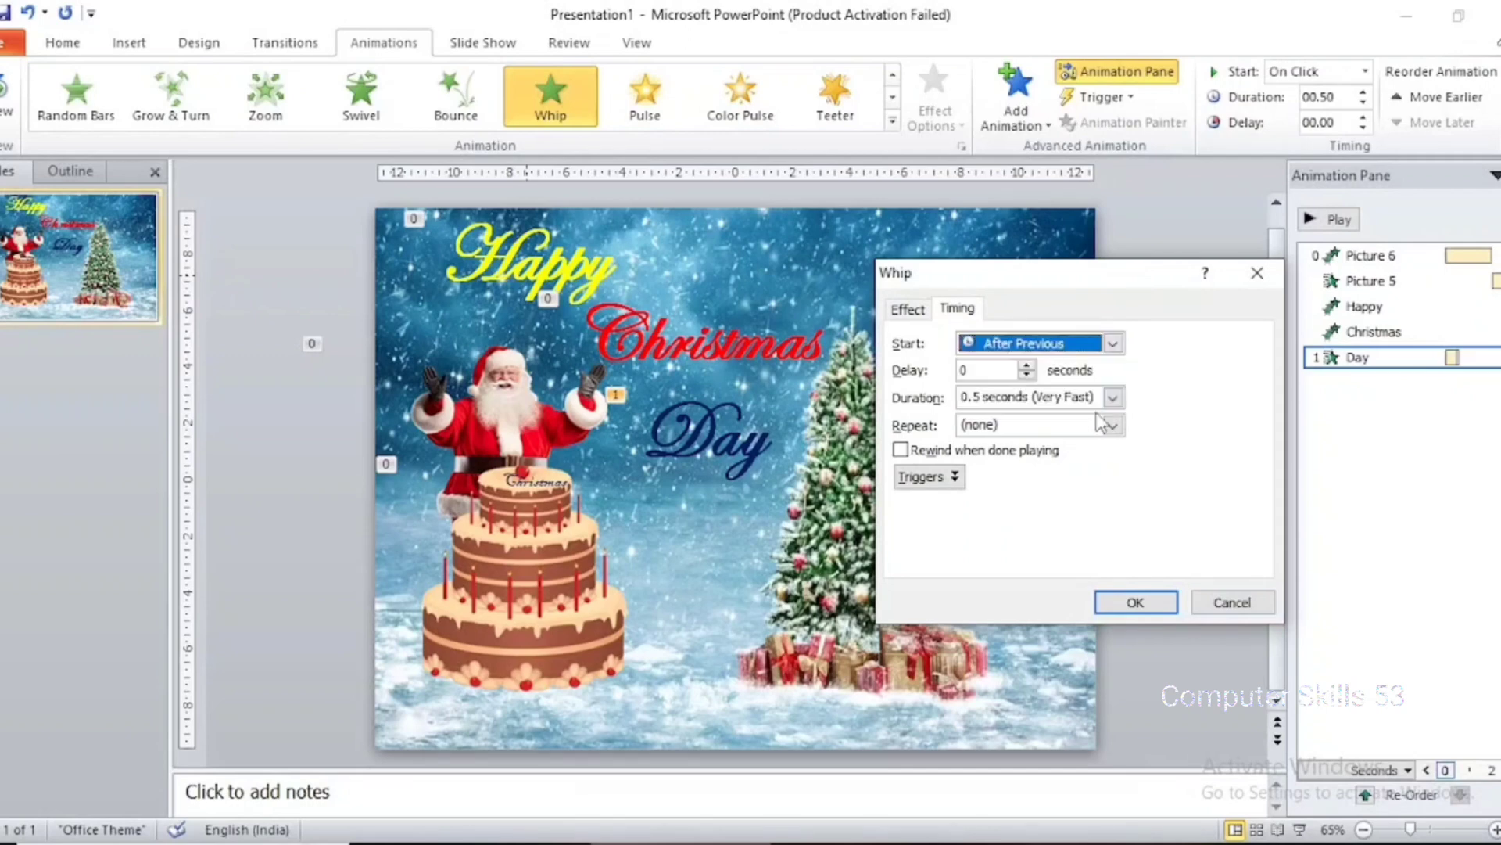
pyautogui.click(1112, 397)
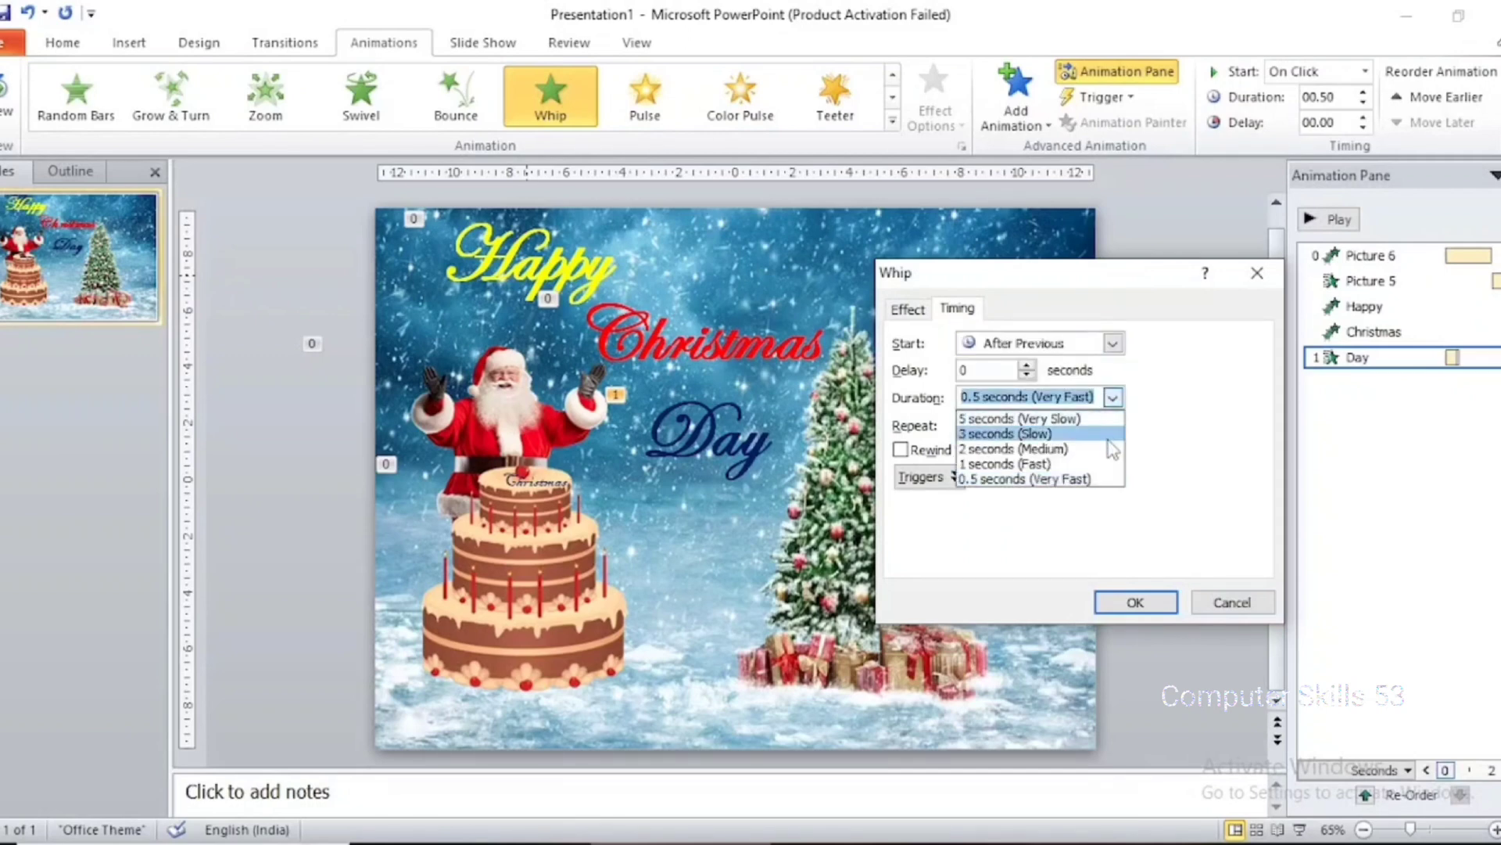
pyautogui.click(1111, 464)
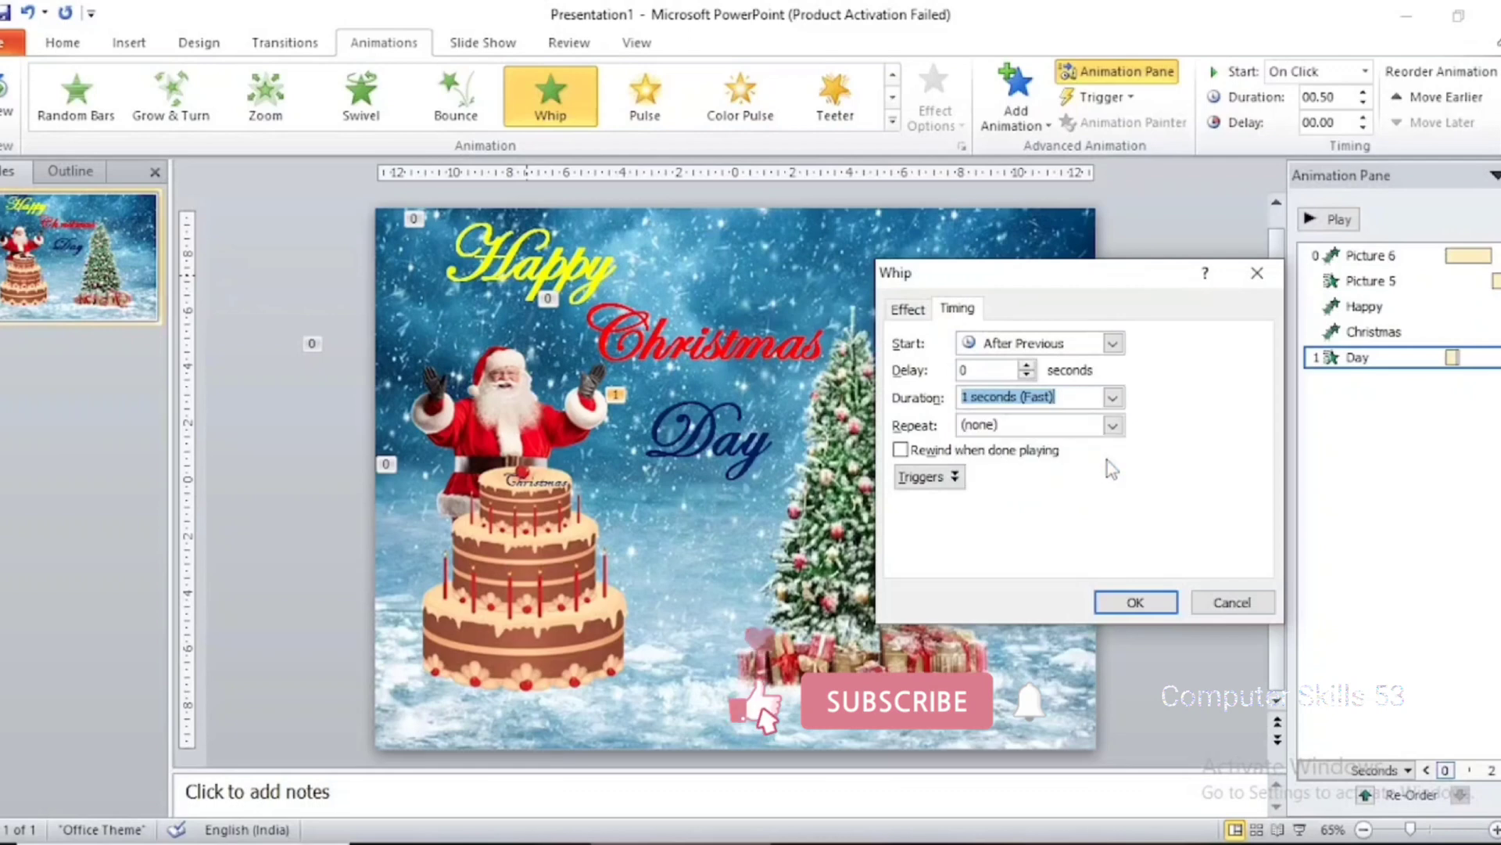
pyautogui.click(1133, 601)
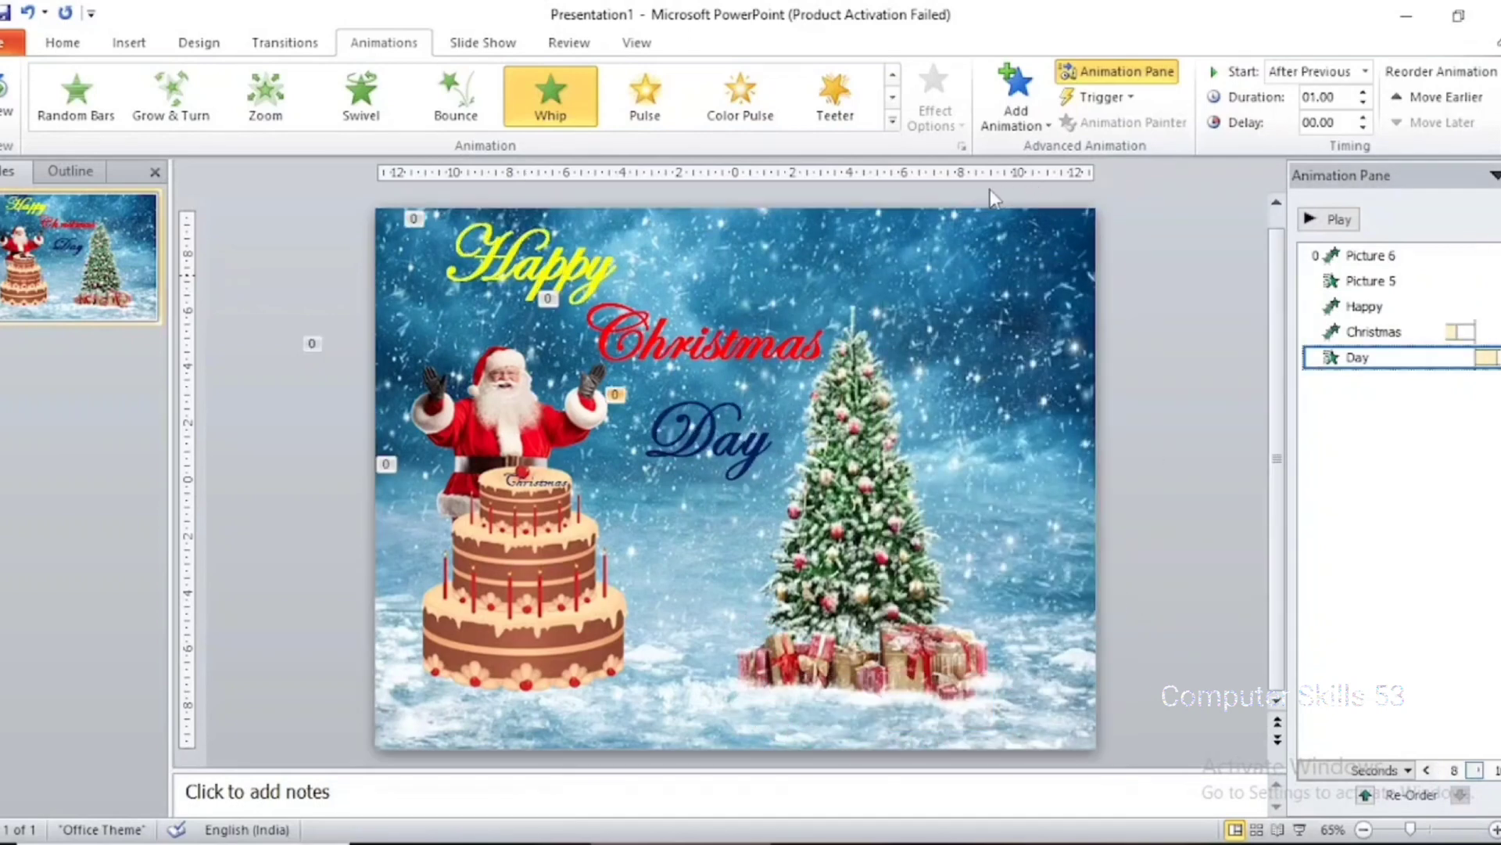
# Play the slide show from the beginning to watch the full animation sequence
pyautogui.press('F5')
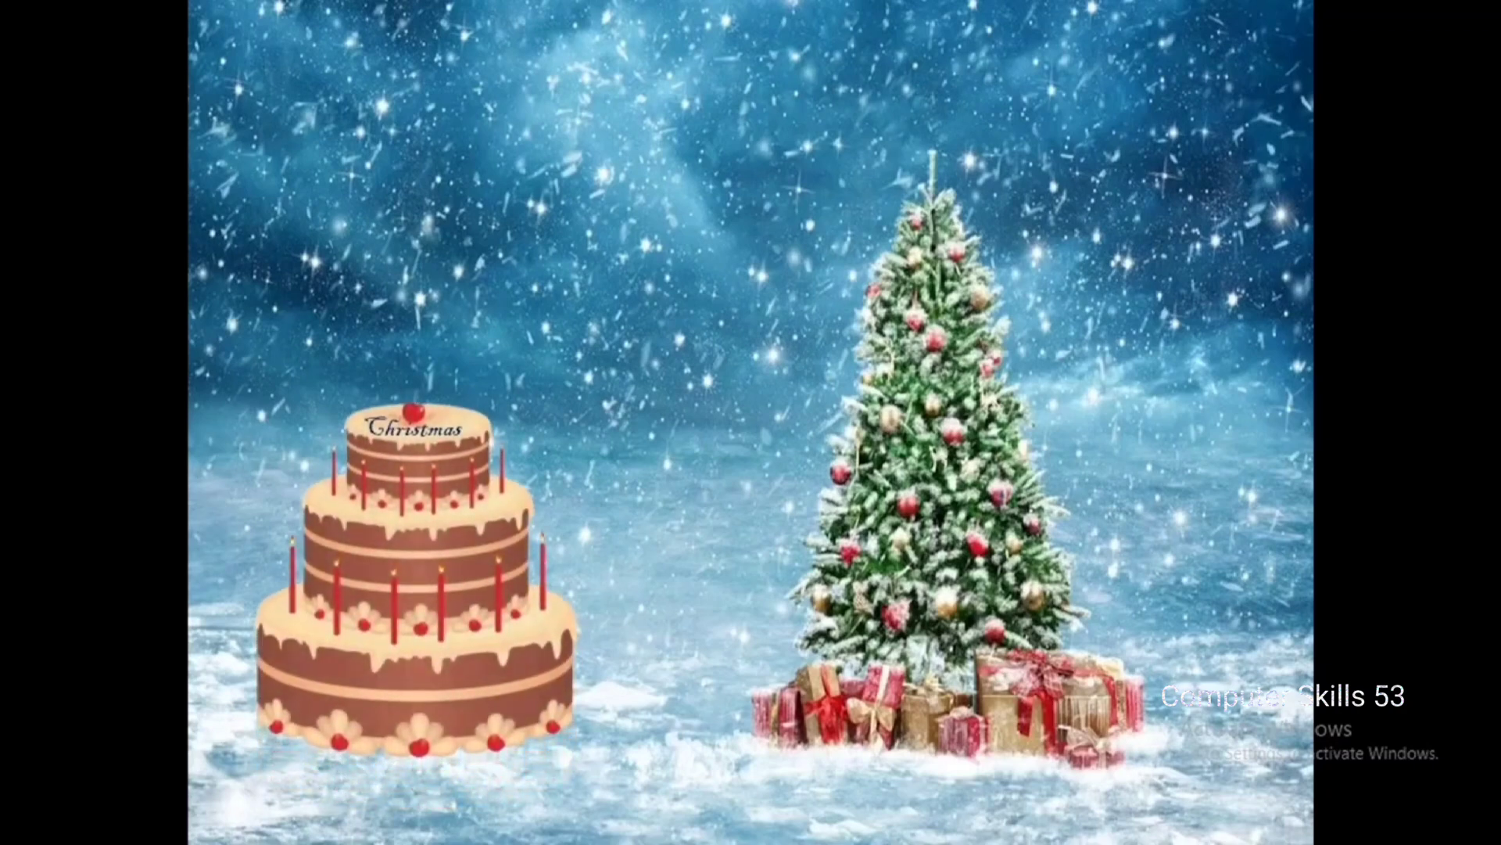